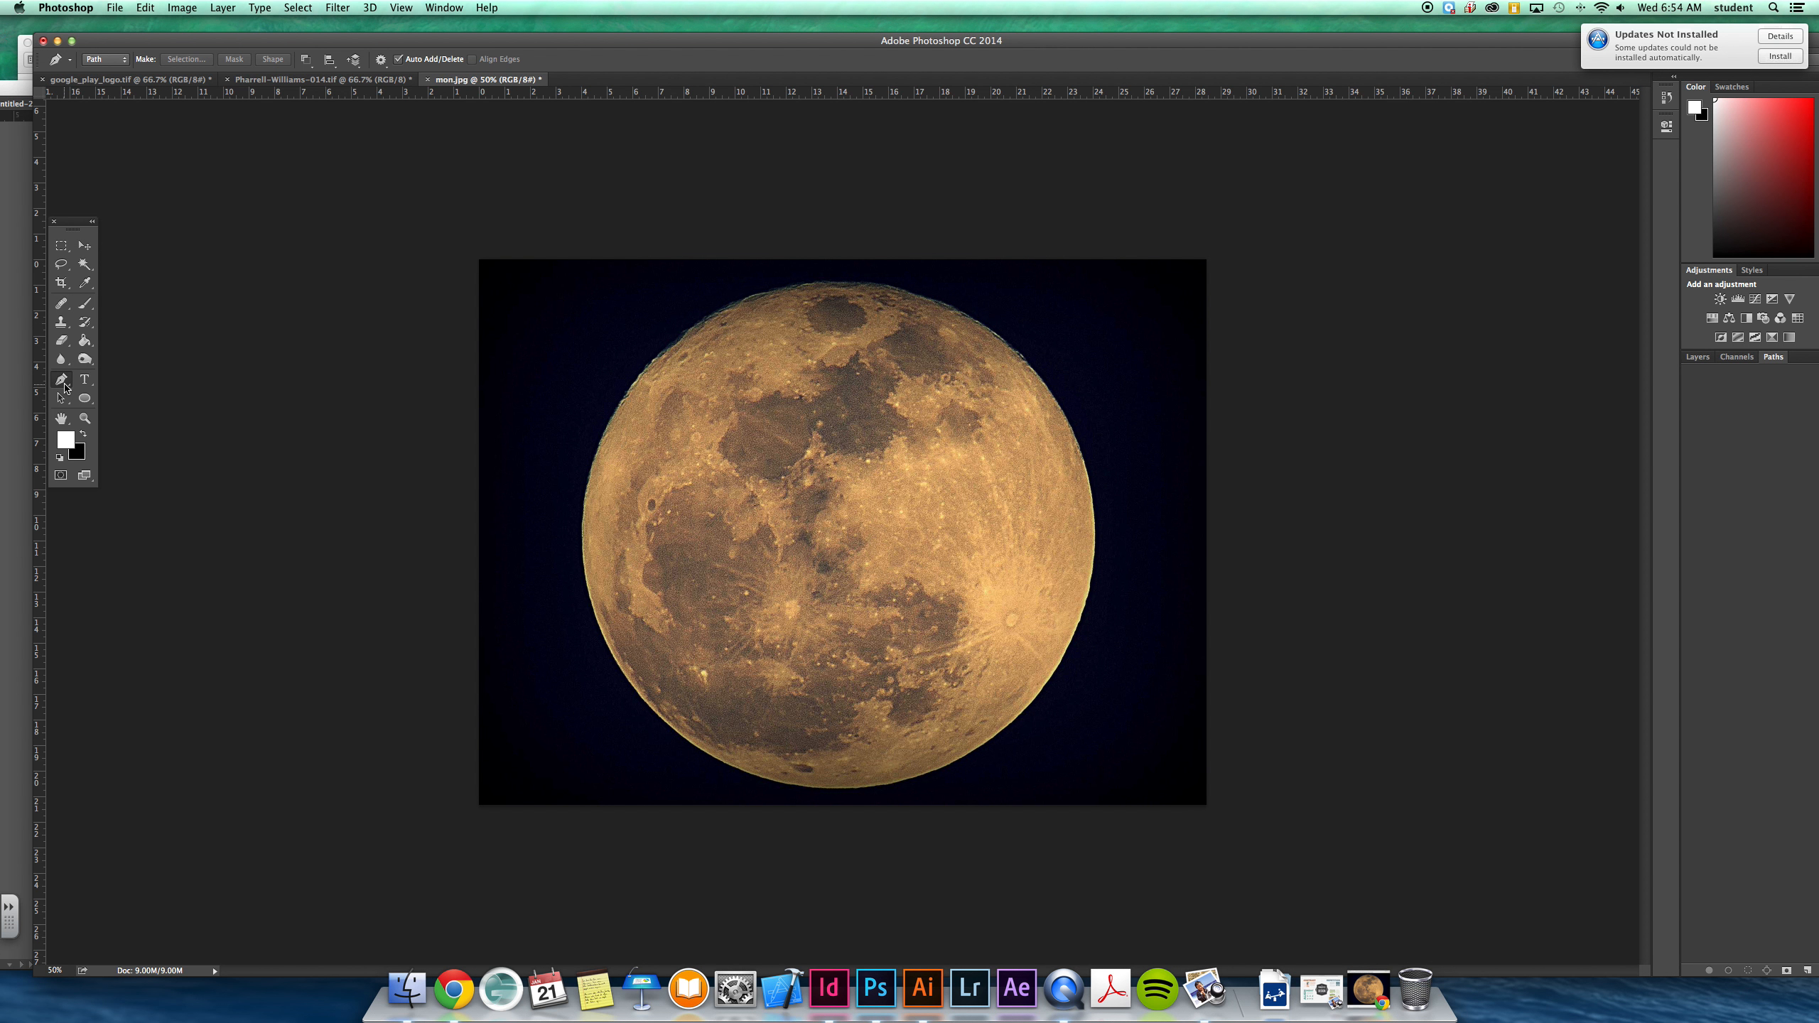
Trace the moon's upper half with the Pen tool in Path mode, adjusting the curve handles to fit its edge.
{"action": "left_click", "coordinate": [112, 60]}
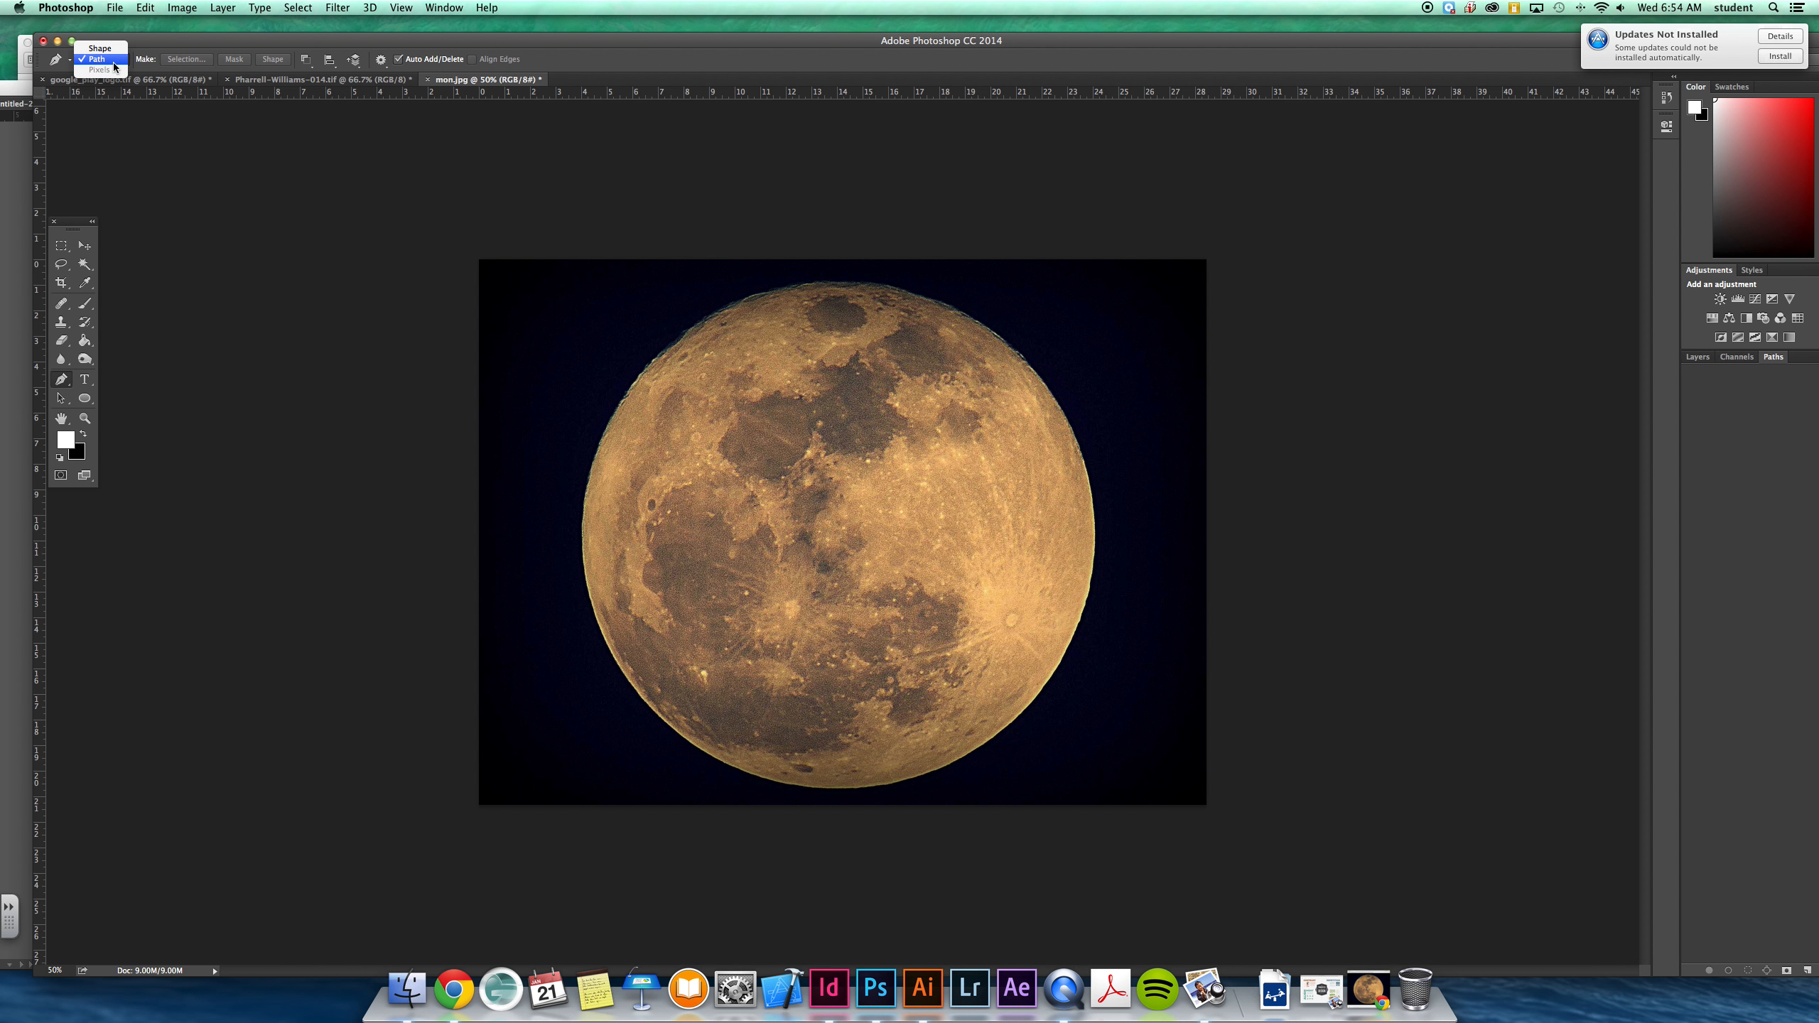
{"action": "left_click", "coordinate": [113, 61]}
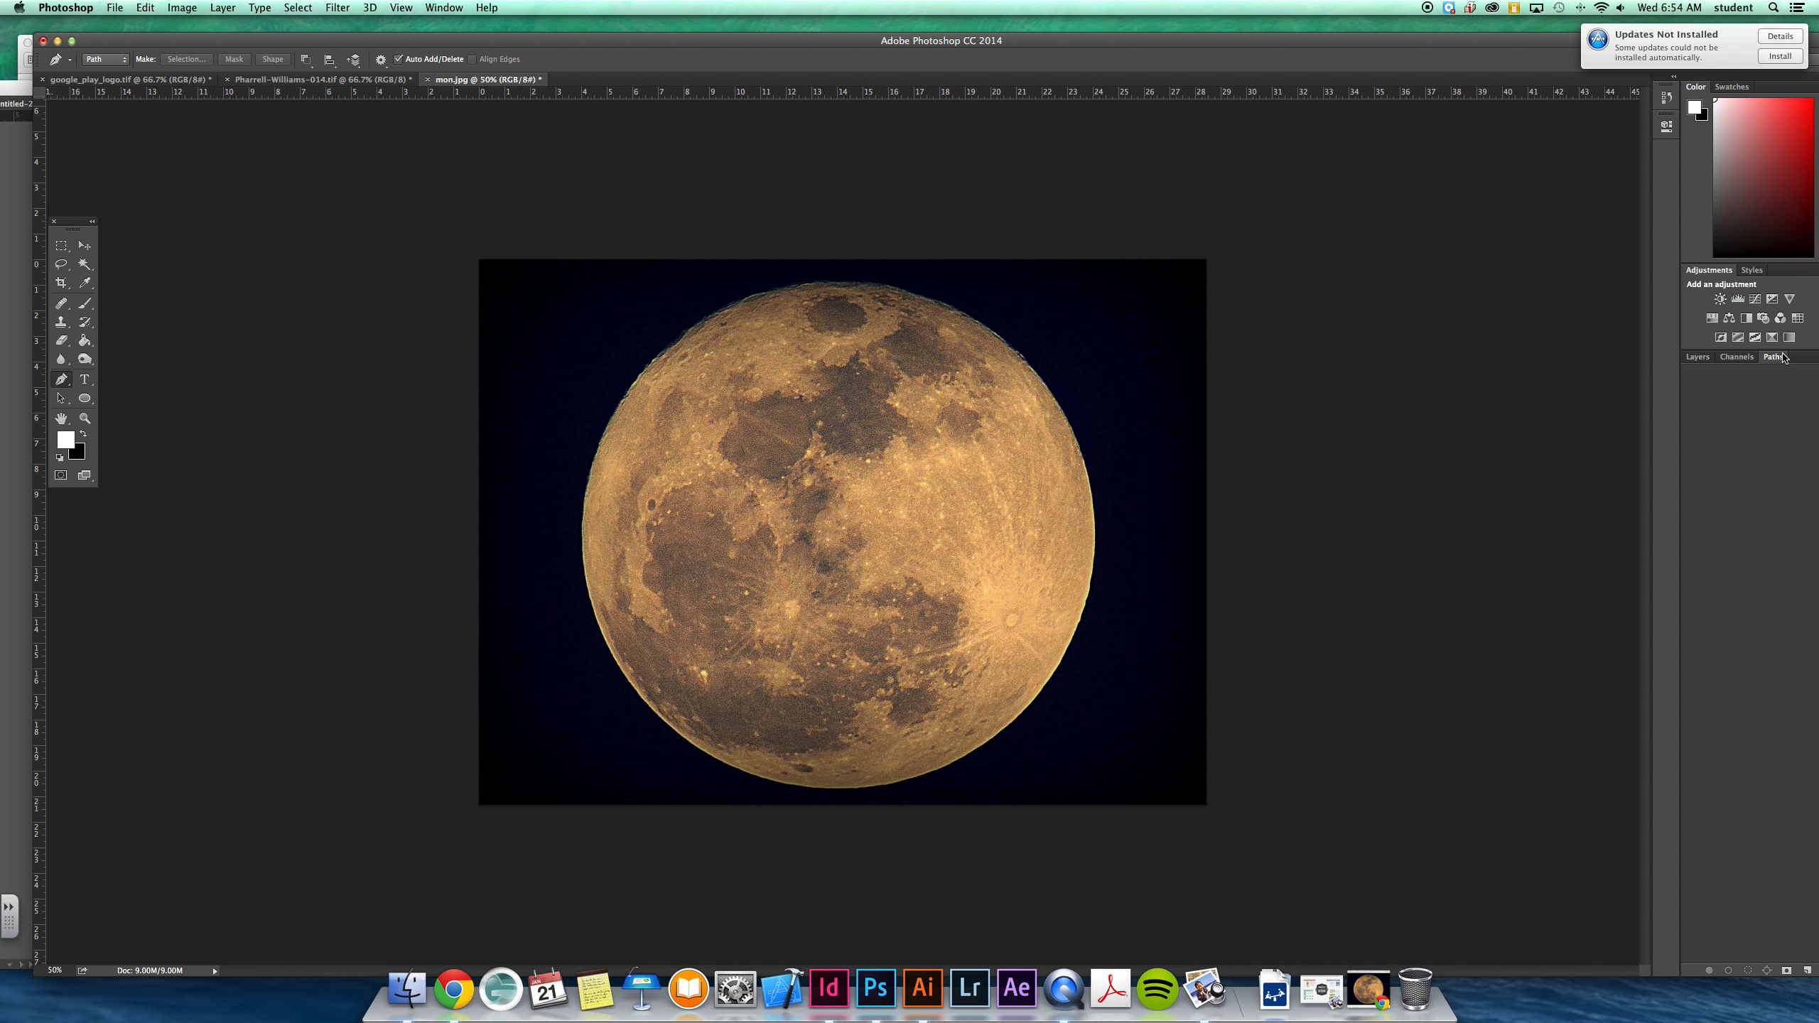
{"action": "left_click", "coordinate": [1698, 356]}
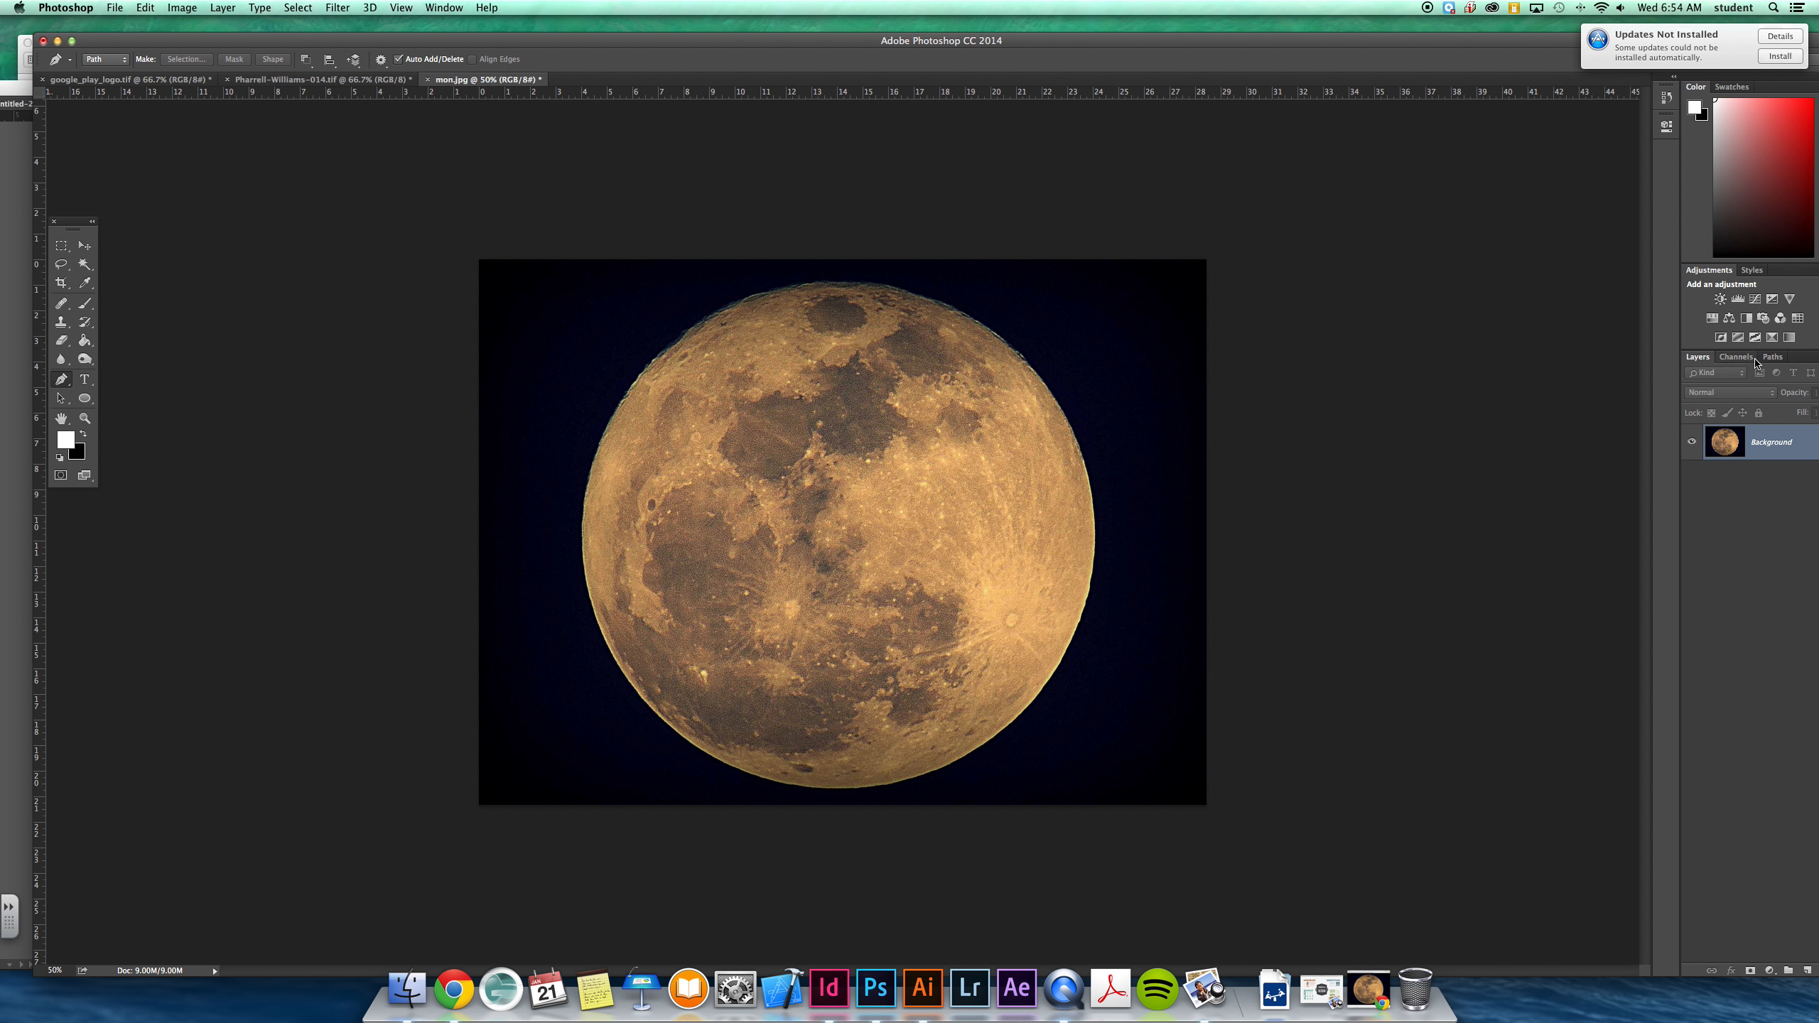
{"action": "left_click", "coordinate": [1772, 359]}
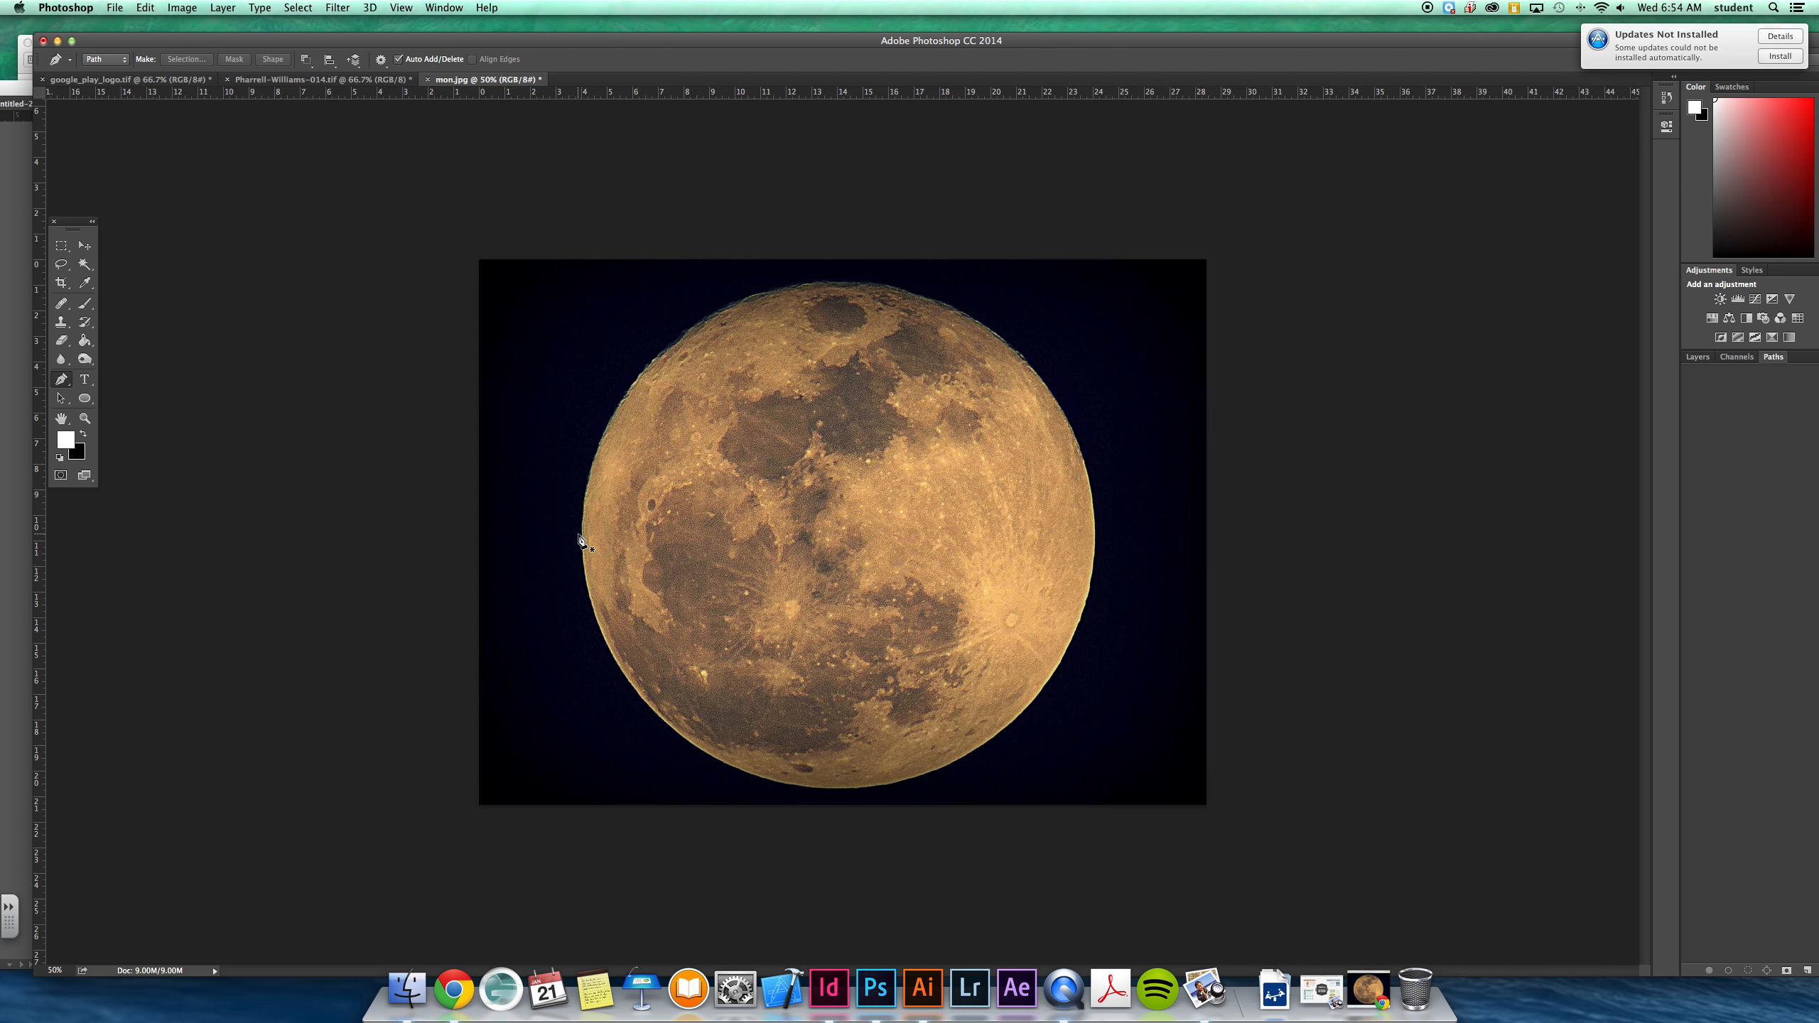
{"action": "left_click_drag", "start_coordinate": [581, 536], "coordinate": [581, 108]}
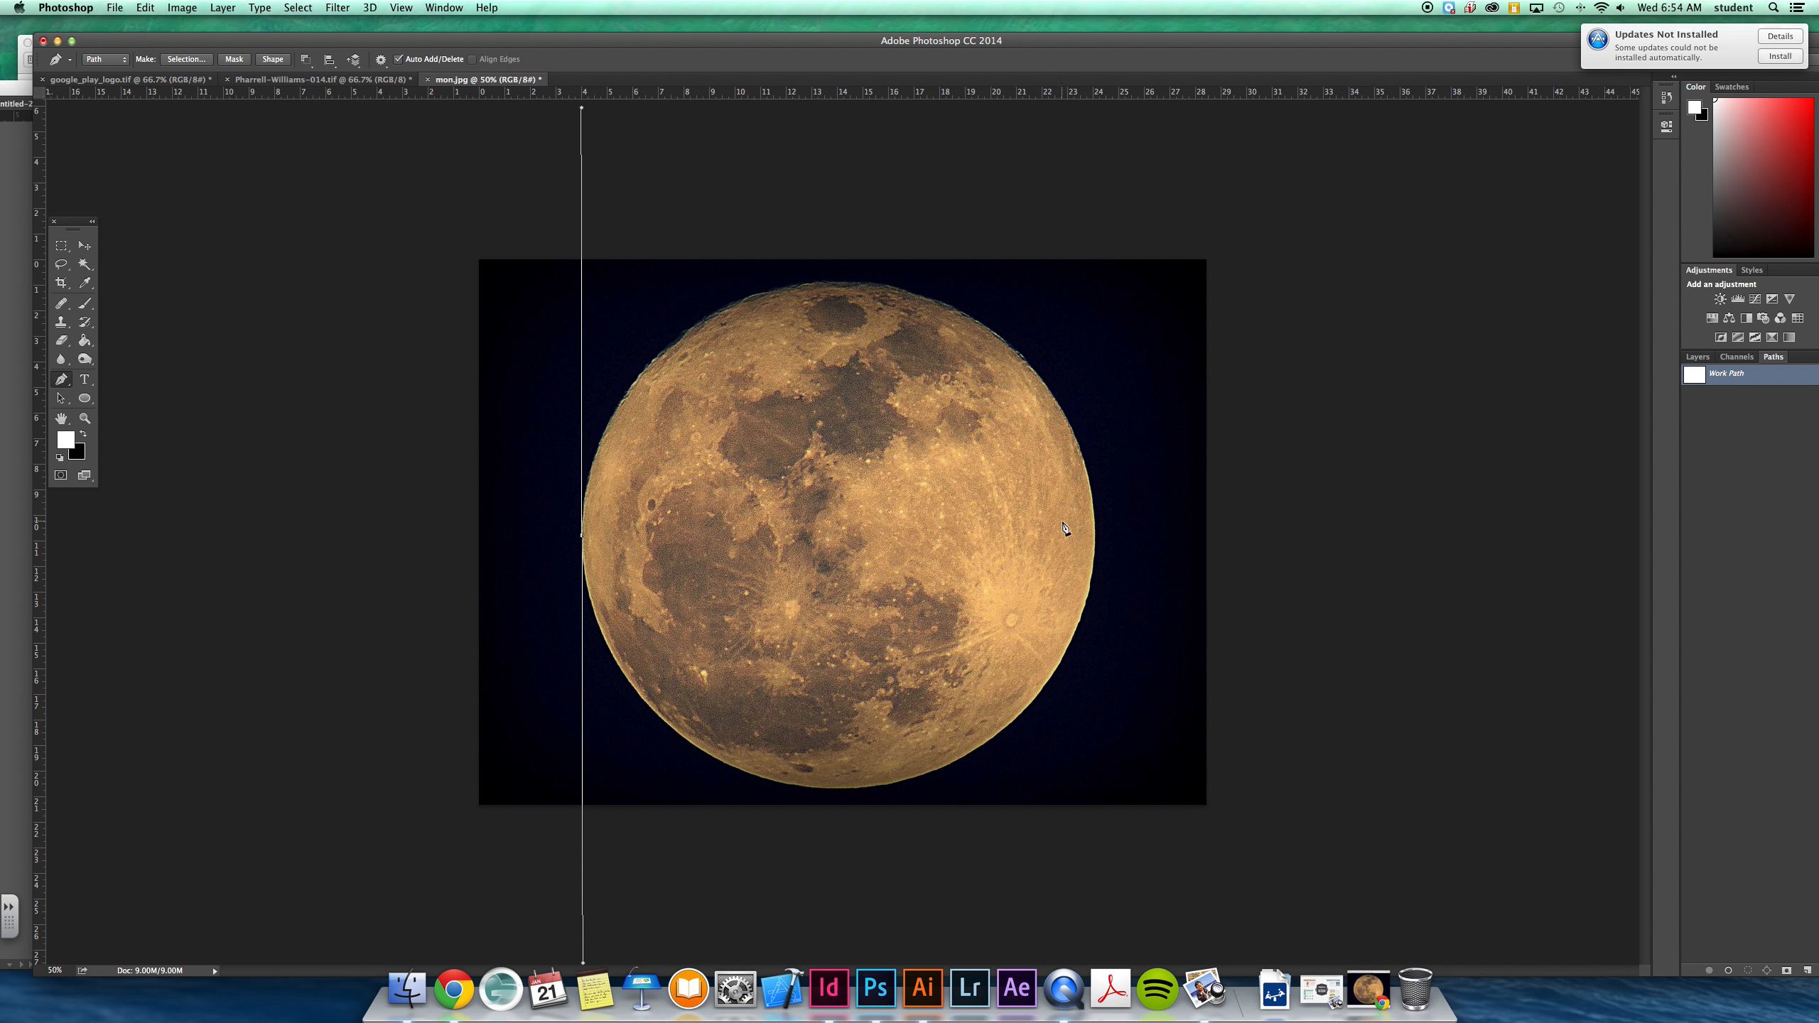
{"action": "left_click_drag", "start_coordinate": [1095, 546], "coordinate": [1112, 906]}
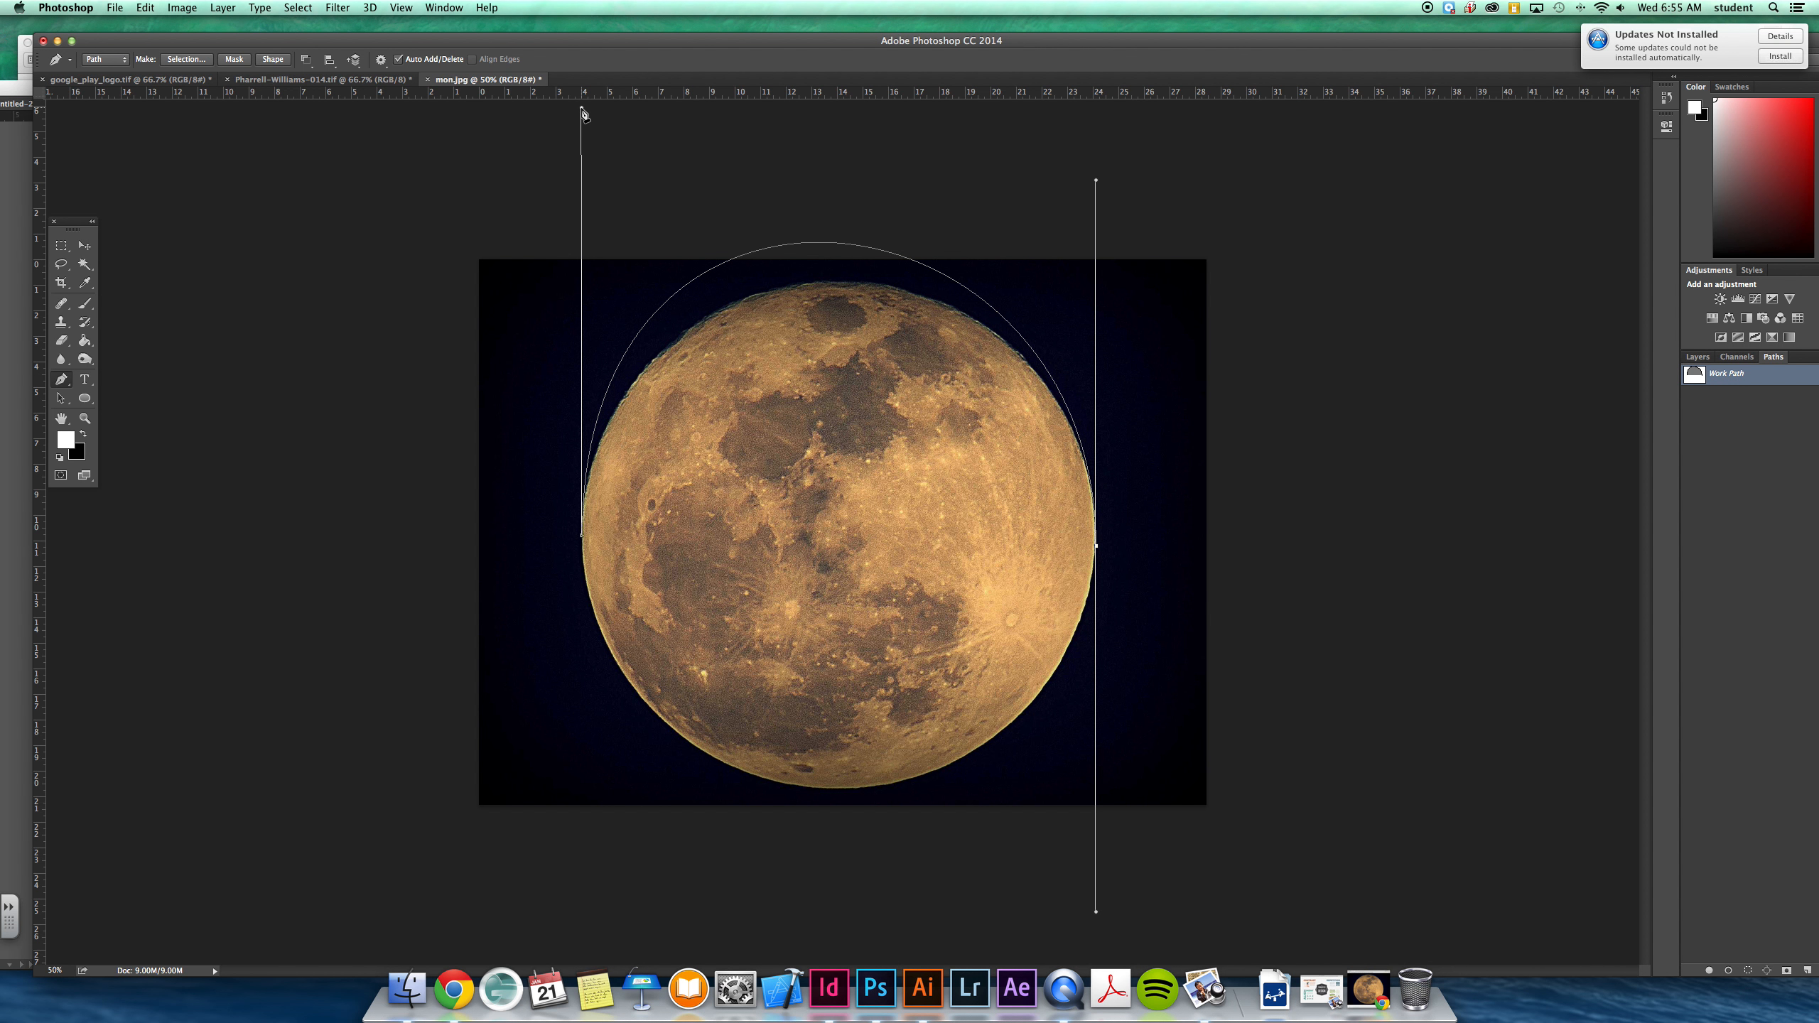
{"action": "left_click_drag", "start_coordinate": [583, 114], "coordinate": [585, 208]}
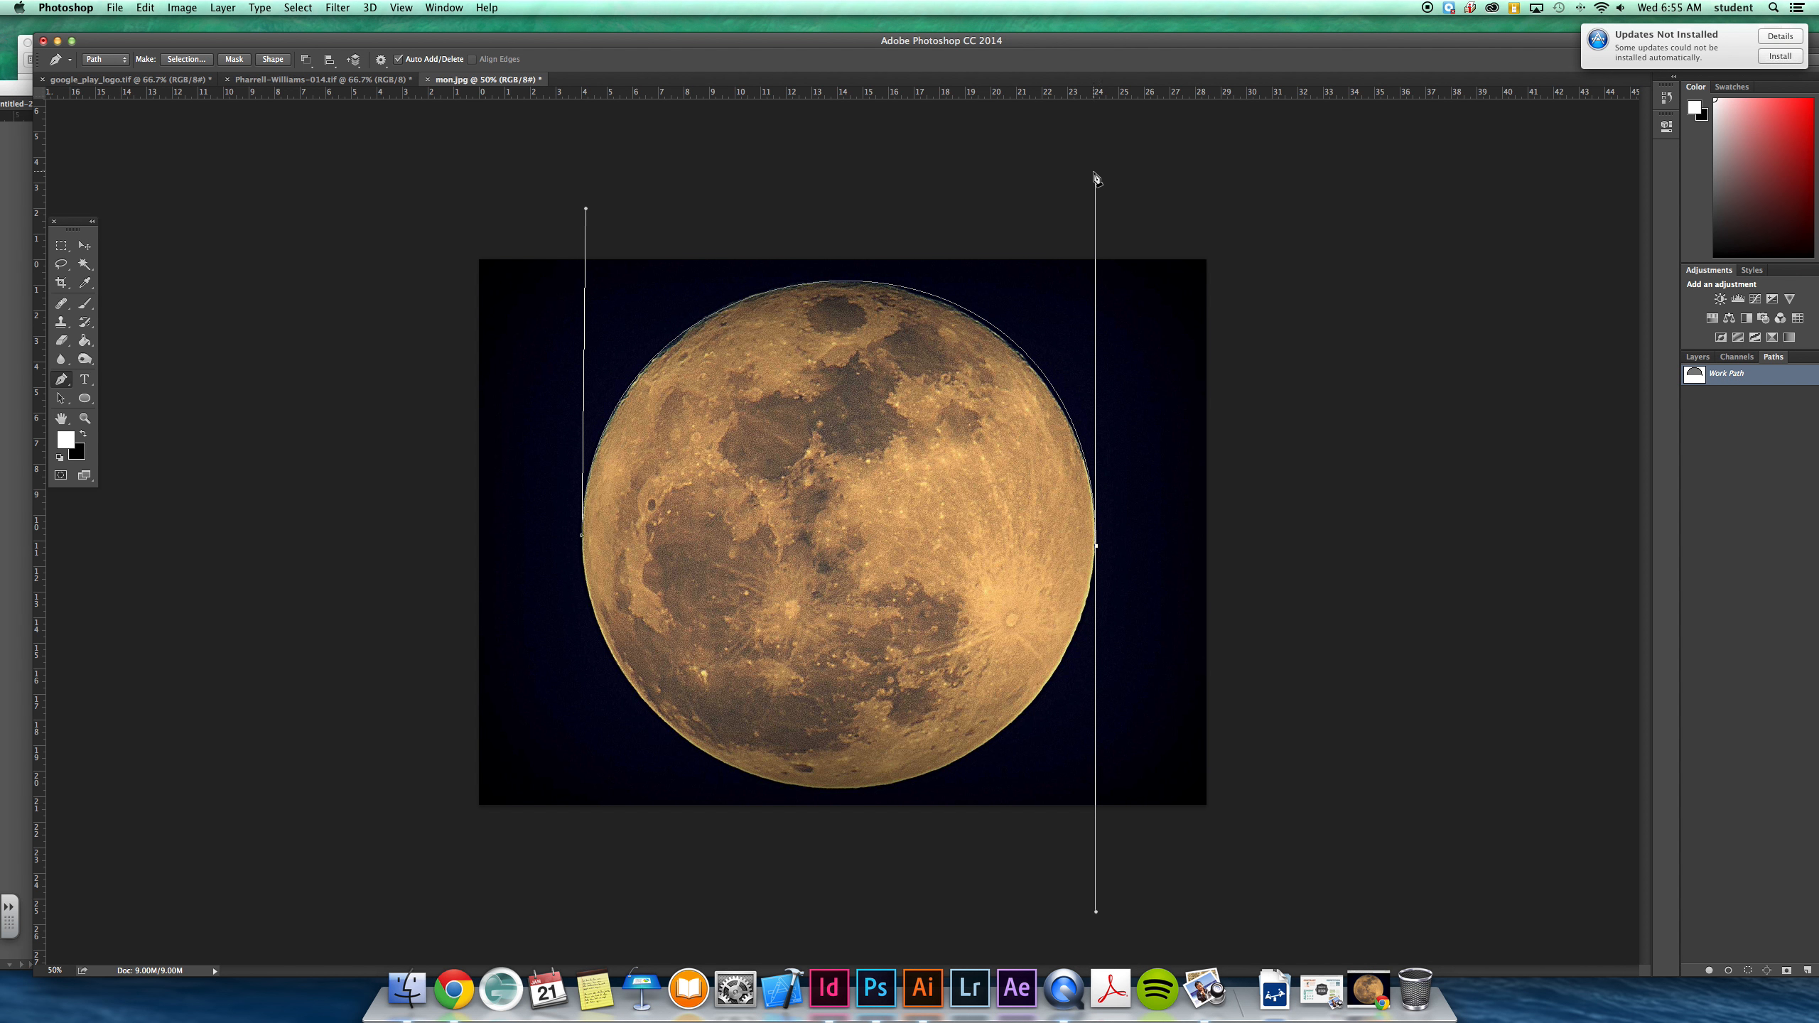
{"action": "left_click_drag", "start_coordinate": [1097, 181], "coordinate": [1090, 189]}
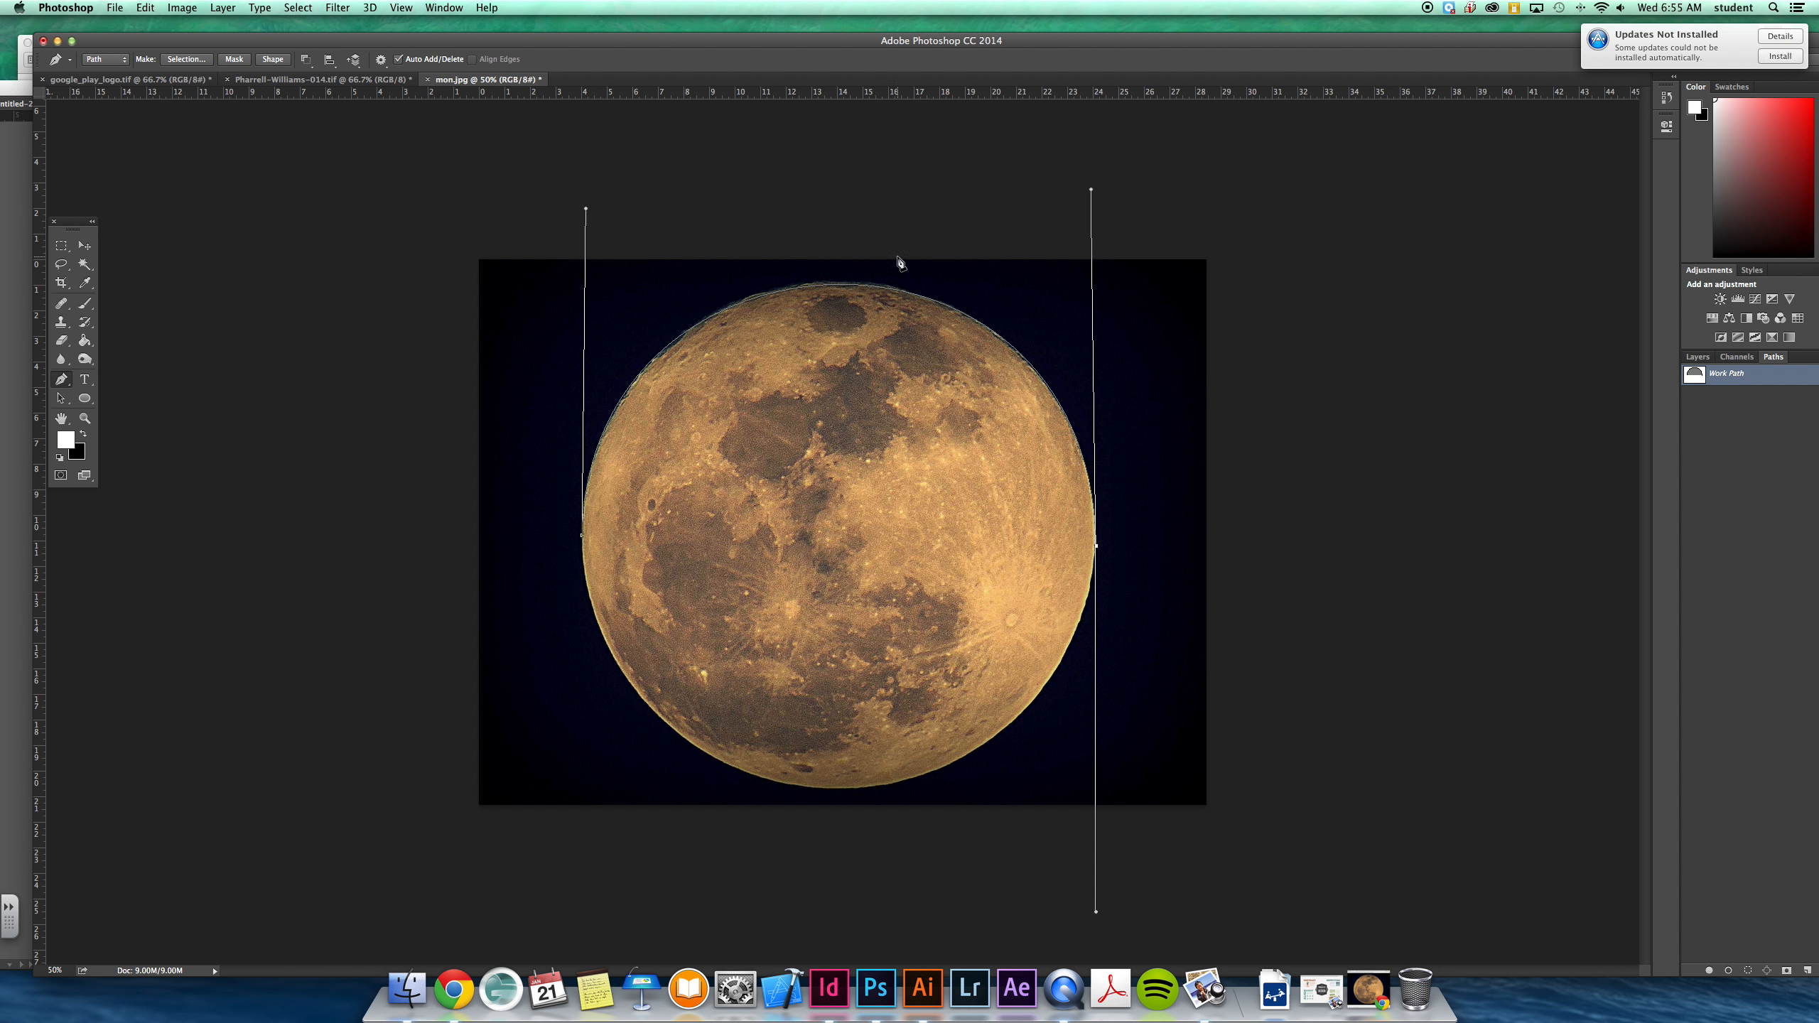
Close the path around the moon's lower half and adjust the handles at its right-hand anchor point to follow the edge.
{"action": "left_click_drag", "start_coordinate": [584, 542], "coordinate": [583, 230]}
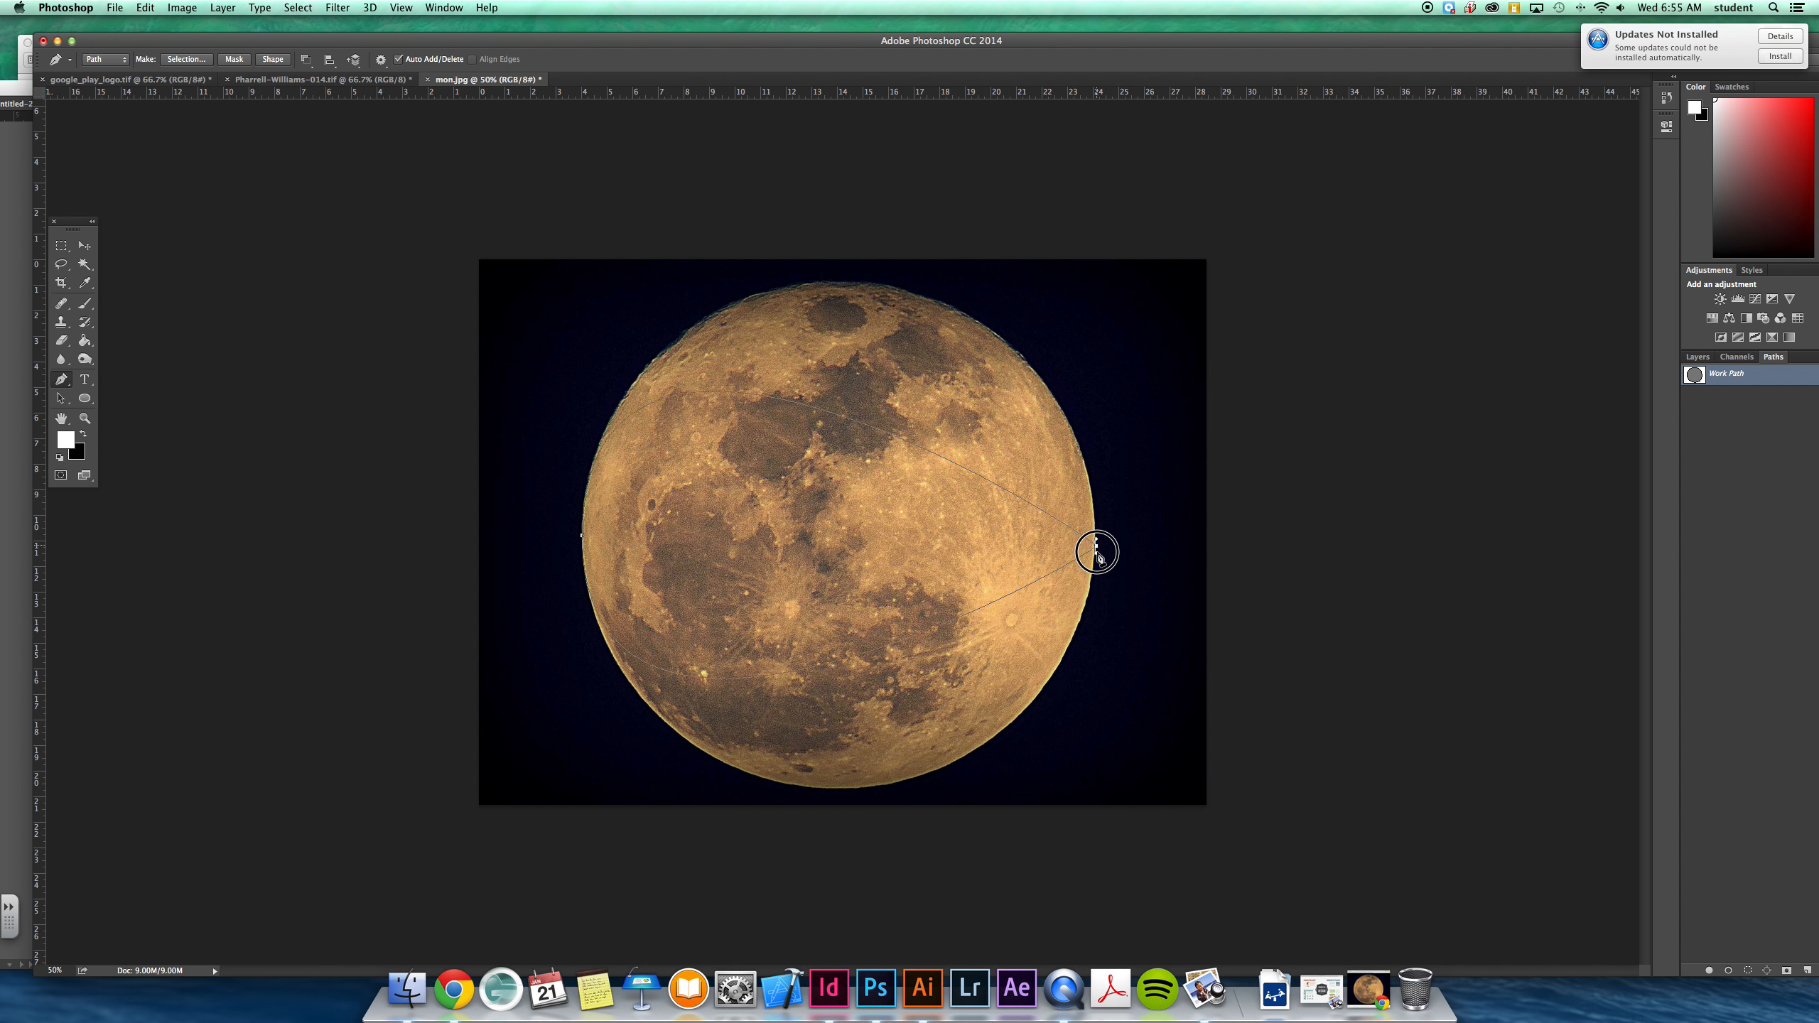
{"action": "left_click_drag", "start_coordinate": [1096, 546], "coordinate": [1064, 886]}
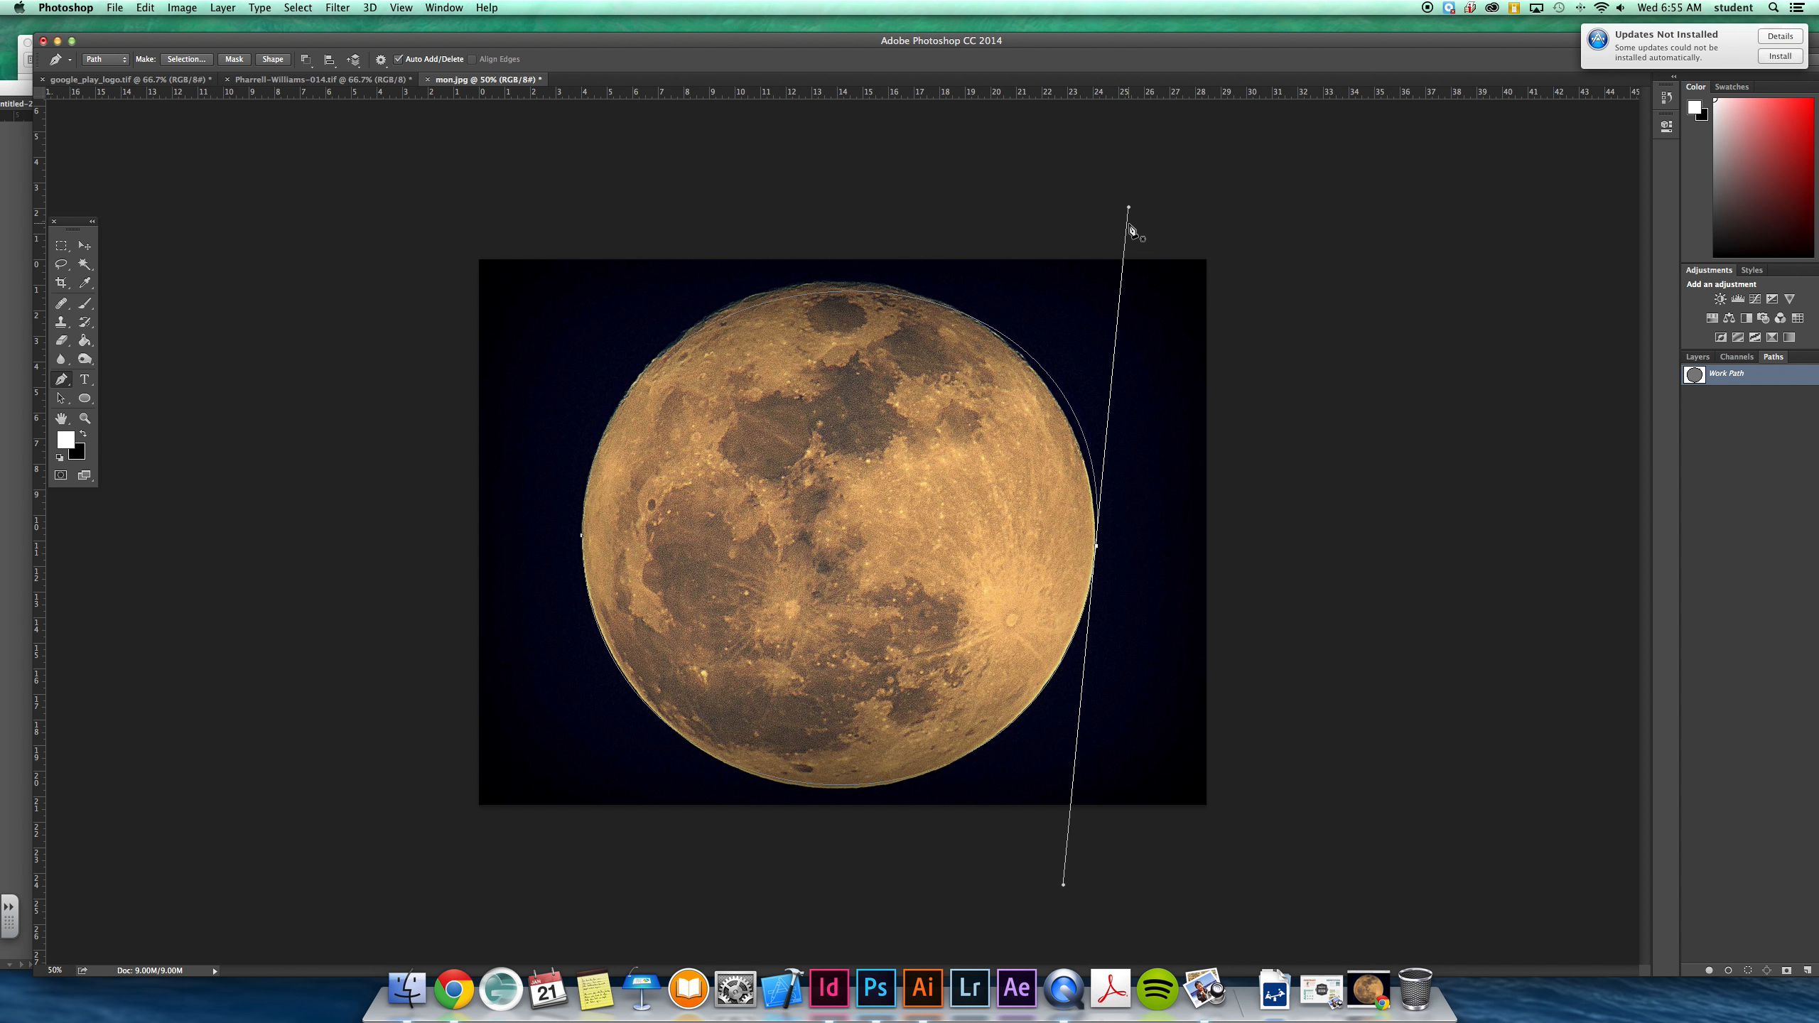
{"action": "left_click_drag", "start_coordinate": [1124, 221], "coordinate": [1087, 185]}
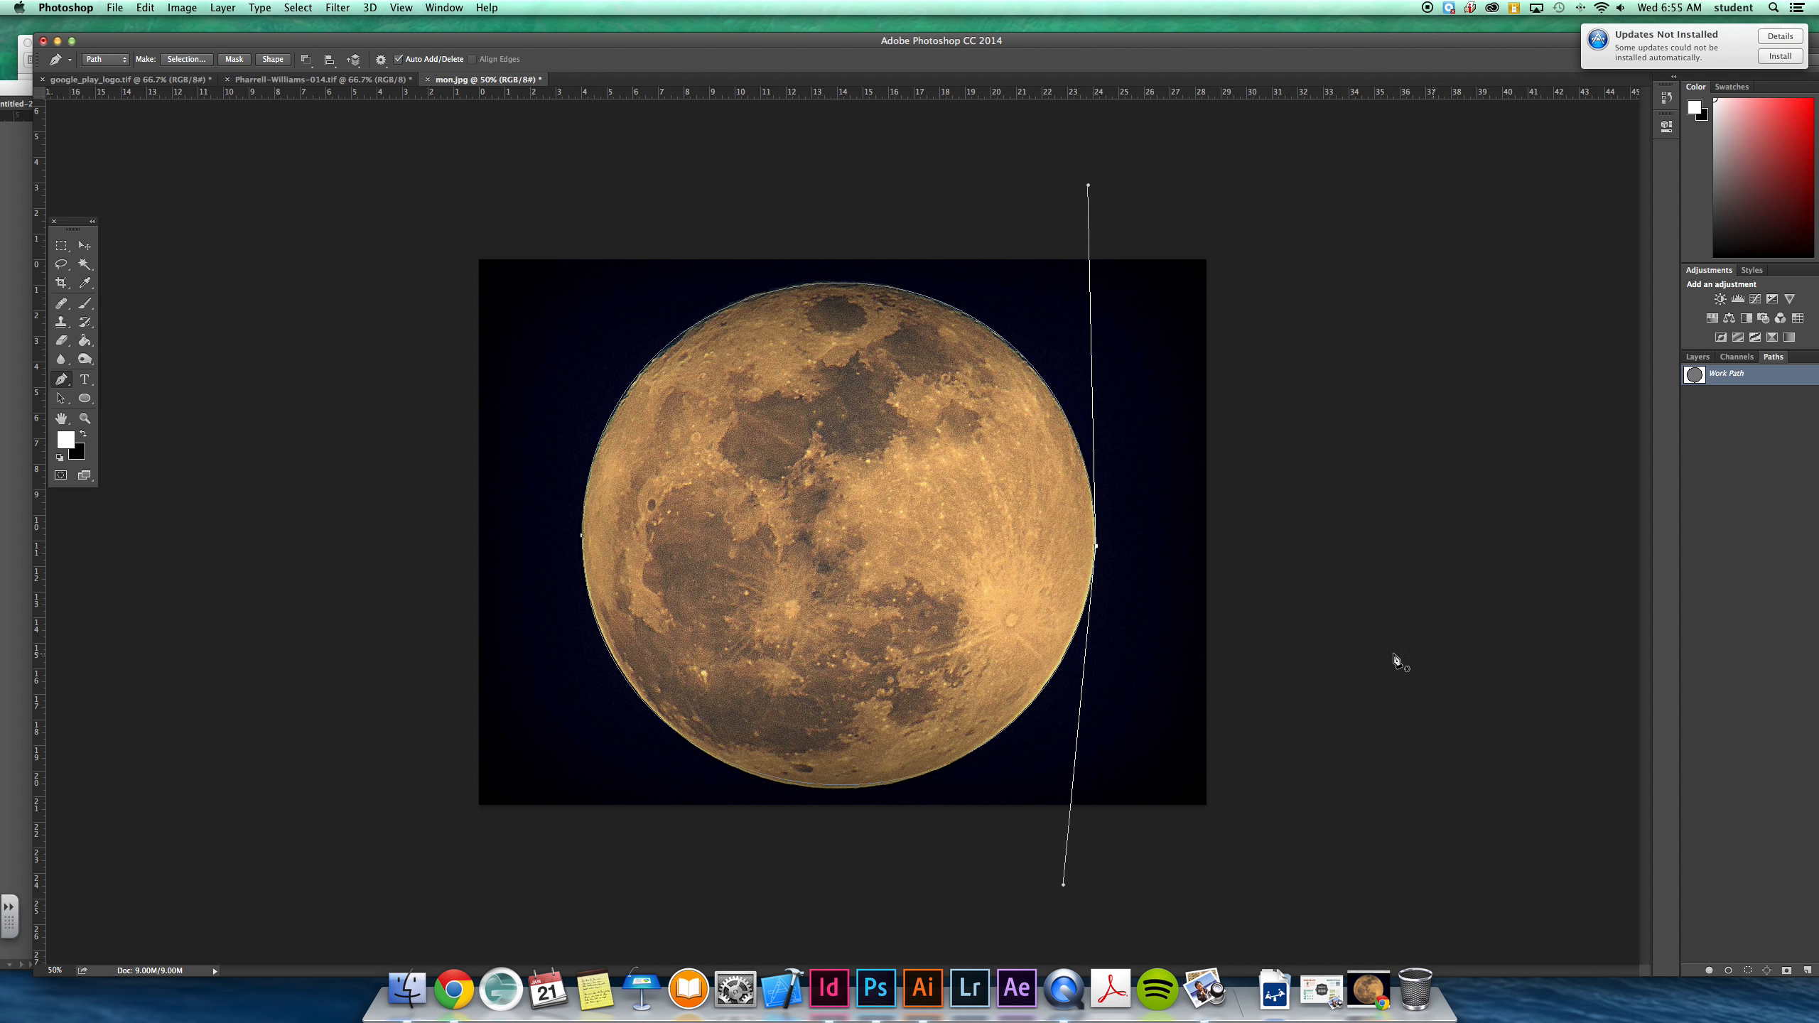
{"action": "left_click_drag", "start_coordinate": [1065, 886], "coordinate": [1058, 894]}
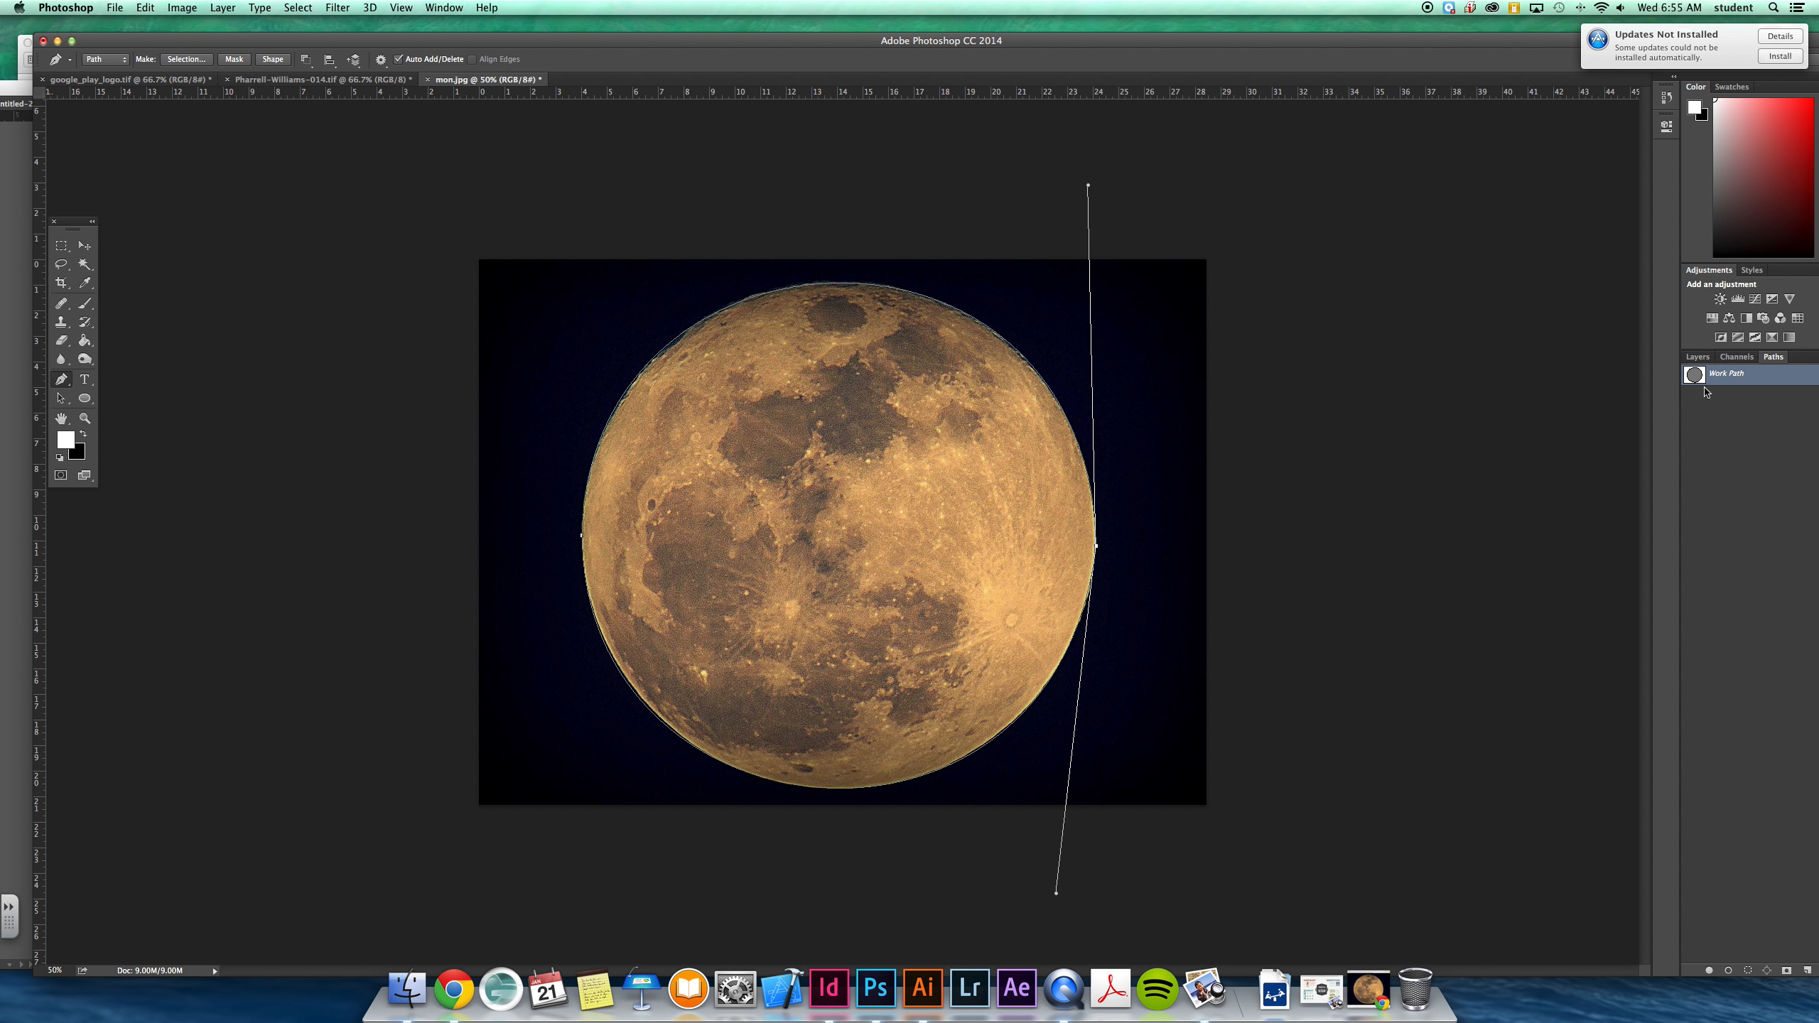
Make a new anti-aliased selection with 0-pixel feather from the work path and invert it to cover only the moon.
{"action": "left_click_drag", "start_coordinate": [1756, 362], "coordinate": [1557, 319]}
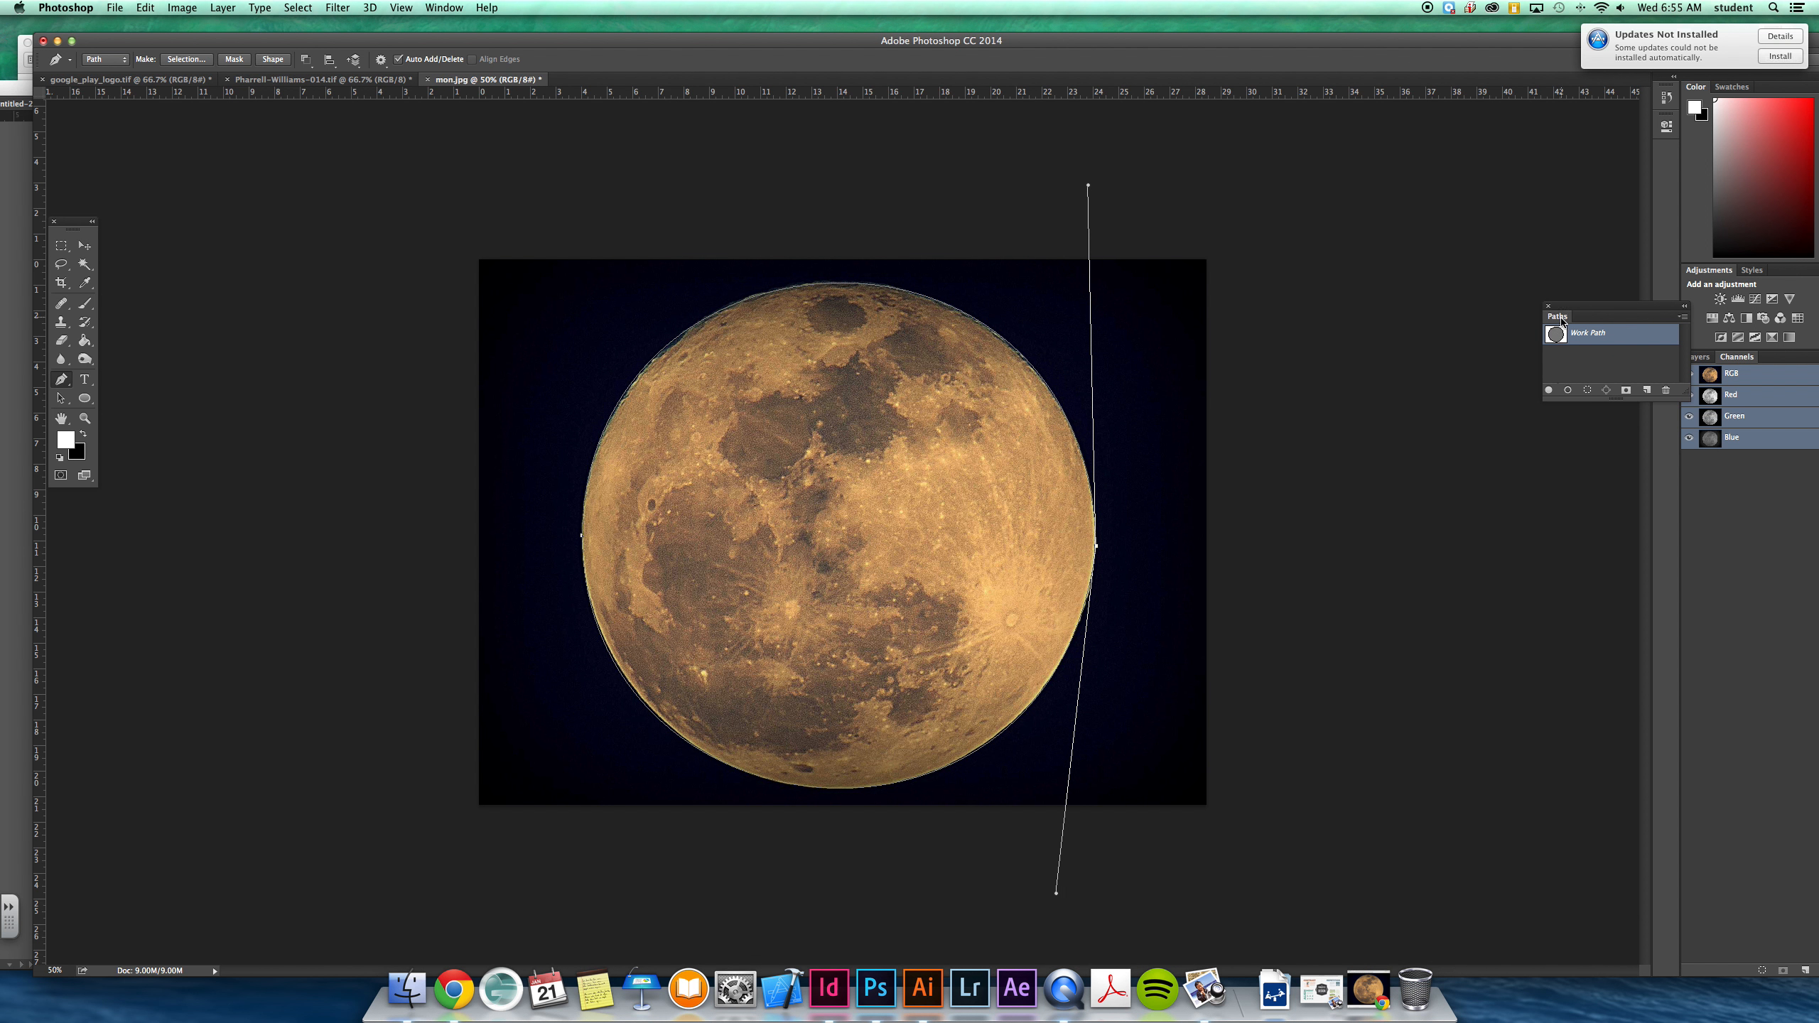
{"action": "left_click", "coordinate": [1680, 318]}
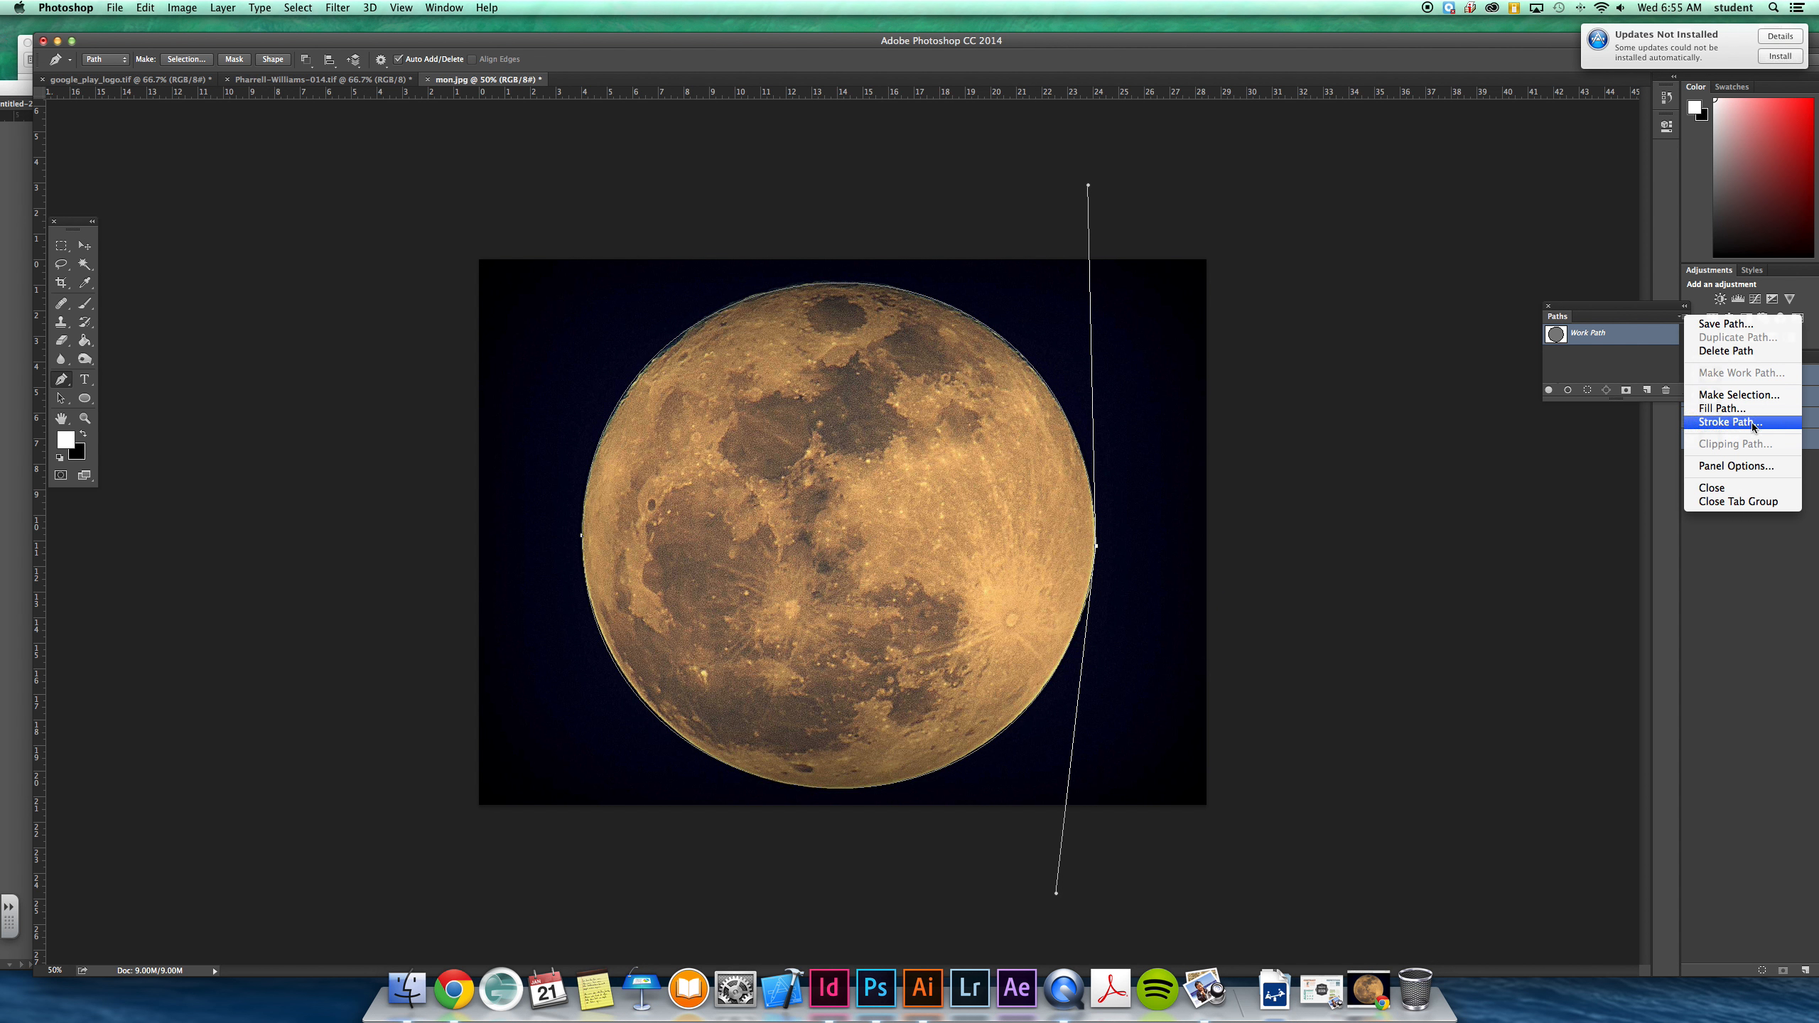
{"action": "left_click", "coordinate": [1747, 395]}
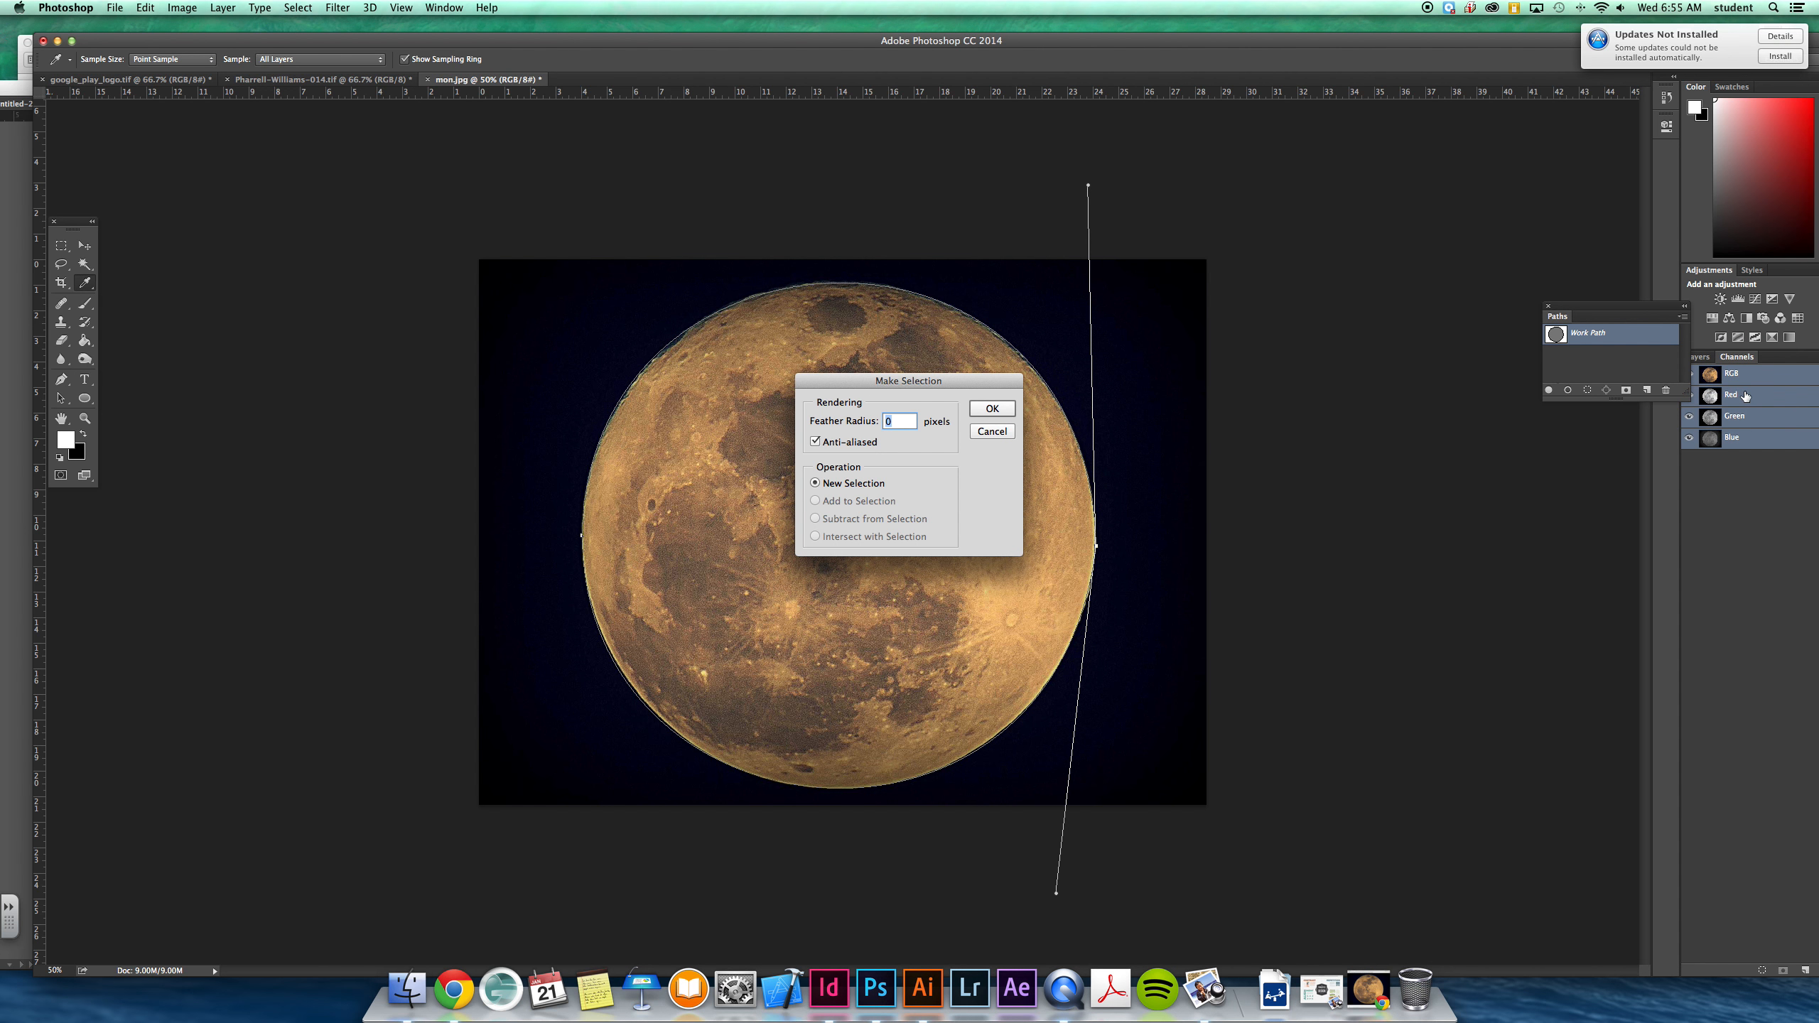
{"action": "left_click", "coordinate": [990, 409]}
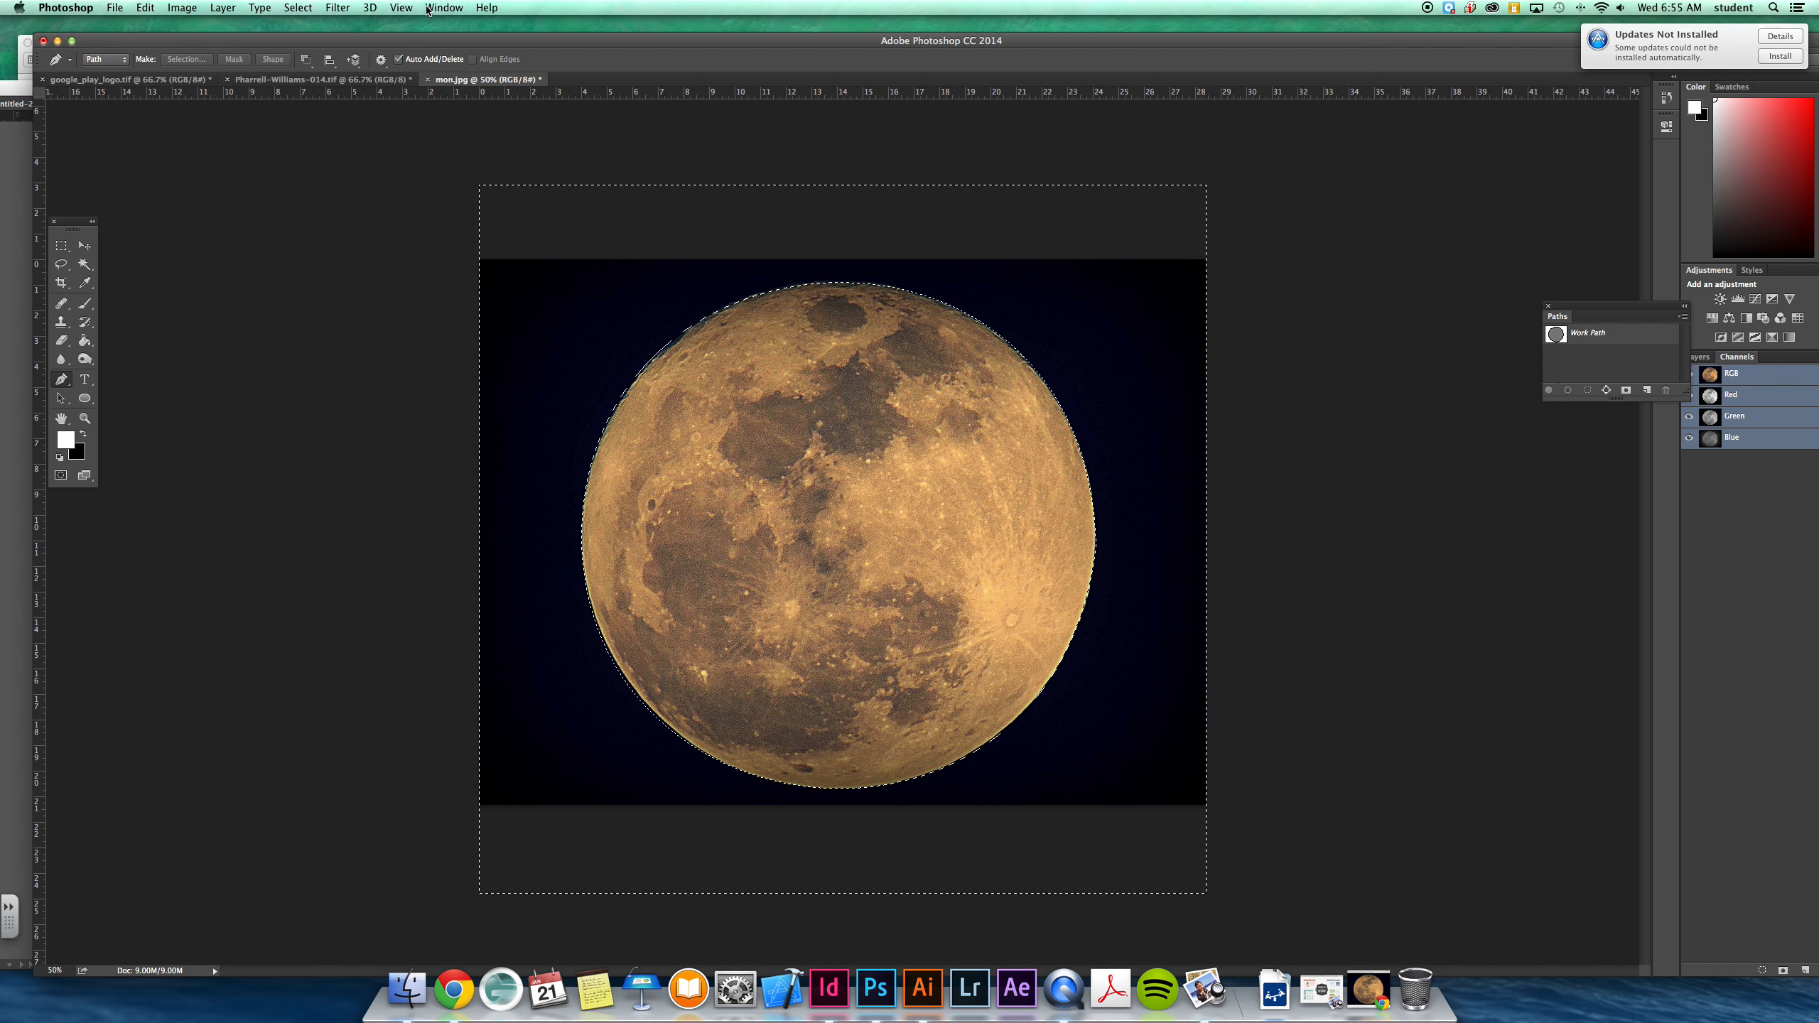
{"action": "left_click", "coordinate": [338, 7]}
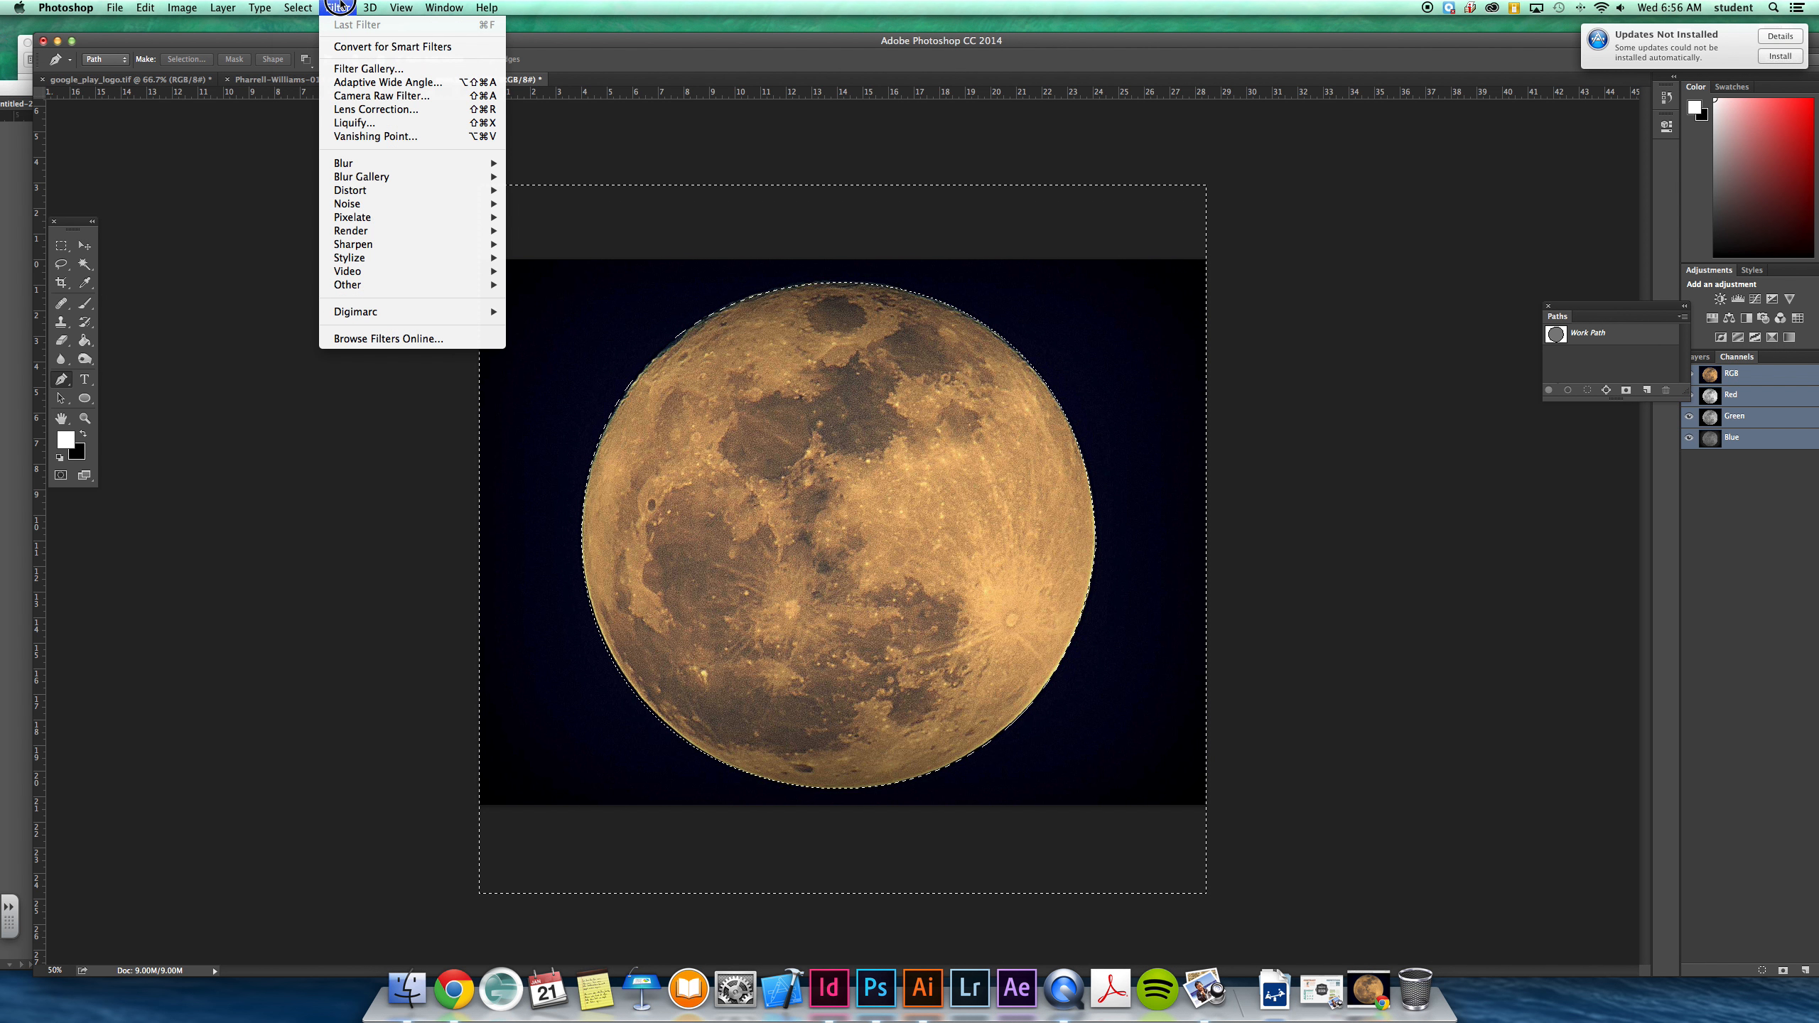
{"action": "mouse_move", "coordinate": [297, 8]}
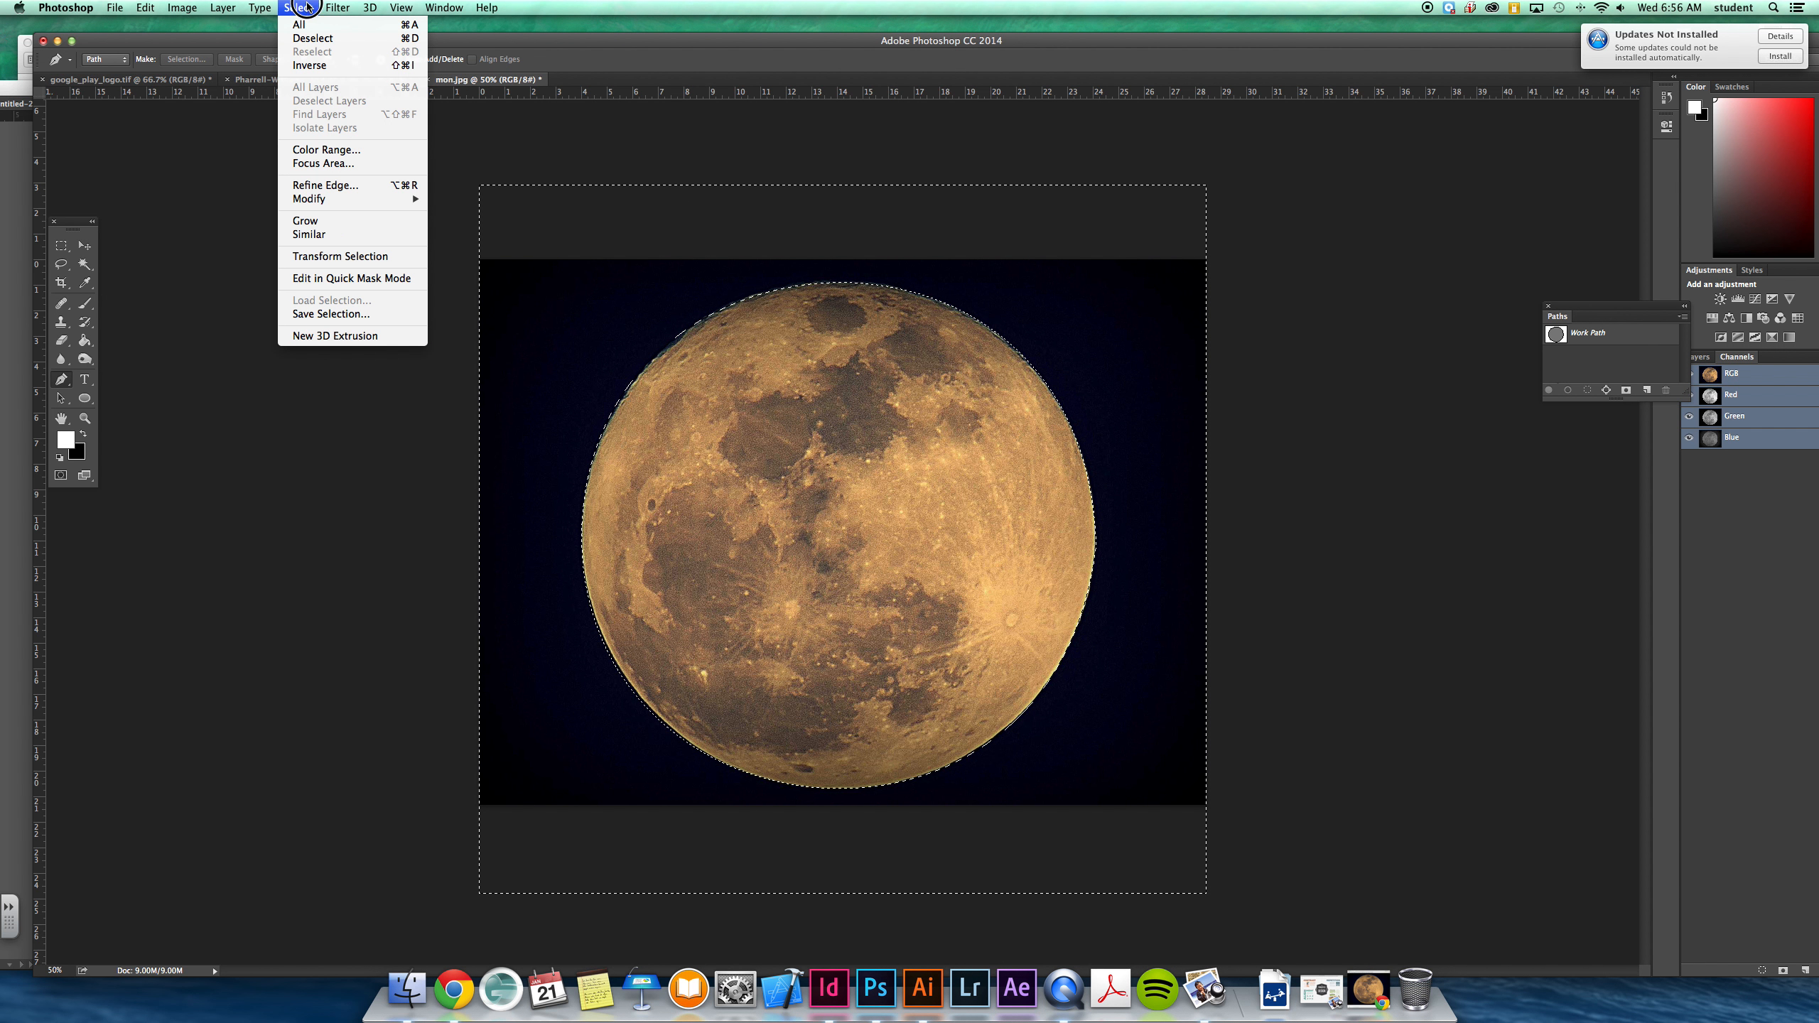
{"action": "left_click", "coordinate": [326, 71]}
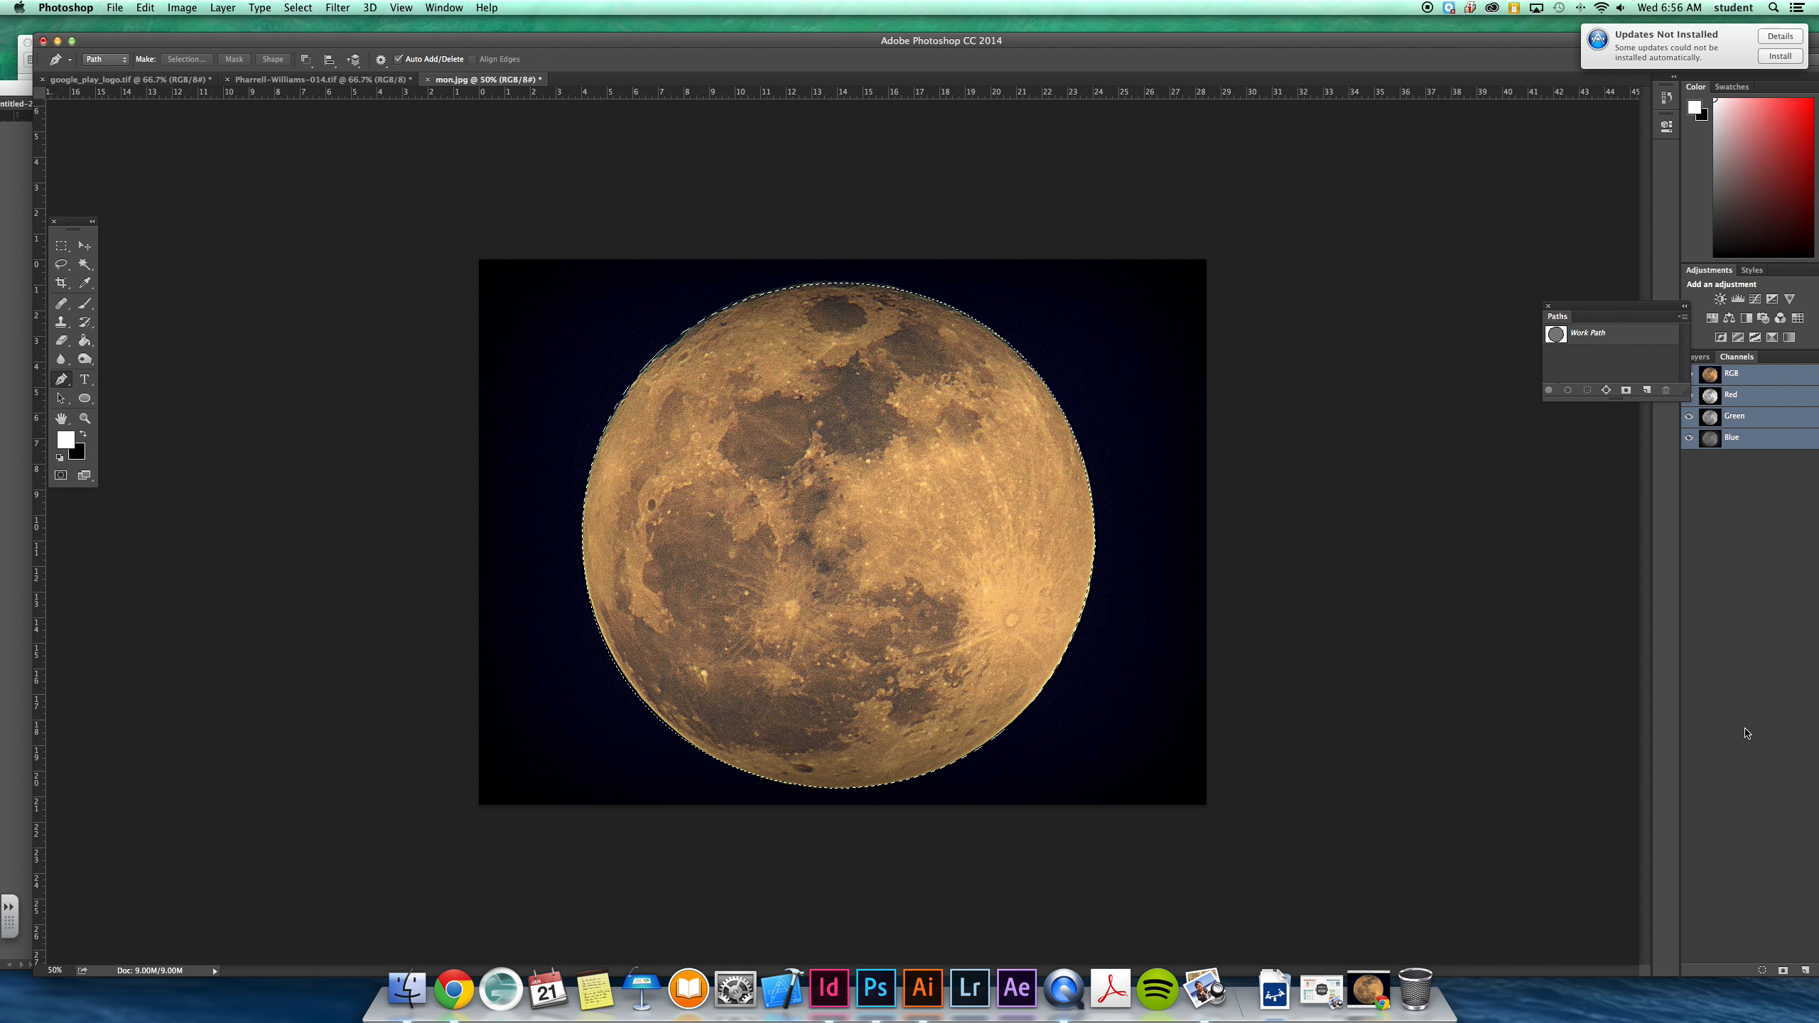
Add a layer mask from the selection to hide the dark background around the moon.
{"action": "left_click", "coordinate": [1699, 356]}
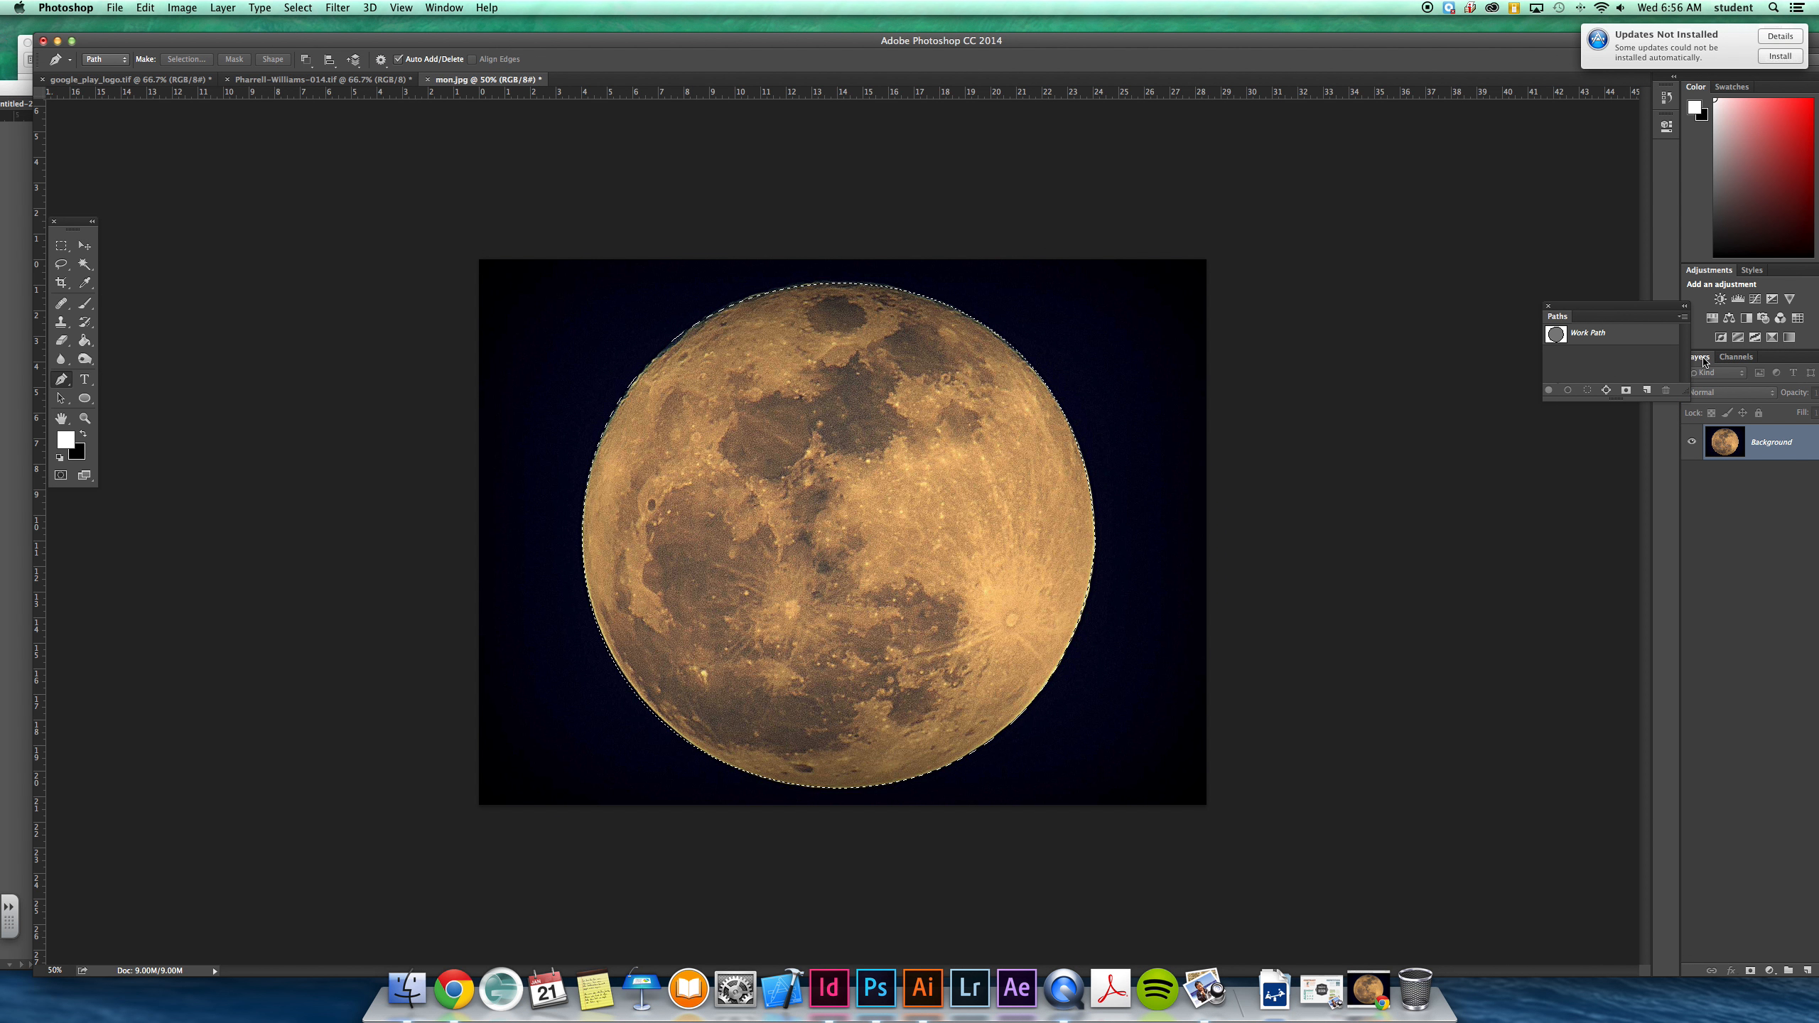
{"action": "left_click_drag", "start_coordinate": [1699, 357], "coordinate": [1328, 242]}
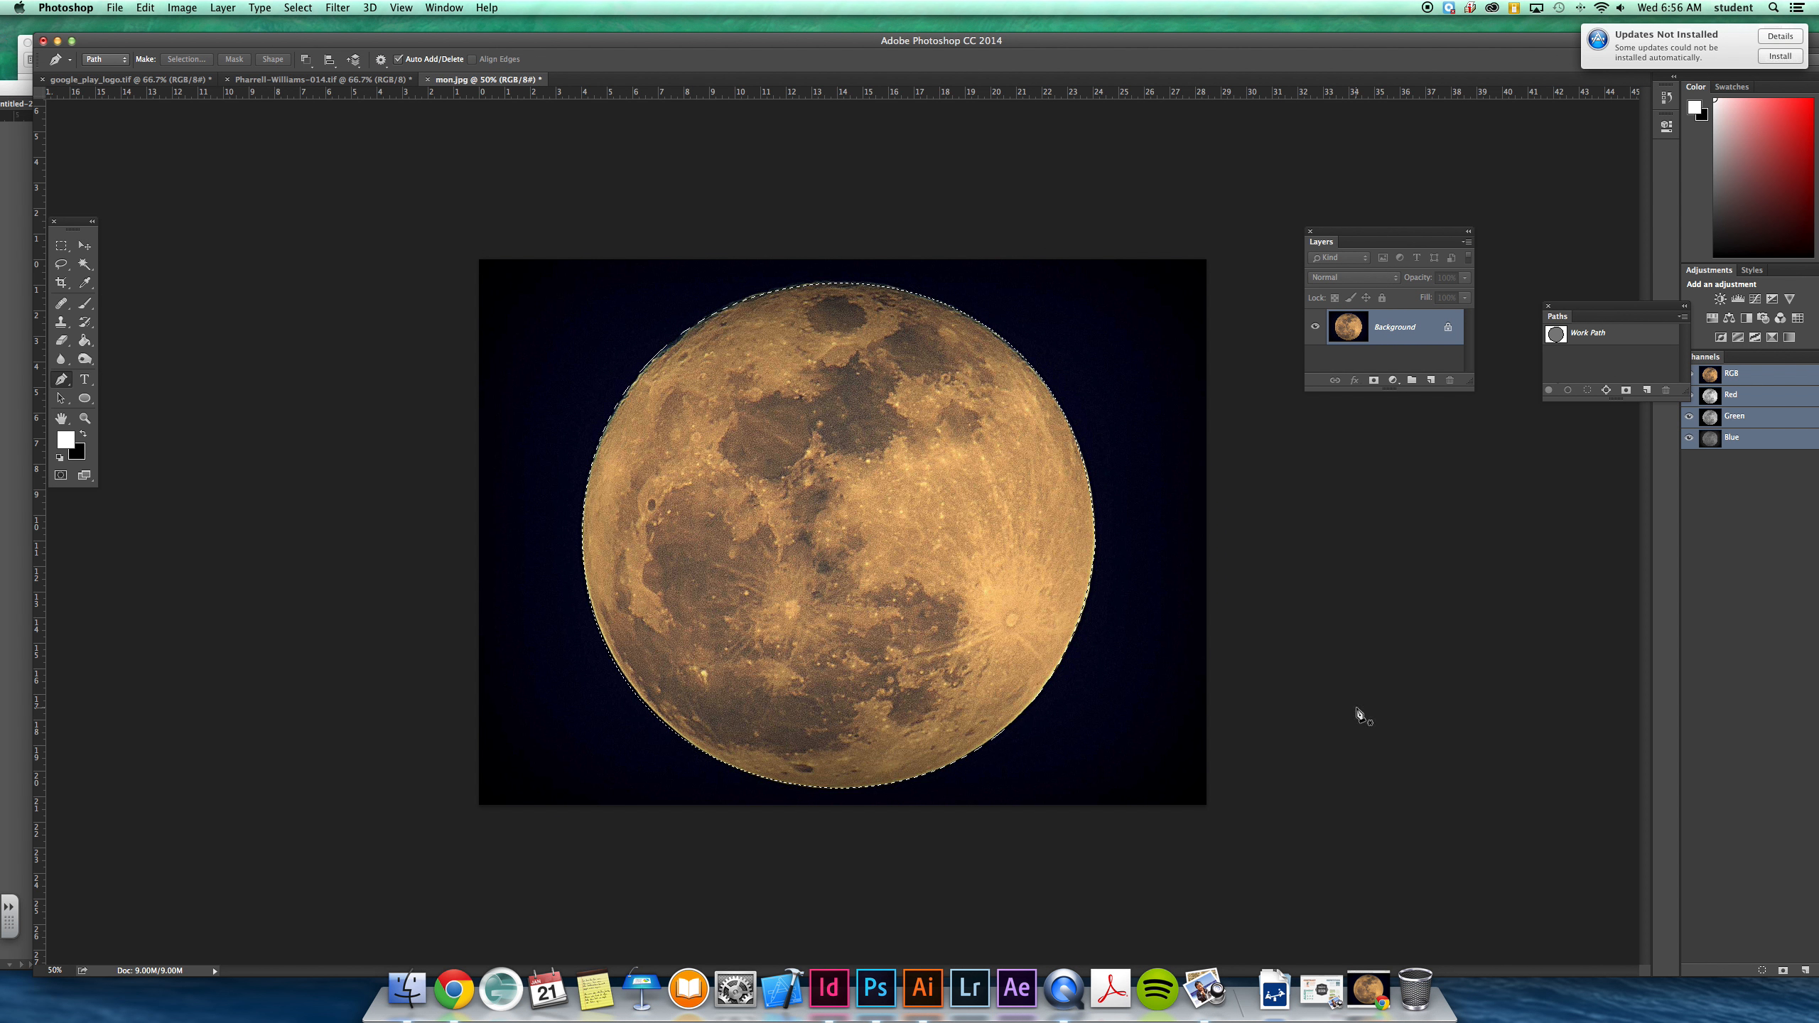
{"action": "left_click", "coordinate": [1374, 381]}
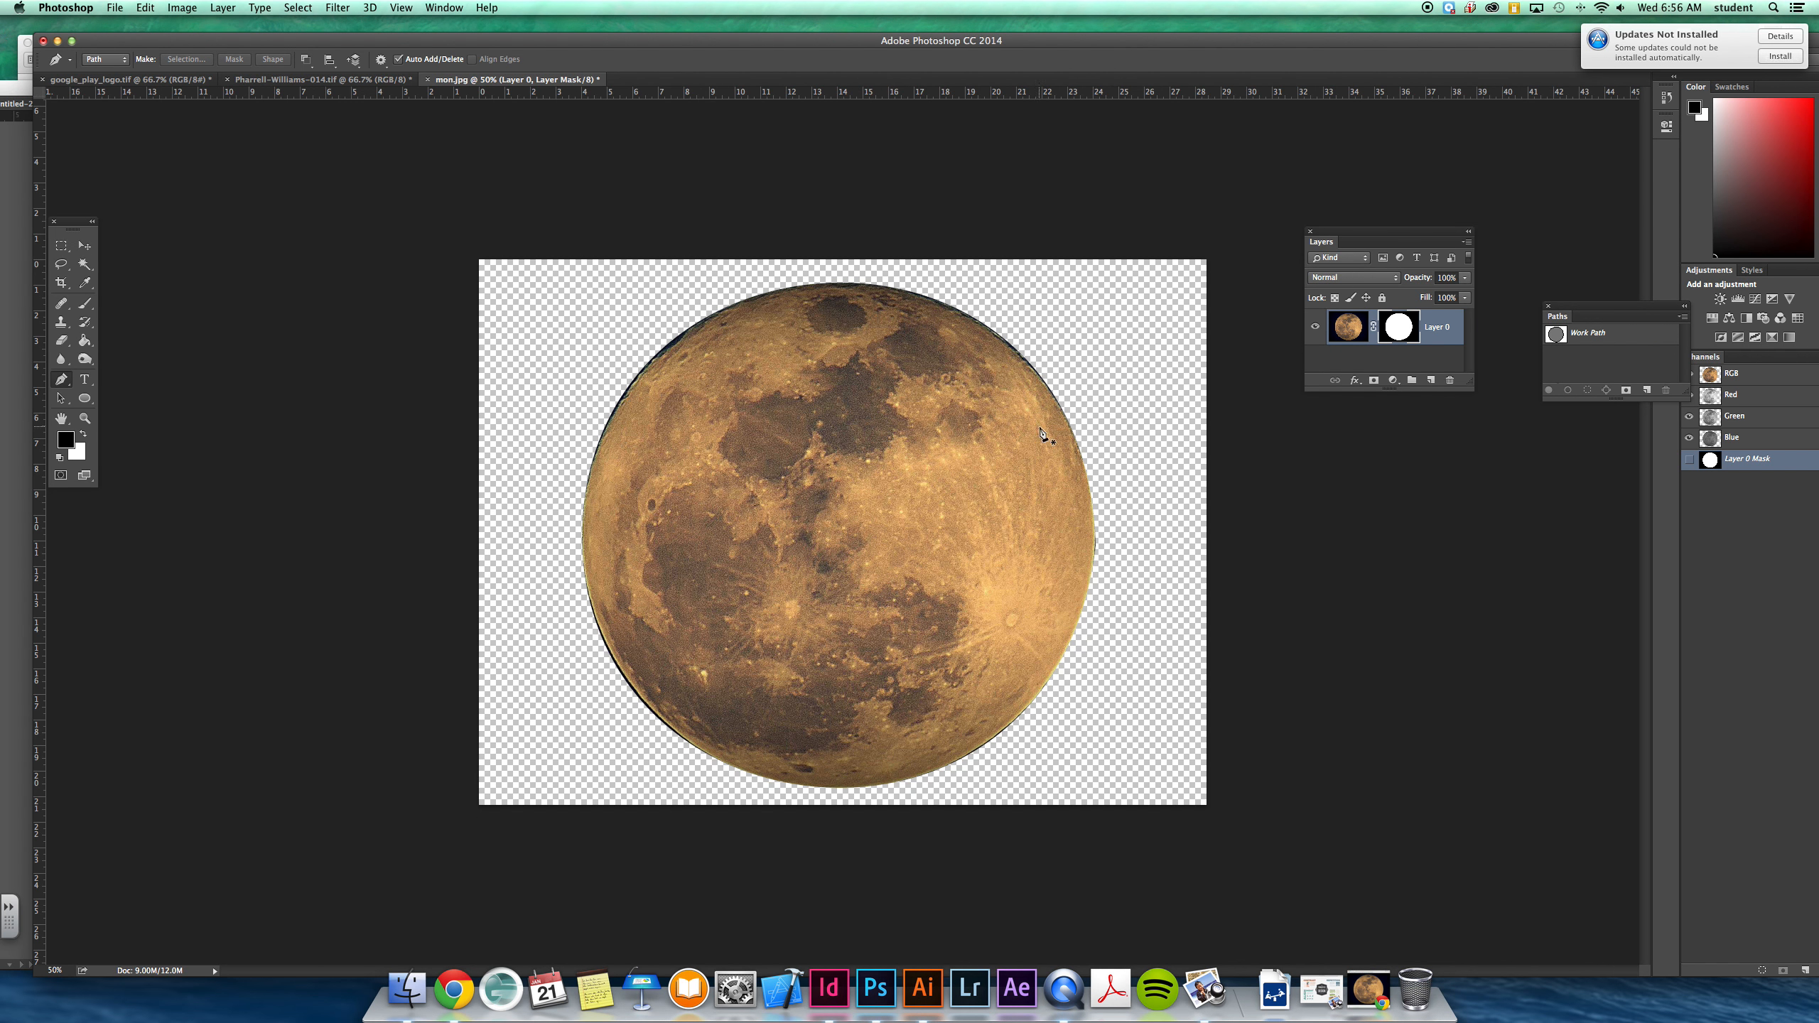
Save the masked image to the Desktop as mon.psd in Photoshop format with layers and Maximize Compatibility enabled.
{"action": "left_click", "coordinate": [146, 7]}
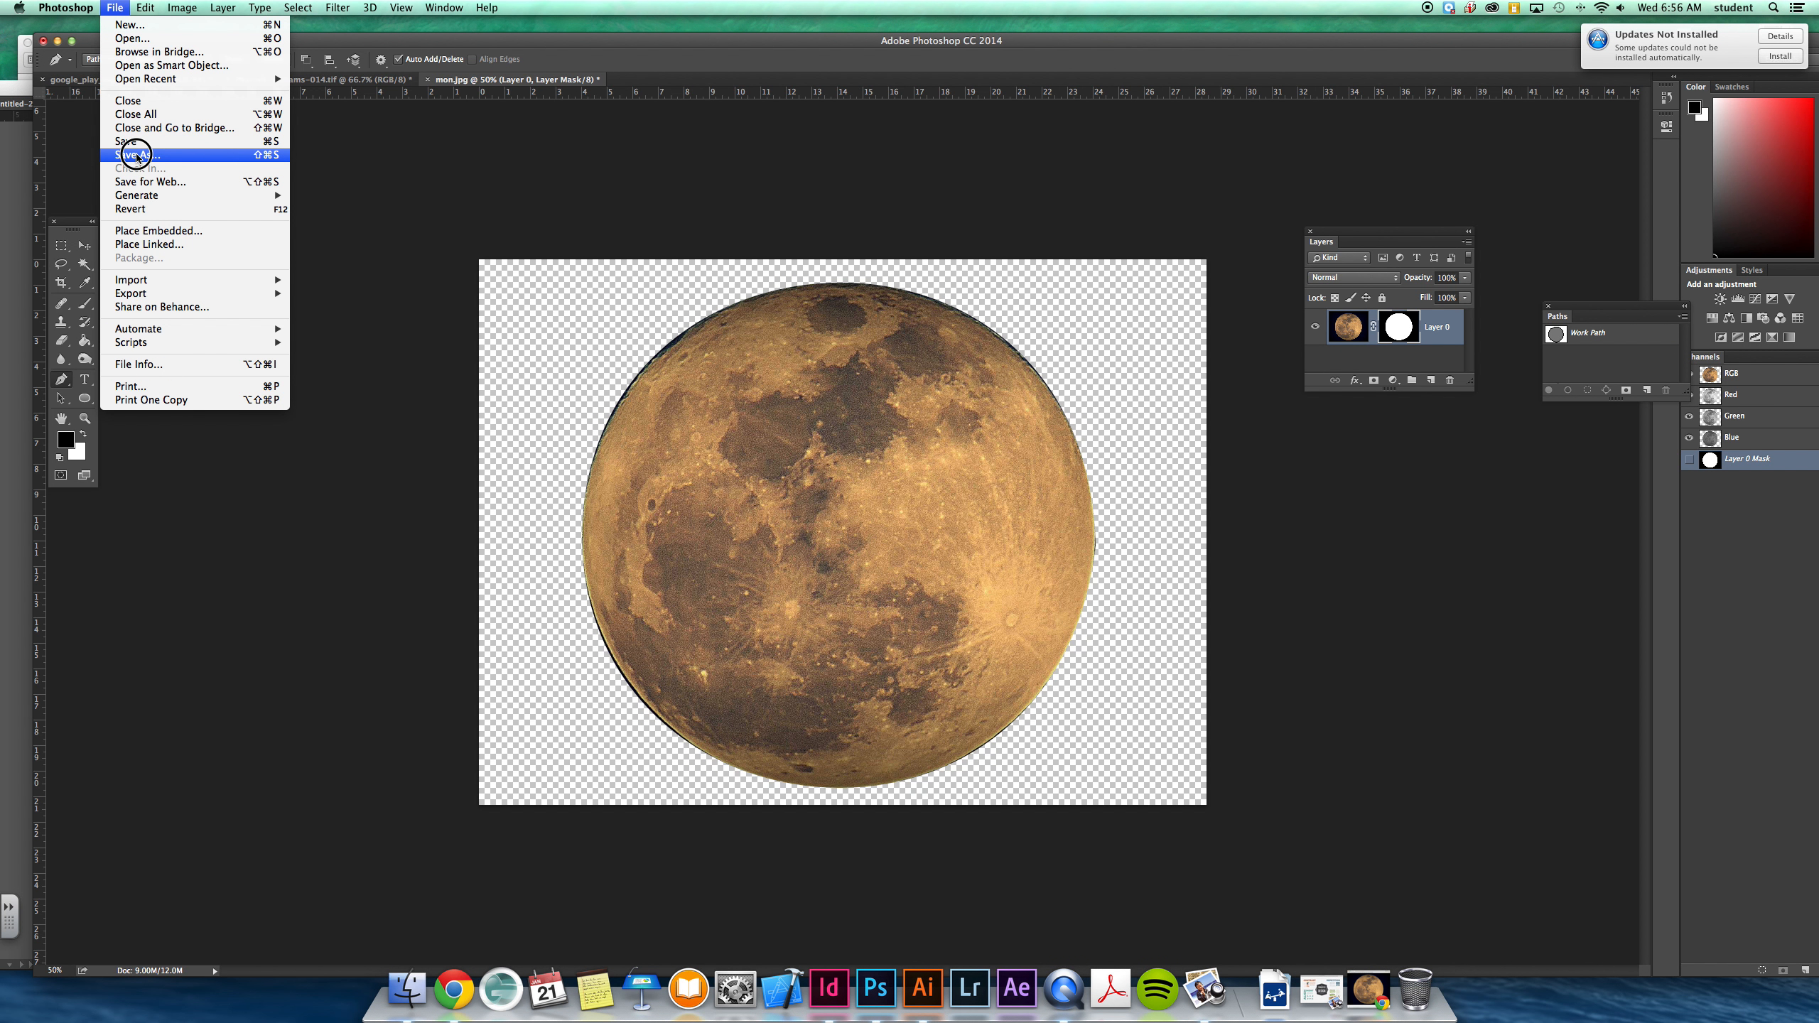
{"action": "left_click", "coordinate": [136, 157]}
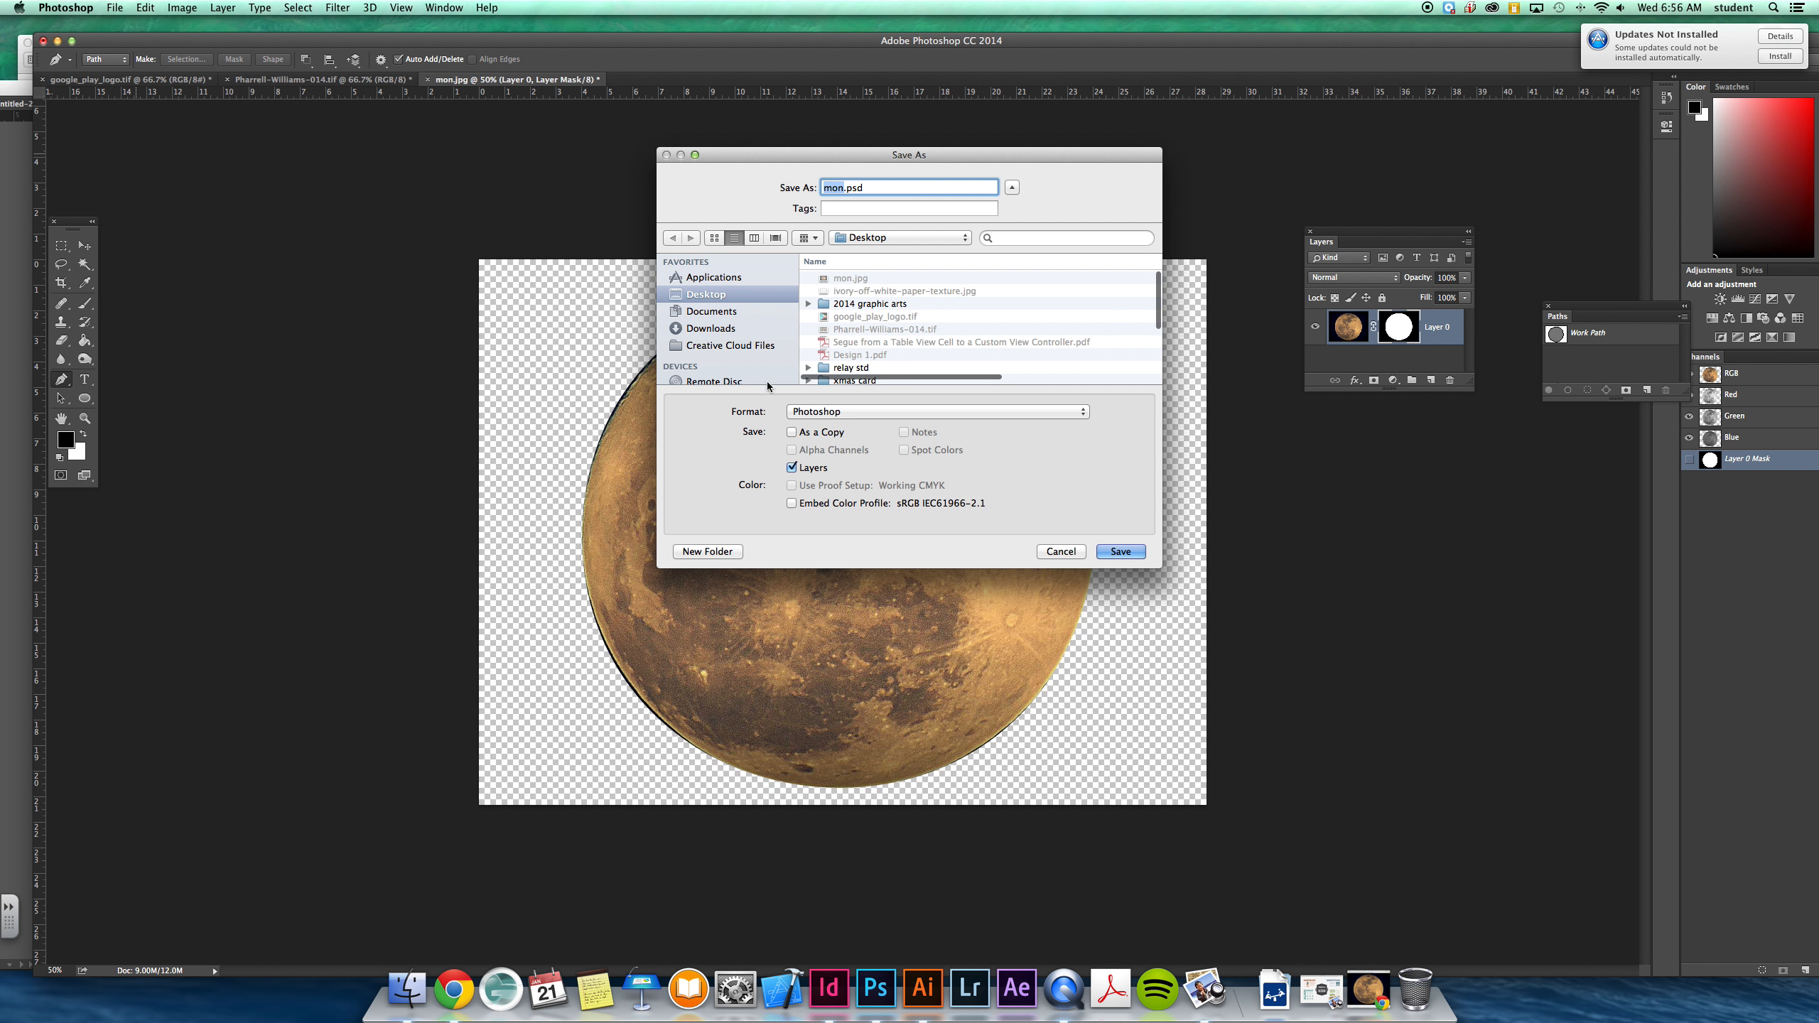
{"action": "left_click", "coordinate": [828, 412]}
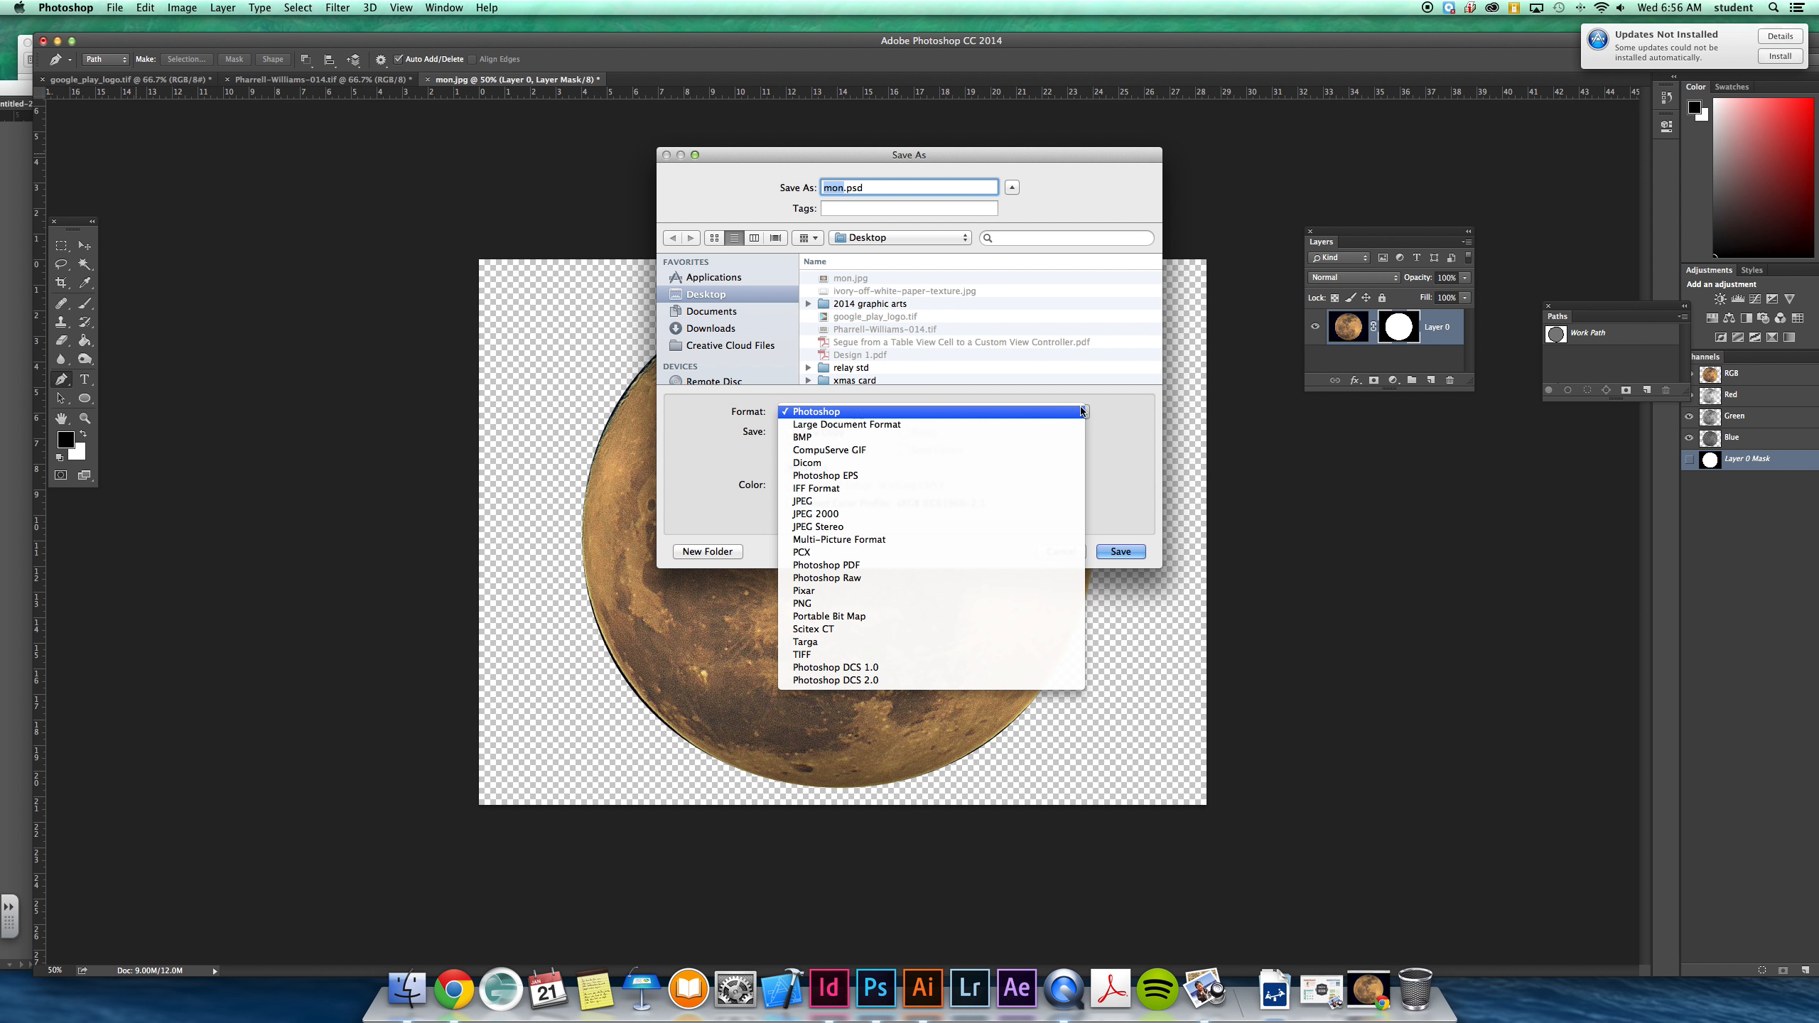
{"action": "left_click", "coordinate": [1126, 420]}
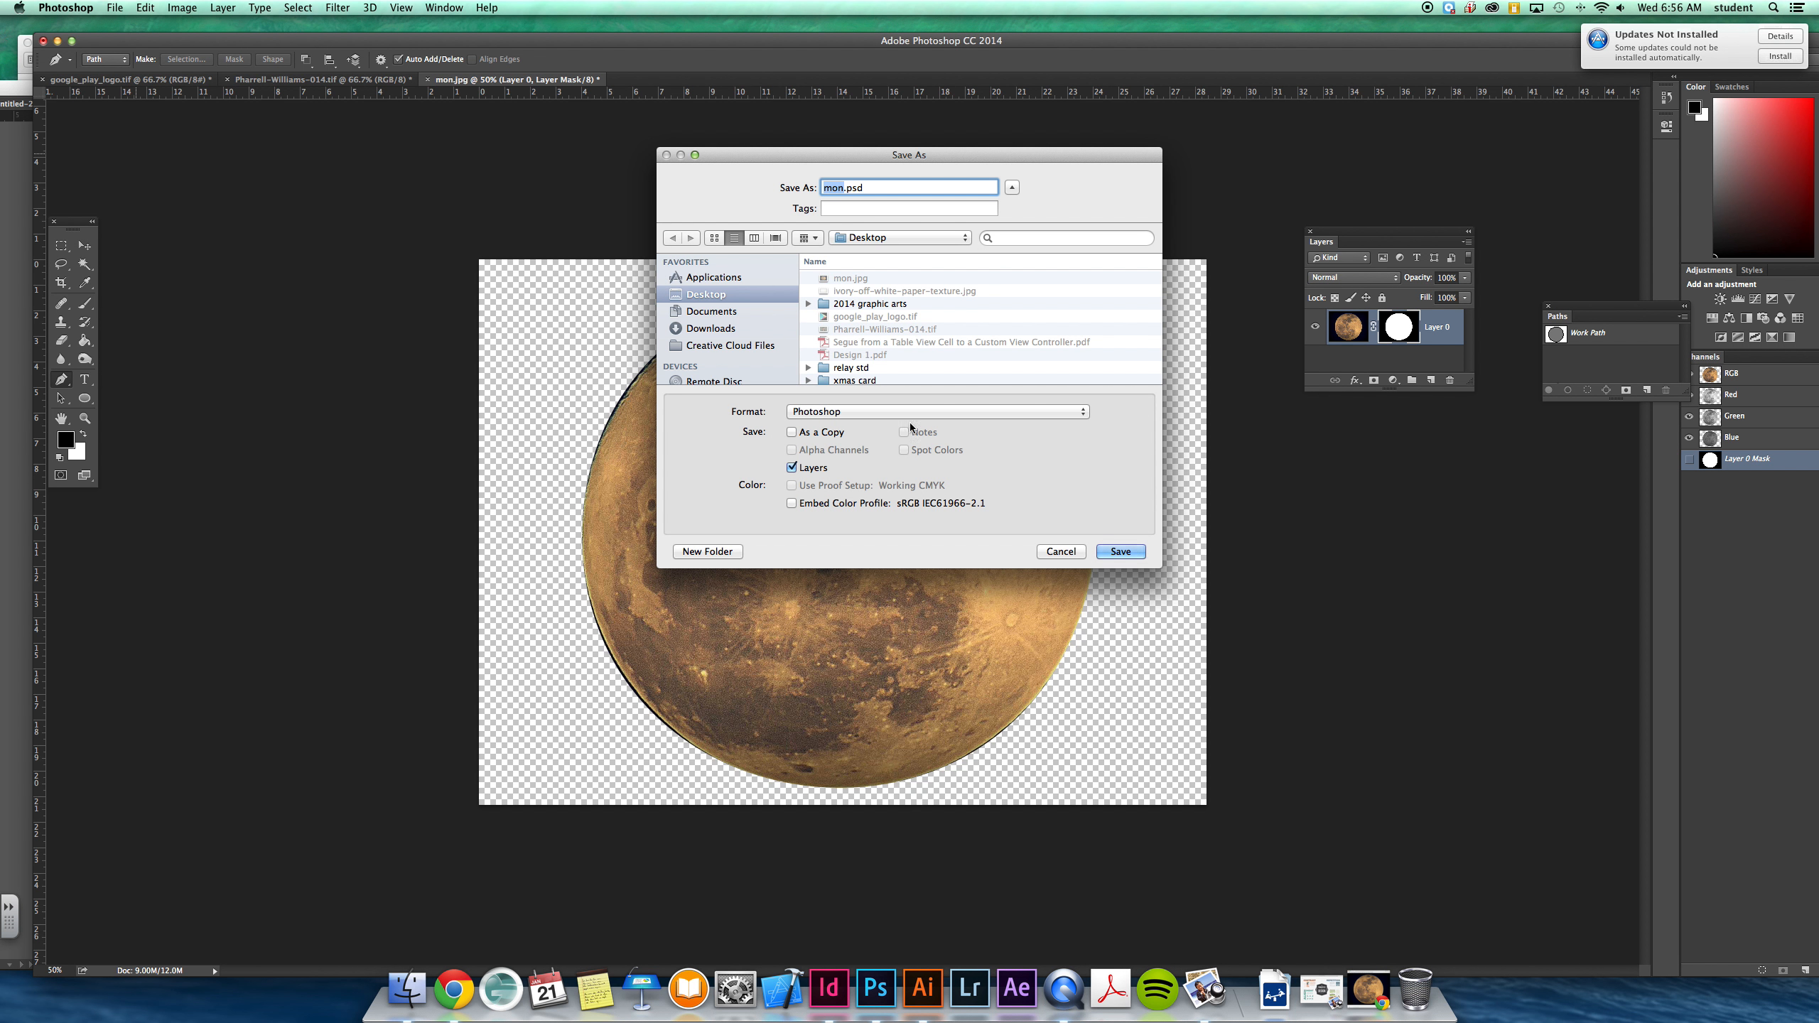
{"action": "left_click", "coordinate": [1112, 553]}
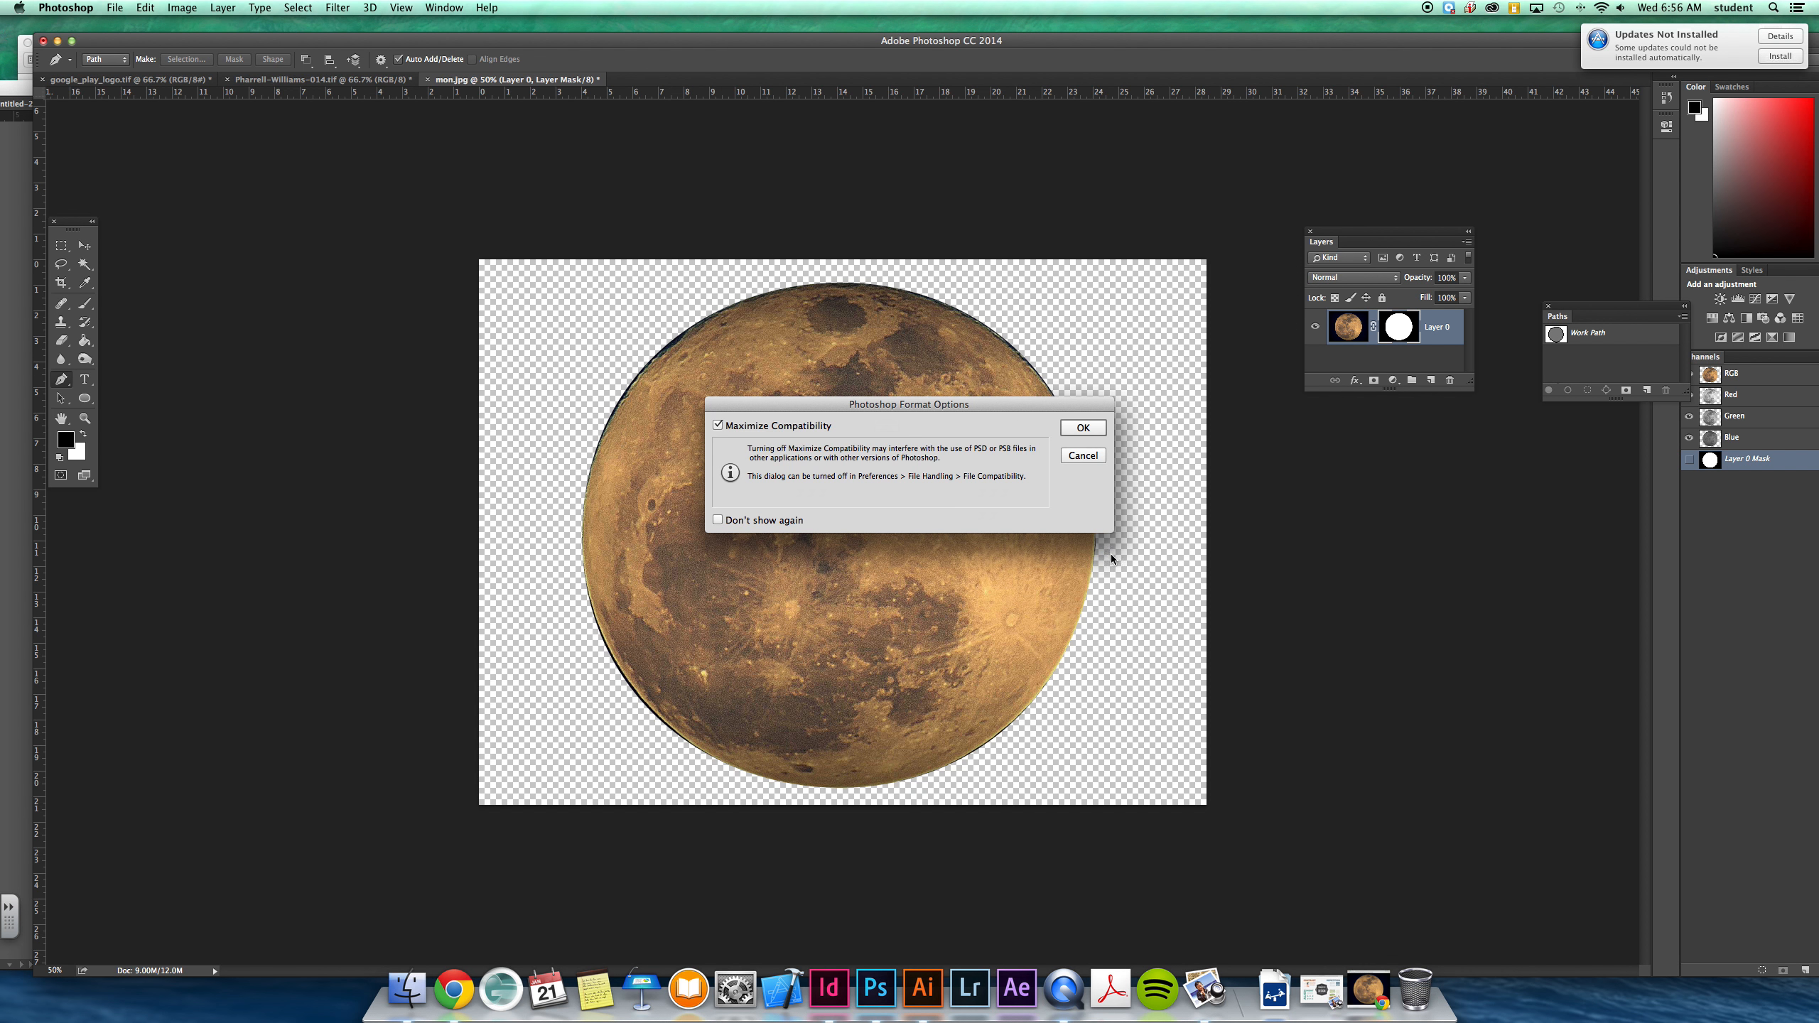
{"action": "left_click", "coordinate": [1081, 429]}
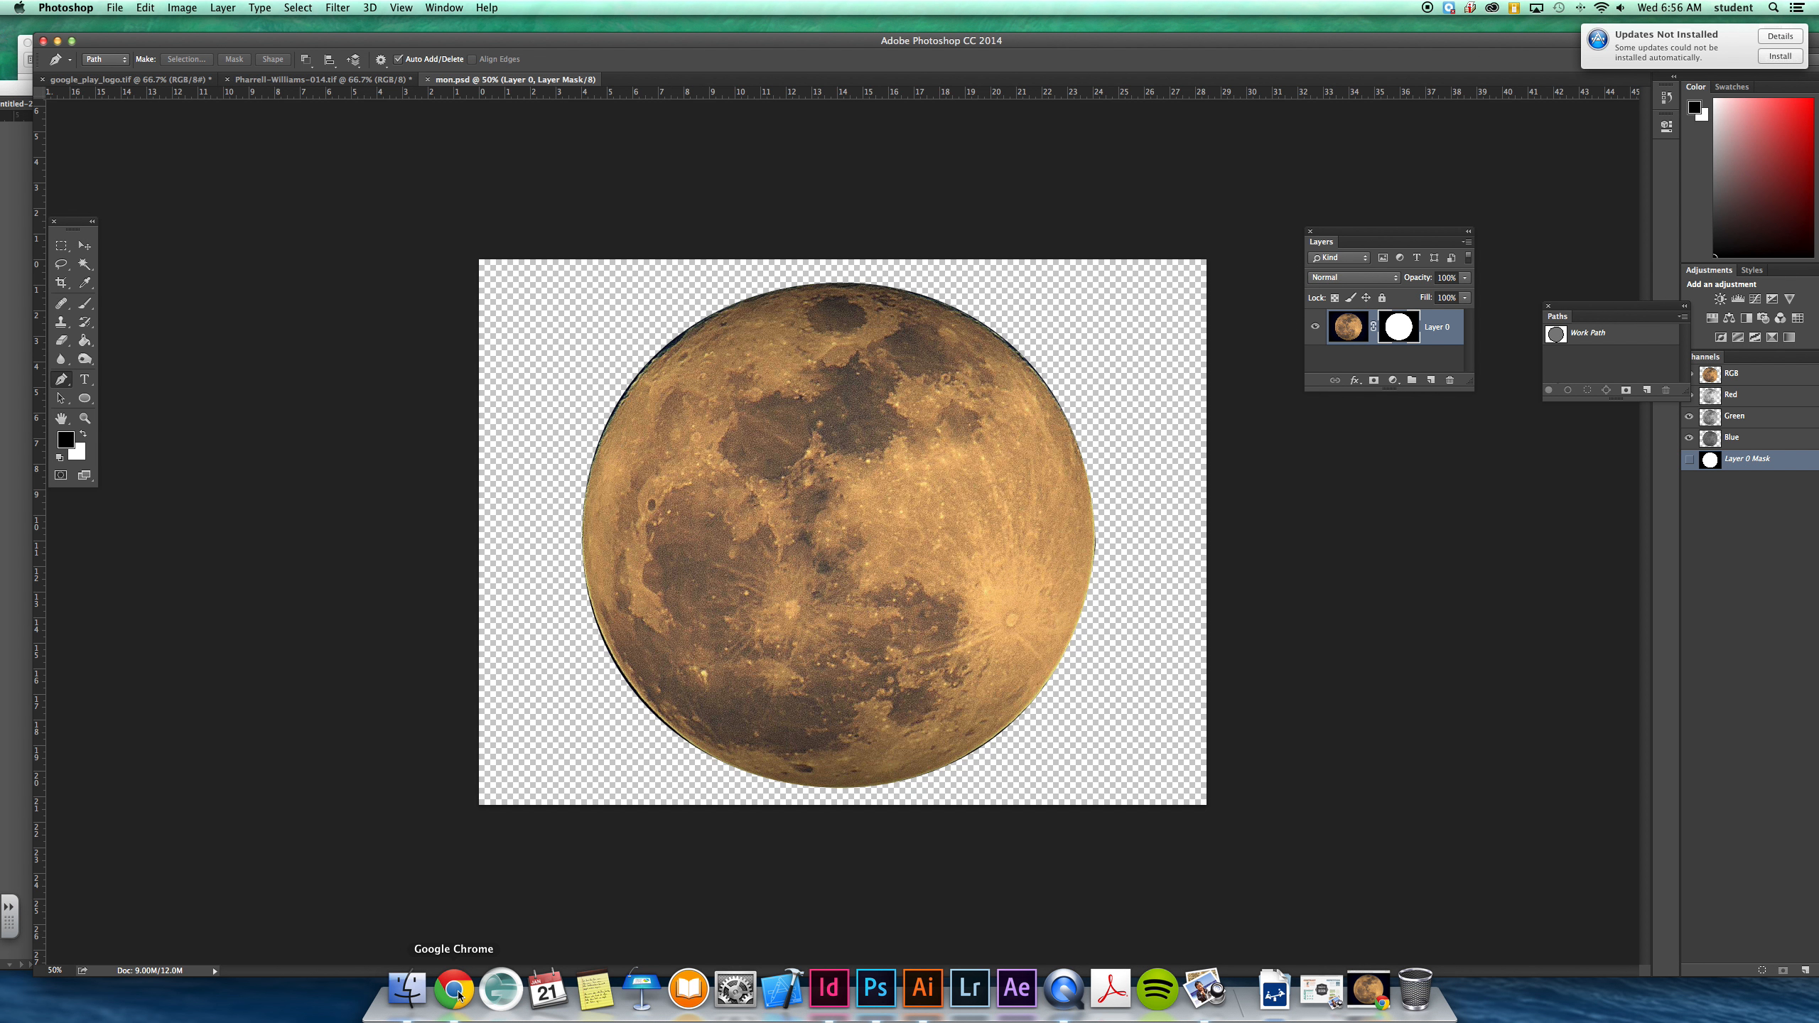
Switch to InDesign and place mon.psd on the blue page in a frame about 5.4 by 4.05 inches.
{"action": "left_click", "coordinate": [829, 989]}
{"action": "left_click", "coordinate": [105, 7]}
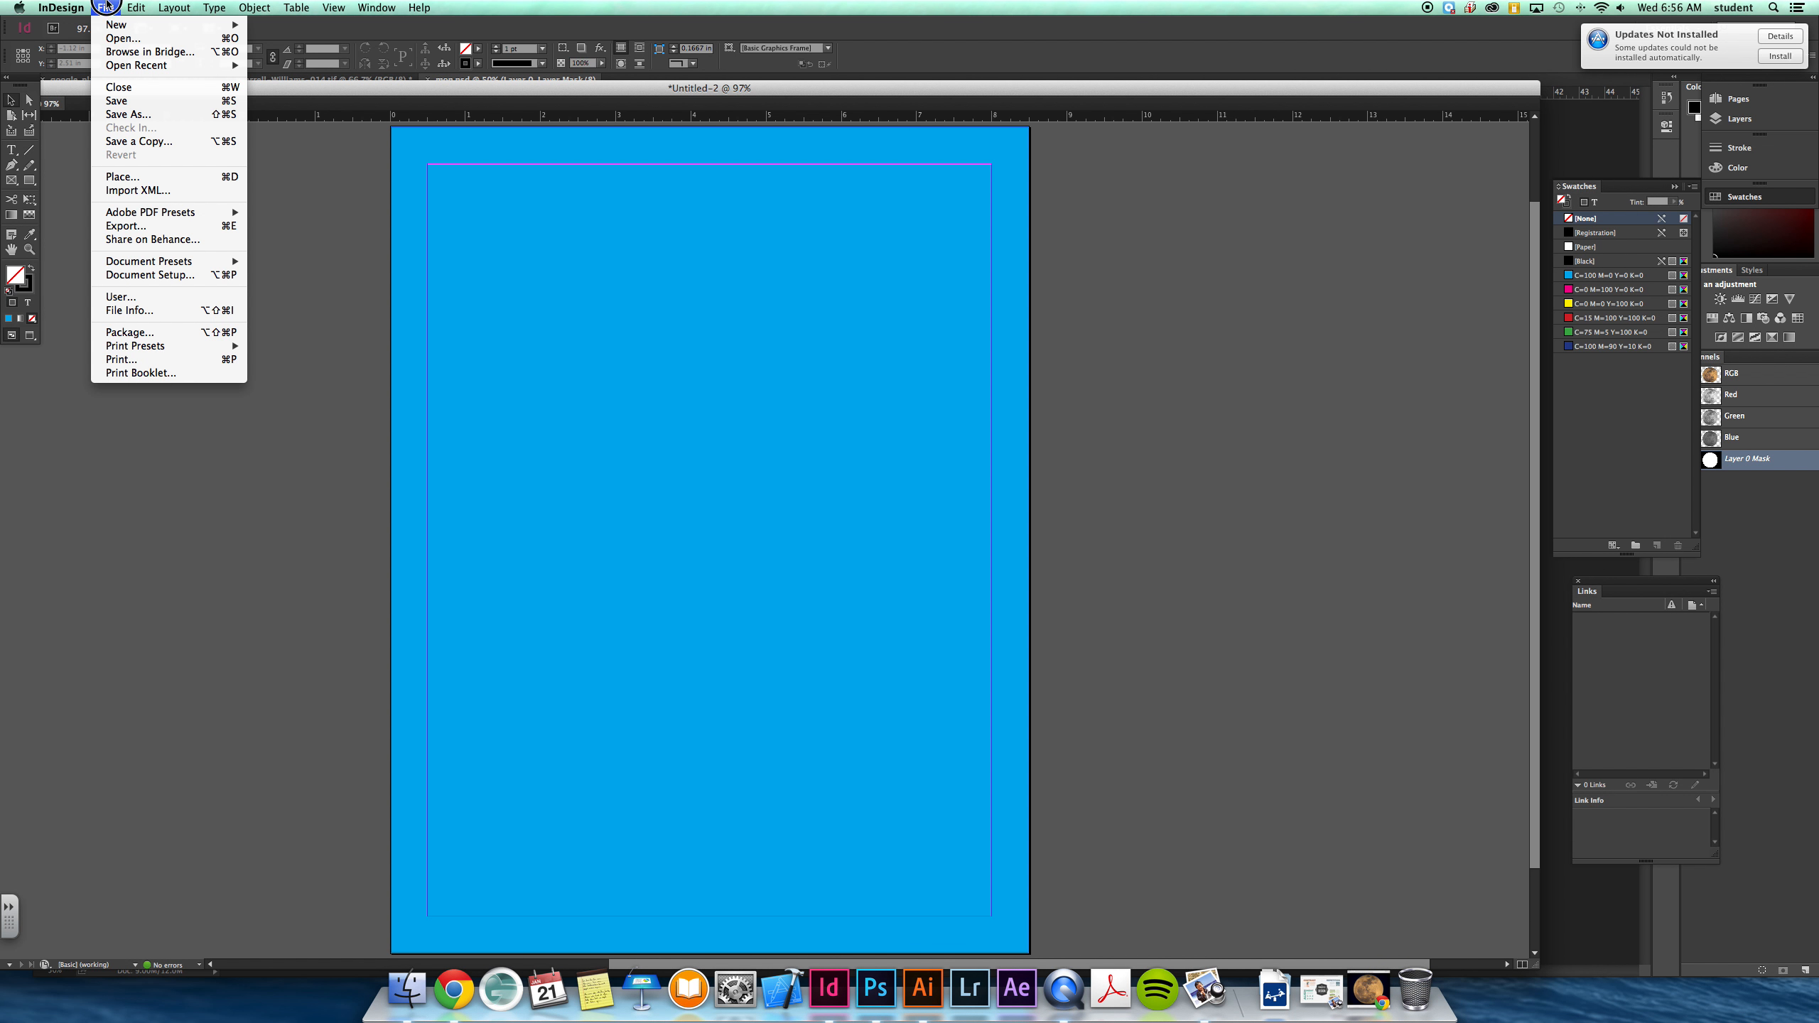
{"action": "left_click", "coordinate": [123, 177]}
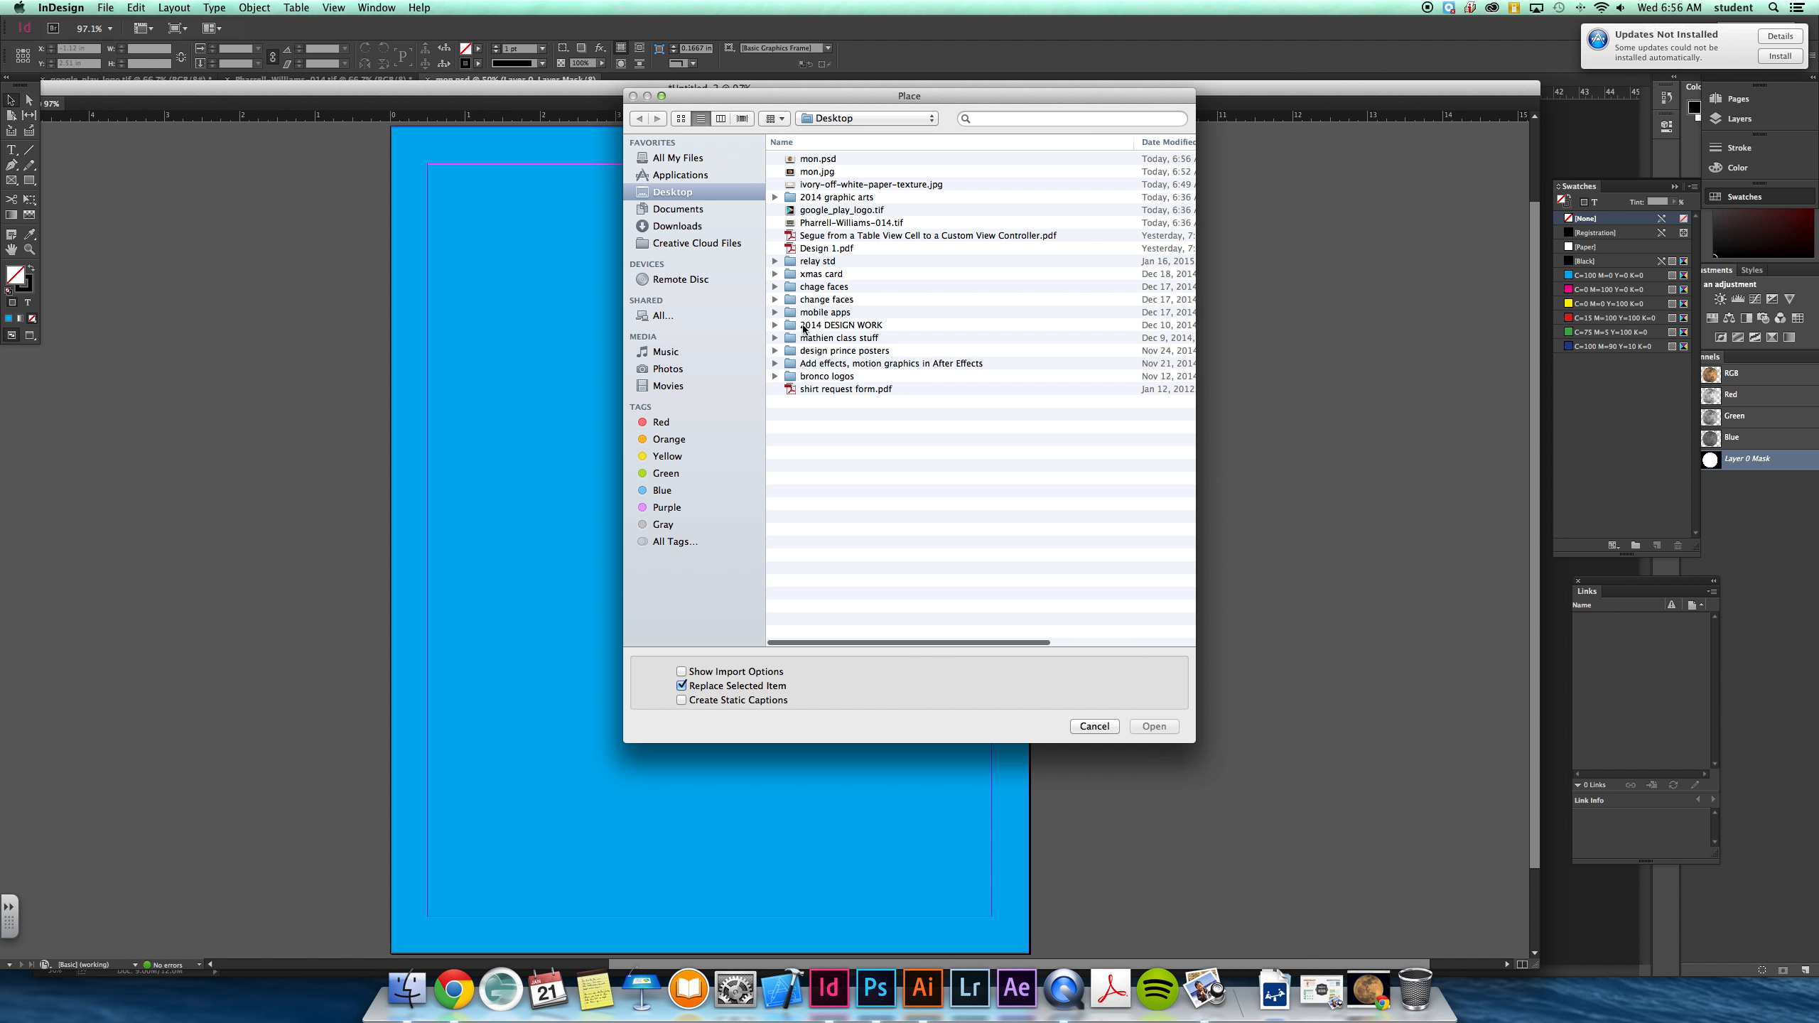
{"action": "left_click", "coordinate": [806, 159]}
{"action": "left_click", "coordinate": [1154, 726]}
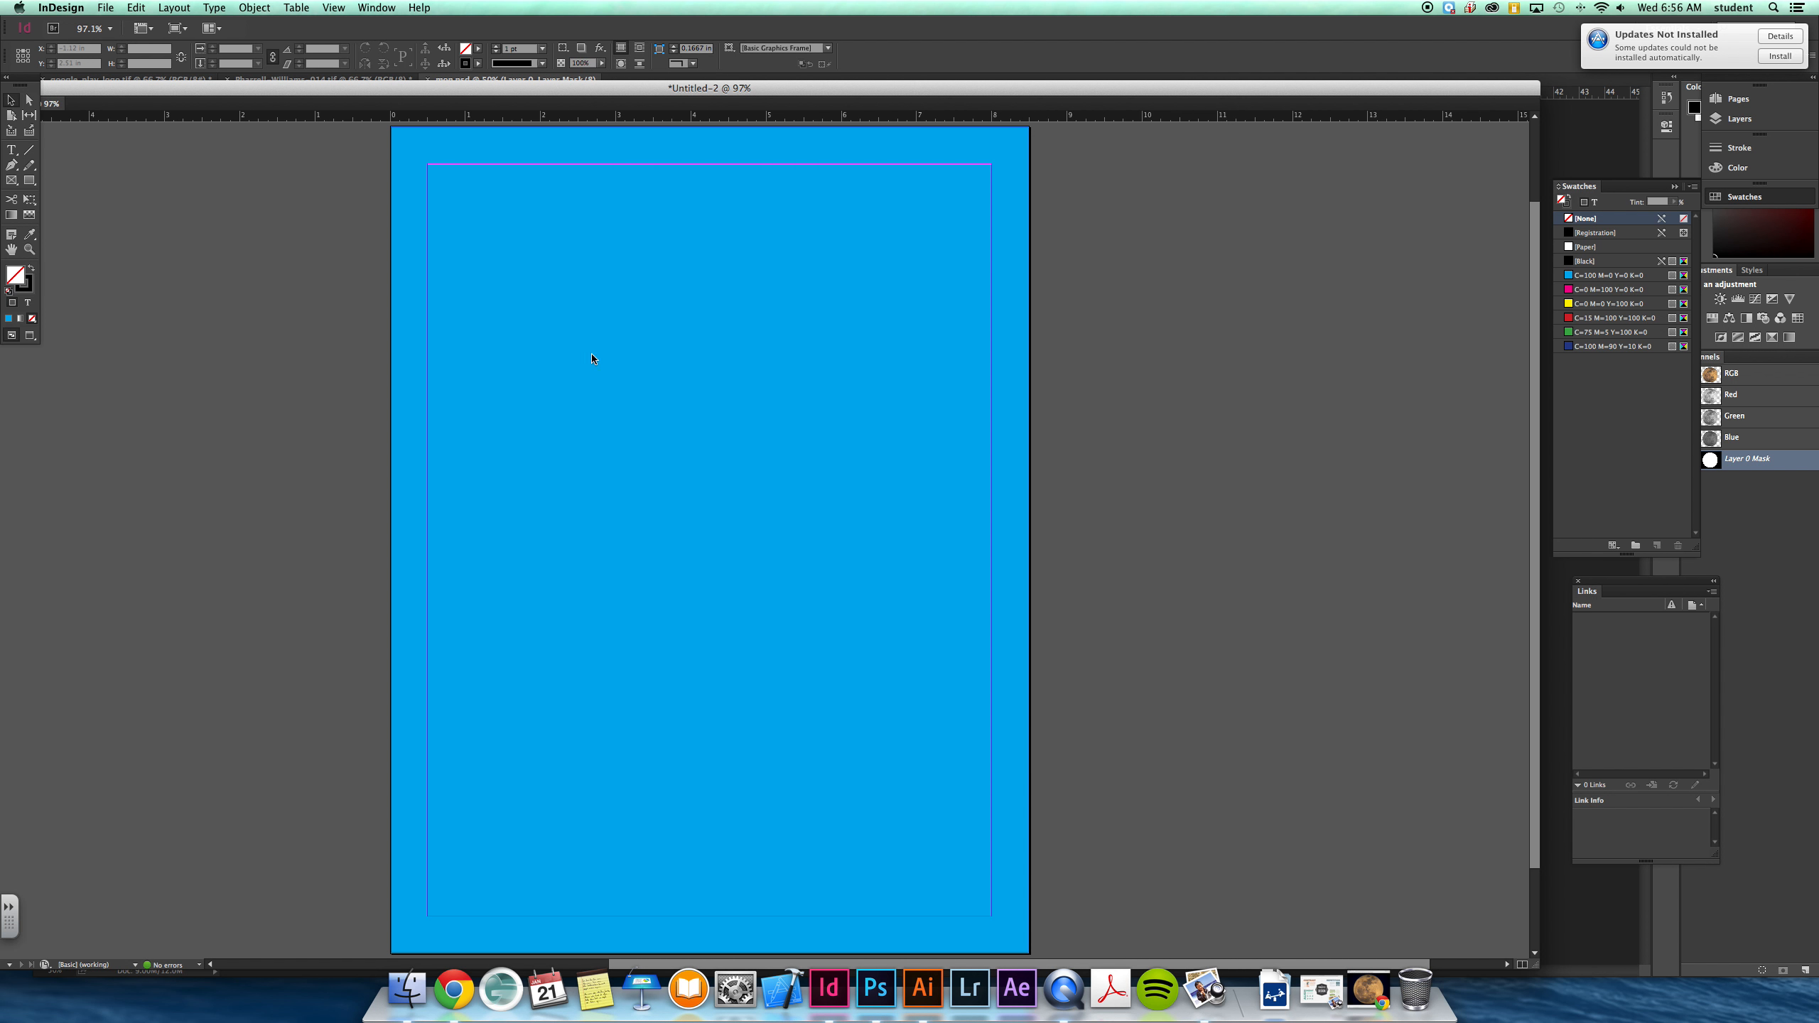
{"action": "left_click_drag", "start_coordinate": [514, 271], "coordinate": [926, 633]}
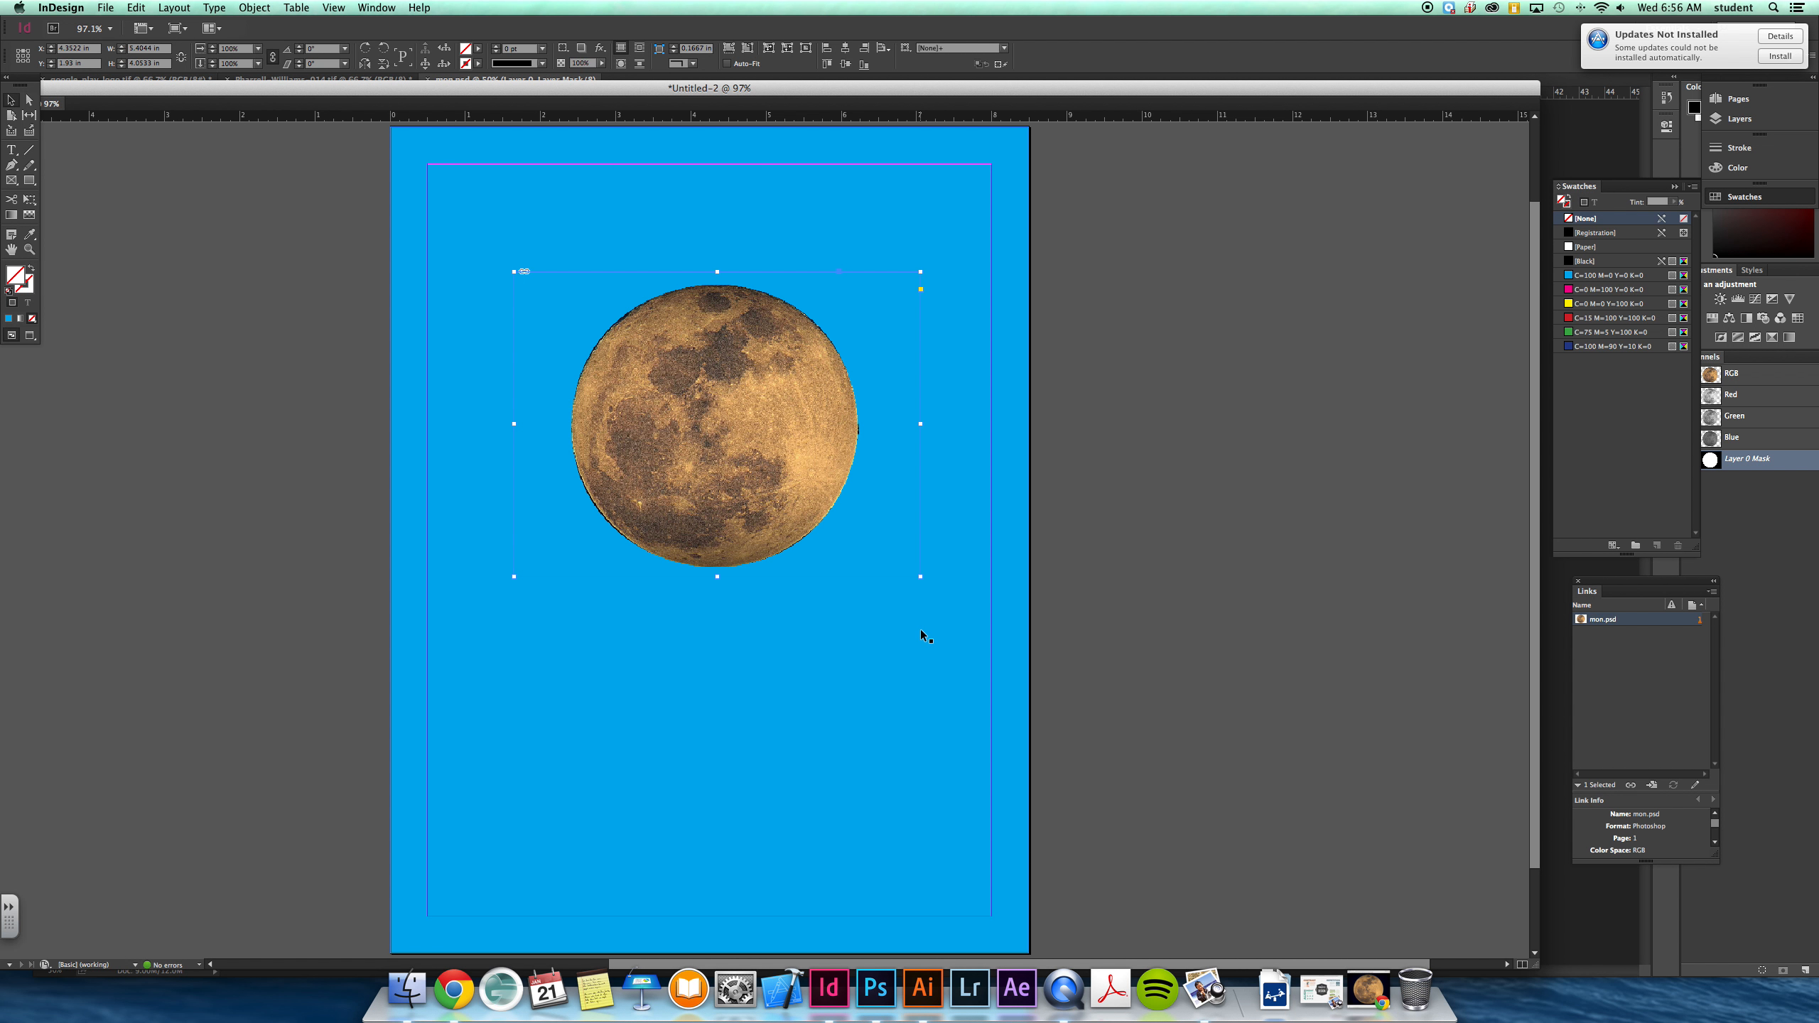
{"action": "left_click", "coordinate": [1187, 635]}
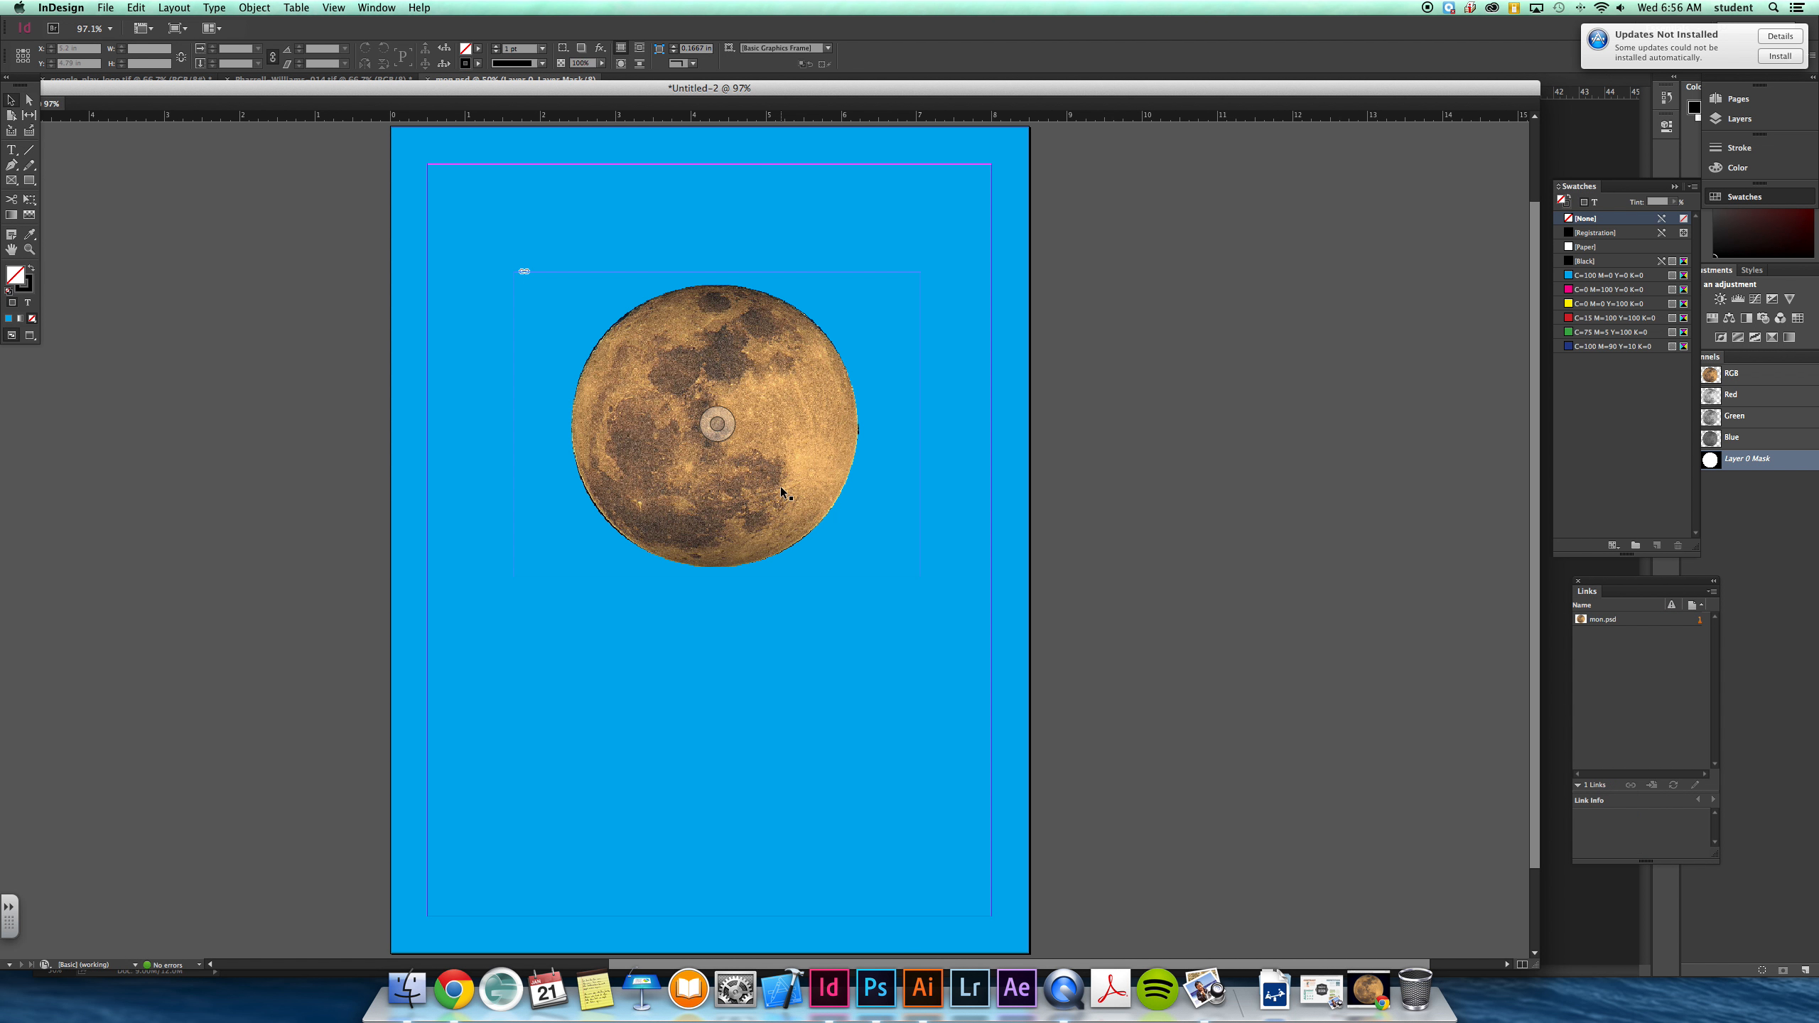
Delete the placed moon image from the page and switch back to Photoshop.
{"action": "left_click", "coordinate": [671, 453]}
{"action": "key", "text": "Delete"}
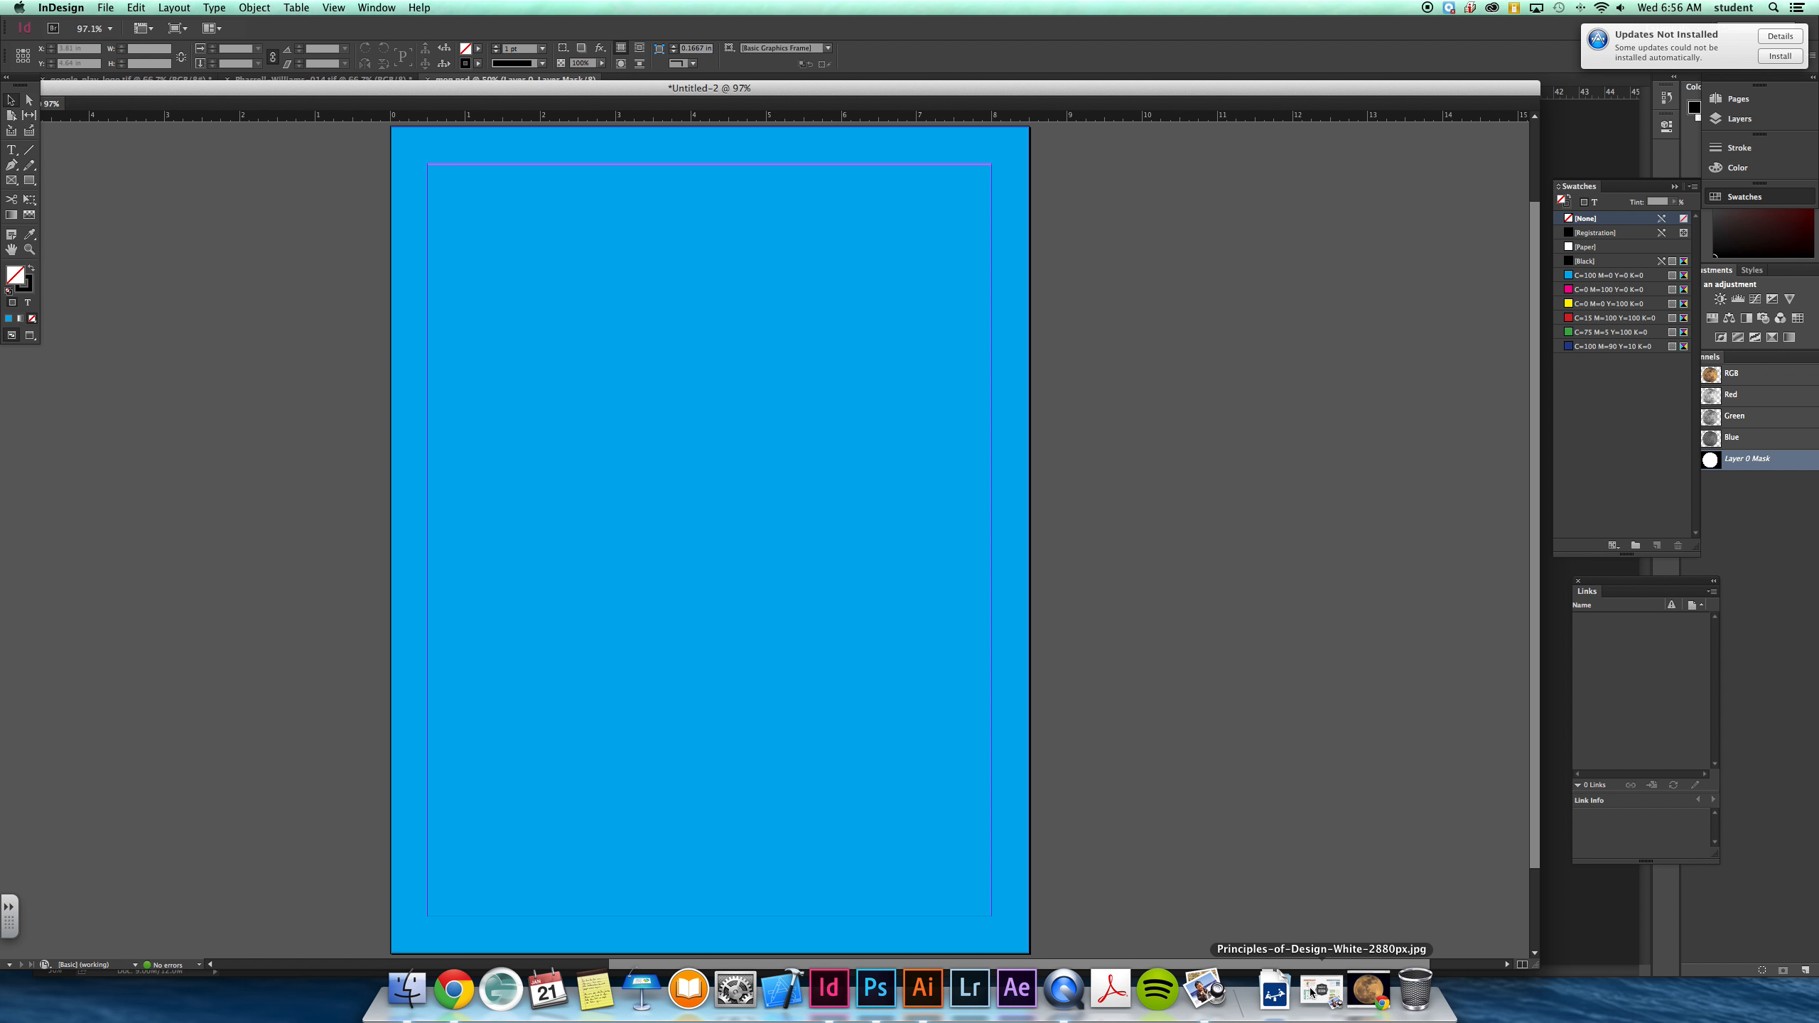
{"action": "left_click", "coordinate": [876, 989]}
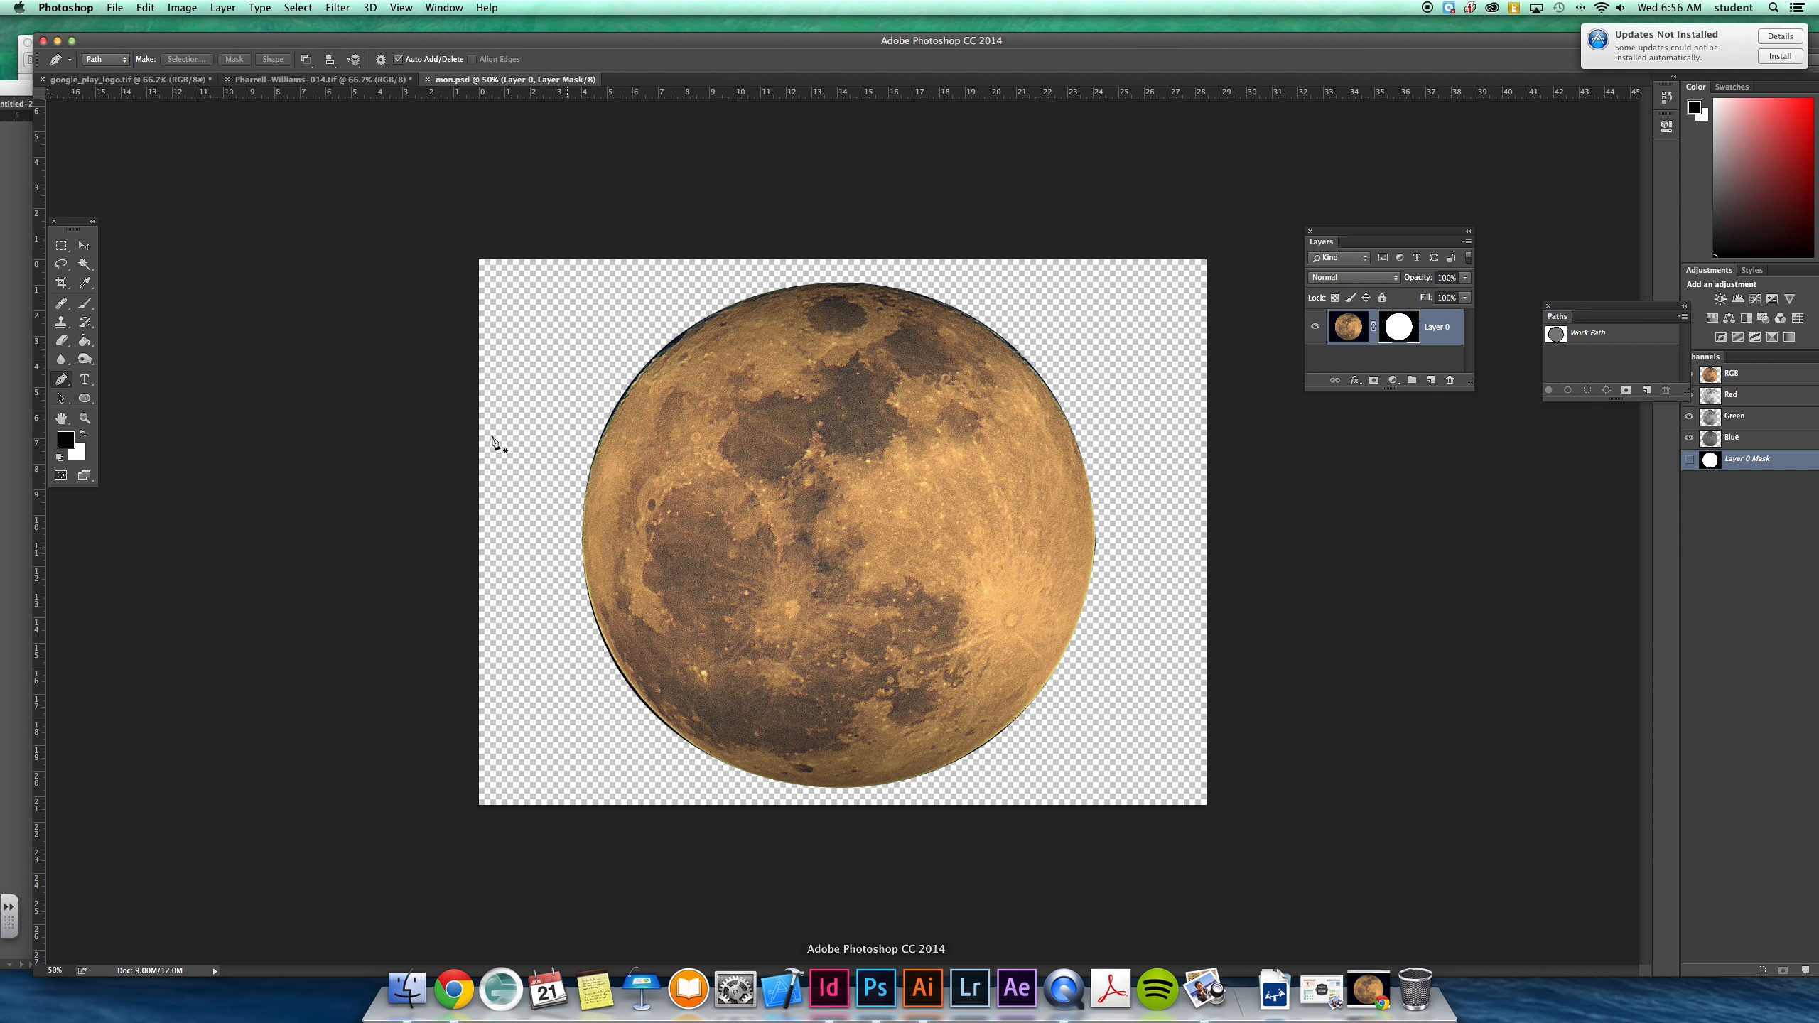
Close mon.psd and compare the google-play-music-pharrell.png reference with the portrait and Google Play logo documents.
{"action": "left_click", "coordinate": [427, 79]}
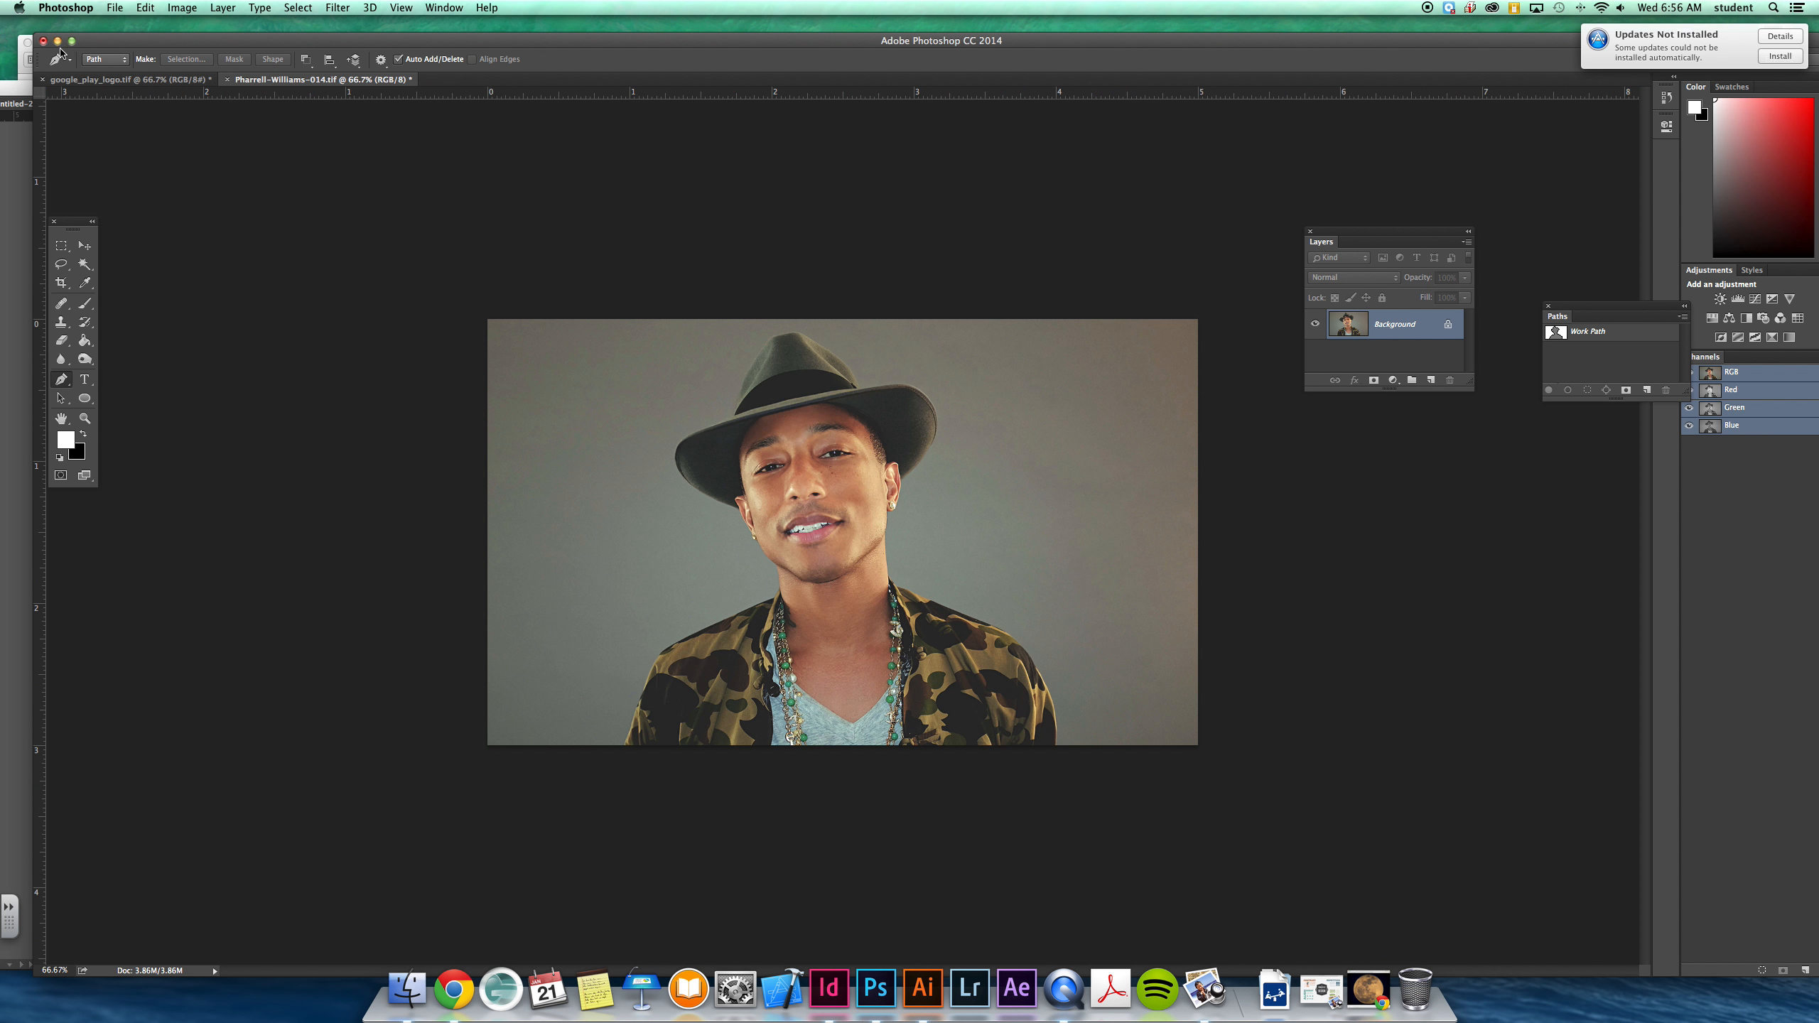
{"action": "left_click", "coordinate": [21, 67]}
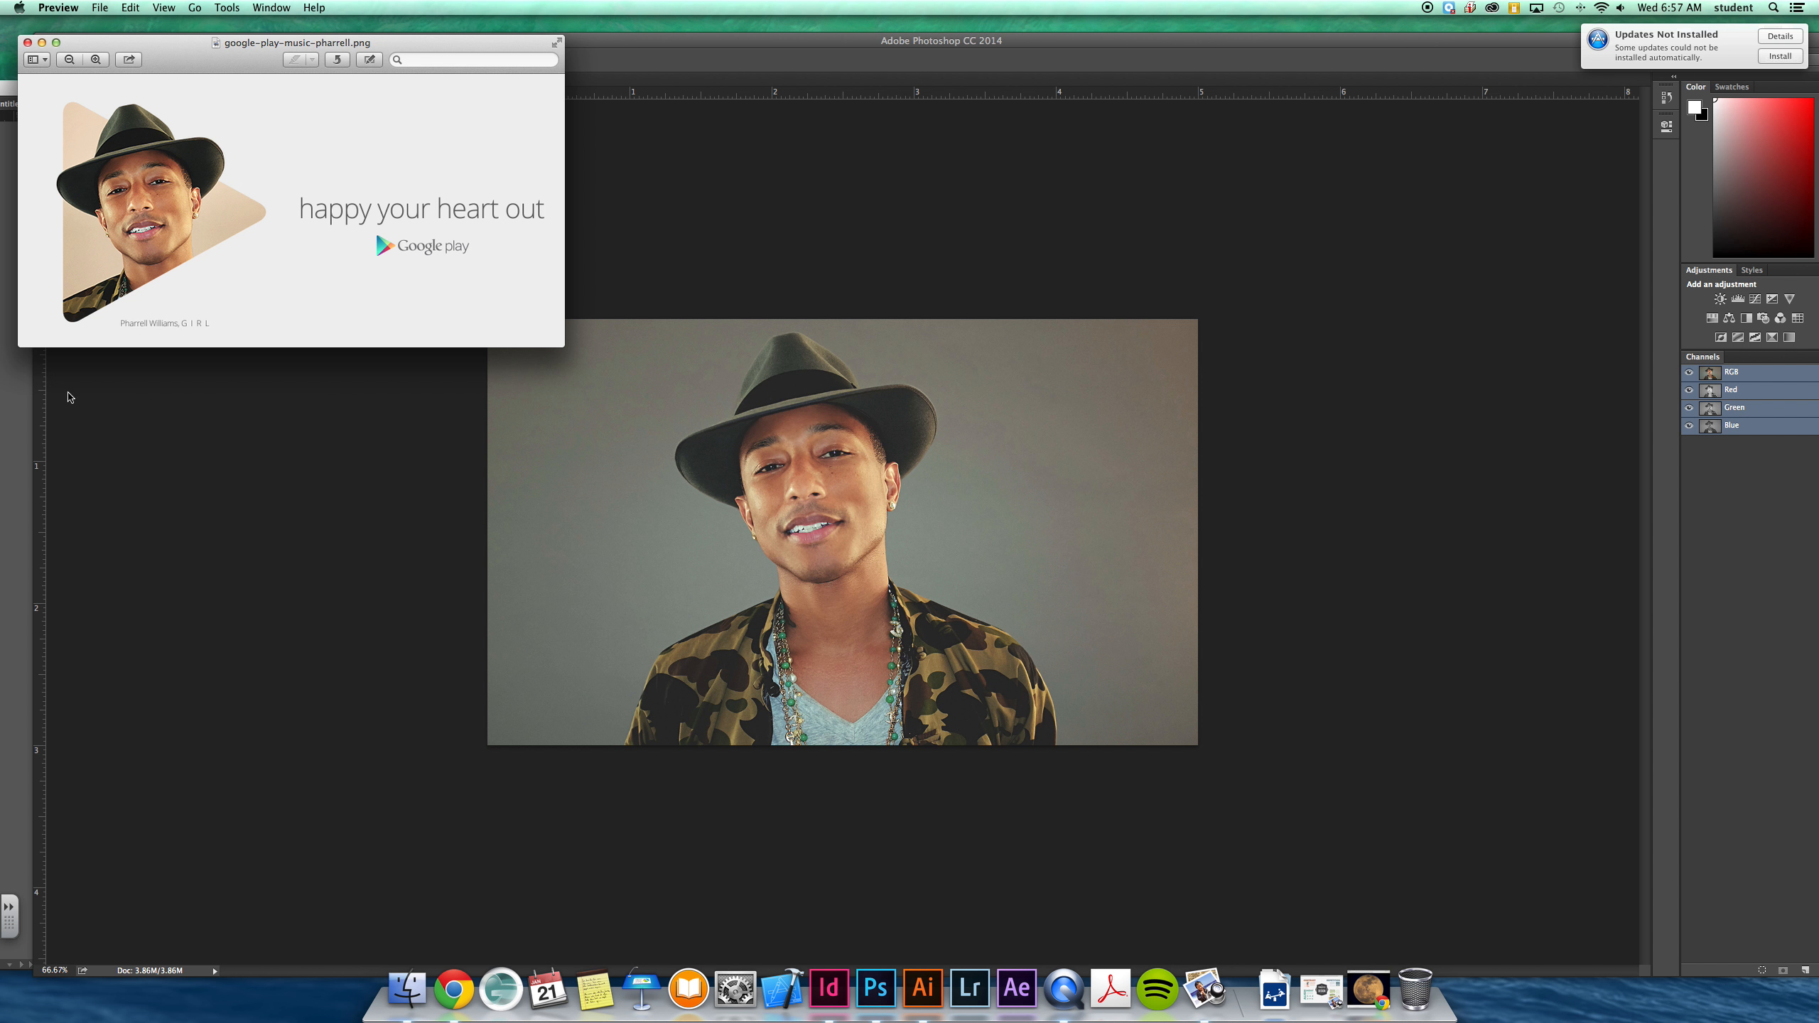
{"action": "left_click", "coordinate": [612, 216]}
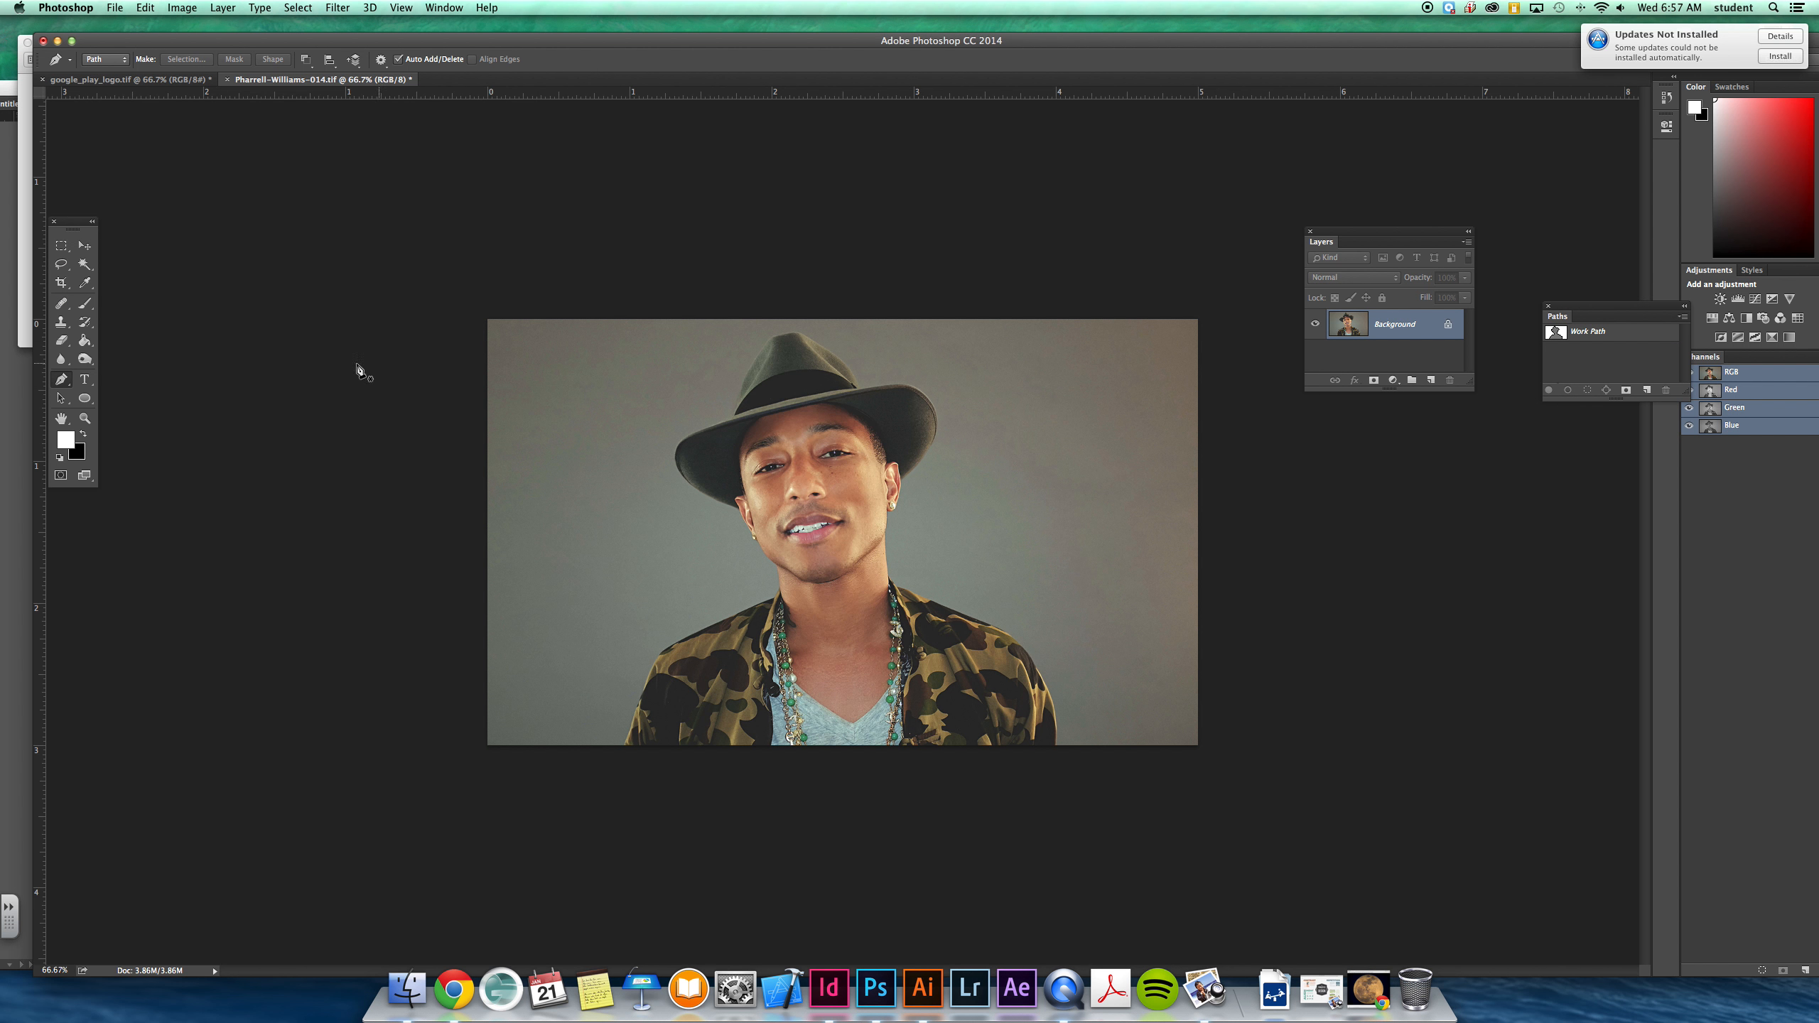
{"action": "left_click", "coordinate": [99, 81]}
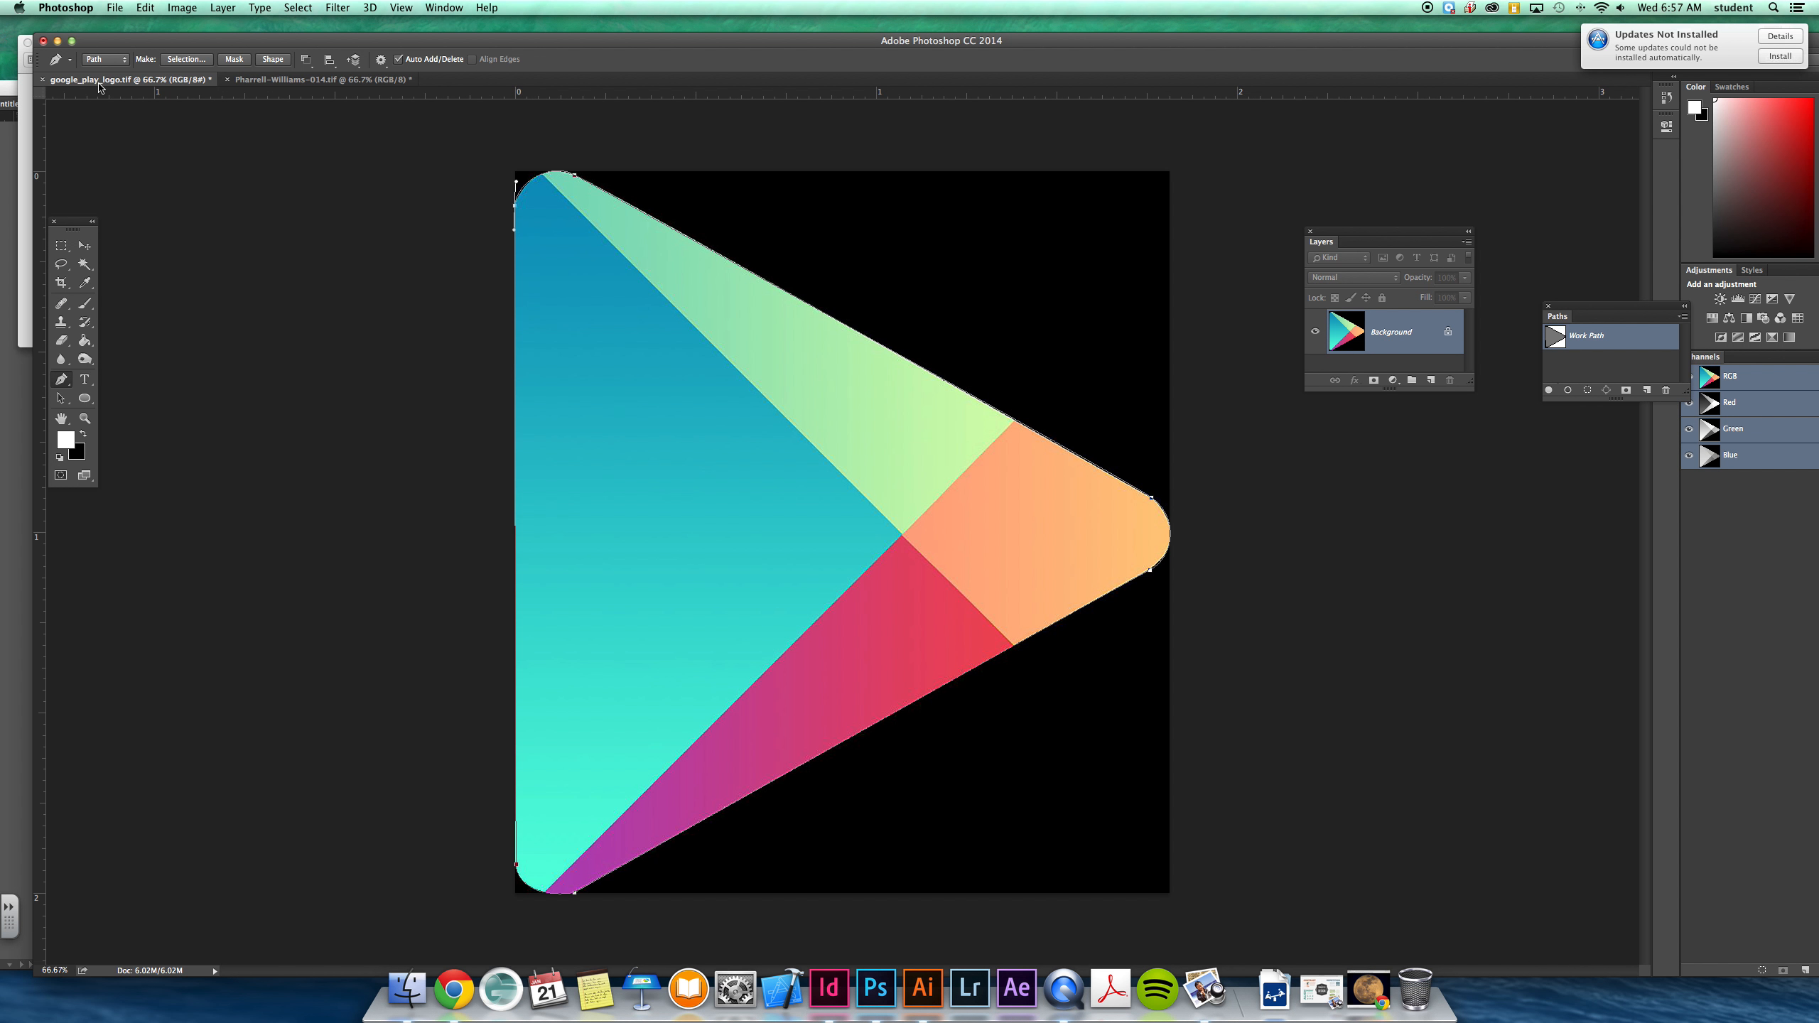
{"action": "left_click", "coordinate": [330, 80]}
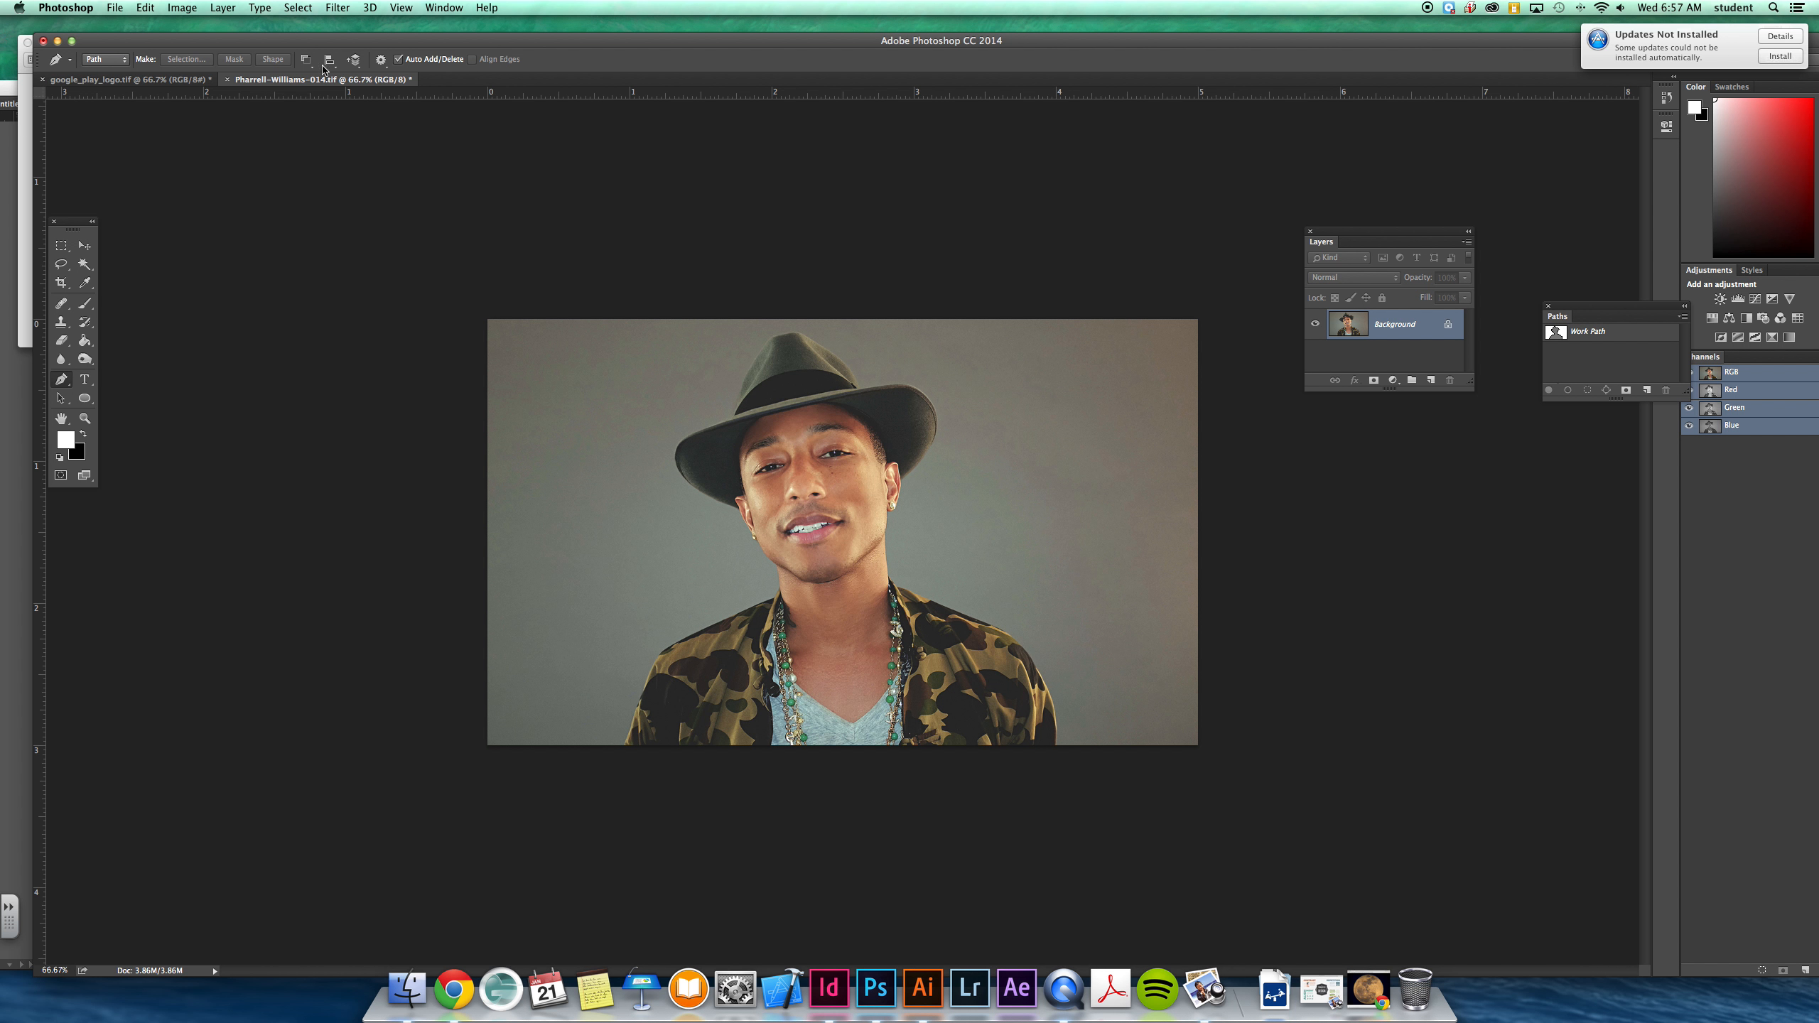
{"action": "left_click", "coordinate": [179, 80]}
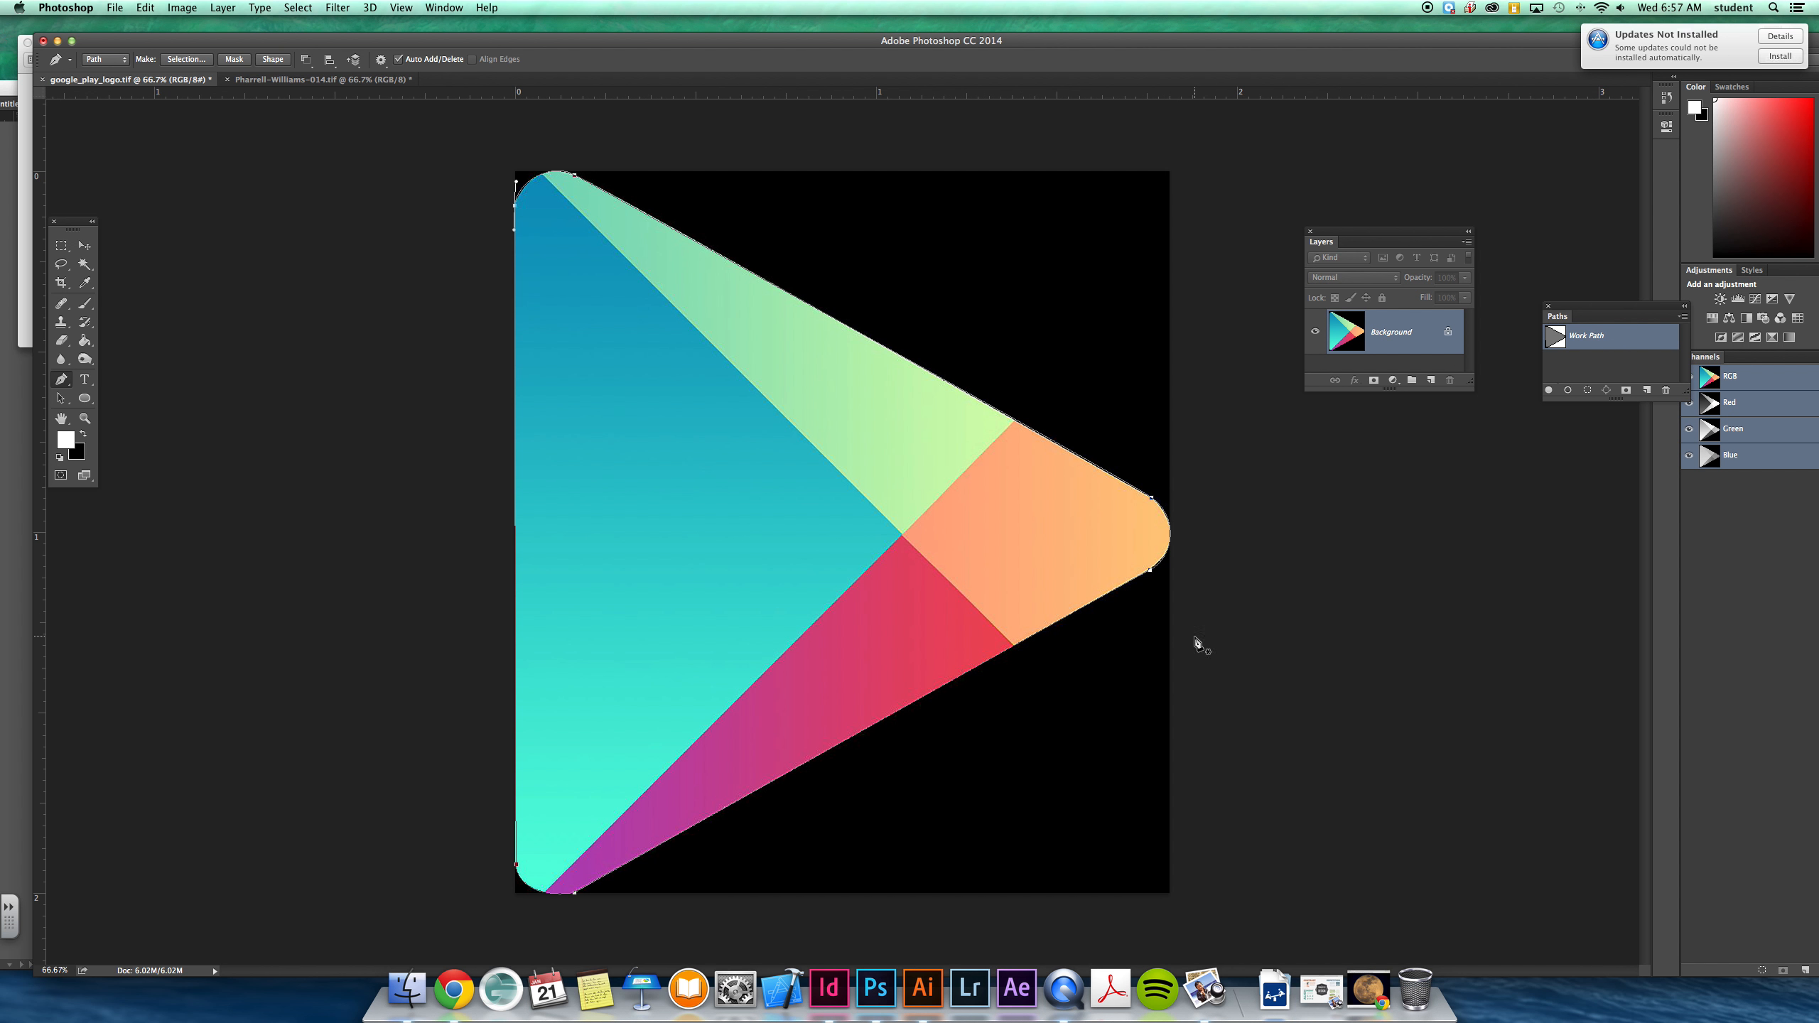
{"action": "left_click", "coordinate": [304, 81]}
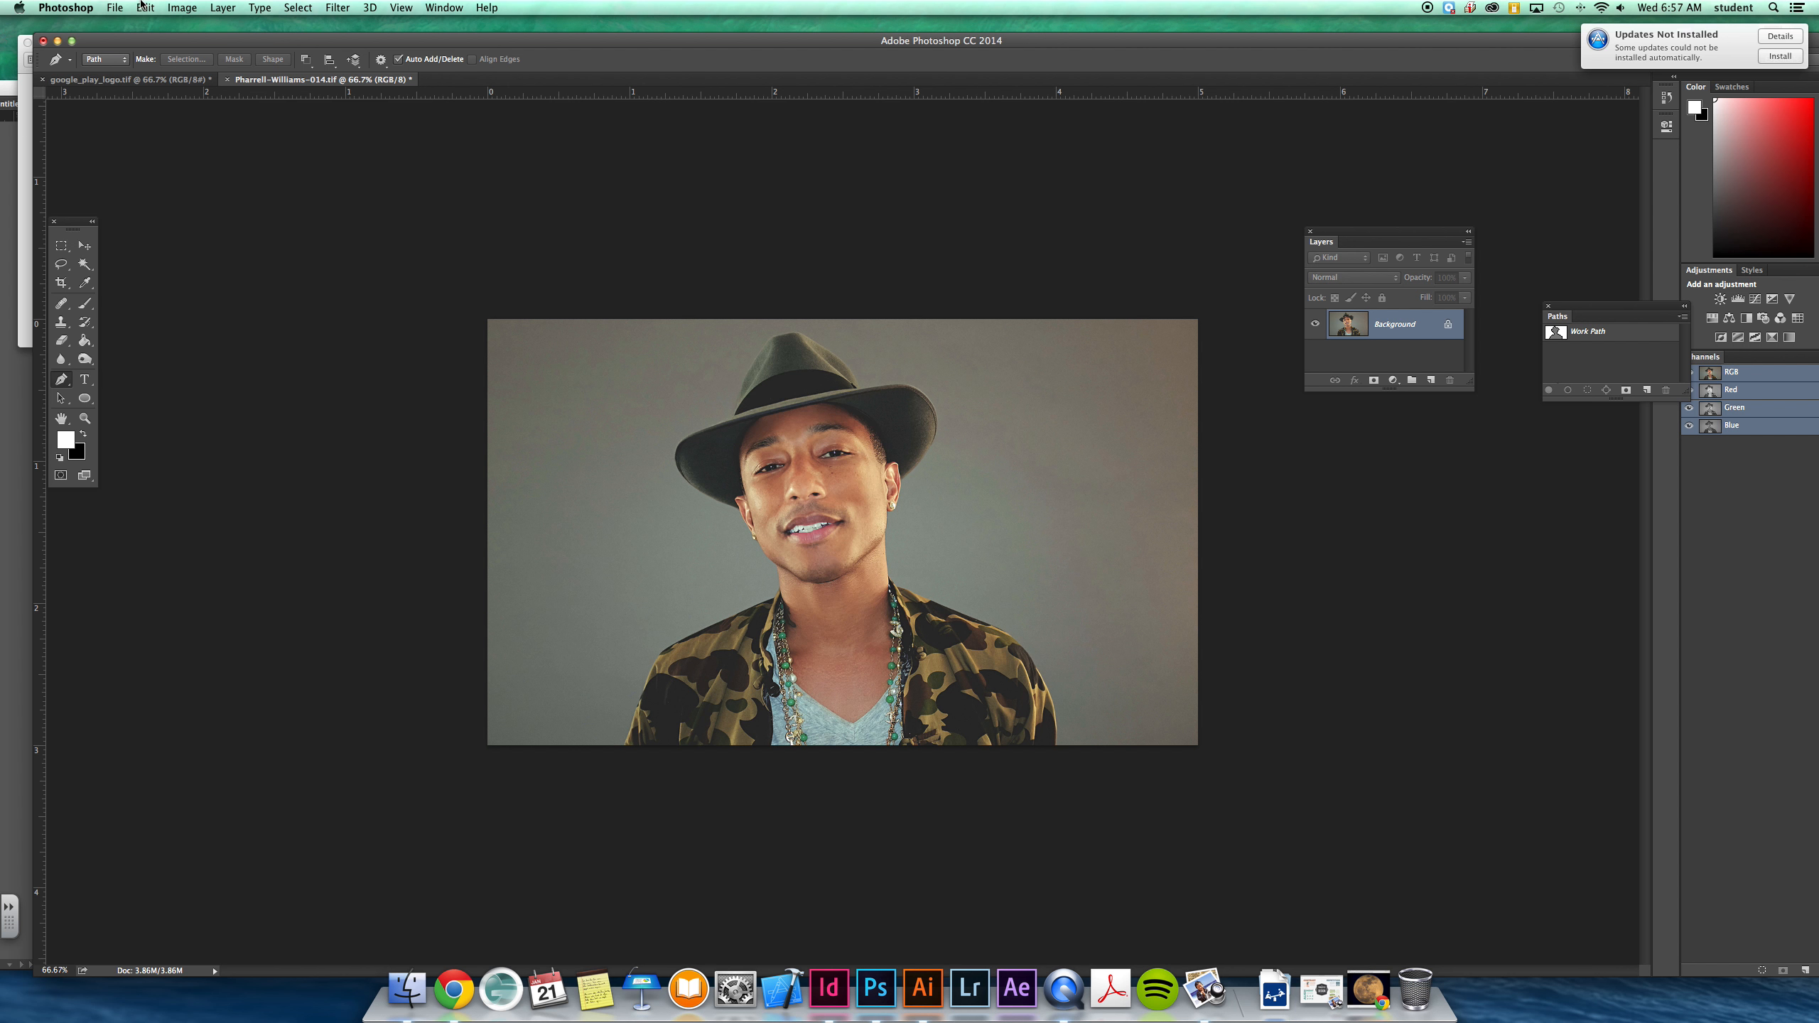
Create a new 5 by 5 inch RGB document at 300 pixels/inch with a white background.
{"action": "left_click", "coordinate": [115, 7]}
{"action": "left_click", "coordinate": [614, 219]}
{"action": "key", "text": "super+n"}
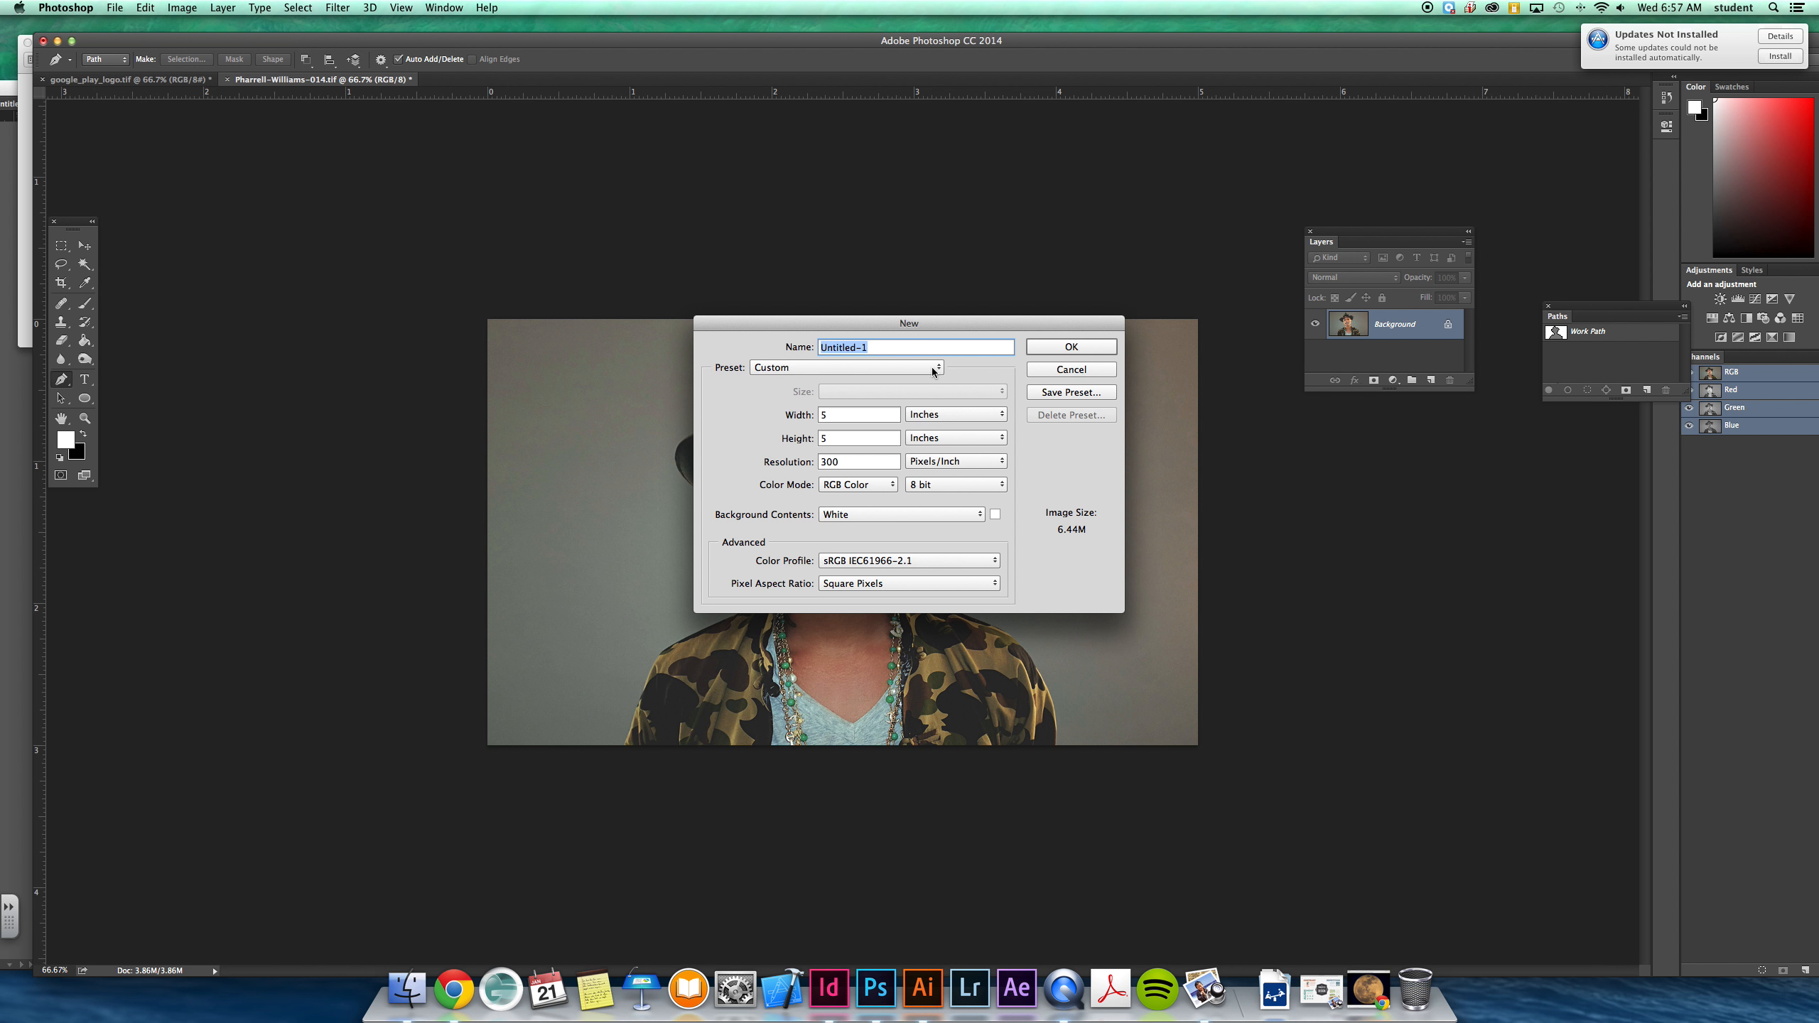
{"action": "left_click", "coordinate": [1047, 347]}
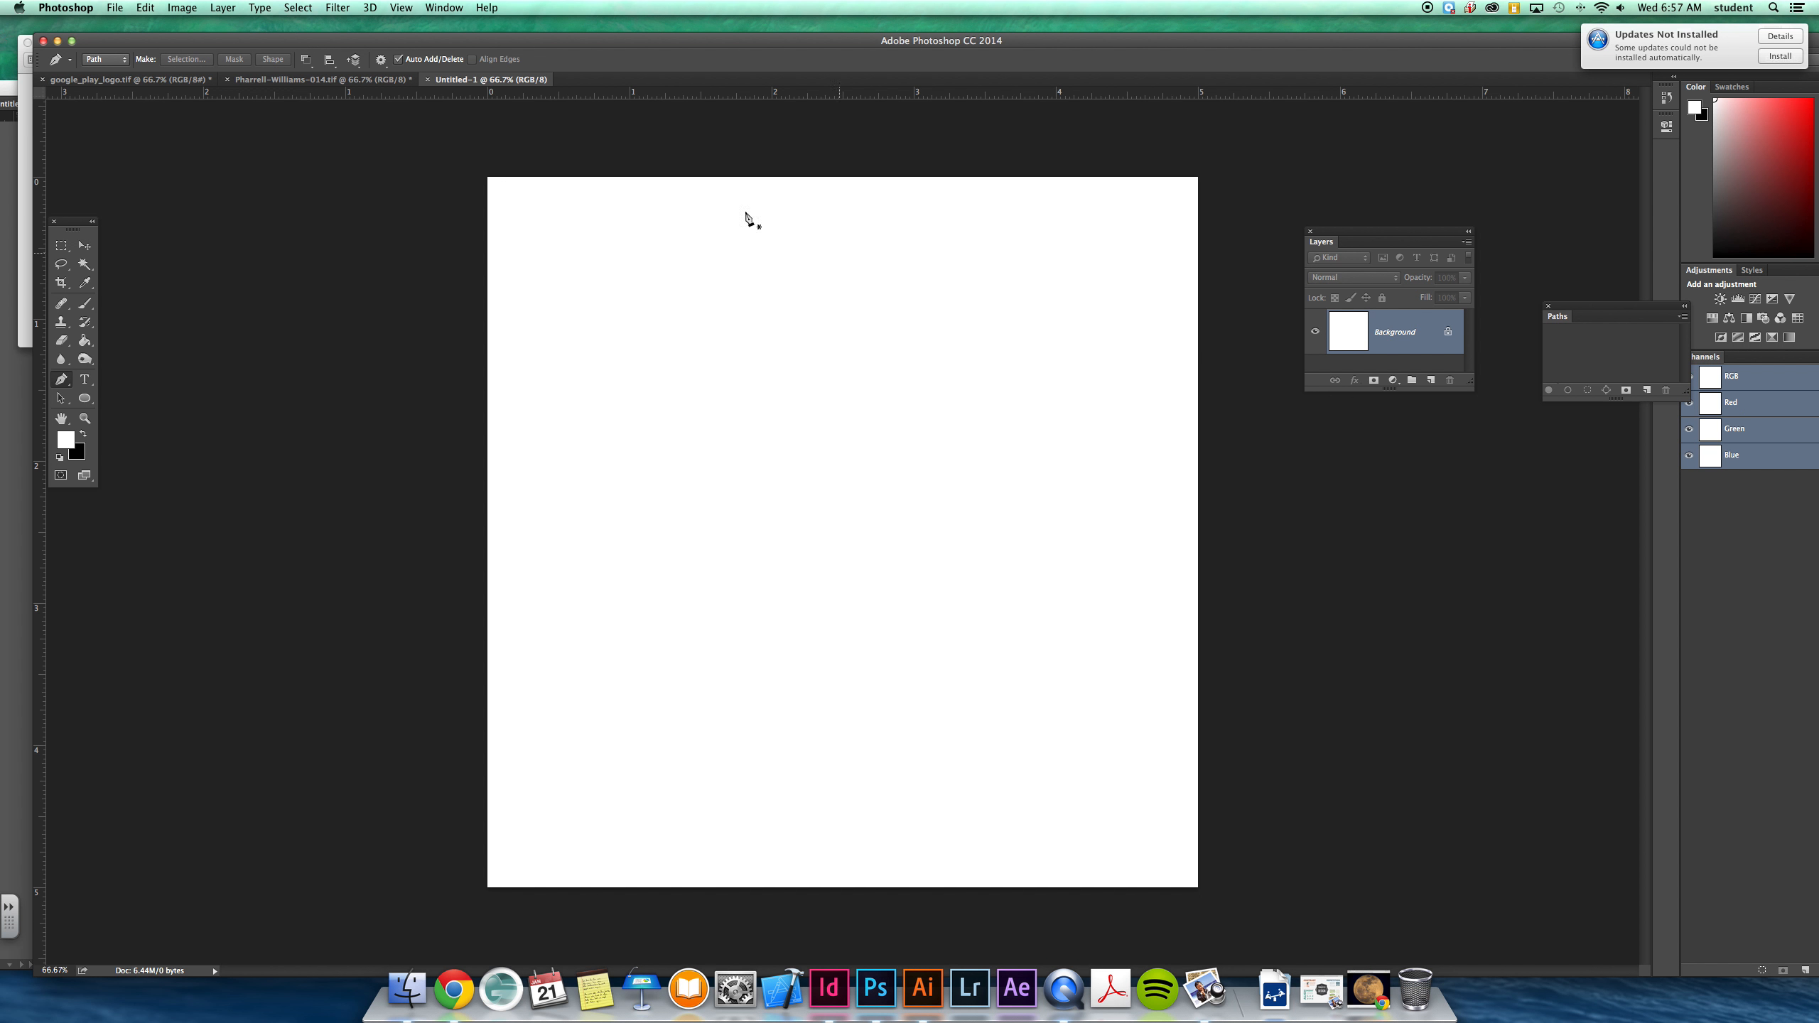
Make a new anti-aliased selection with a 0-pixel feather from the Work Path in Pharrell-Williams-014.tif.
{"action": "left_click", "coordinate": [315, 79]}
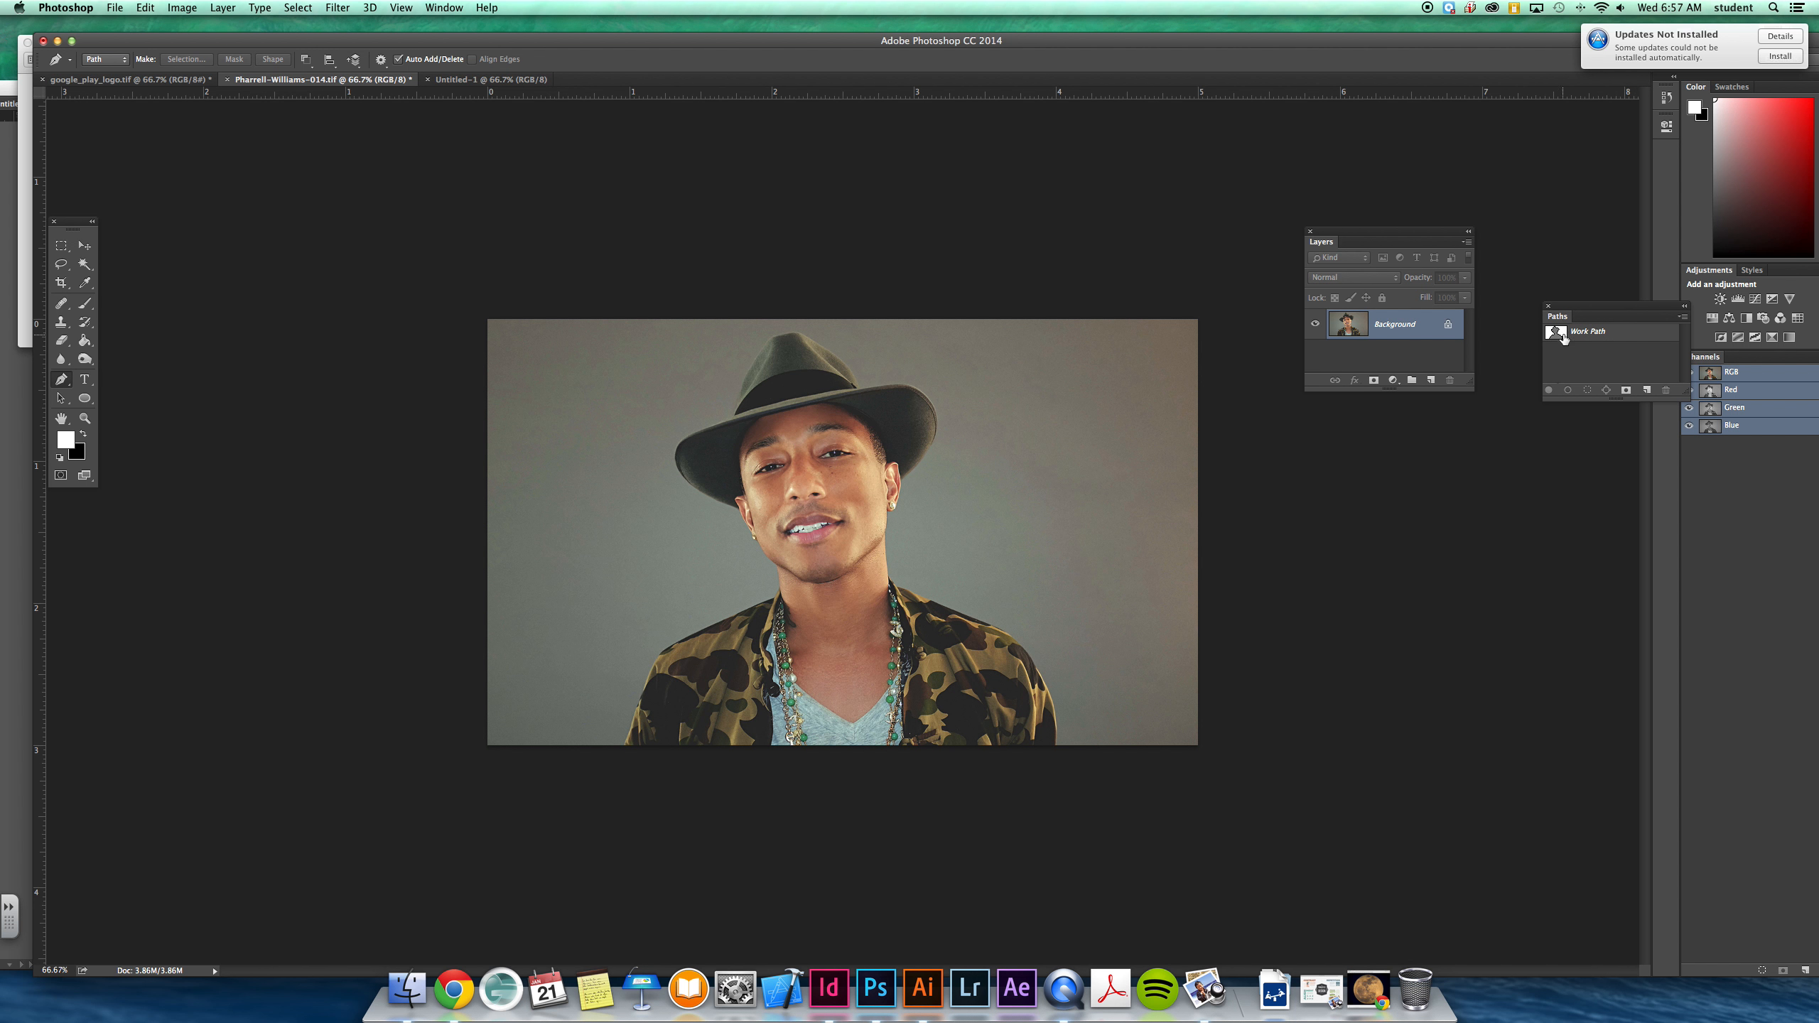
{"action": "left_click", "coordinate": [1679, 317]}
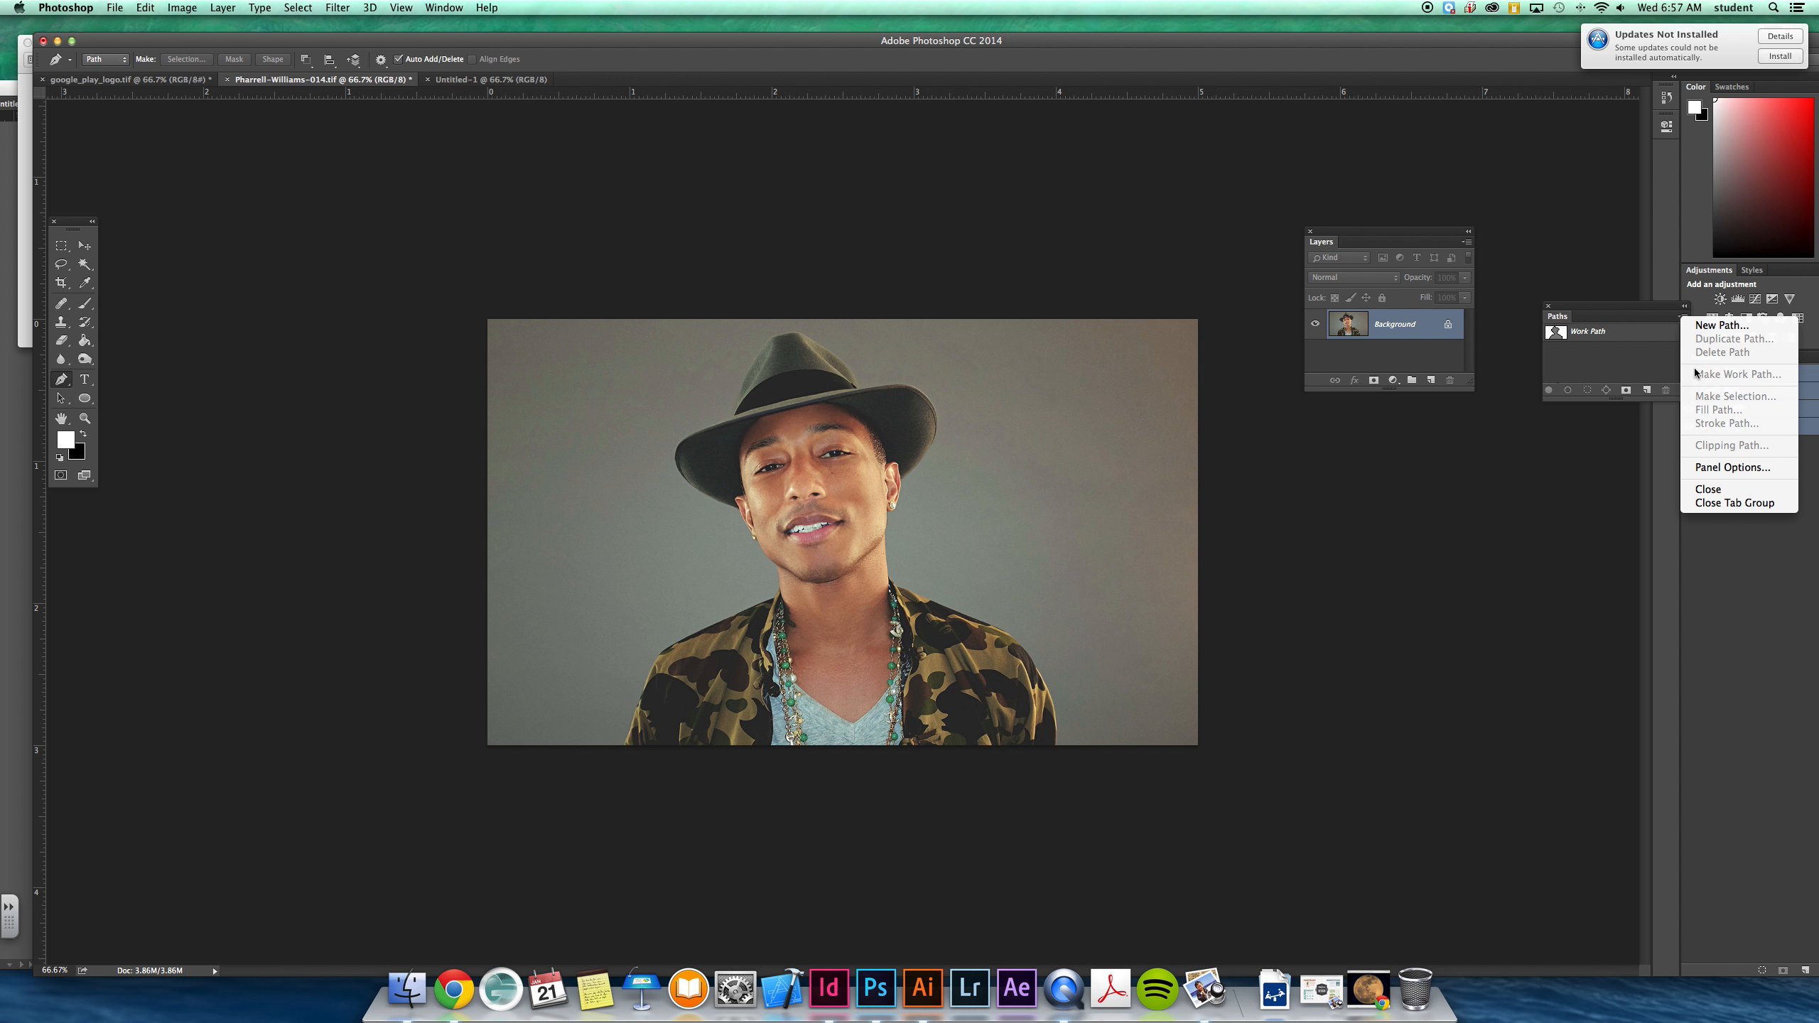
{"action": "left_click", "coordinate": [1620, 358]}
{"action": "left_click", "coordinate": [1597, 333]}
{"action": "left_click", "coordinate": [1680, 318]}
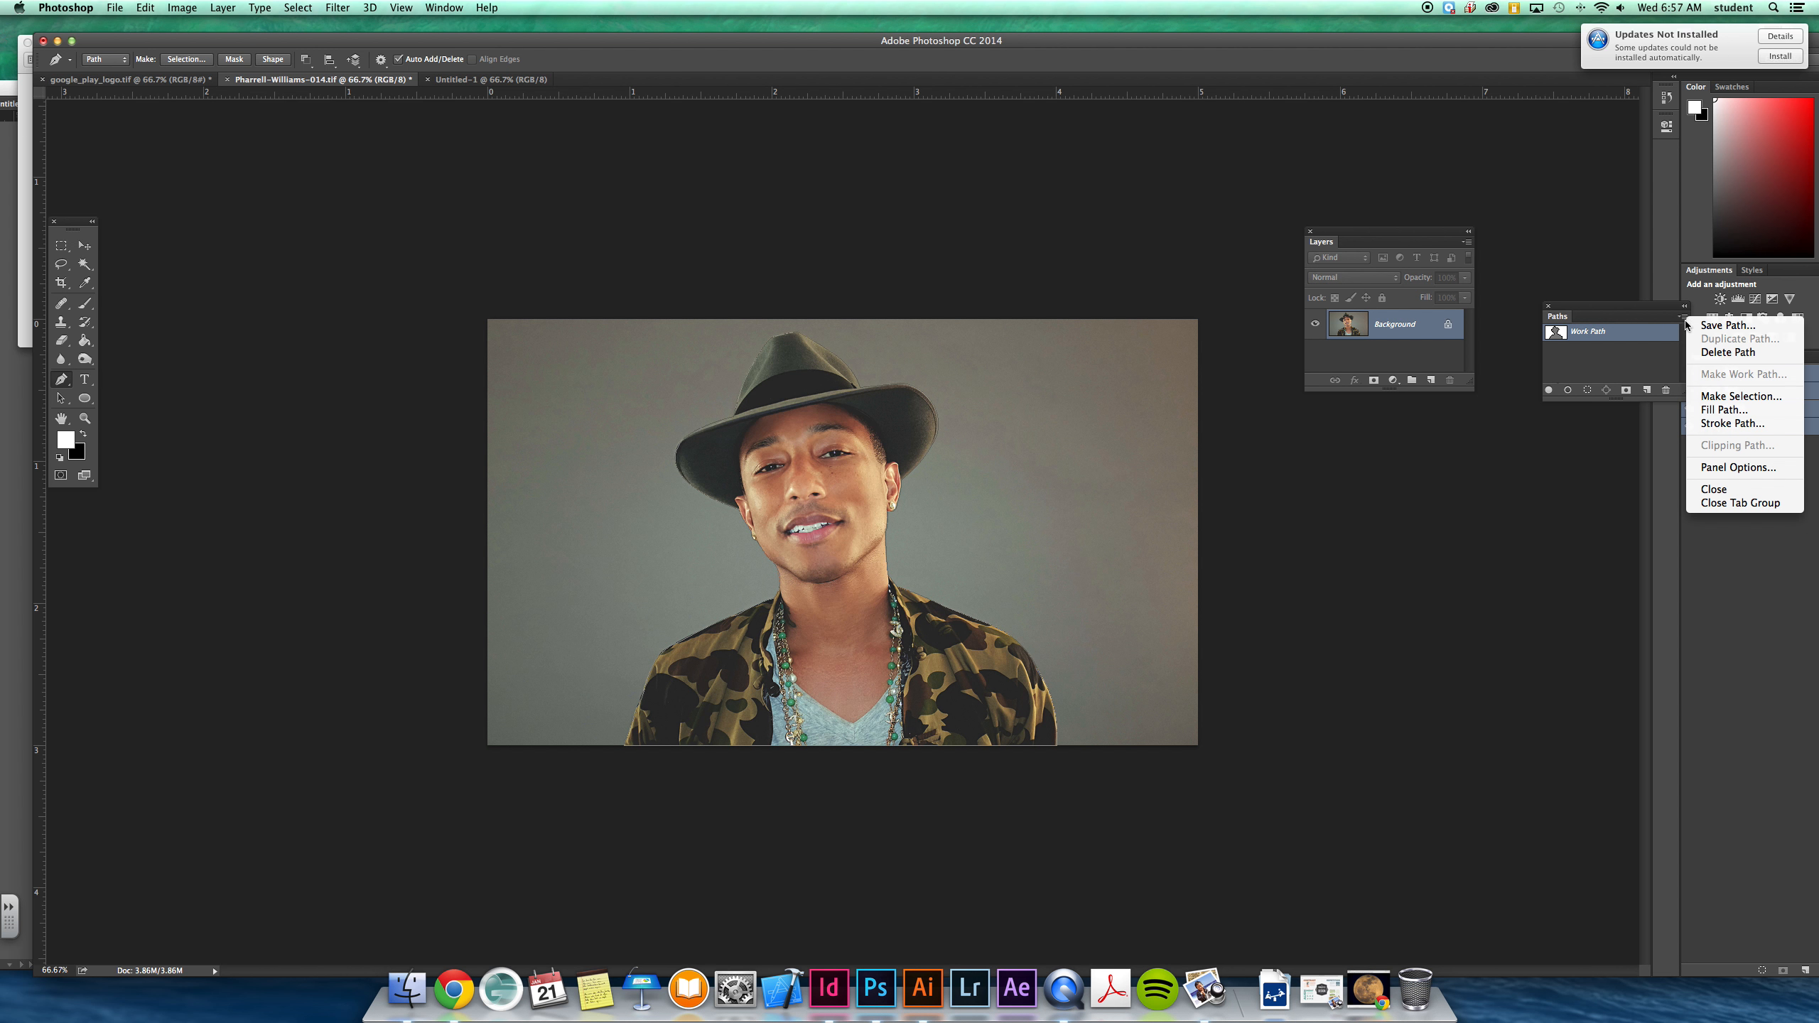
{"action": "left_click", "coordinate": [1711, 400]}
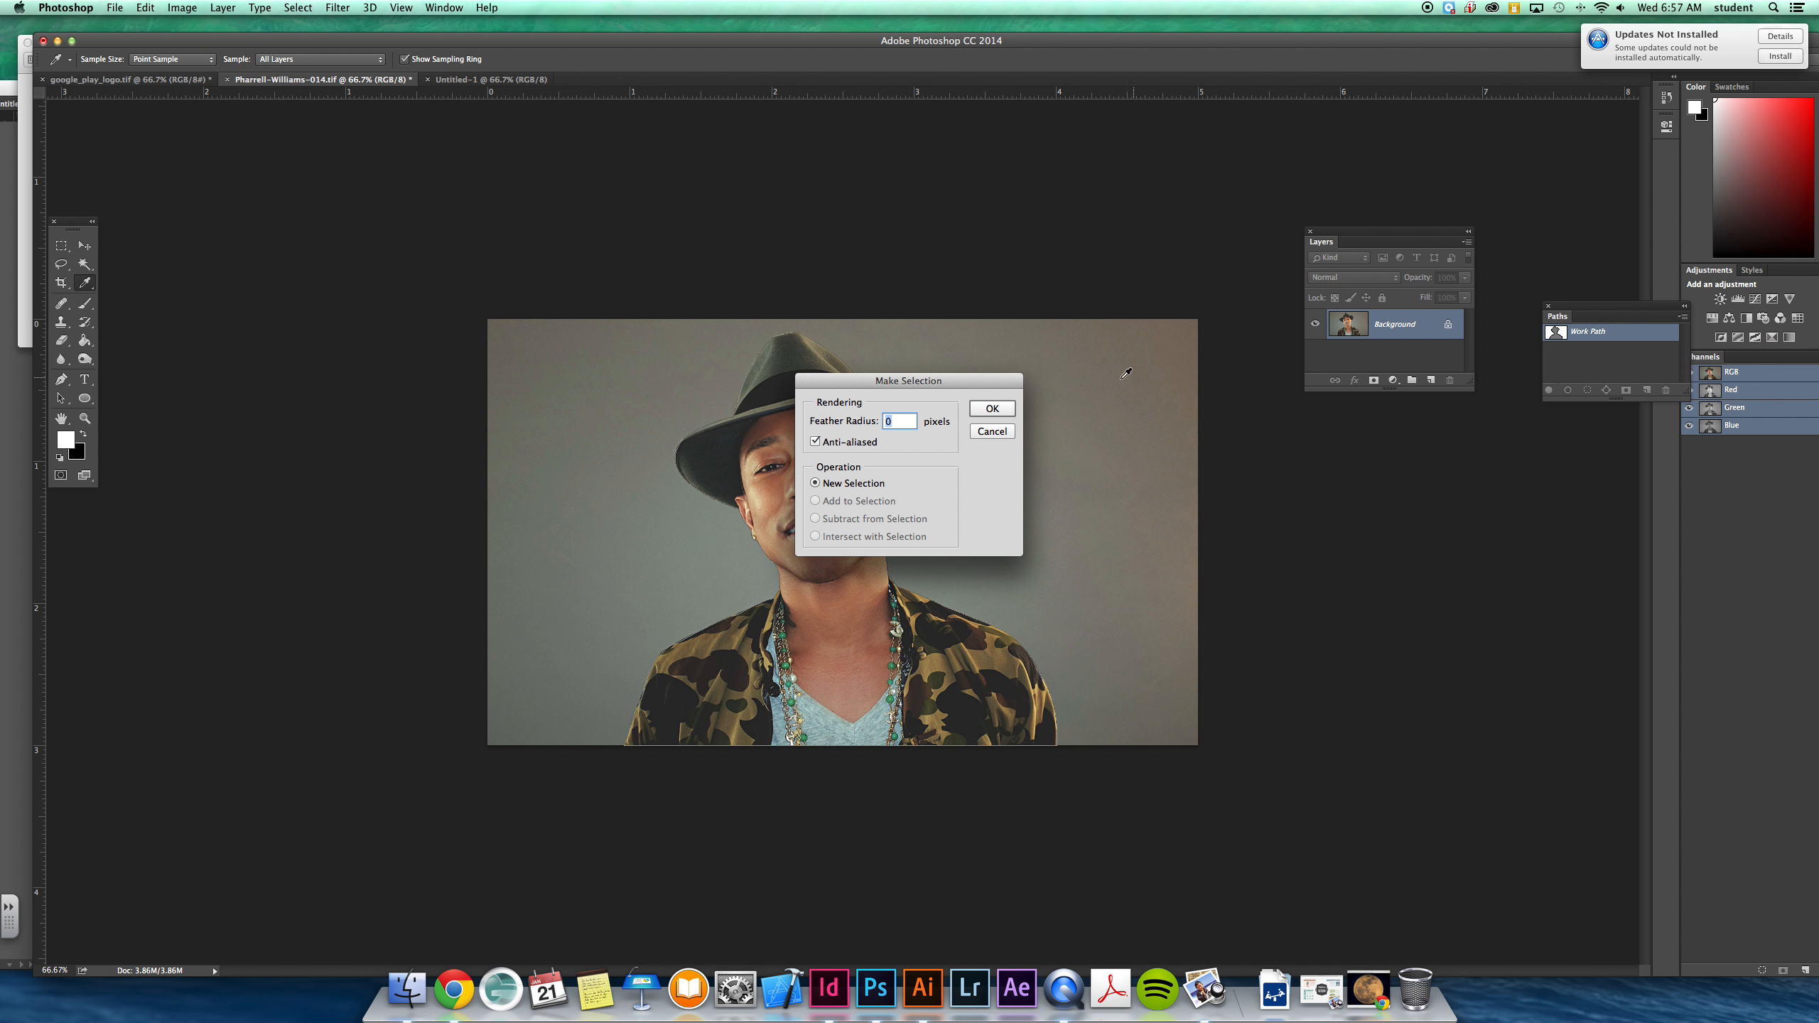
{"action": "left_click", "coordinate": [992, 409]}
Invert the selection and add a layer mask that hides the grey background around the portrait.
{"action": "left_click", "coordinate": [300, 8]}
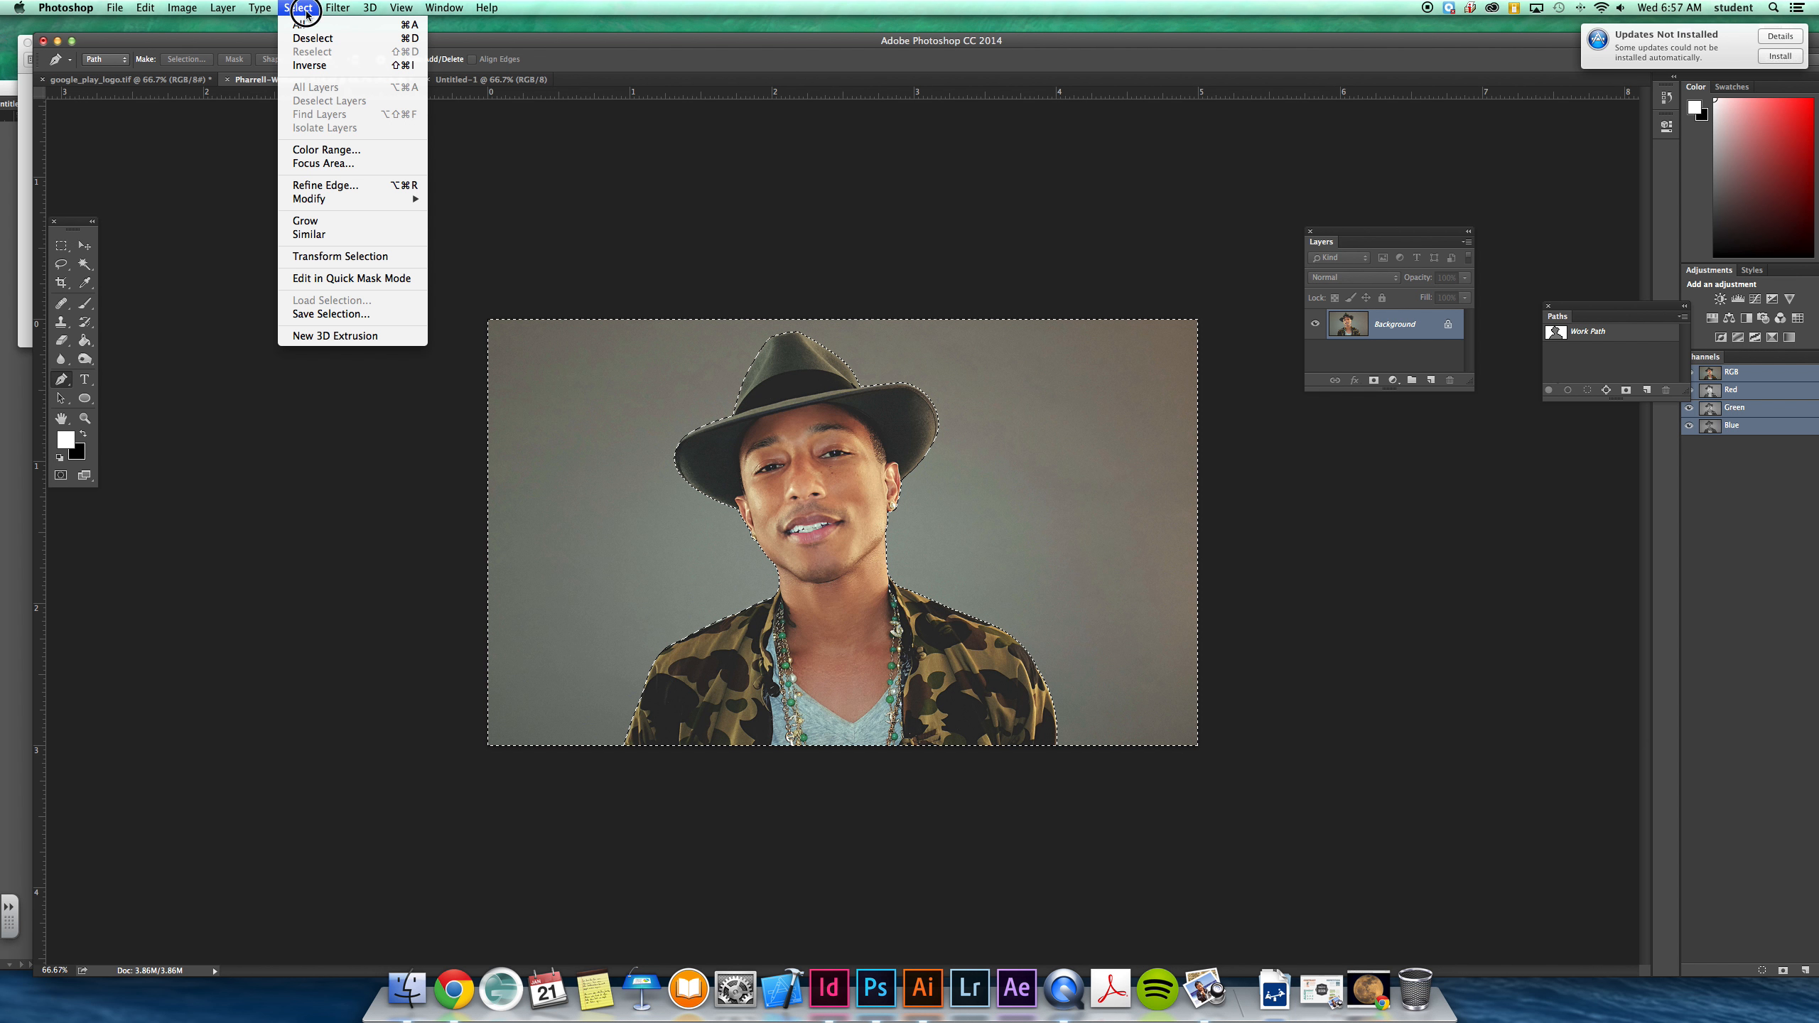
{"action": "left_click", "coordinate": [319, 71]}
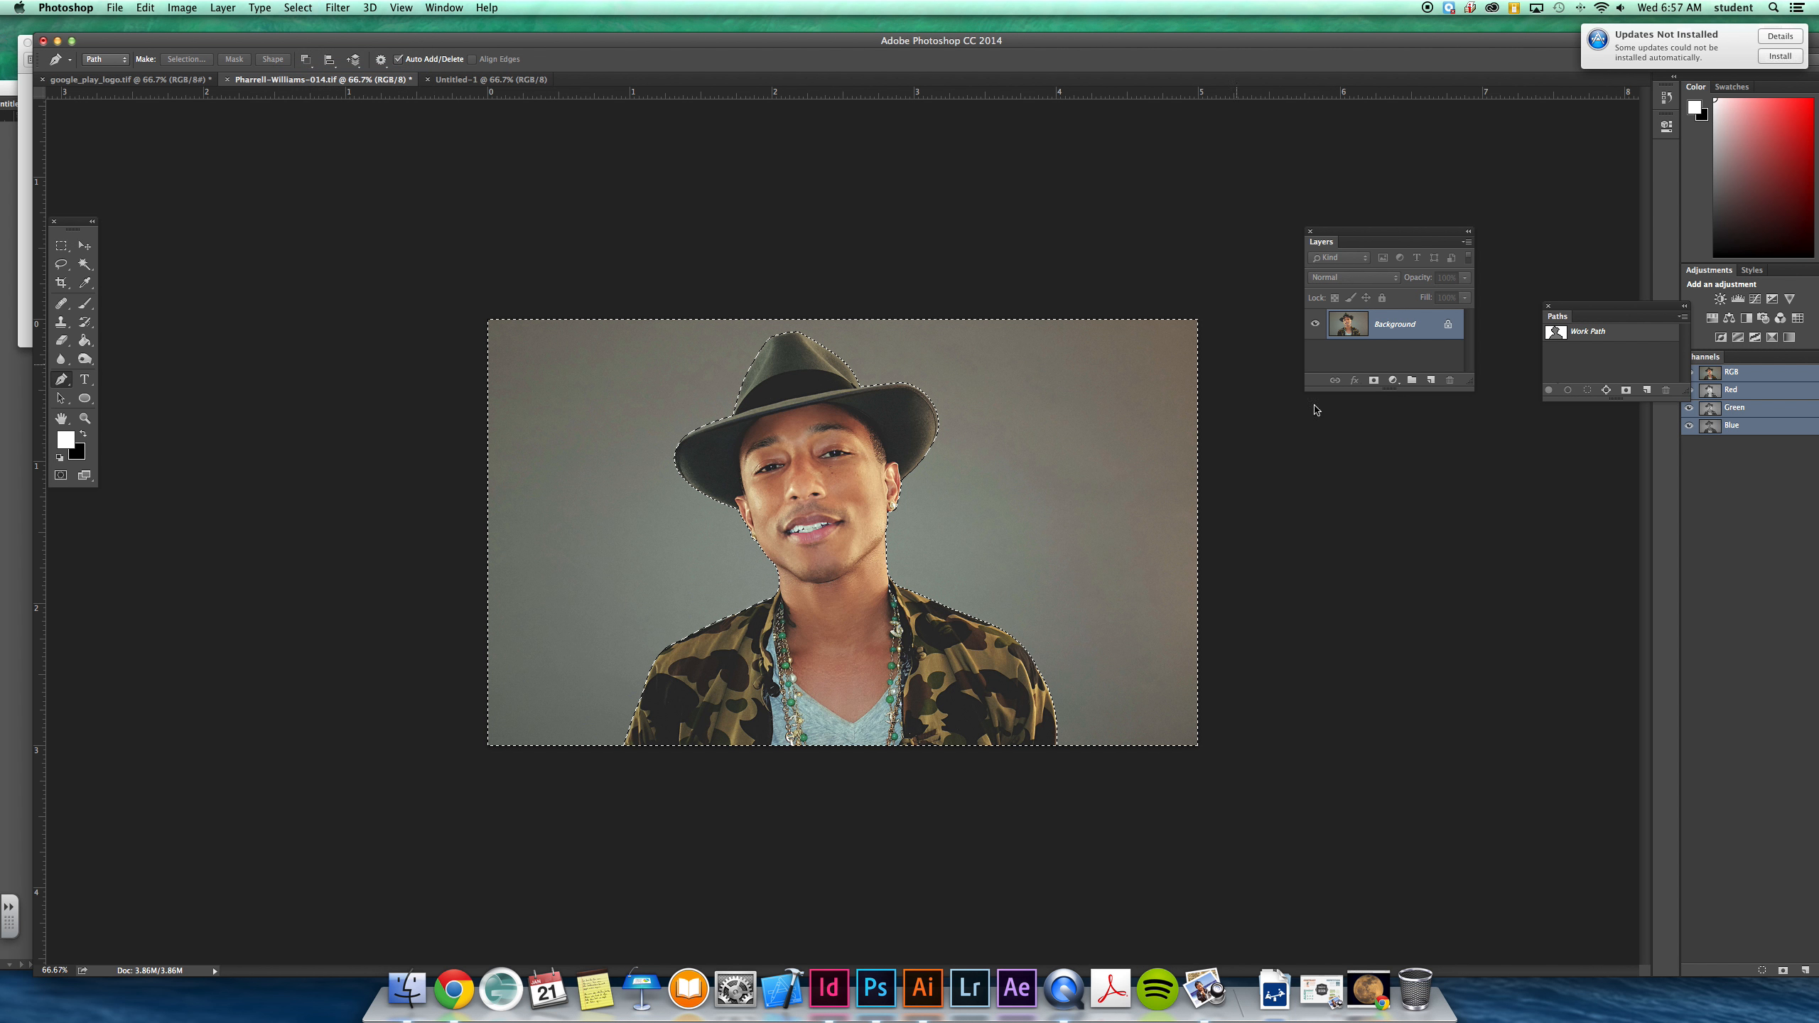
{"action": "left_click", "coordinate": [1374, 380]}
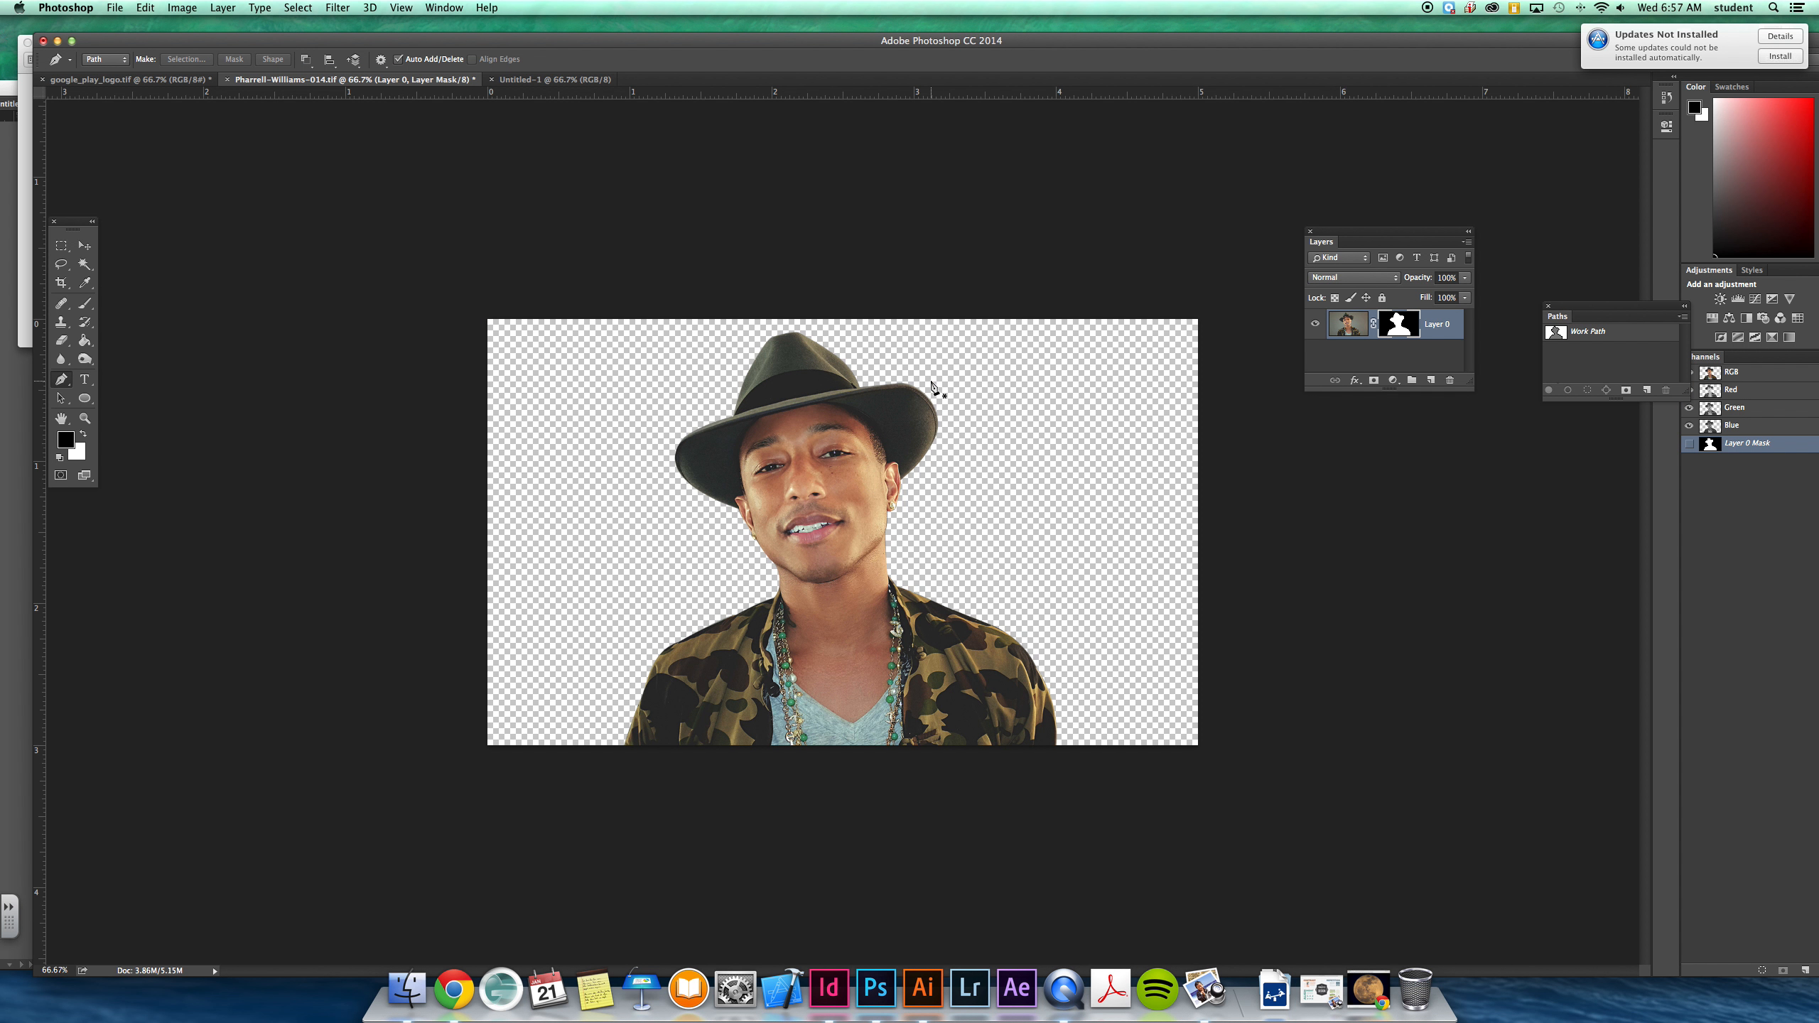
Duplicate the masked portrait layer into the Untitled-1 document.
{"action": "right_click", "coordinate": [1352, 327]}
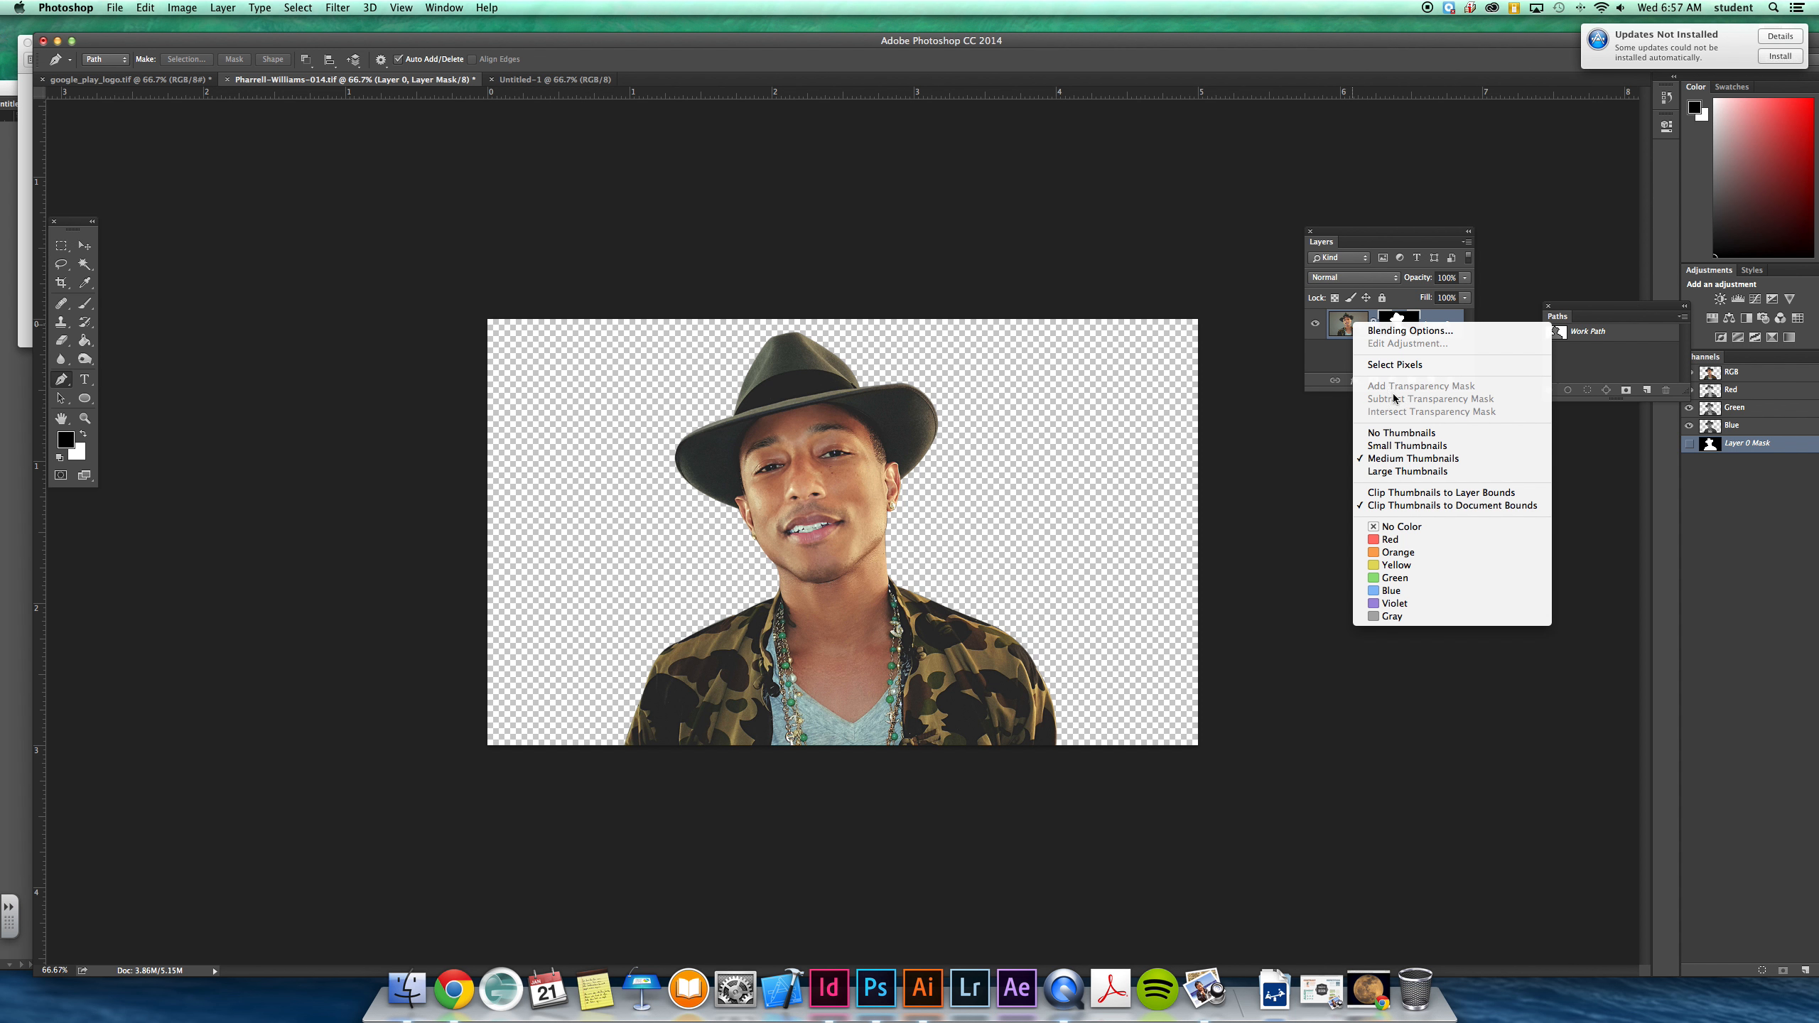
{"action": "left_click", "coordinate": [1599, 478]}
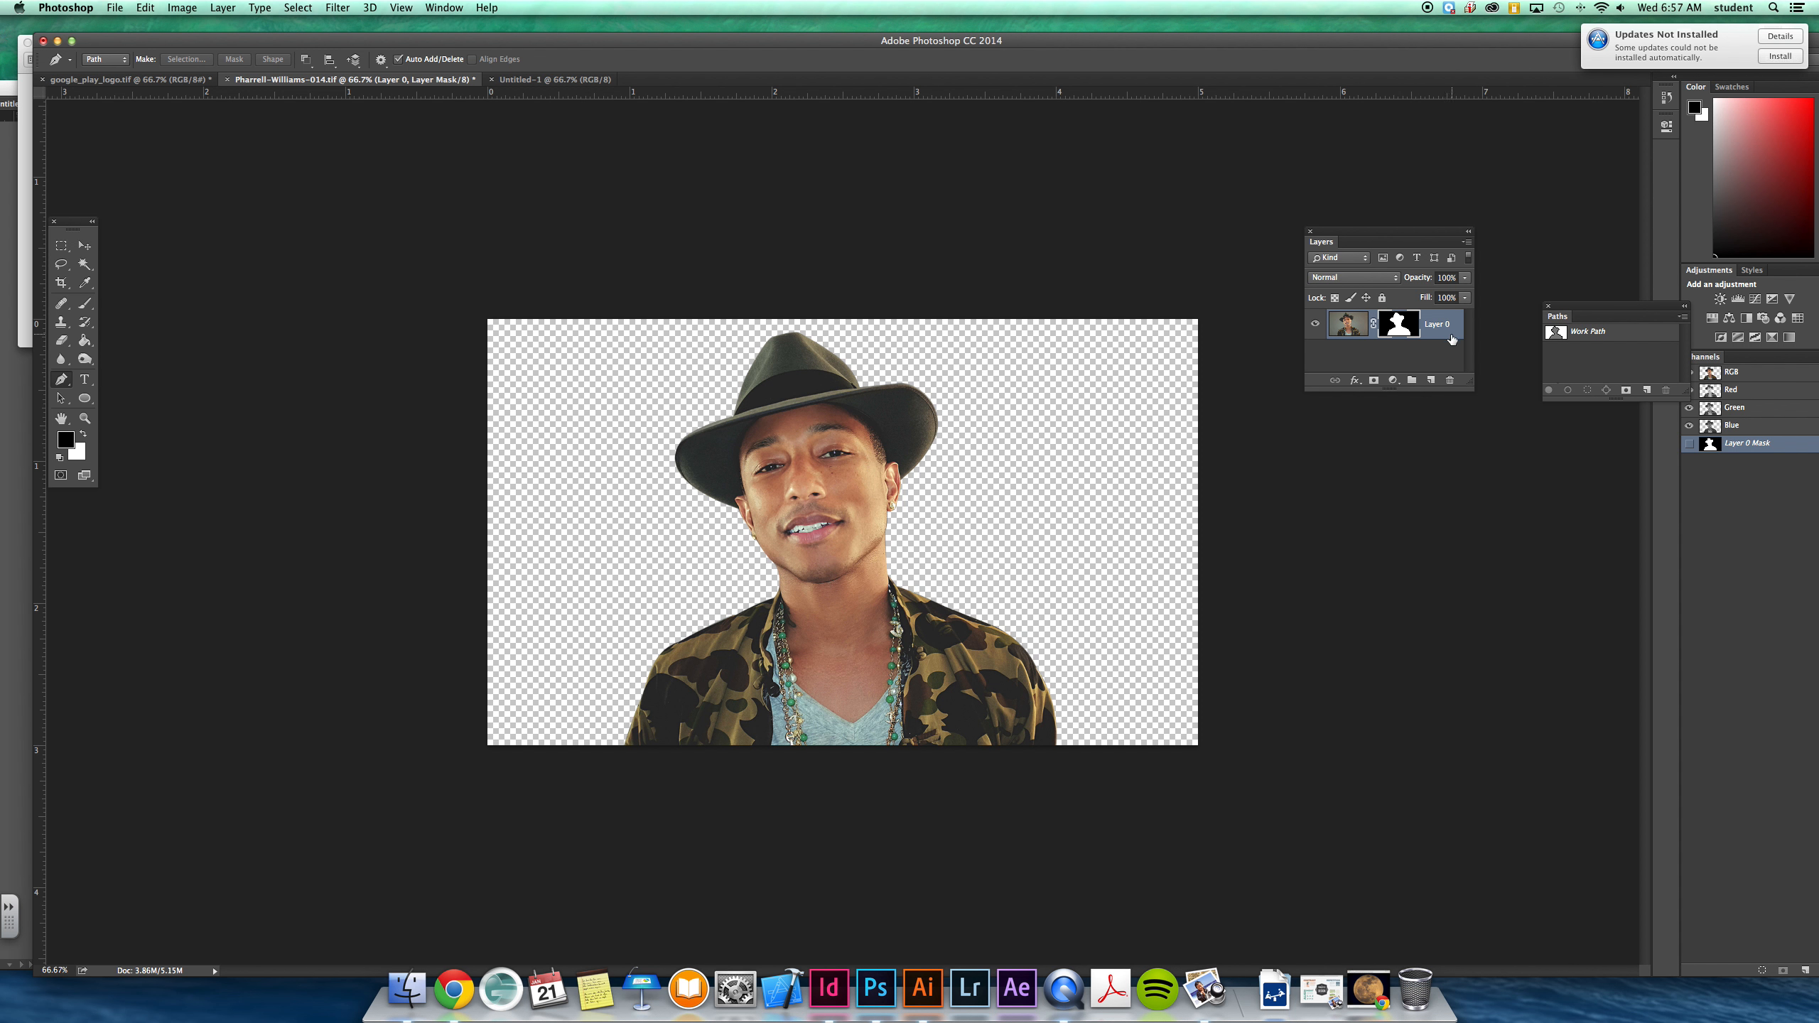
{"action": "right_click", "coordinate": [1450, 327]}
{"action": "left_click", "coordinate": [1502, 375]}
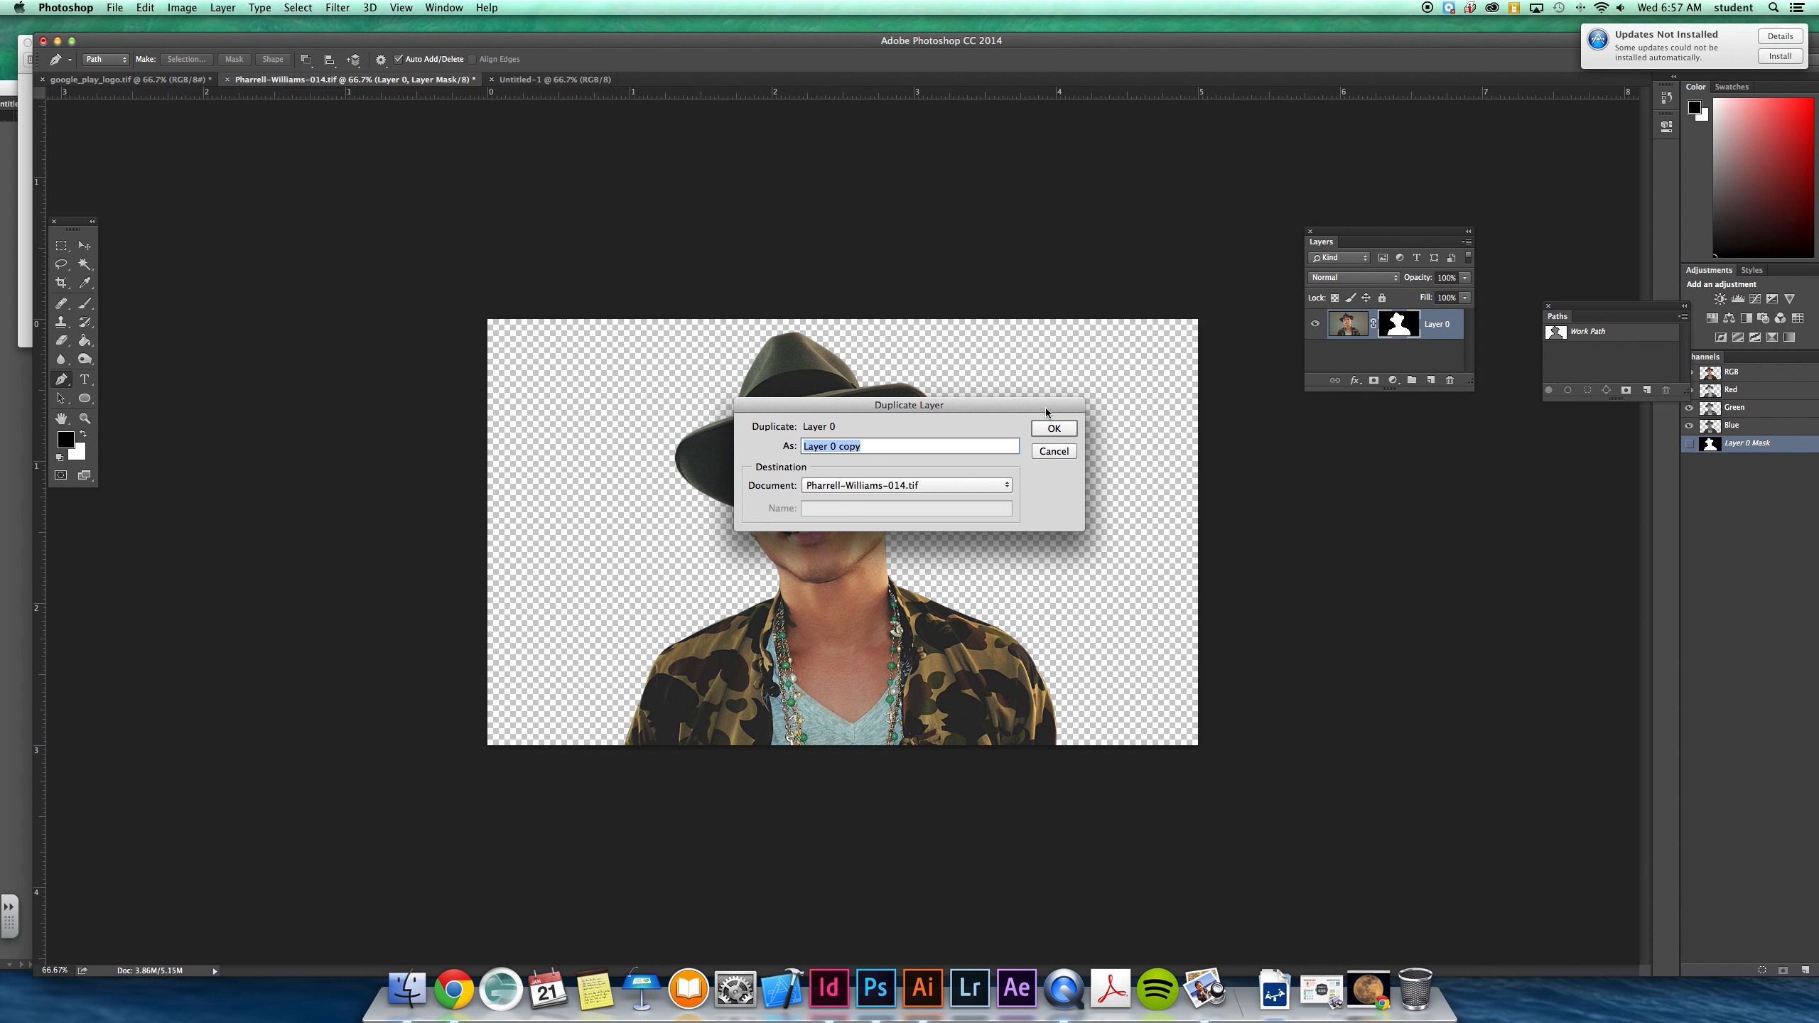
{"action": "left_click", "coordinate": [845, 486]}
{"action": "left_click", "coordinate": [844, 501]}
{"action": "left_click", "coordinate": [1072, 431]}
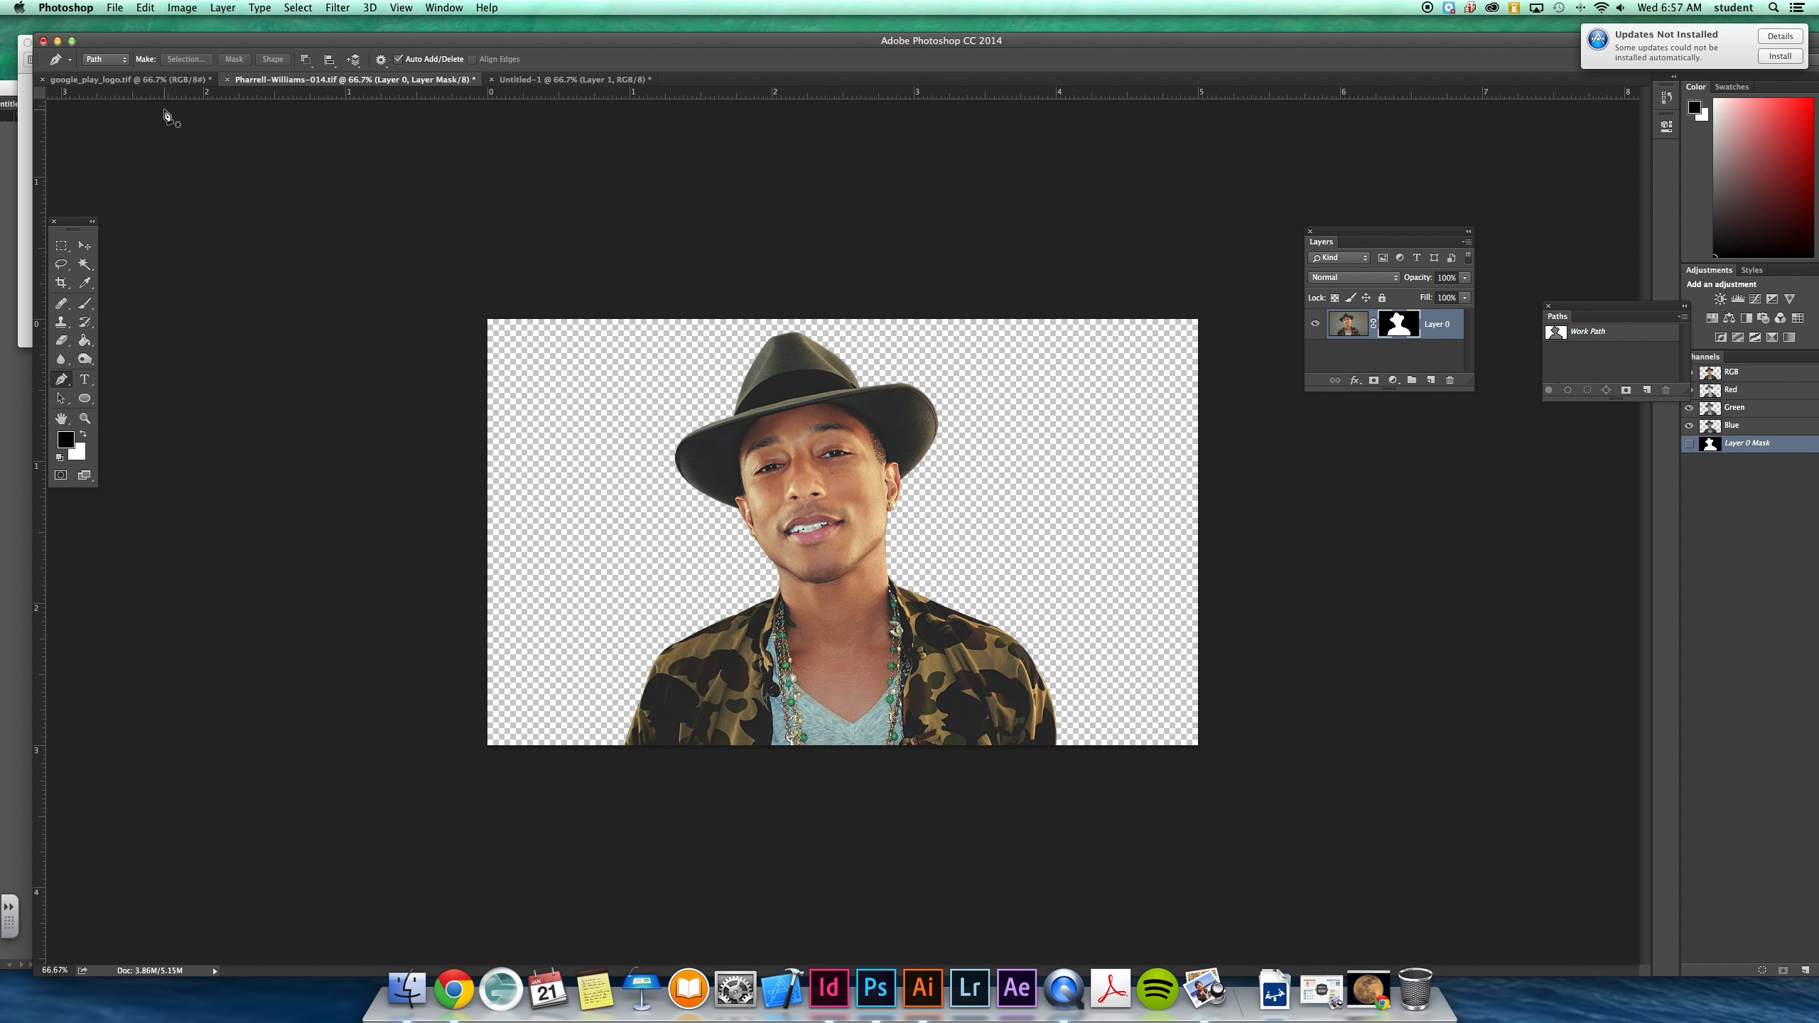
Make a new anti-aliased selection with a 0-pixel feather from the Work Path in google_play_logo.tif.
{"action": "left_click", "coordinate": [128, 80]}
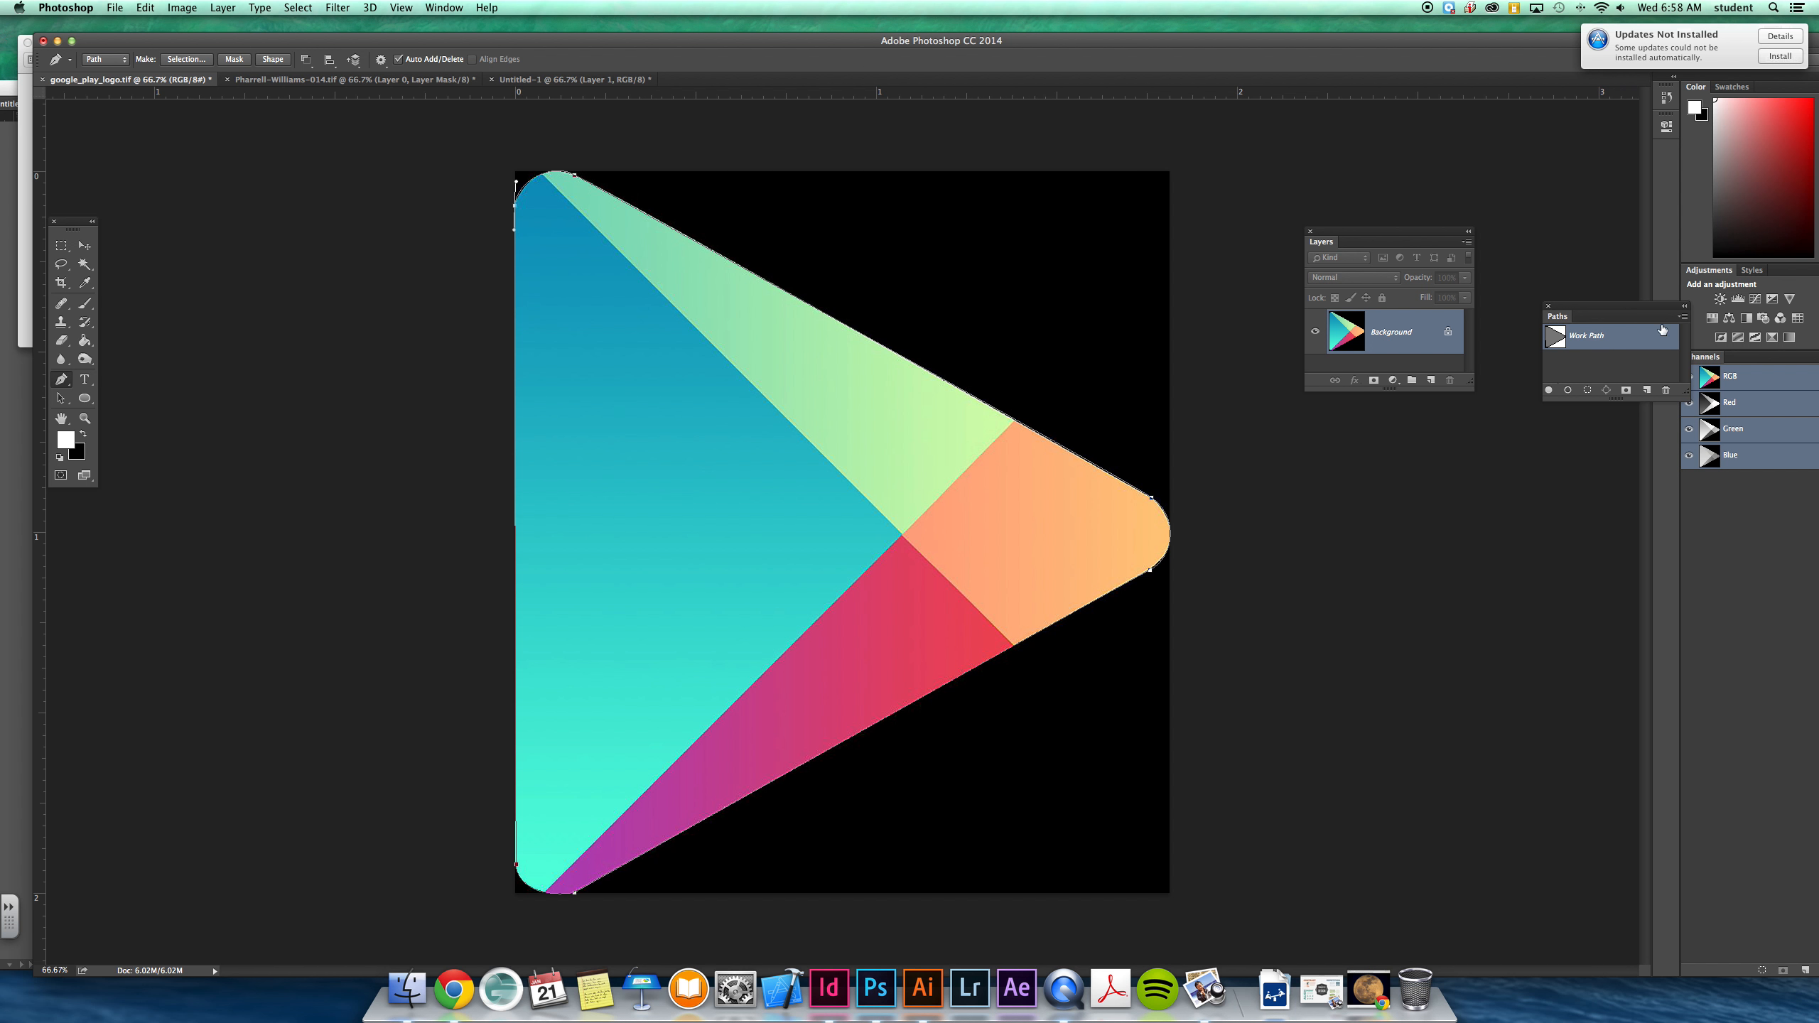
{"action": "left_click", "coordinate": [1684, 322]}
{"action": "left_click", "coordinate": [1590, 376]}
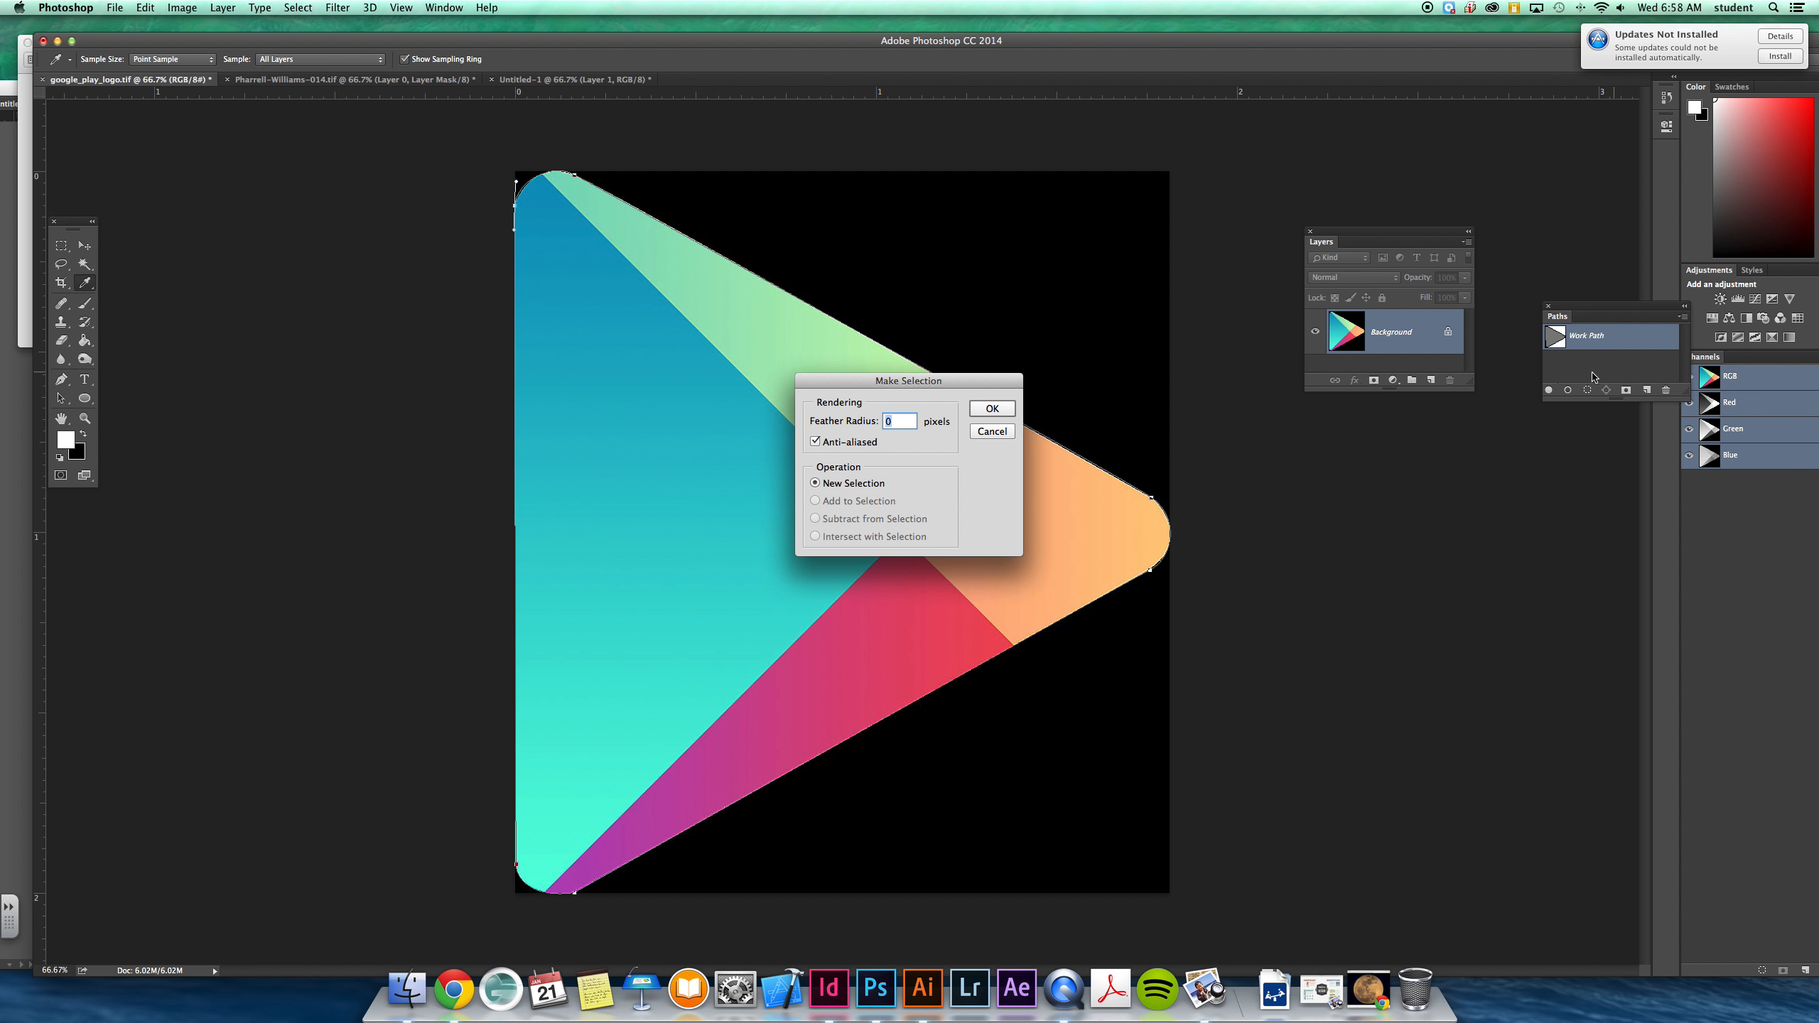
{"action": "left_click", "coordinate": [992, 410]}
Invert the logo selection and add a layer mask that hides the black background around the triangle.
{"action": "left_click", "coordinate": [298, 7]}
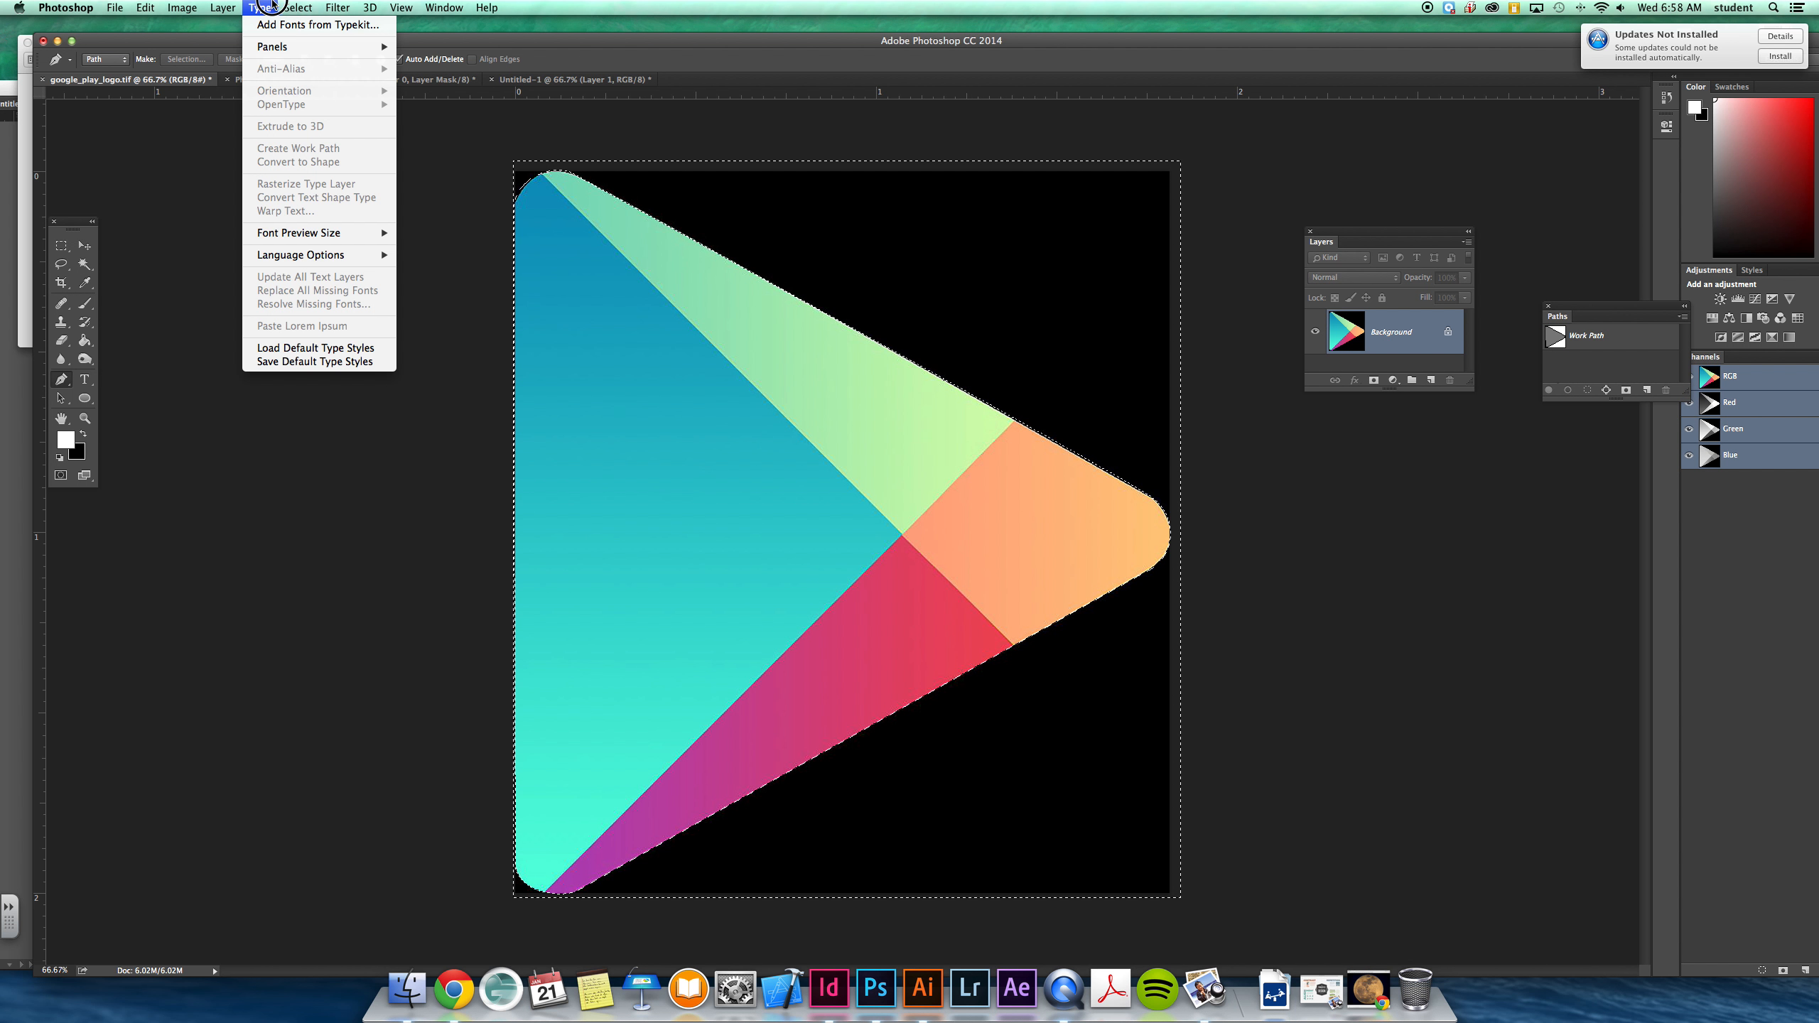
{"action": "left_click", "coordinate": [317, 72]}
{"action": "left_click", "coordinate": [287, 6]}
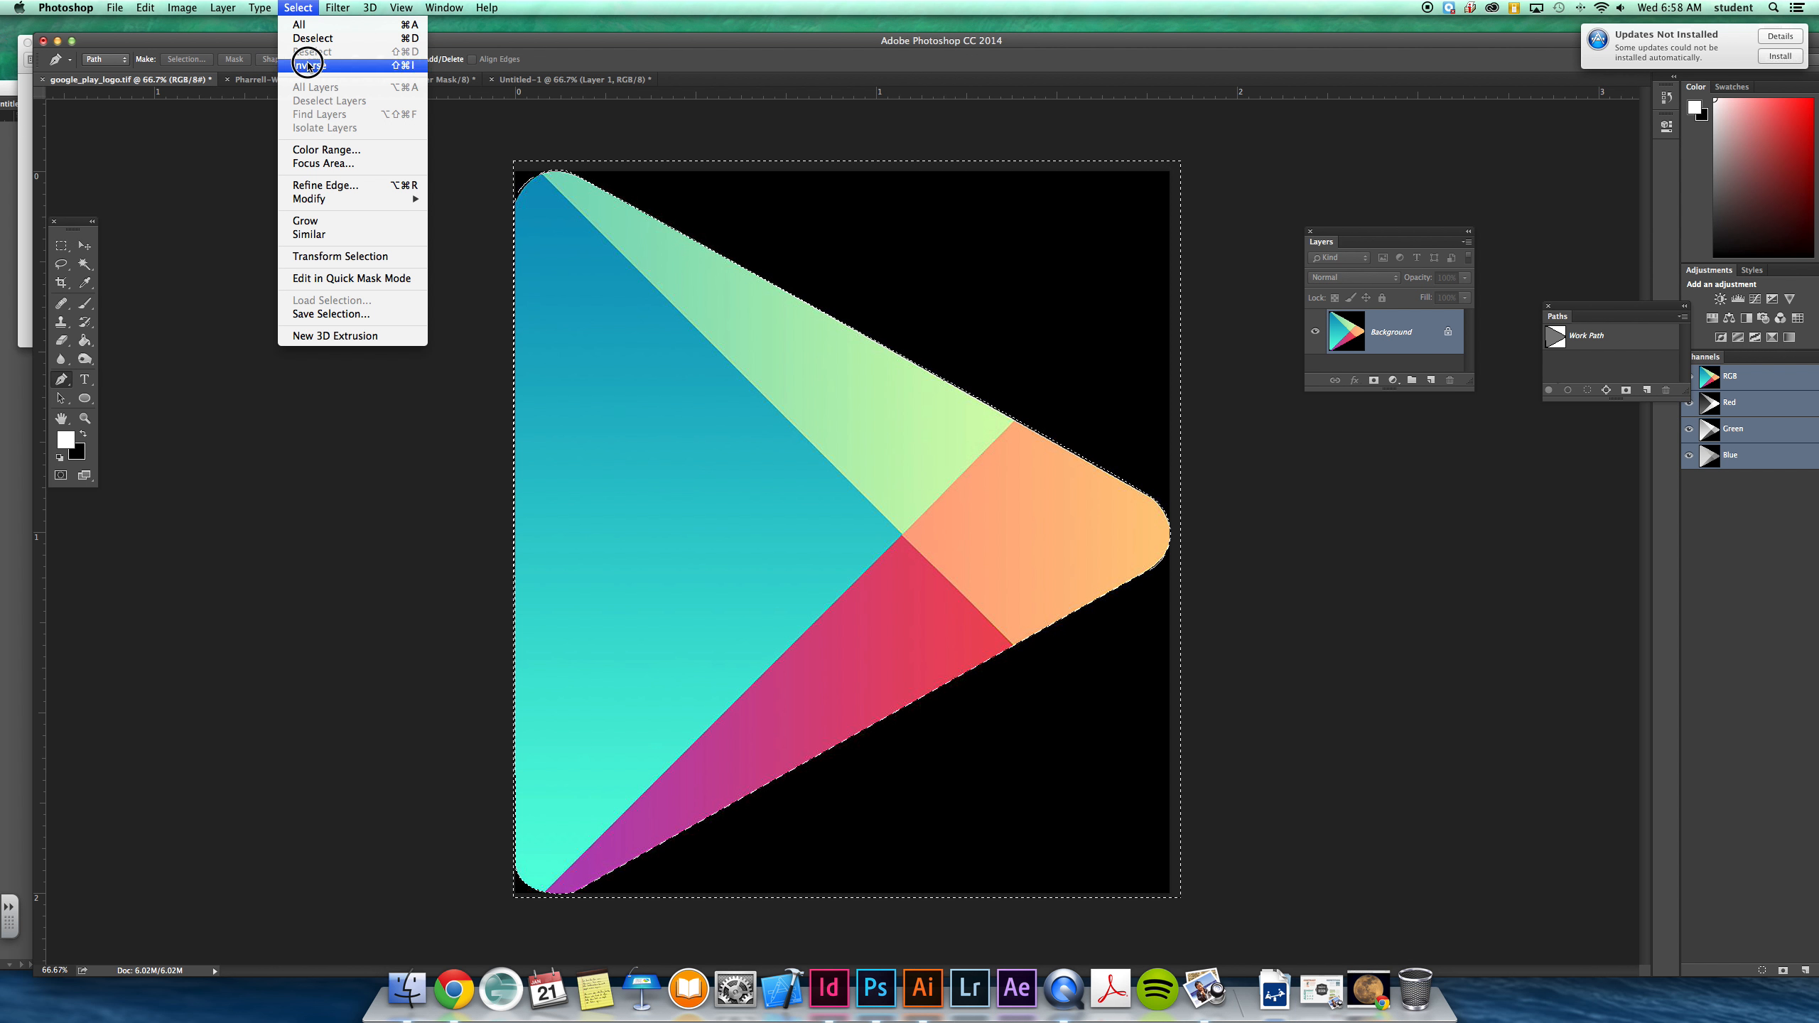
{"action": "left_click", "coordinate": [319, 66]}
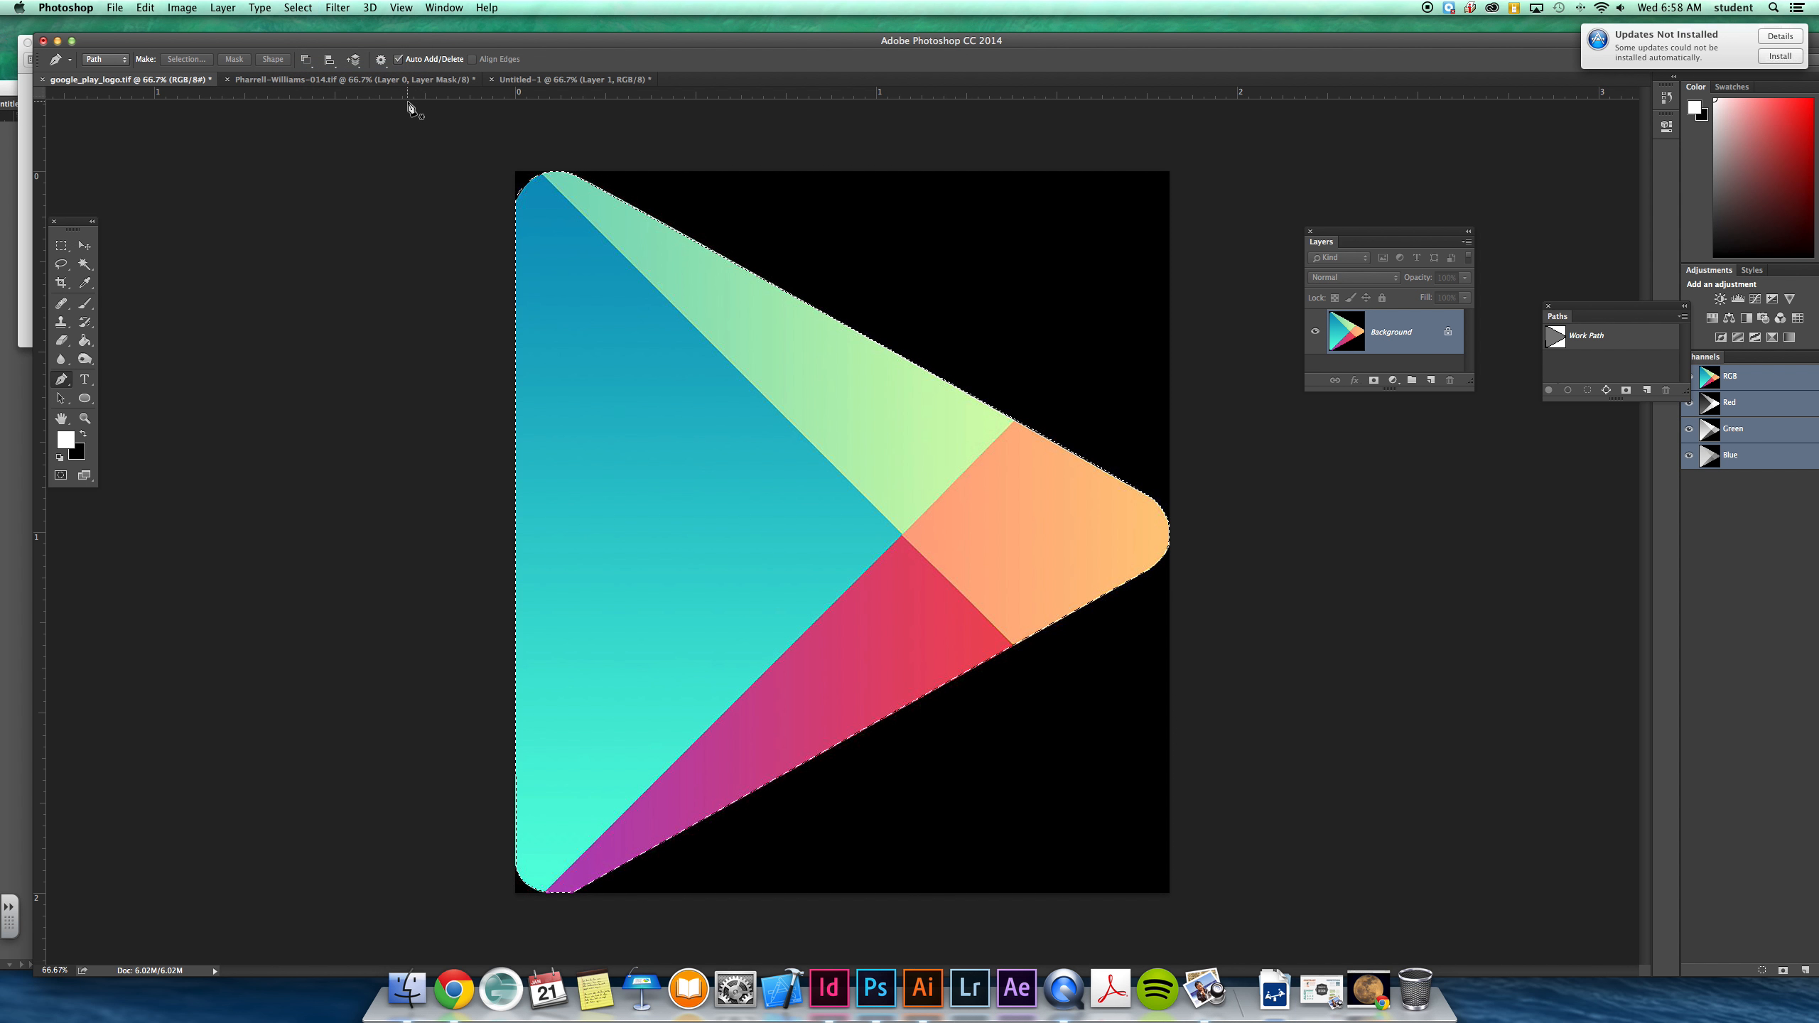
{"action": "left_click", "coordinate": [1374, 380]}
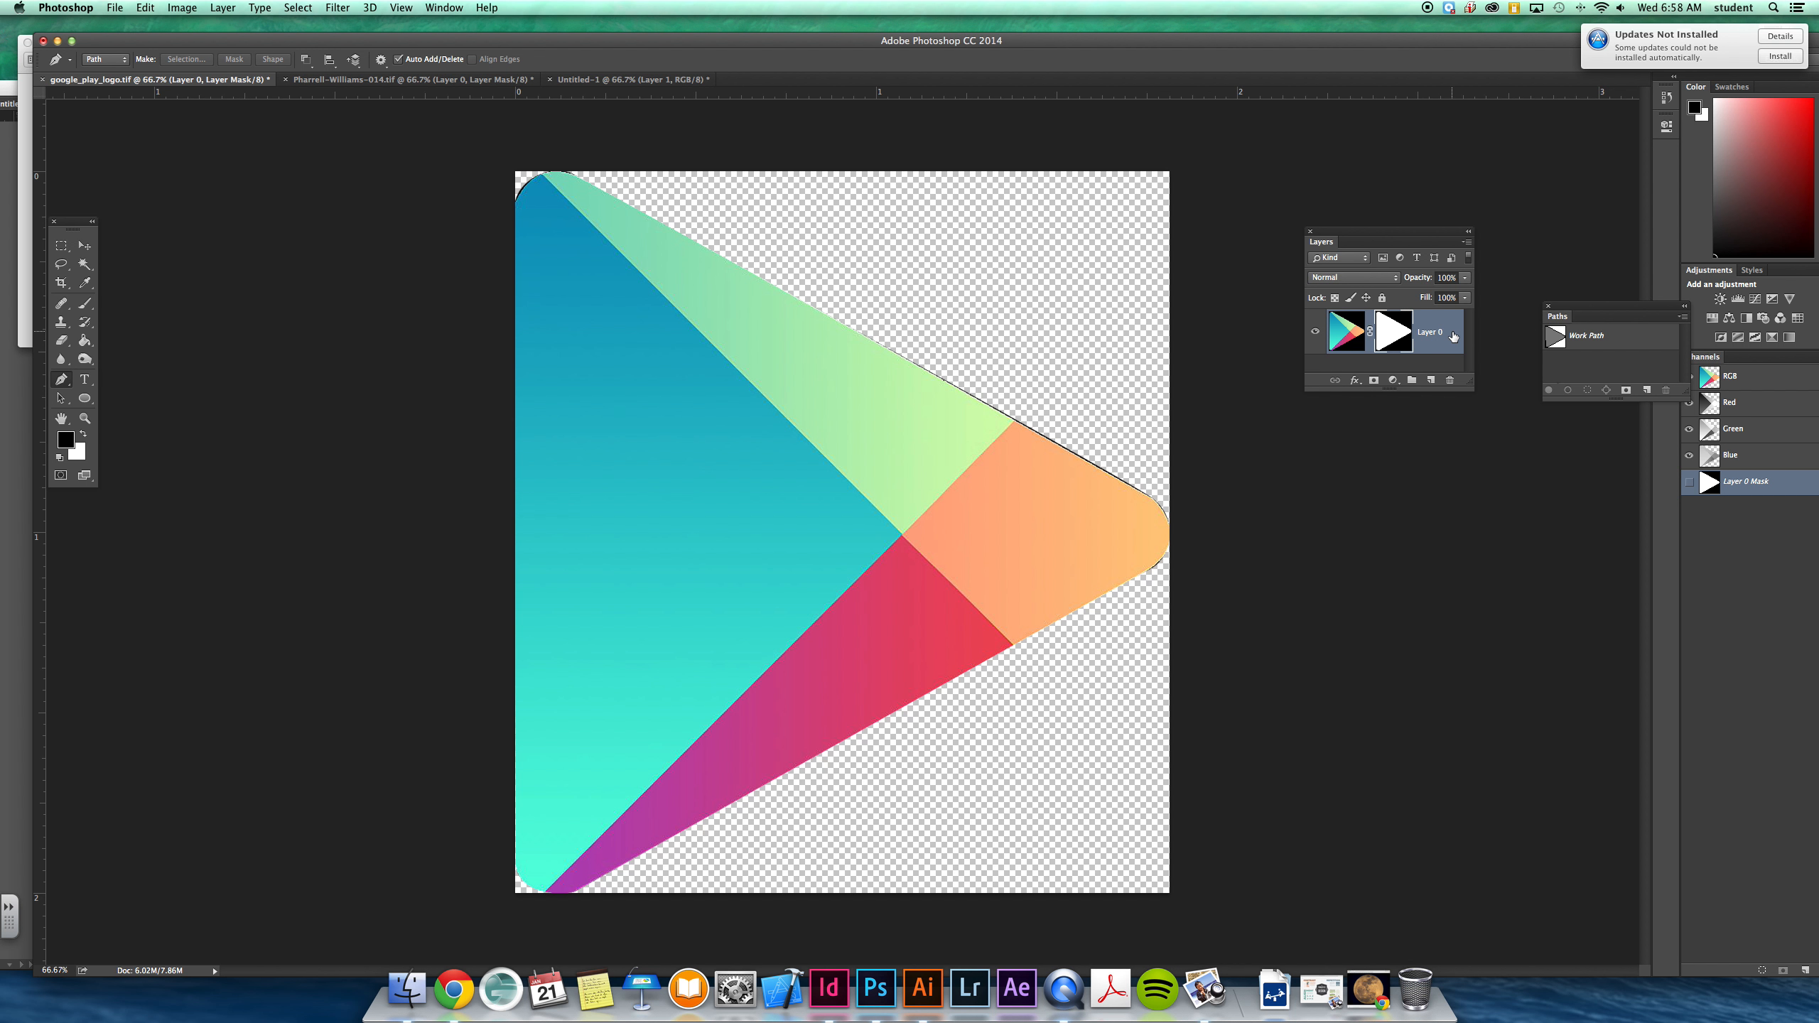
Duplicate the masked Google Play logo layer into the Untitled-1 document.
{"action": "right_click", "coordinate": [1441, 336]}
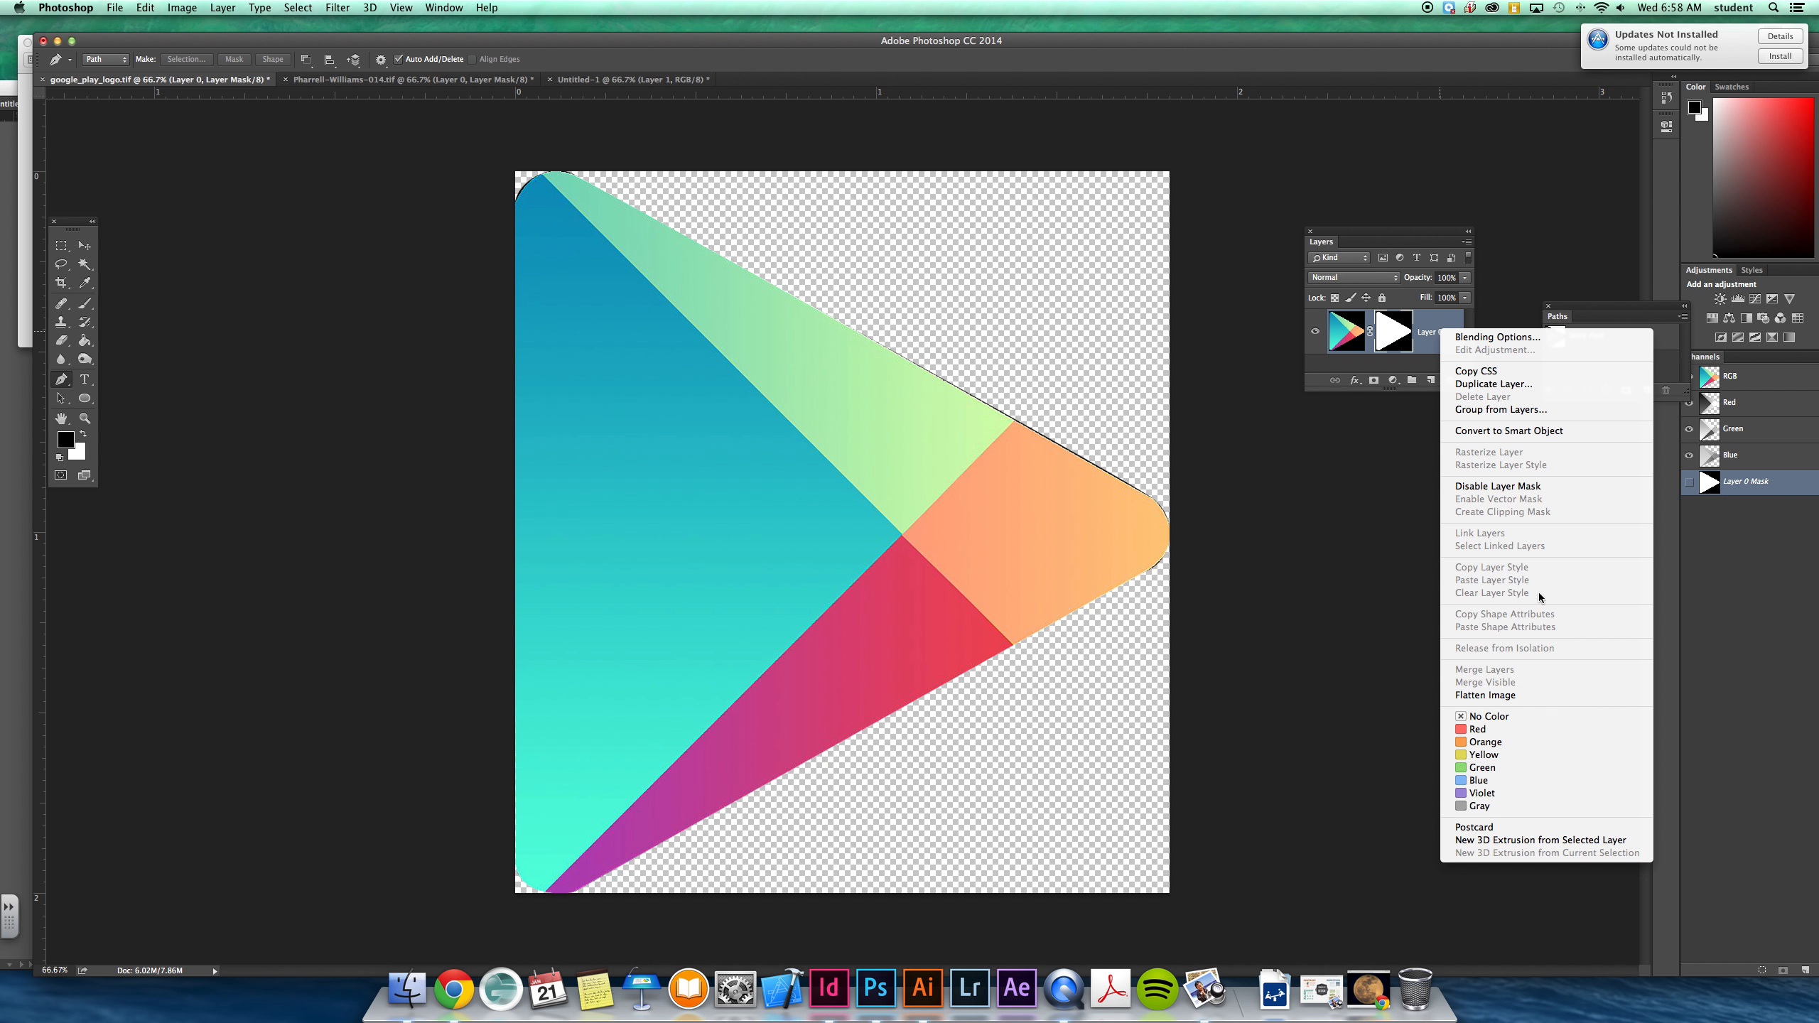
{"action": "left_click", "coordinate": [1461, 385]}
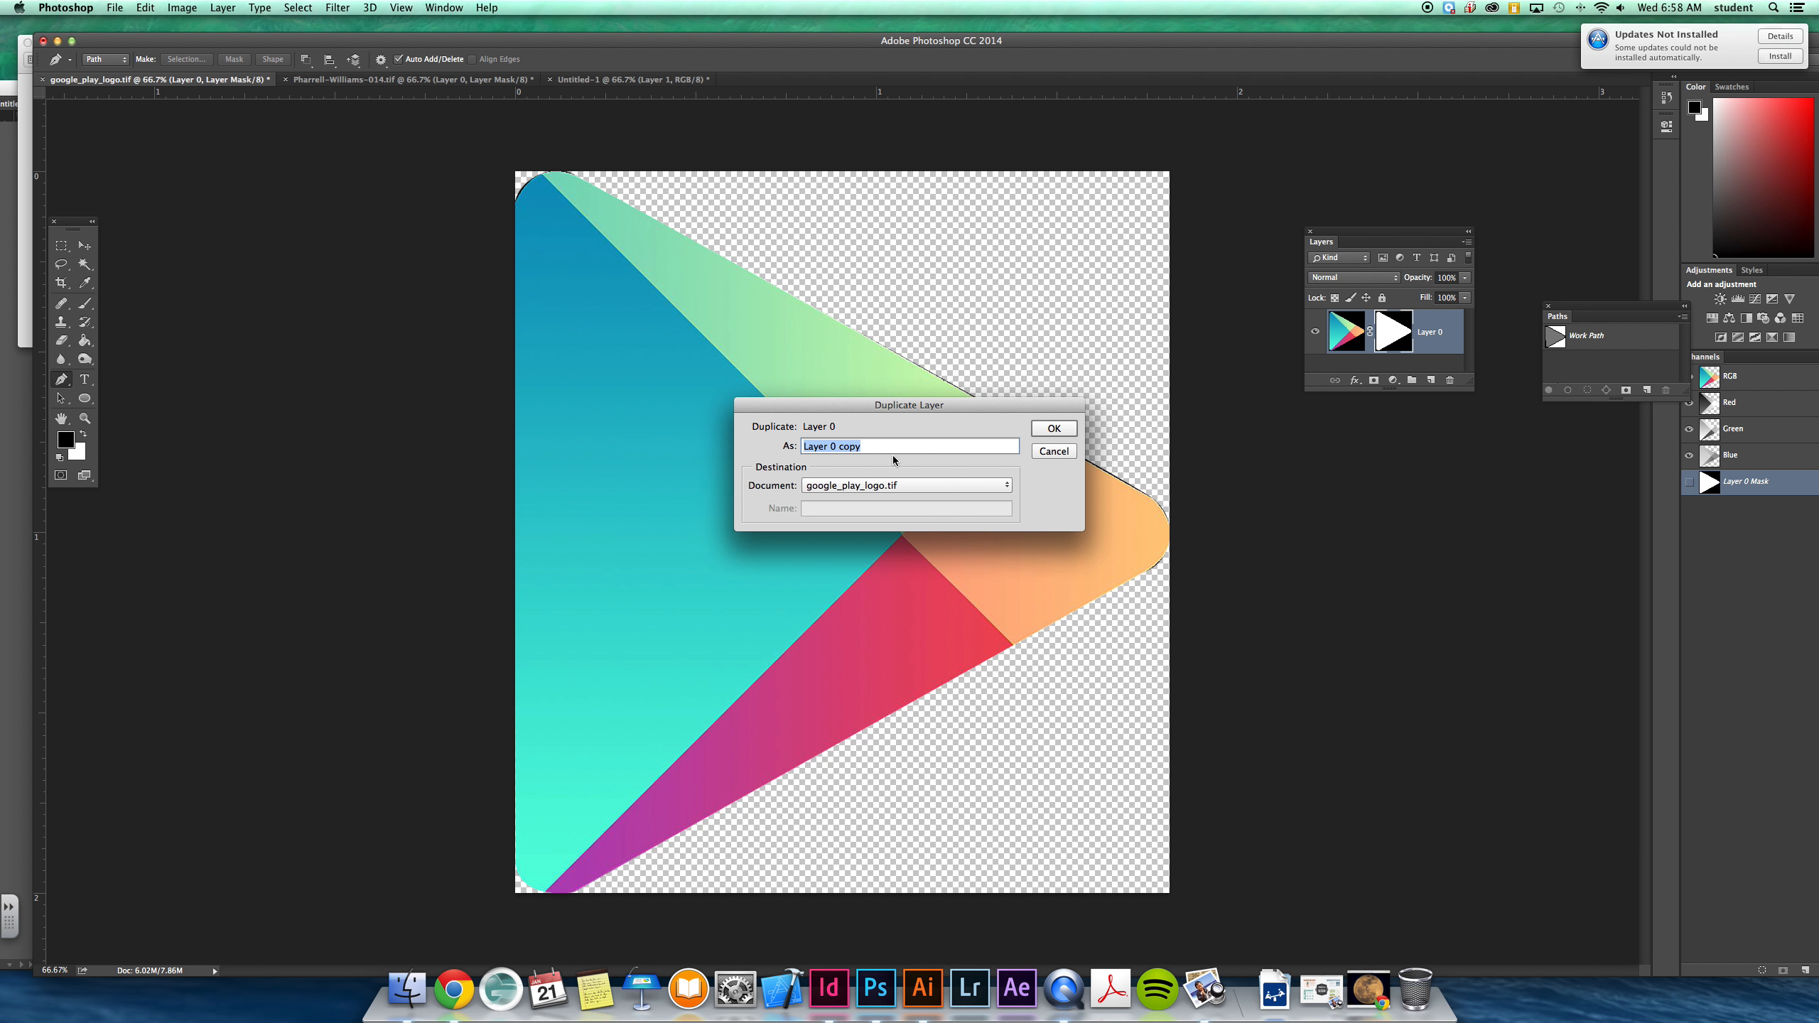
{"action": "left_click", "coordinate": [906, 485]}
{"action": "left_click", "coordinate": [859, 509]}
{"action": "left_click", "coordinate": [1045, 433]}
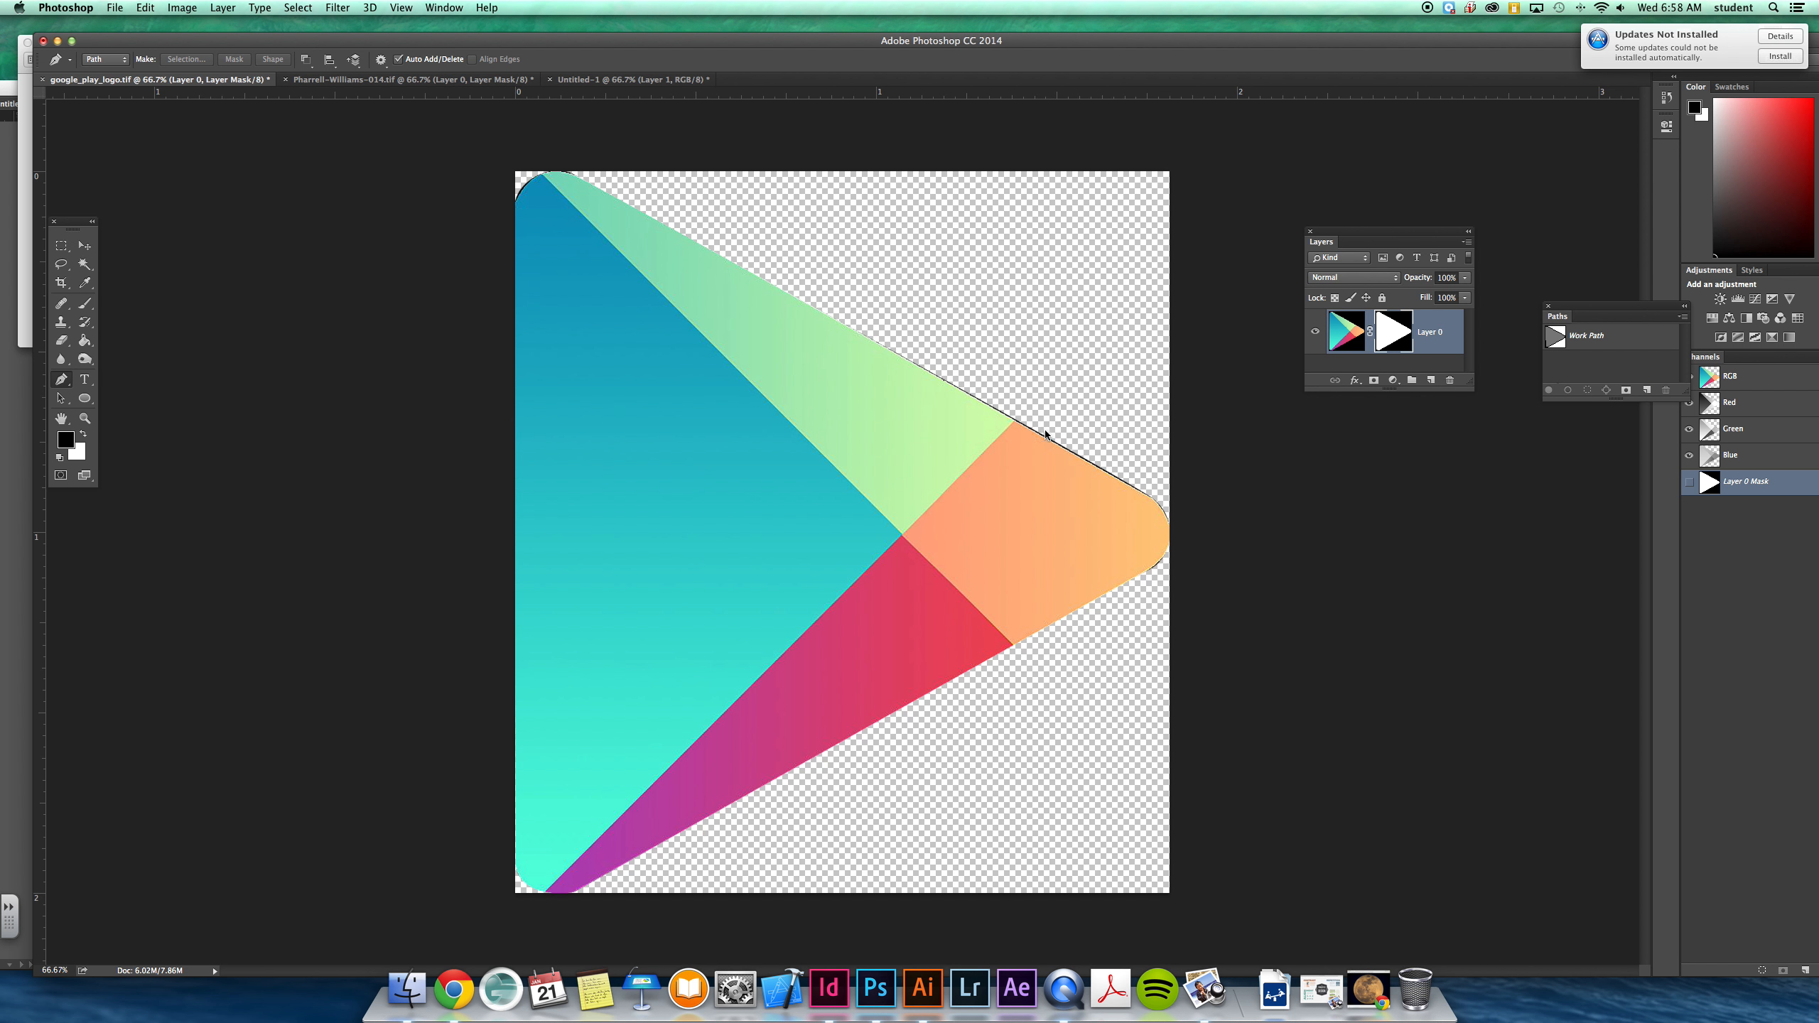
Reposition the Photoshop window so the reference image stays partly visible and display the Untitled-1 document.
{"action": "left_click_drag", "start_coordinate": [249, 37], "coordinate": [667, 164]}
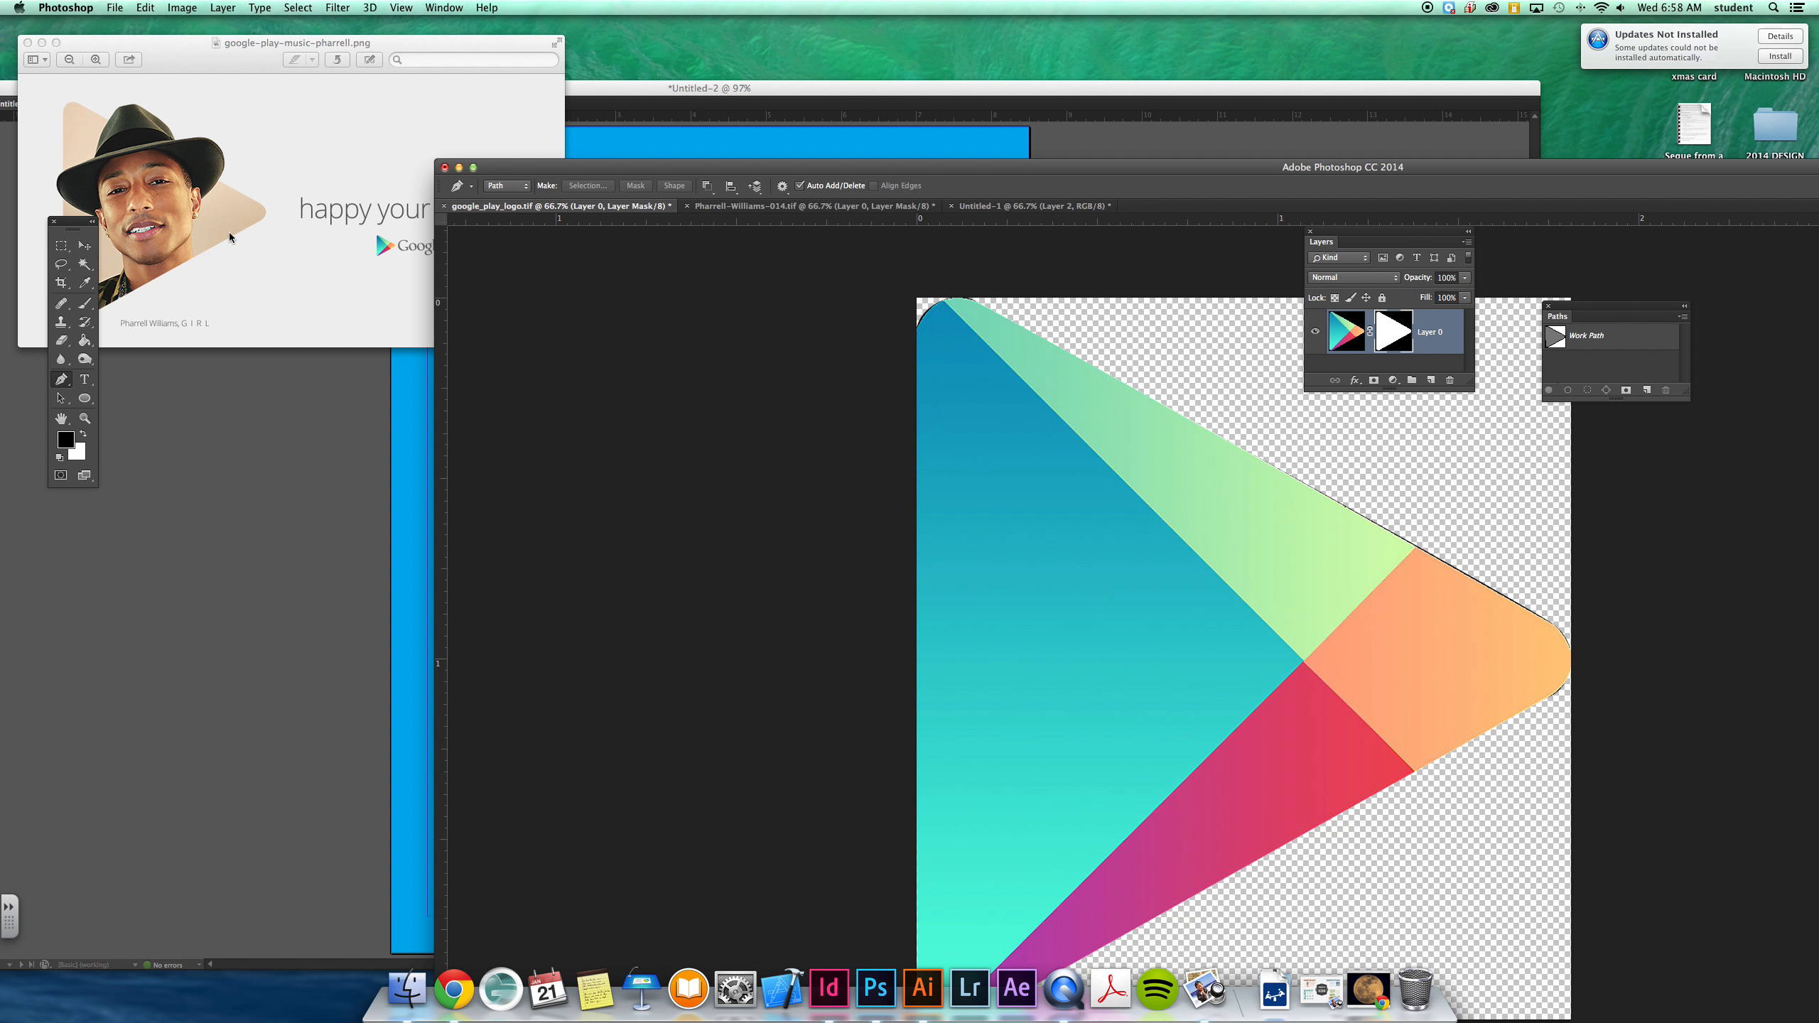
{"action": "double_click", "coordinate": [729, 180]}
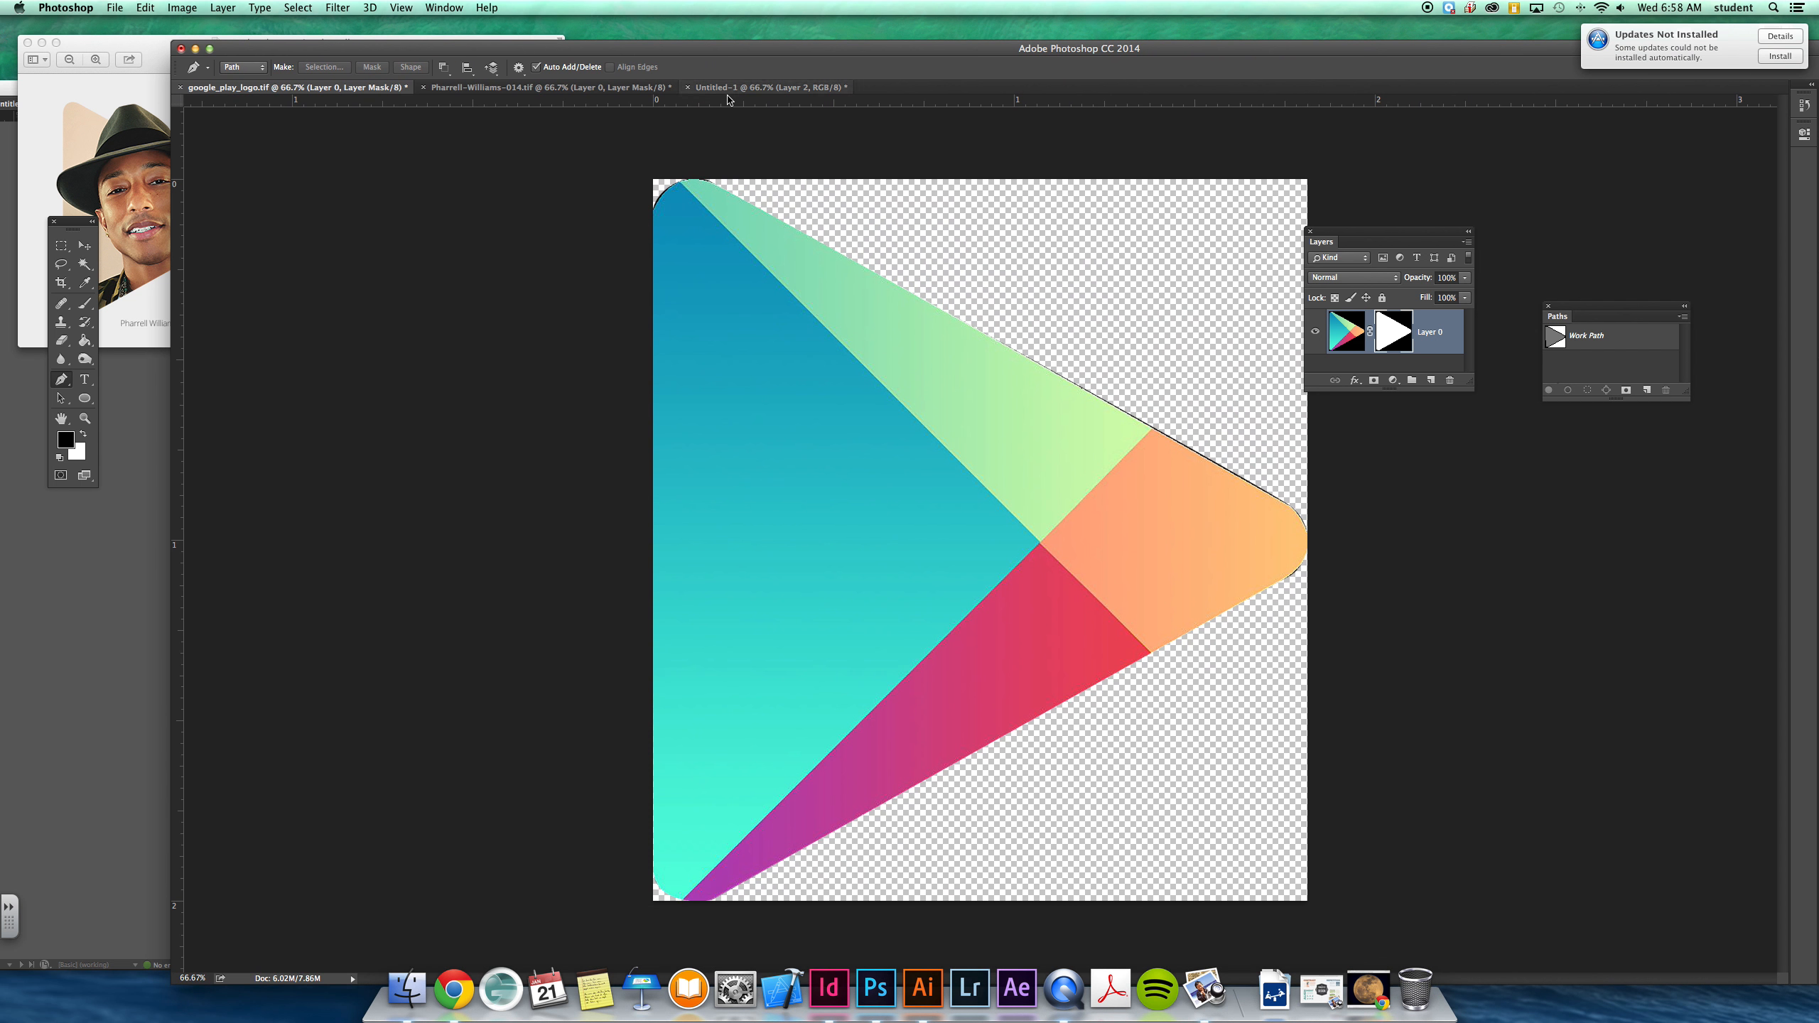
{"action": "left_click", "coordinate": [734, 86]}
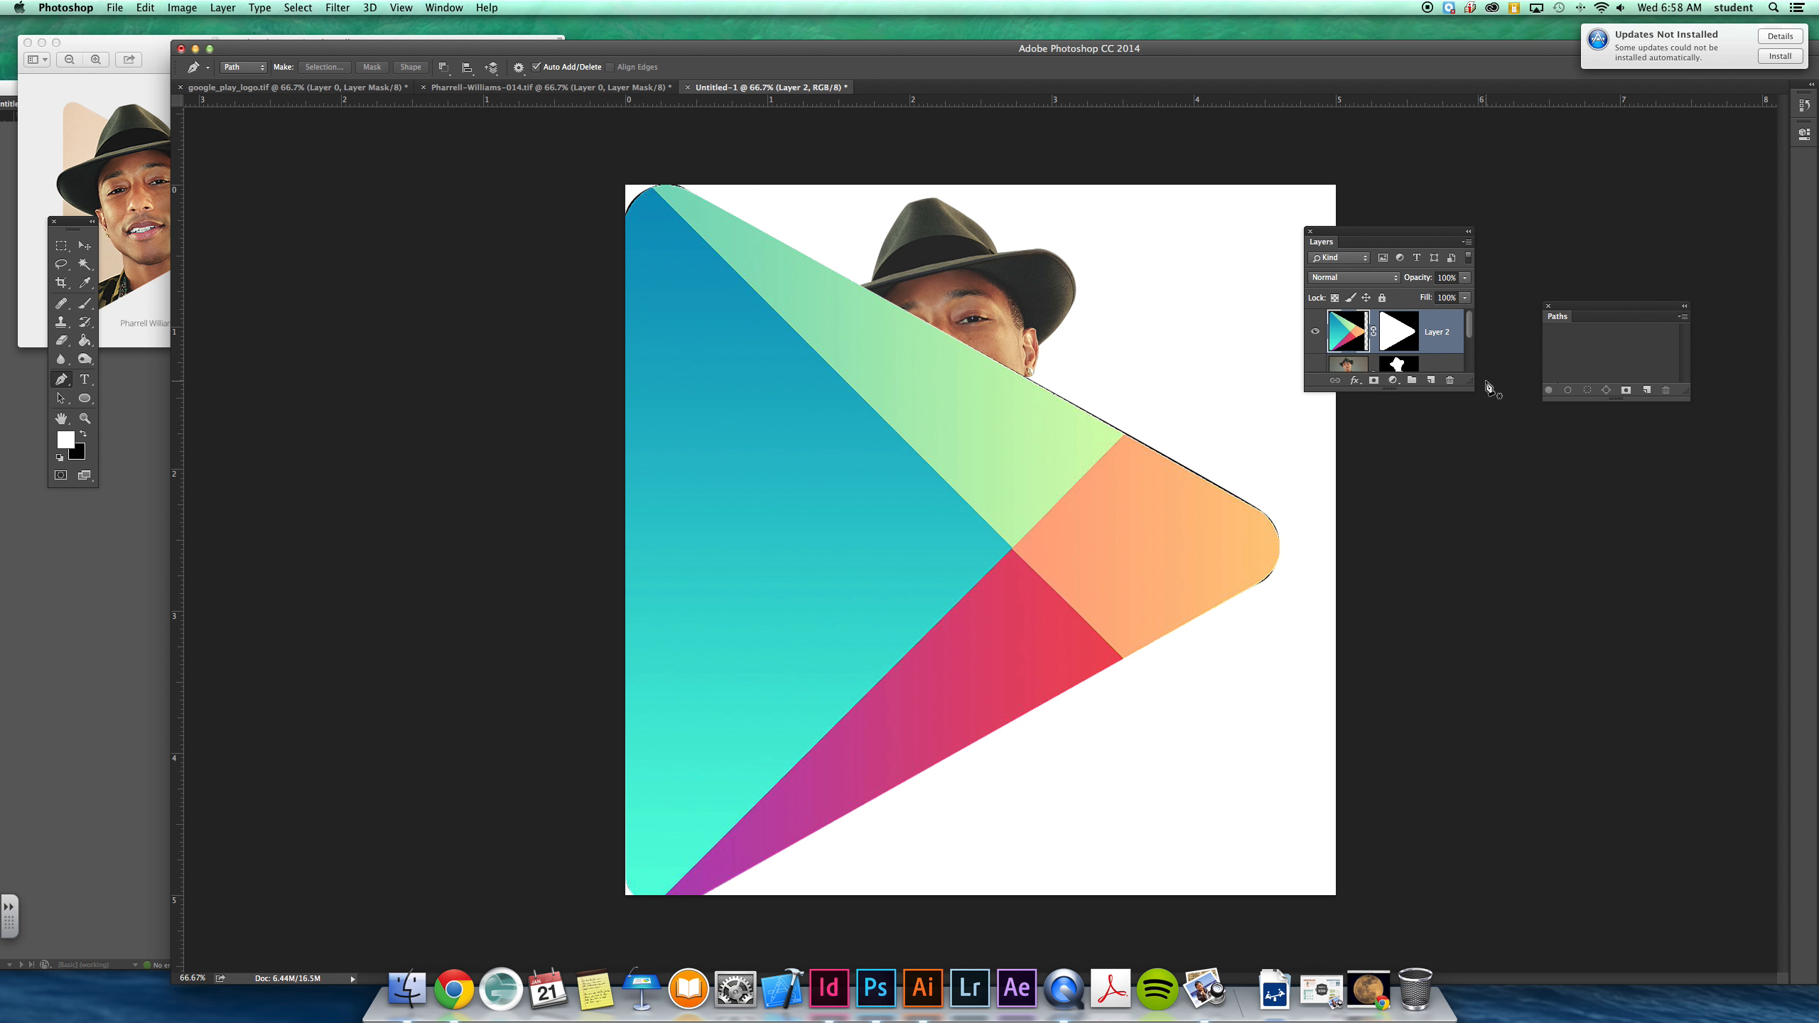
Enlarge the layer list, move the logo layer below the portrait layer, and delete the white Background layer.
{"action": "left_click_drag", "start_coordinate": [1468, 388], "coordinate": [1707, 621]}
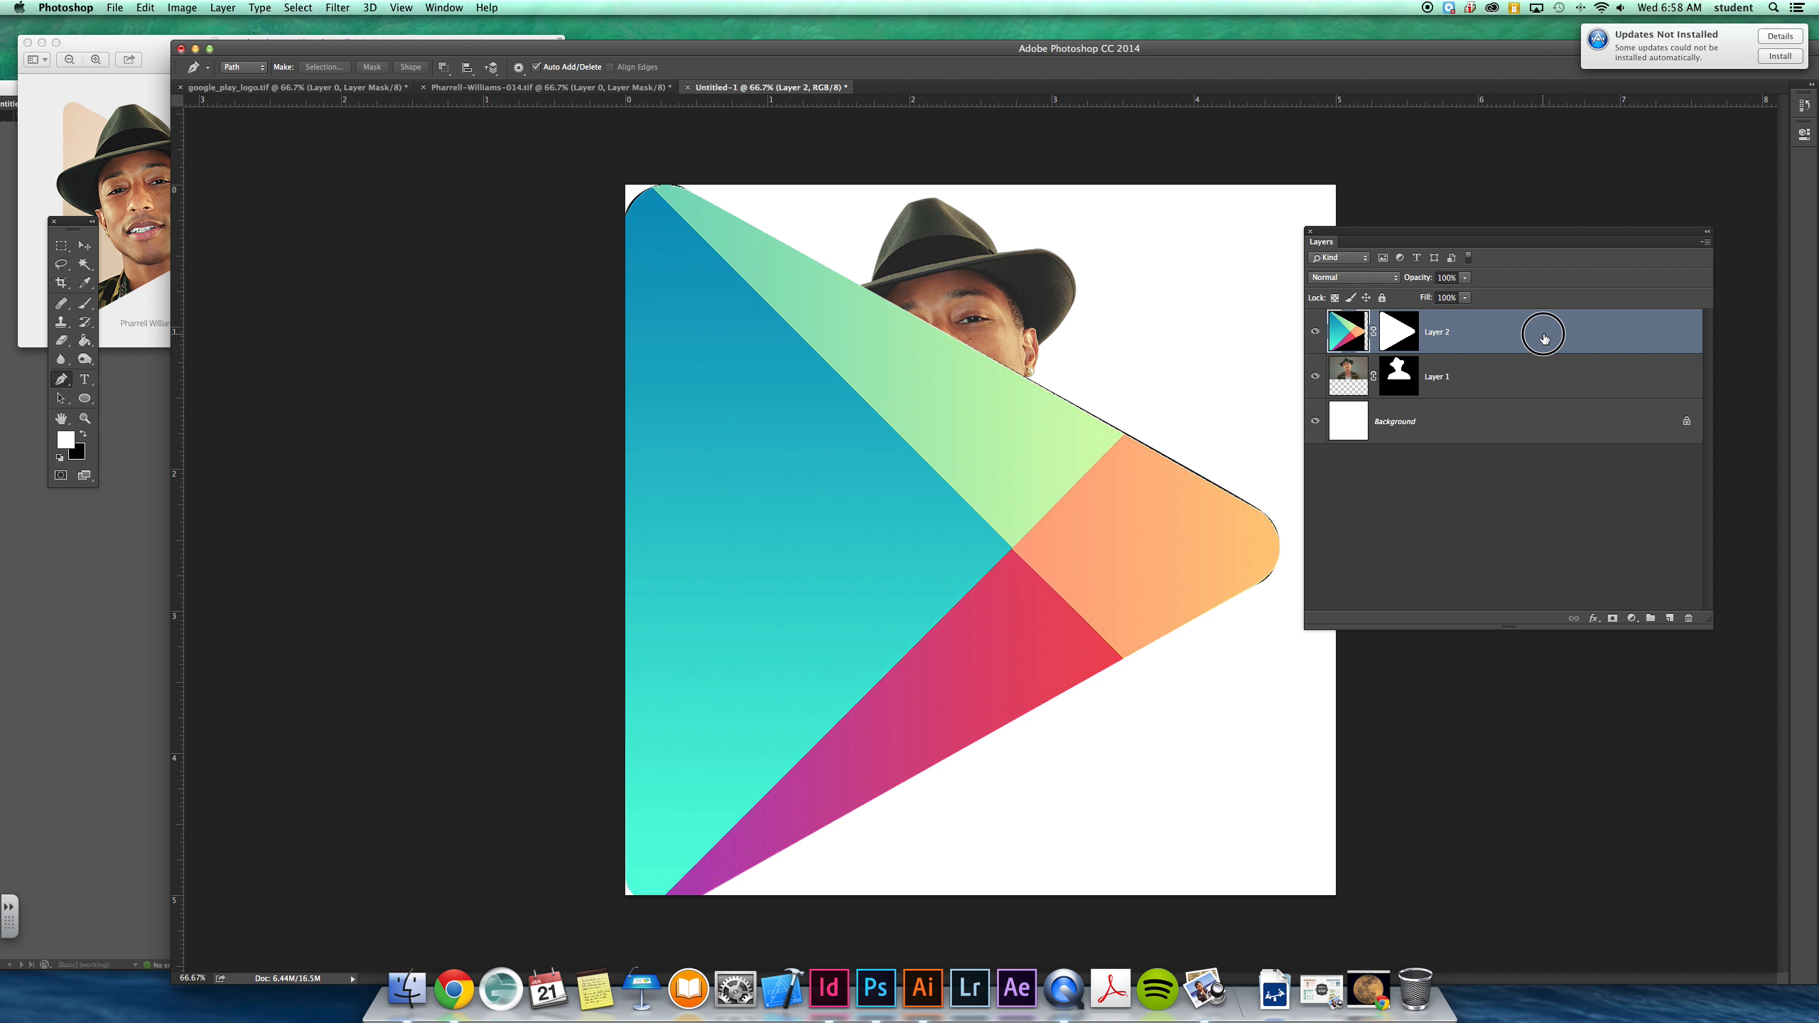
{"action": "left_click_drag", "start_coordinate": [1543, 337], "coordinate": [1546, 399]}
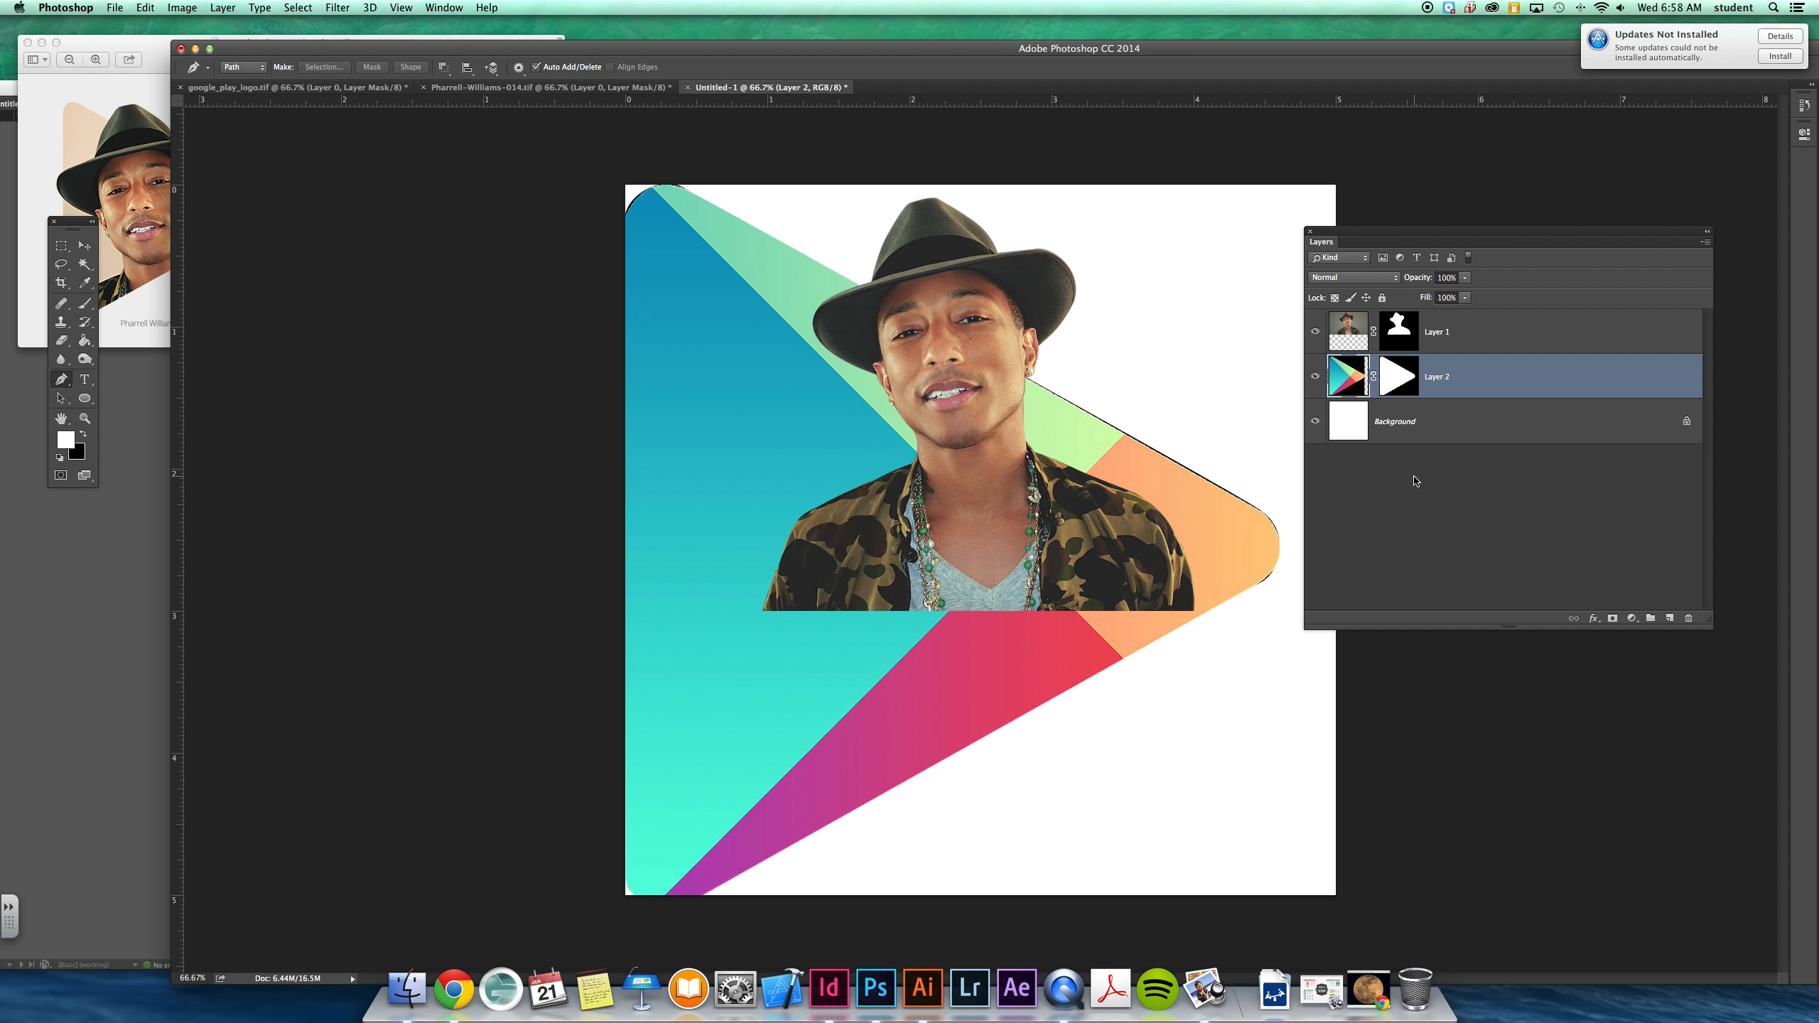
{"action": "left_click_drag", "start_coordinate": [1564, 423], "coordinate": [1688, 617]}
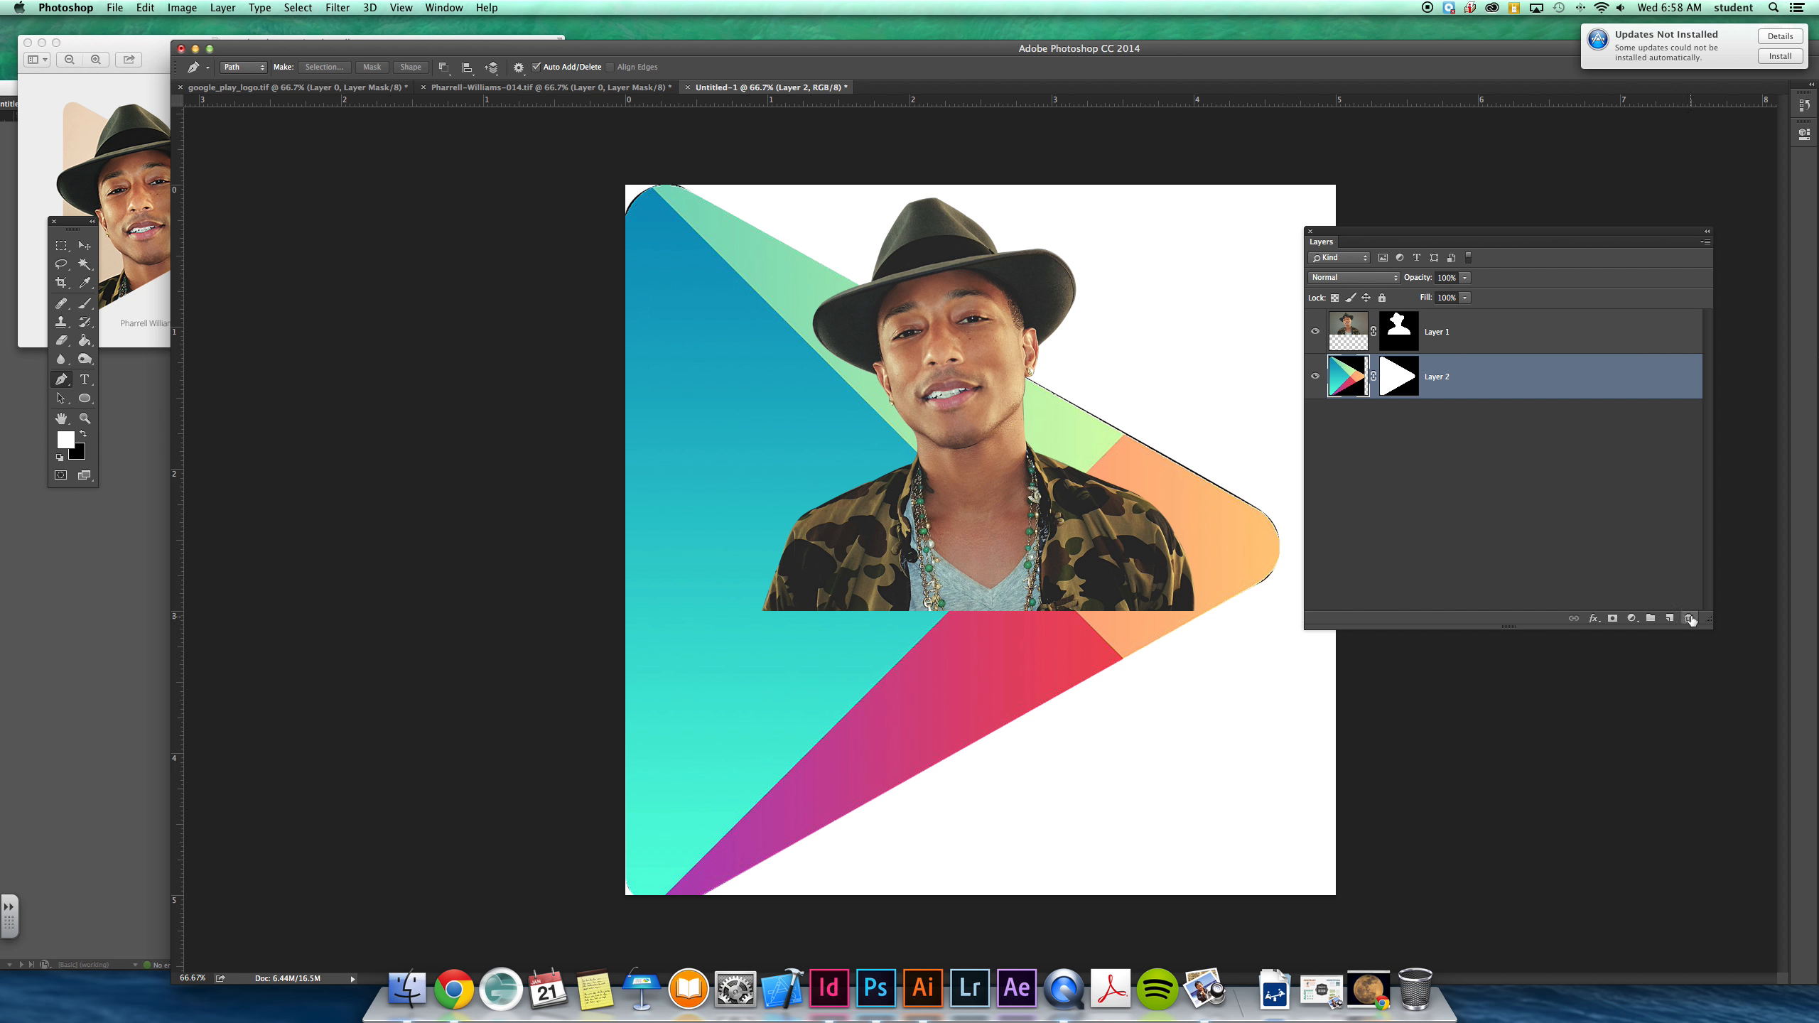
Scale the Google Play logo layer down to about 74.7% and position it behind the portrait.
{"action": "left_click", "coordinate": [80, 251]}
{"action": "left_click_drag", "start_coordinate": [630, 183], "coordinate": [717, 269]}
{"action": "left_click_drag", "start_coordinate": [748, 409], "coordinate": [799, 387]}
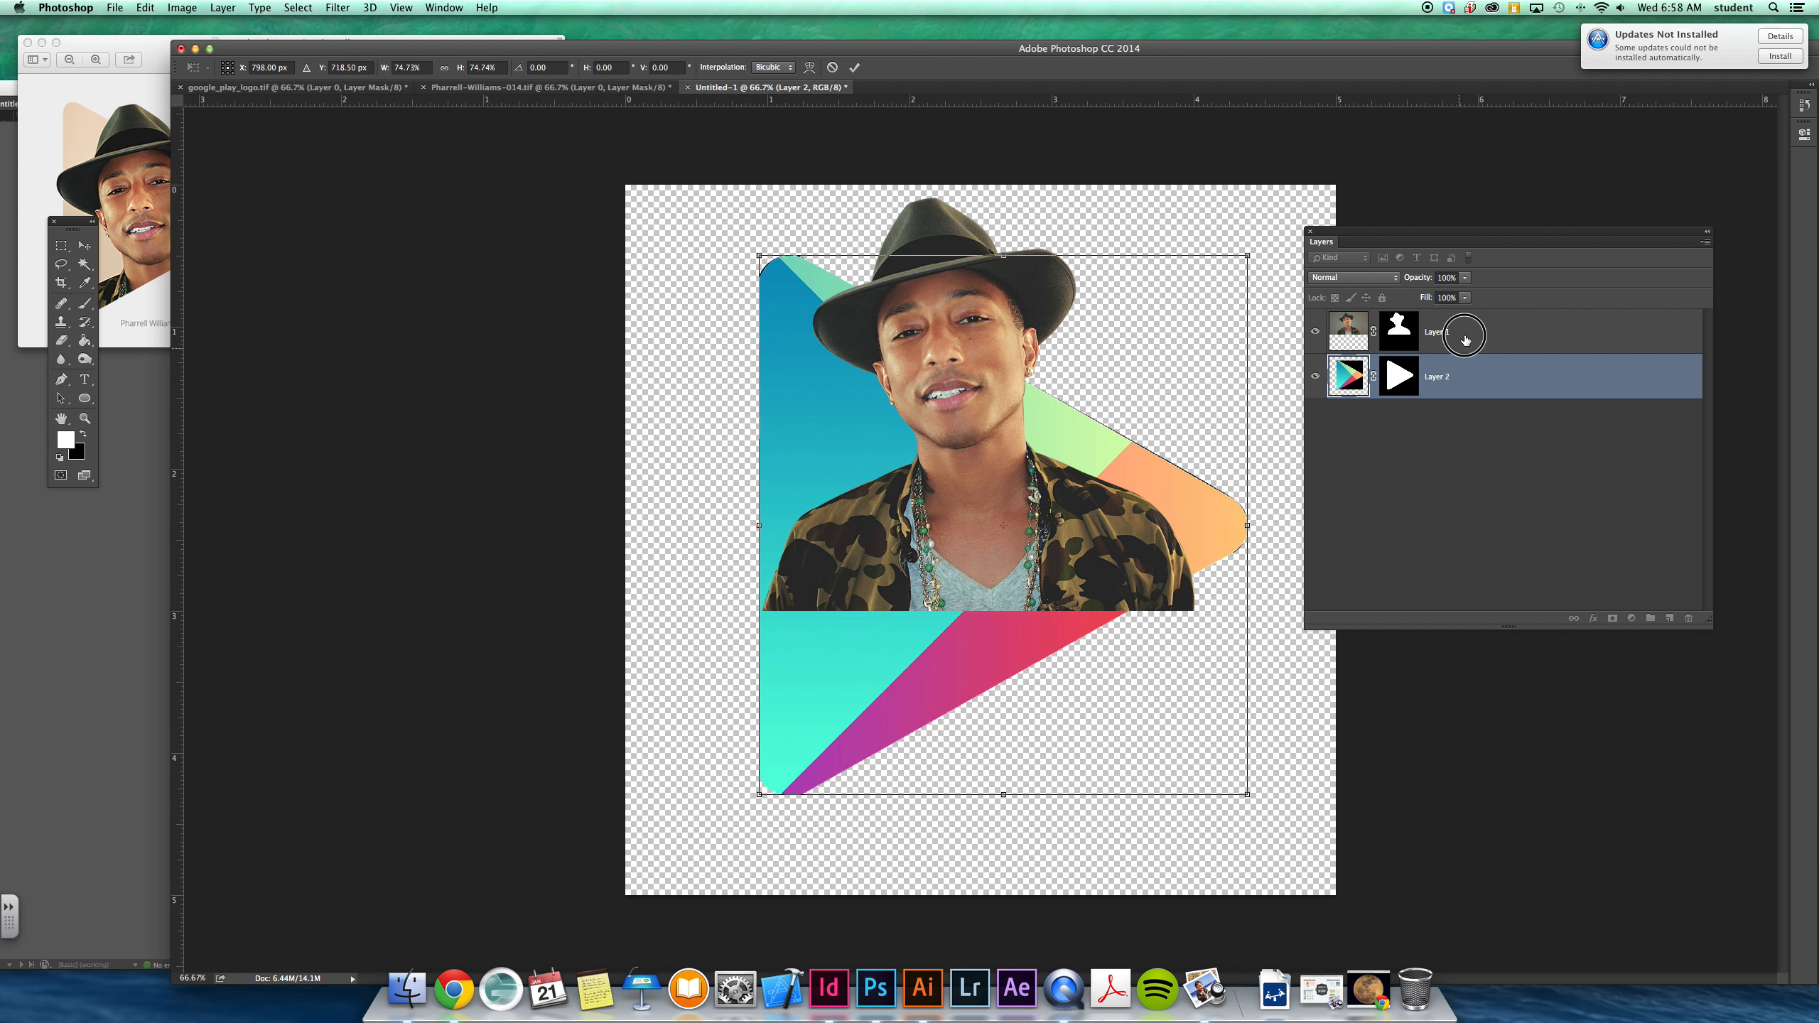
{"action": "key", "text": "Return"}
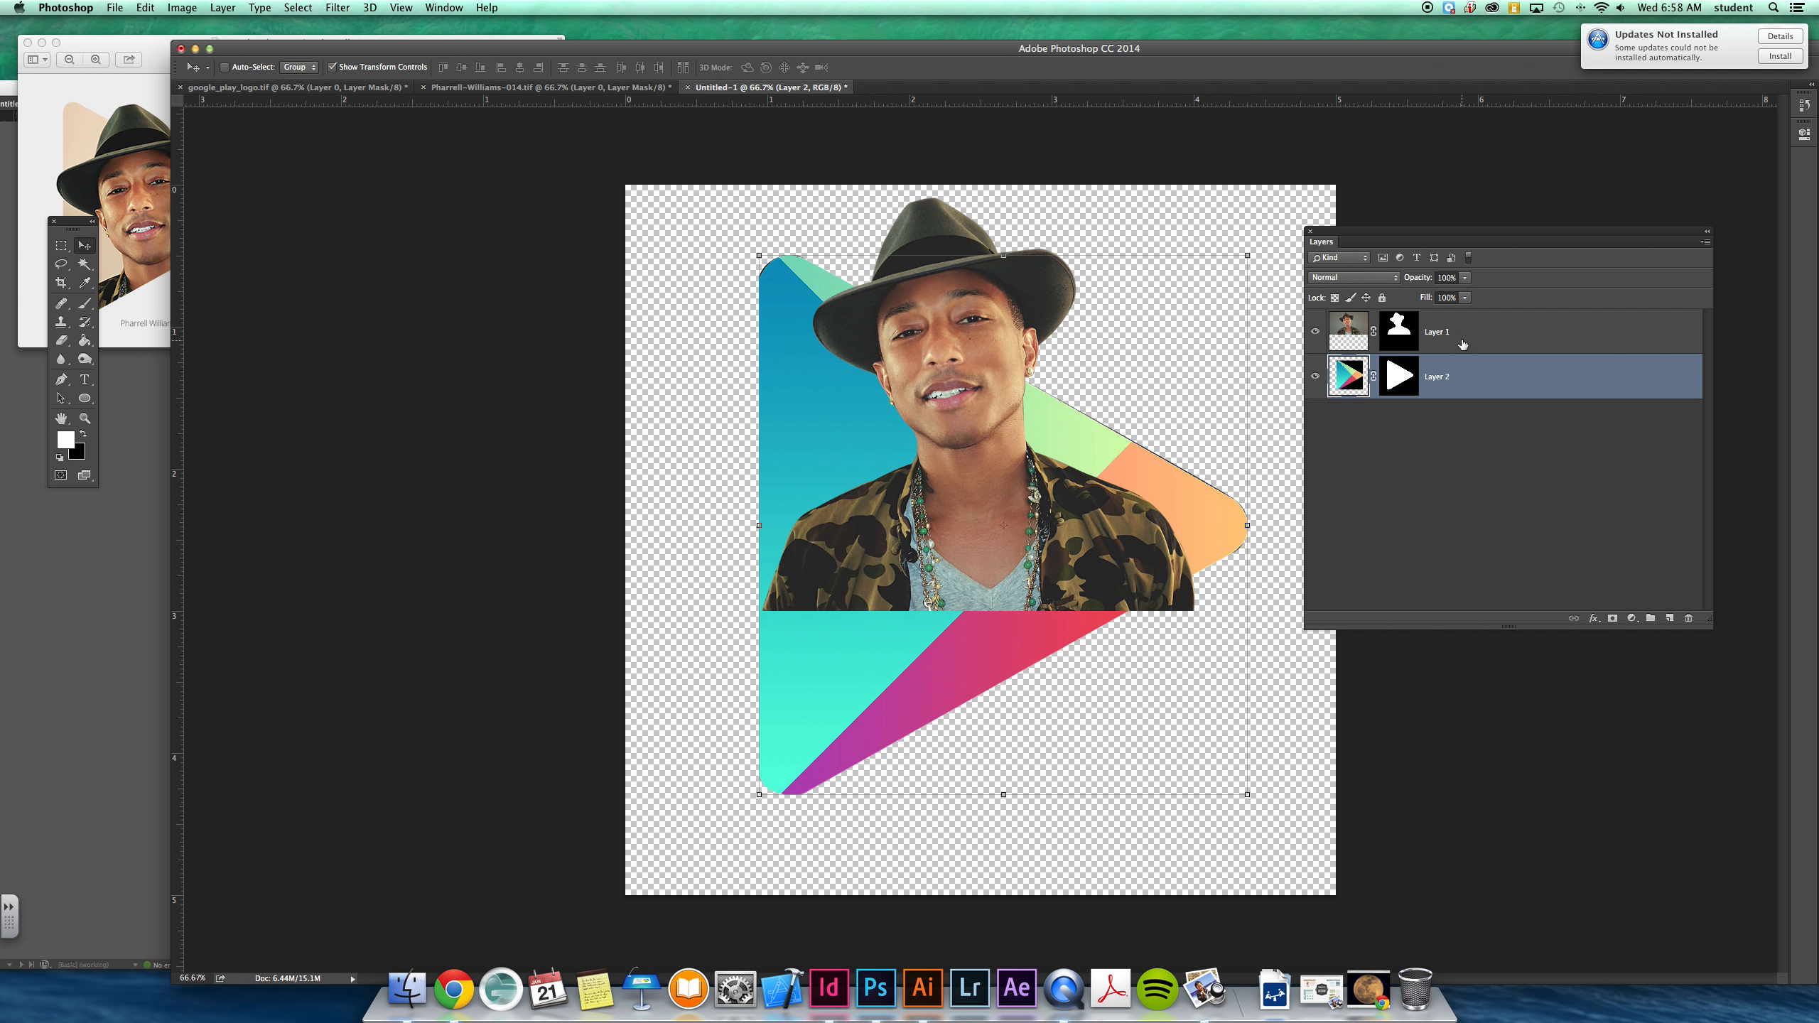
Move the portrait layer down over the logo and enlarge it to about 132%, repositioning it and the window to compare with the reference.
{"action": "left_click", "coordinate": [1462, 343]}
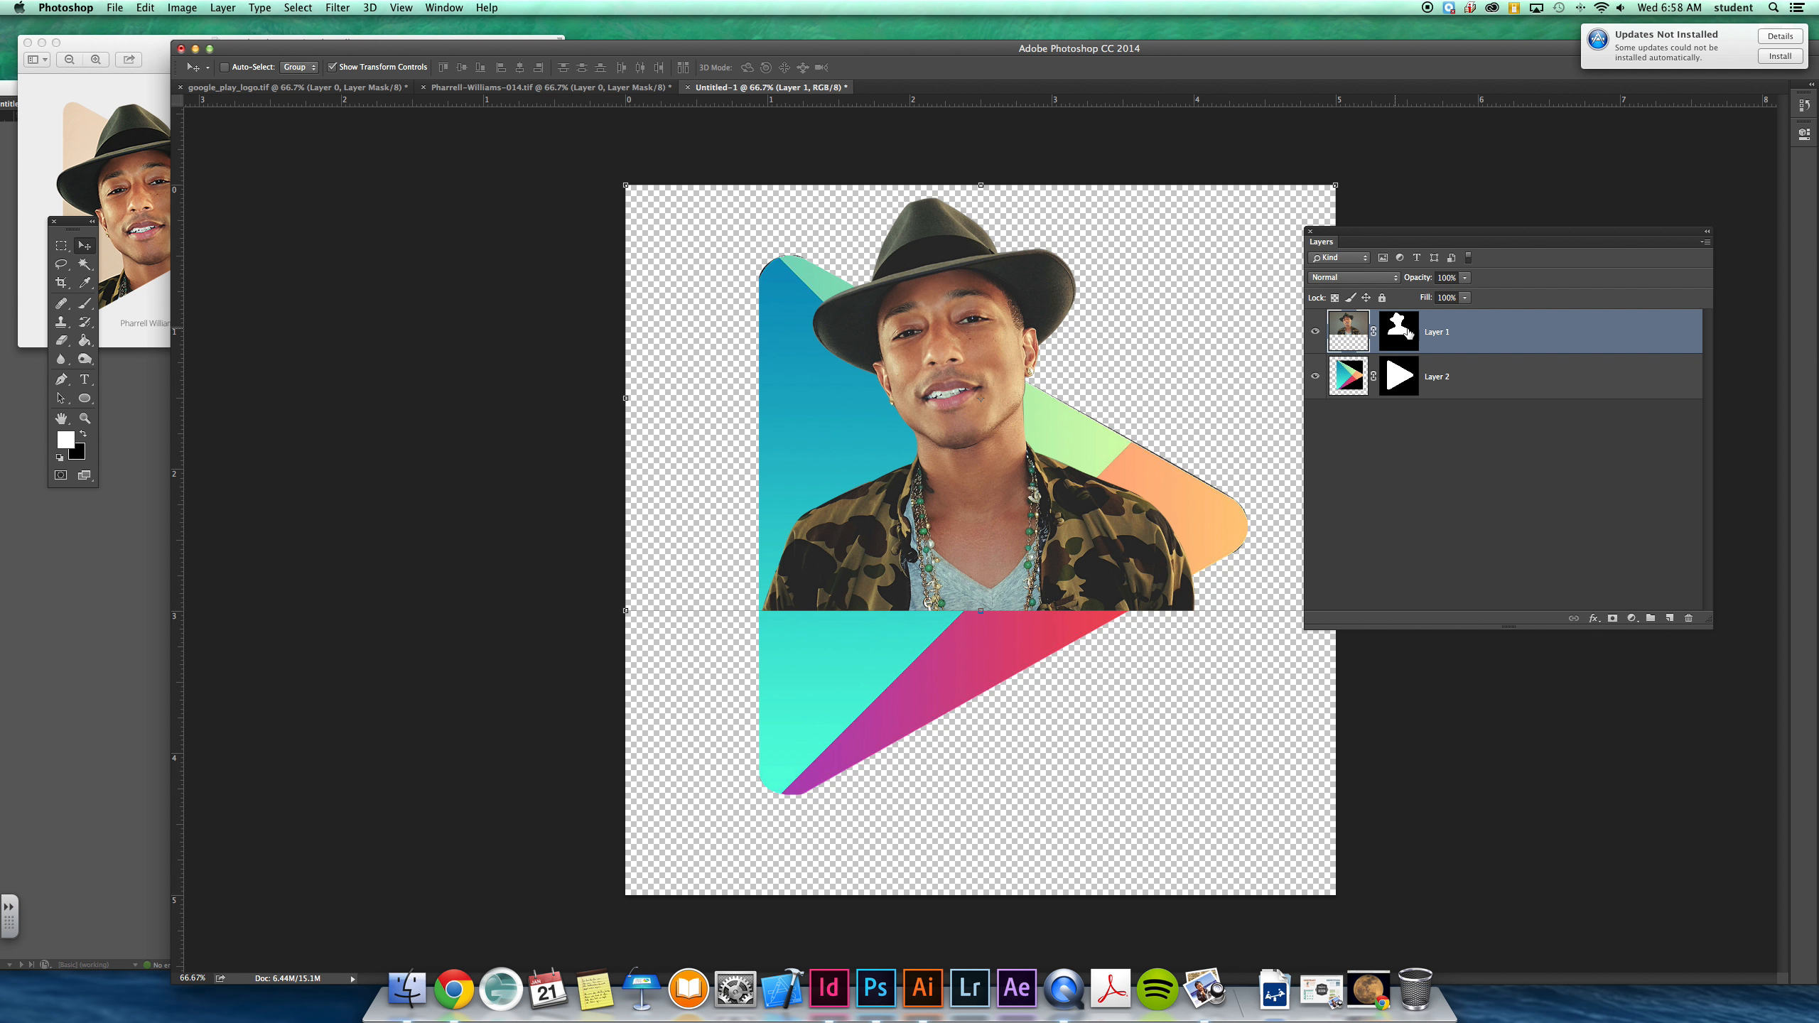
{"action": "left_click_drag", "start_coordinate": [994, 346], "coordinate": [942, 474]}
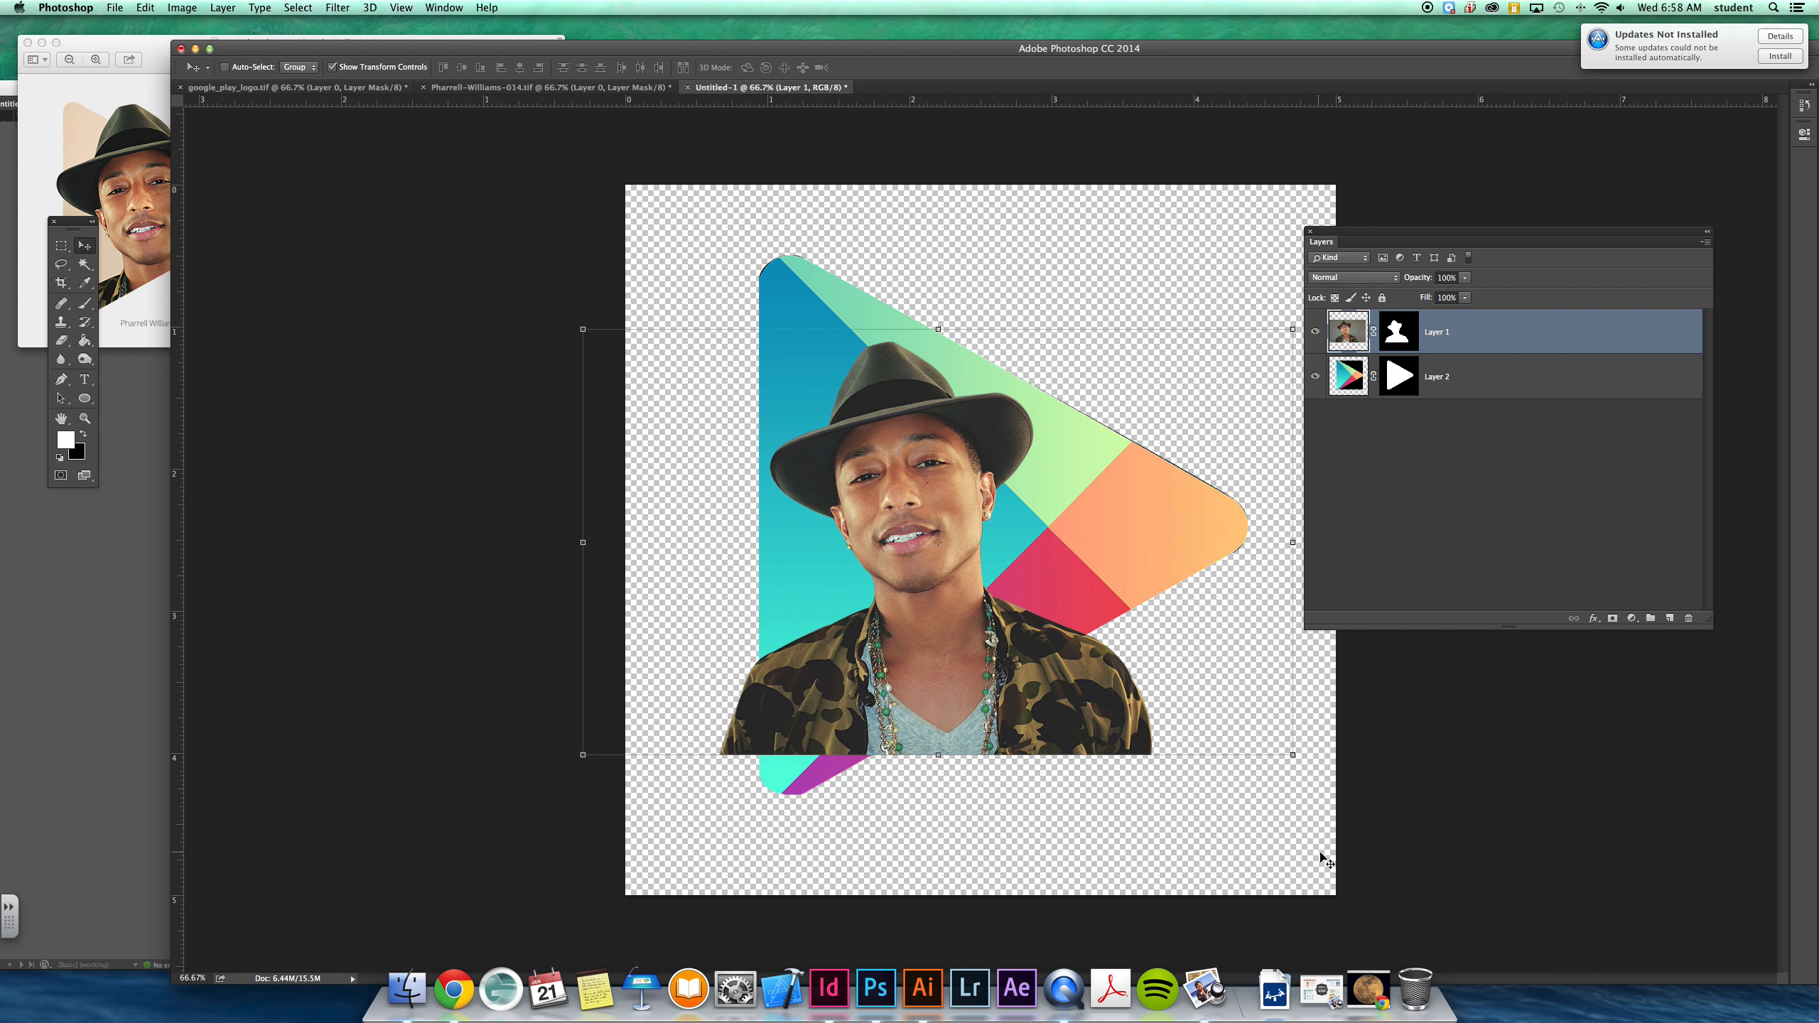
{"action": "left_click_drag", "start_coordinate": [1288, 751], "coordinate": [1335, 891]}
{"action": "left_click_drag", "start_coordinate": [499, 50], "coordinate": [593, 35]}
{"action": "left_click_drag", "start_coordinate": [1199, 745], "coordinate": [1092, 646]}
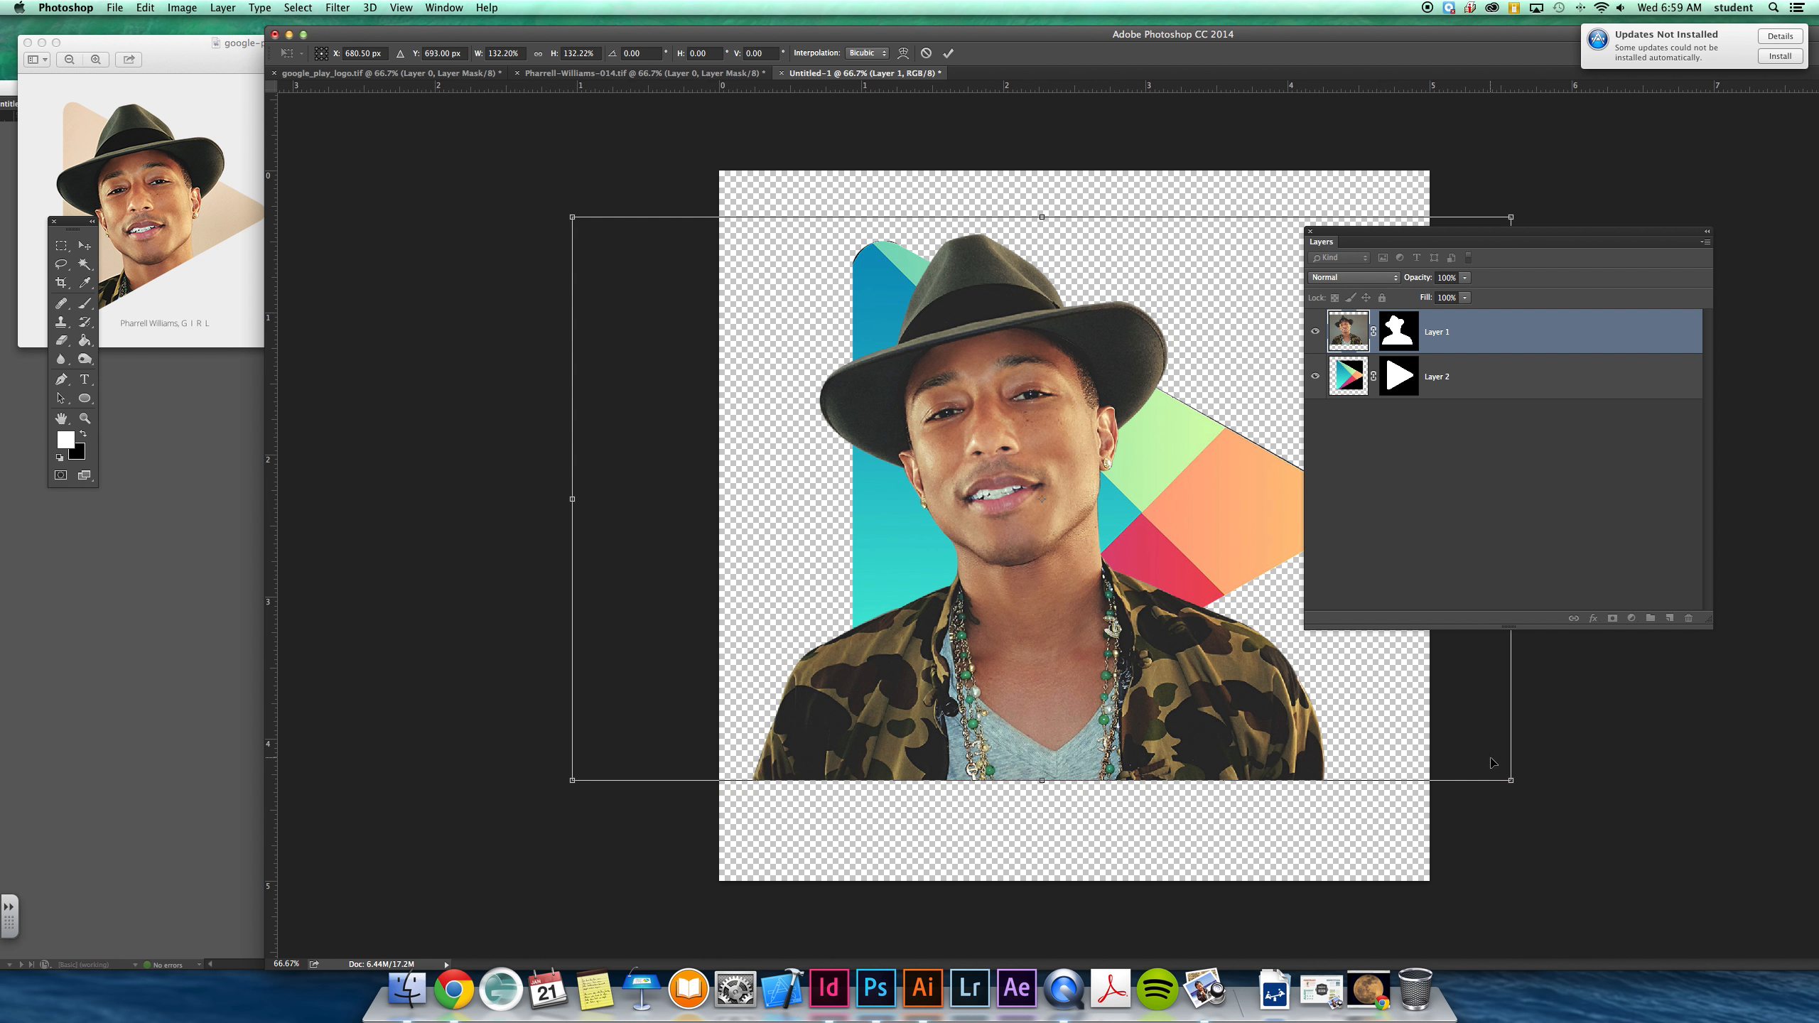
{"action": "key", "text": "Return"}
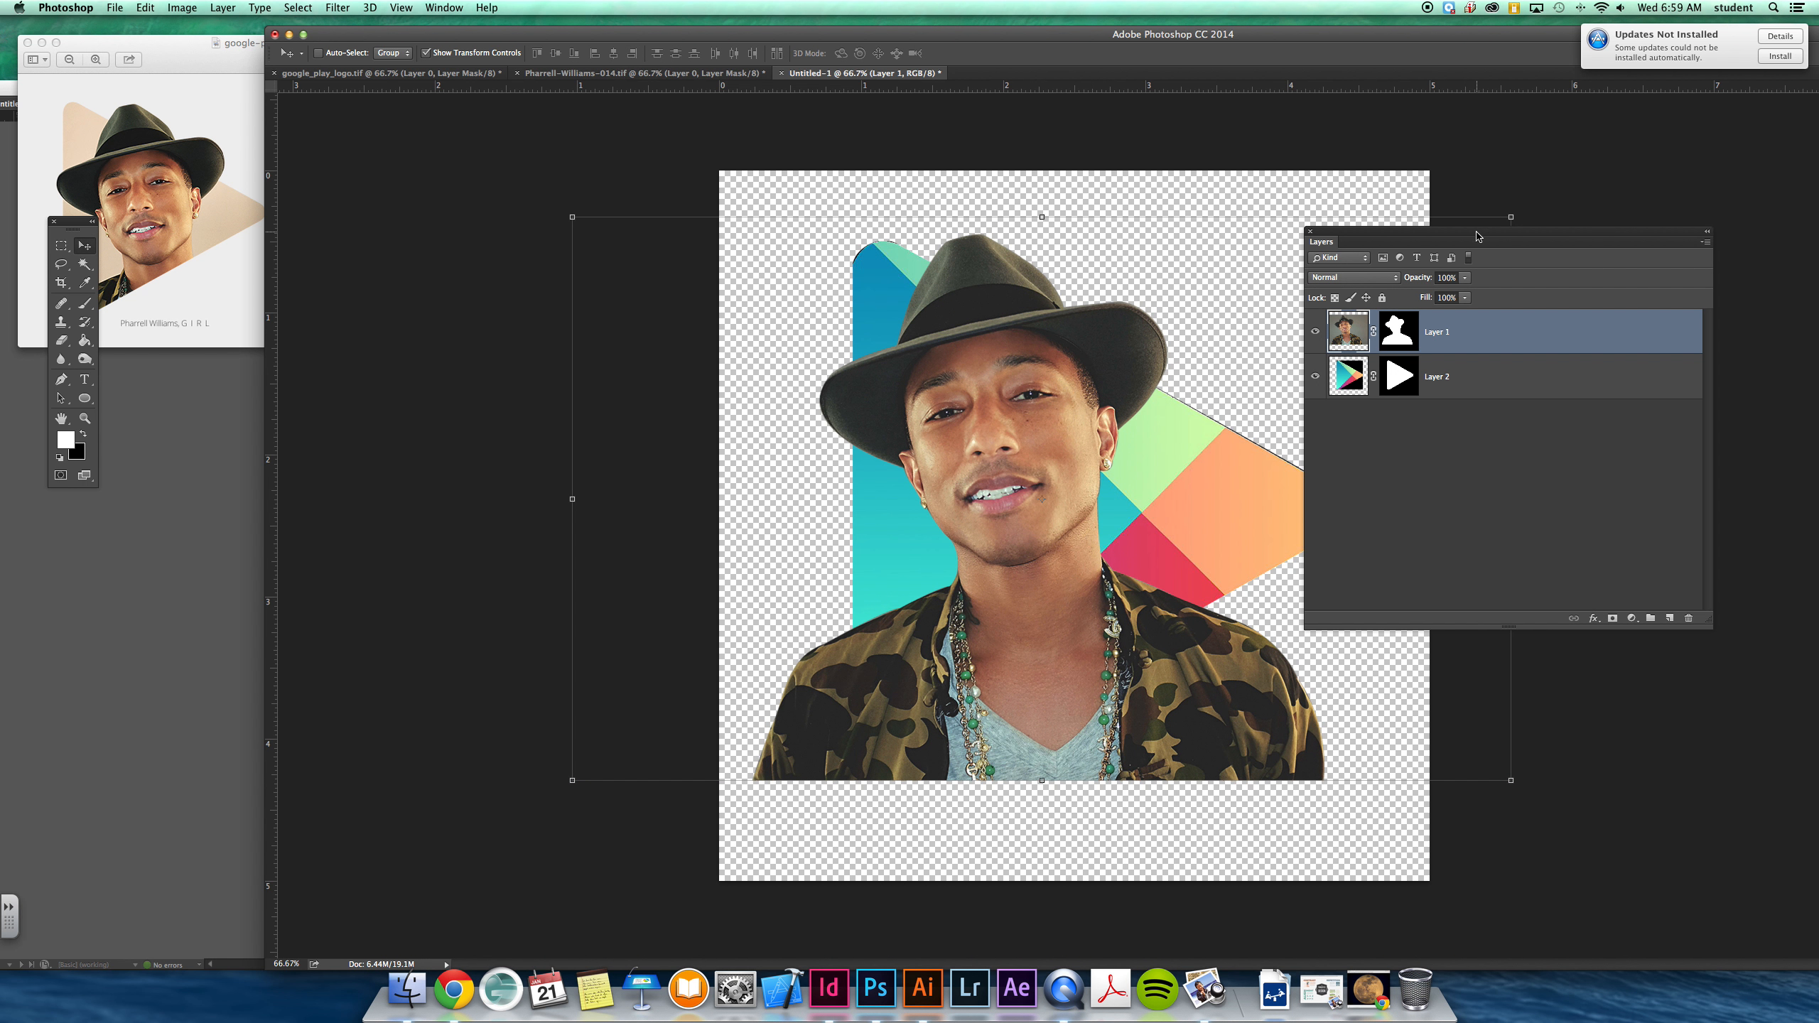
Move the layer list off the artwork and load the logo layer's triangle mask as a selection.
{"action": "left_click_drag", "start_coordinate": [1476, 236], "coordinate": [1604, 176]}
{"action": "left_click", "coordinate": [1595, 323]}
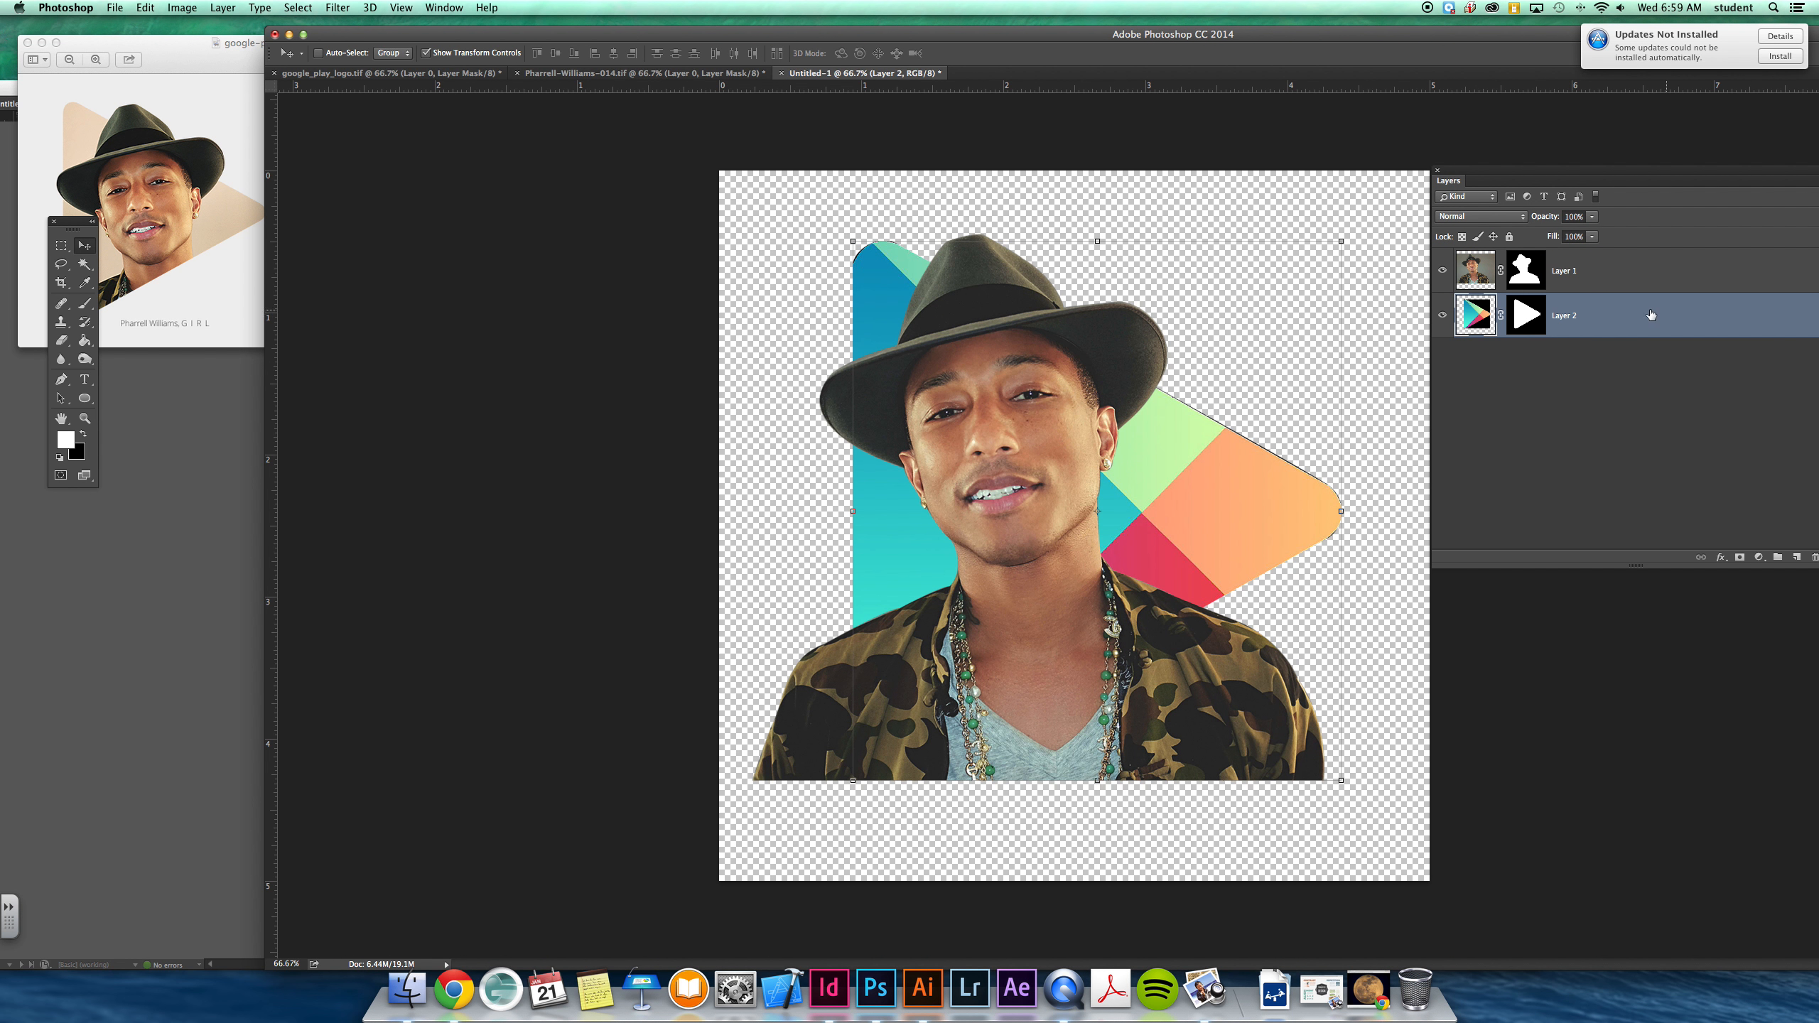
{"action": "left_click", "coordinate": [1578, 327], "text": "super"}
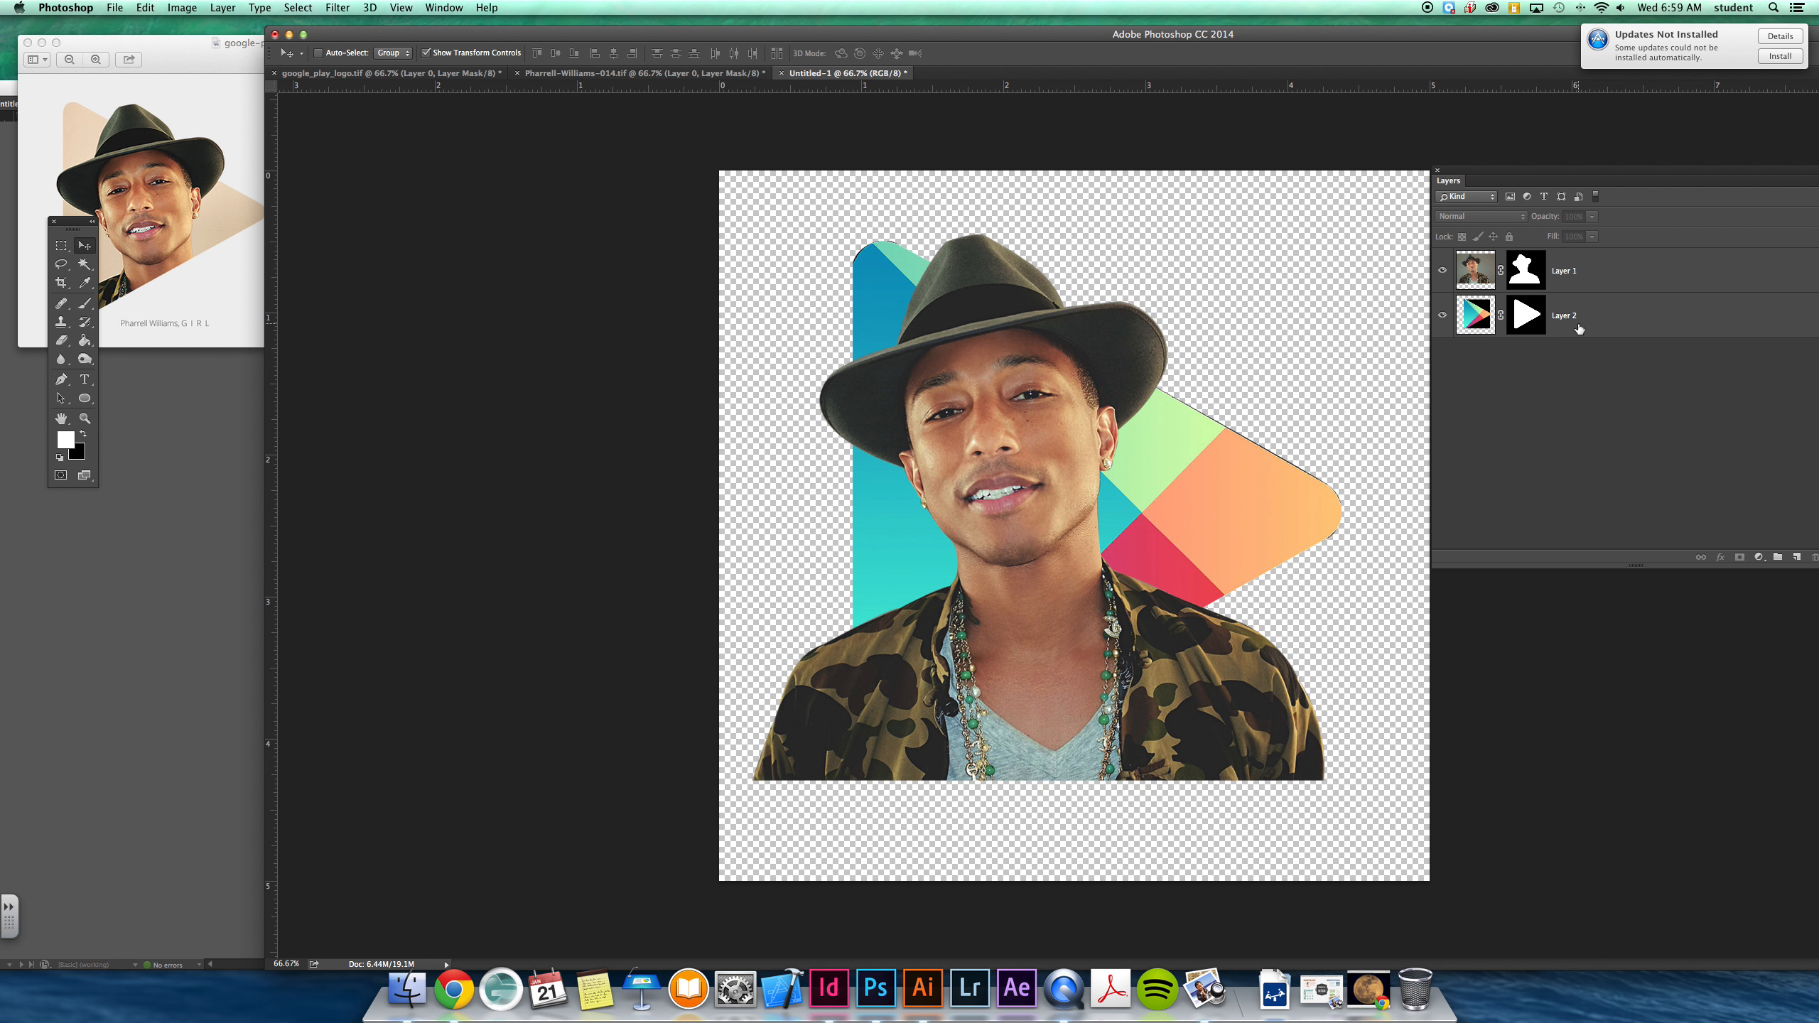
{"action": "left_click", "coordinate": [1476, 315], "text": "super"}
{"action": "left_click", "coordinate": [1529, 321]}
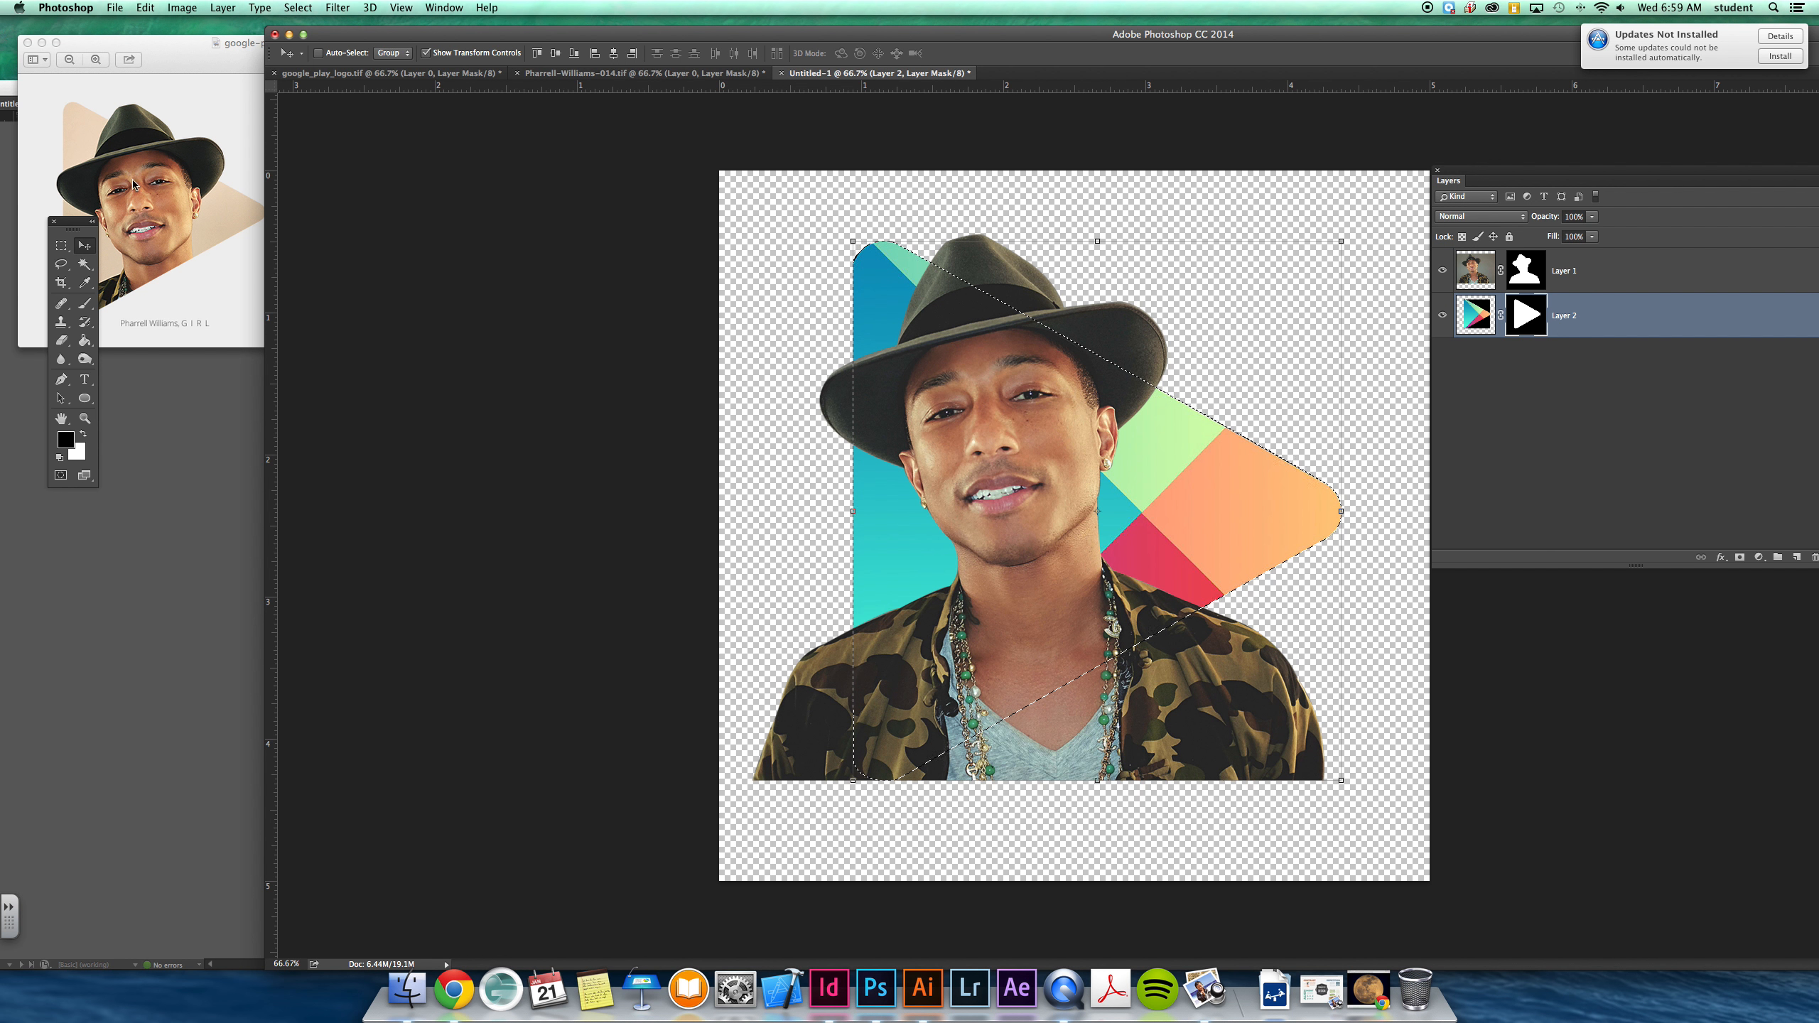
Activate the Eyedropper tool, close the google-play-music-pharrell.png reference image, and return to the Photoshop composite.
{"action": "left_click", "coordinate": [86, 282]}
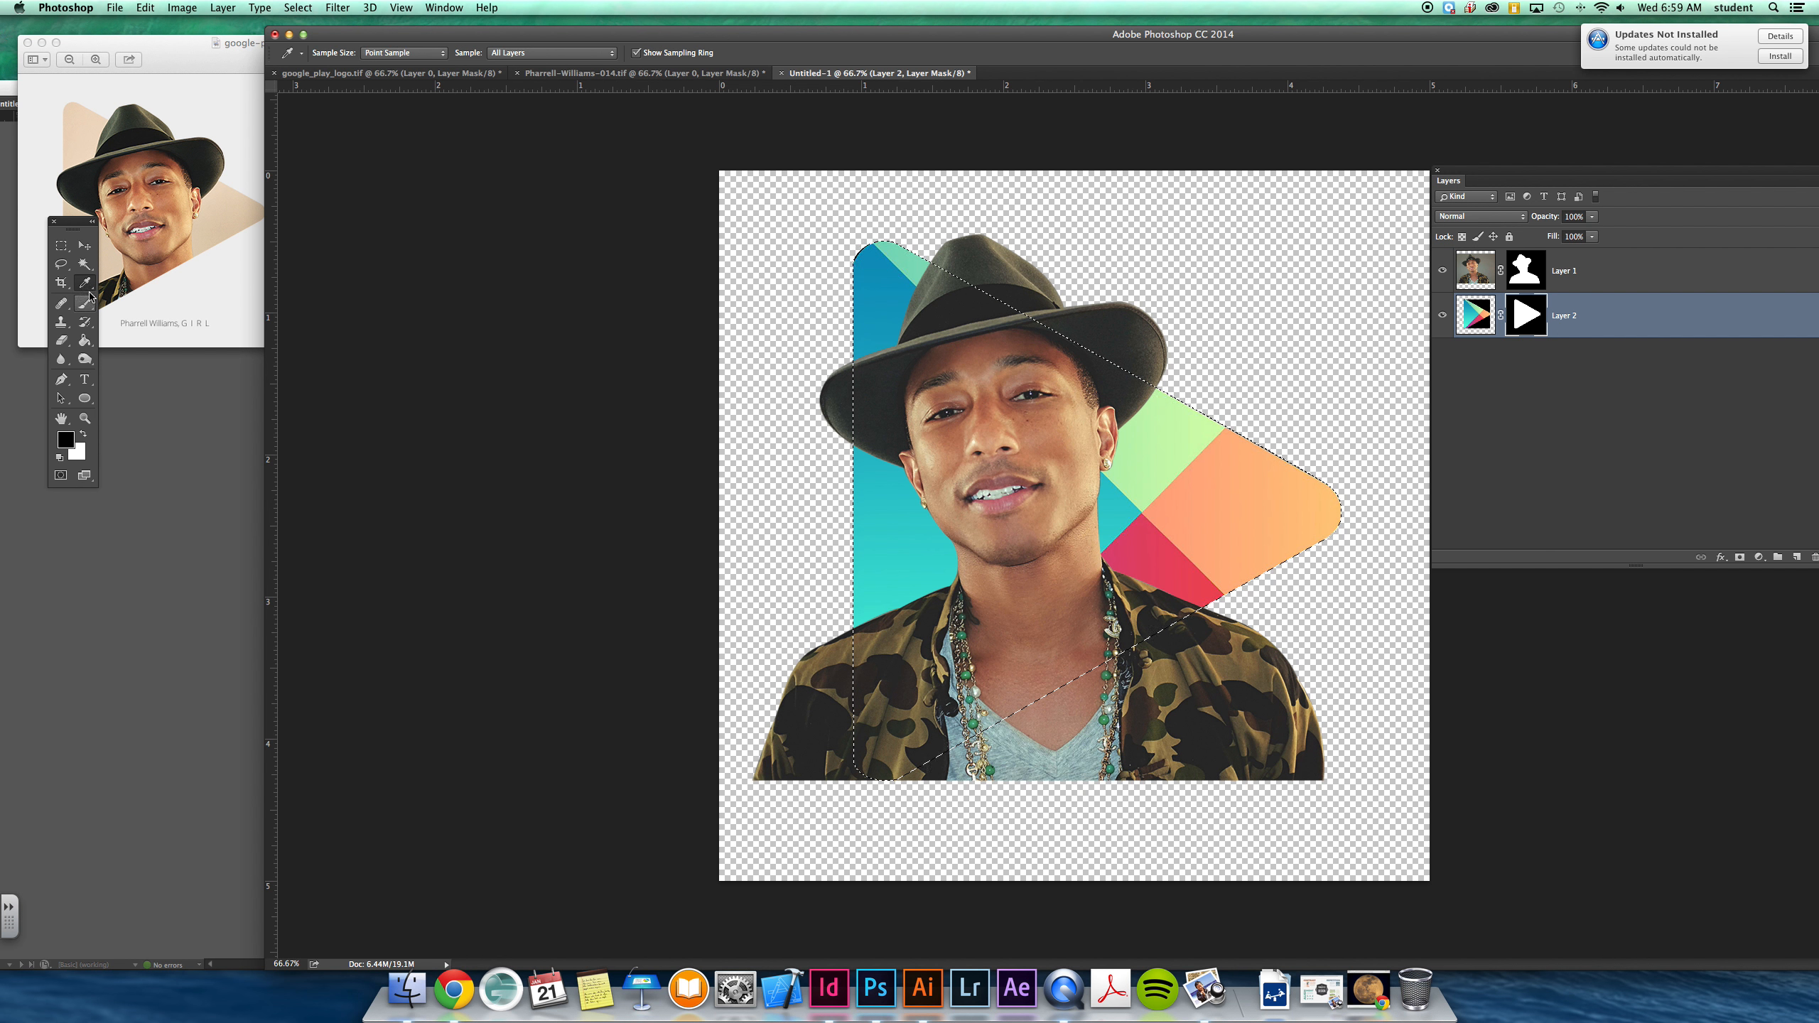
{"action": "left_click", "coordinate": [219, 221]}
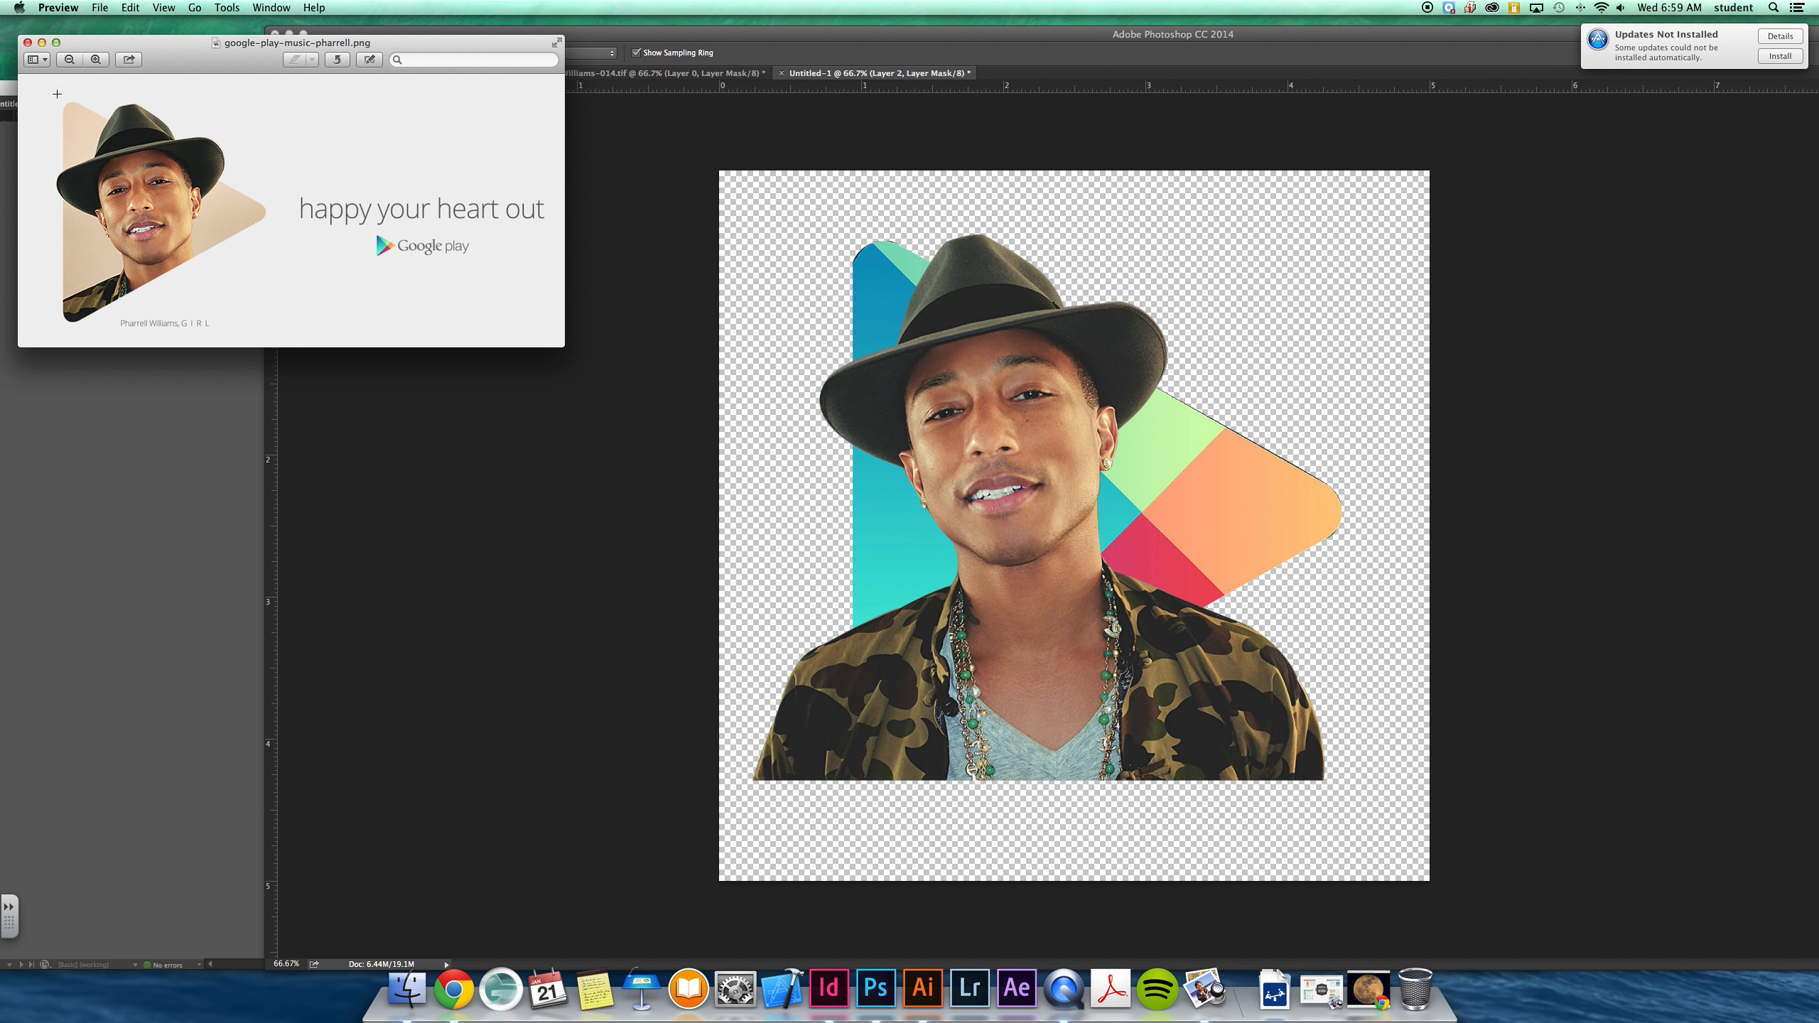
{"action": "left_click", "coordinate": [27, 41]}
{"action": "left_click", "coordinate": [551, 366]}
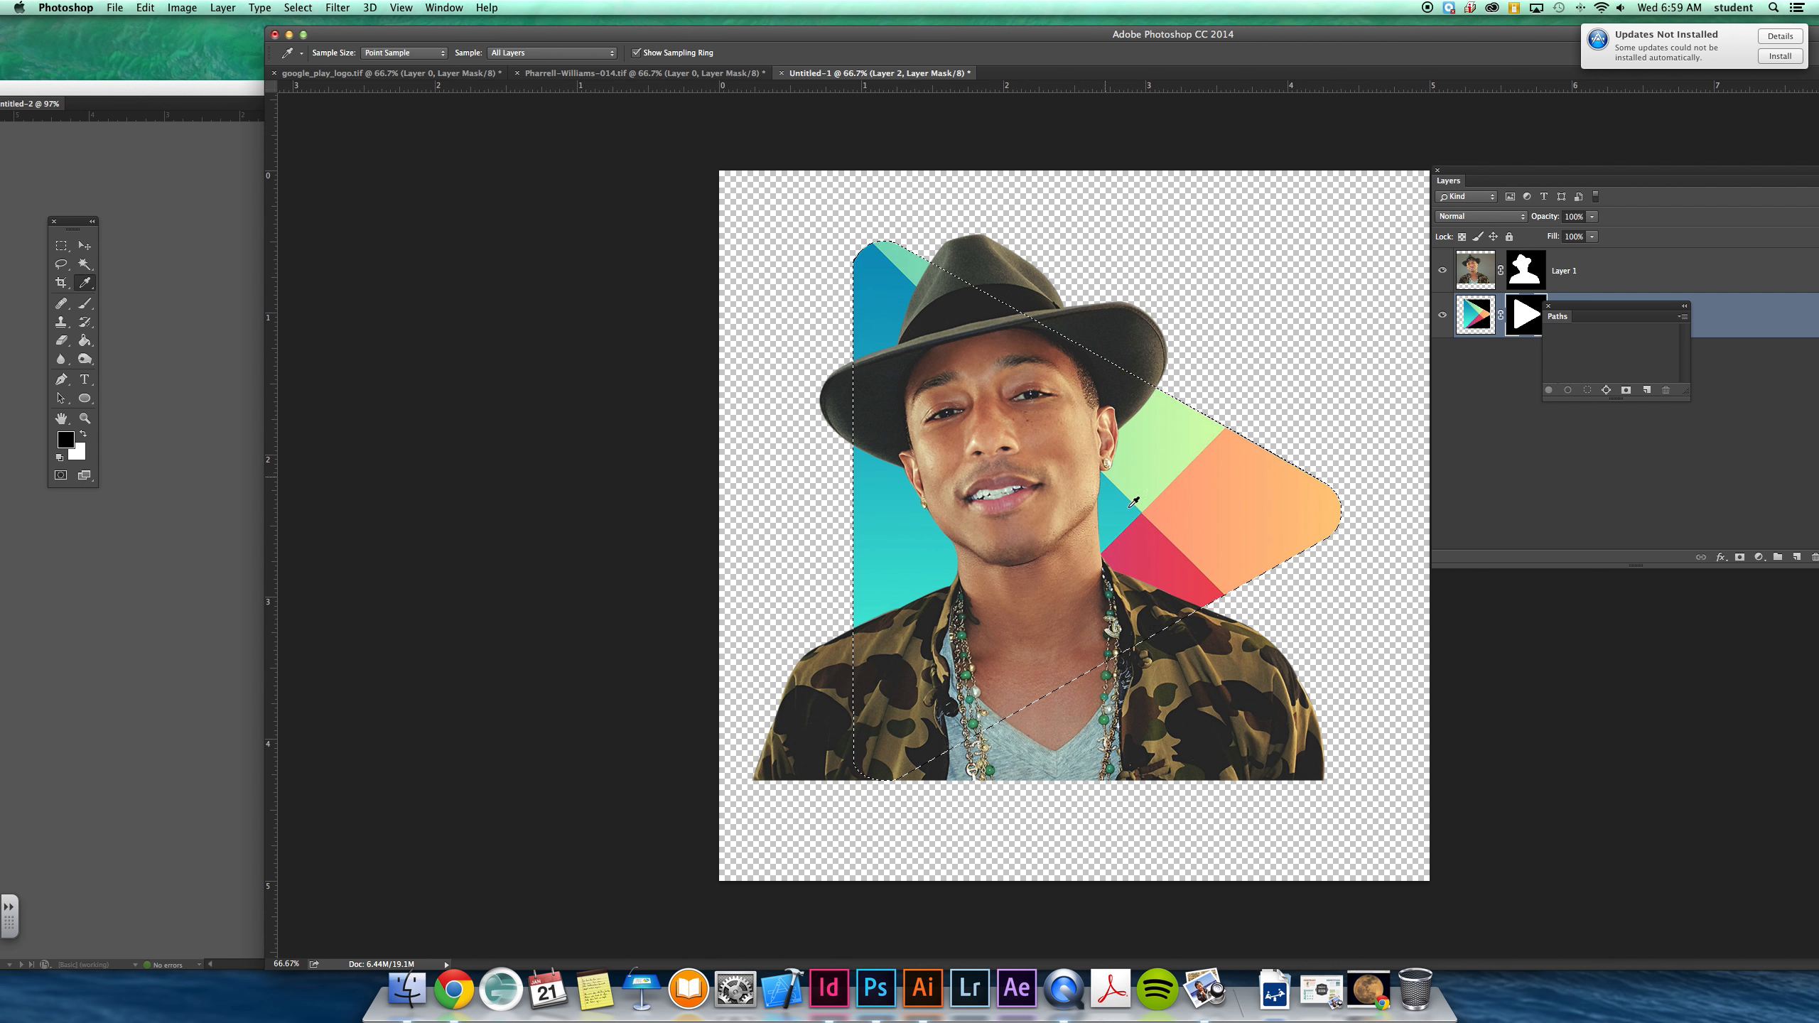
Try to fill the selected triangle on the logo's layer mask with a custom bright blue, and undo the fill.
{"action": "left_click_drag", "start_coordinate": [141, 6], "coordinate": [514, 313]}
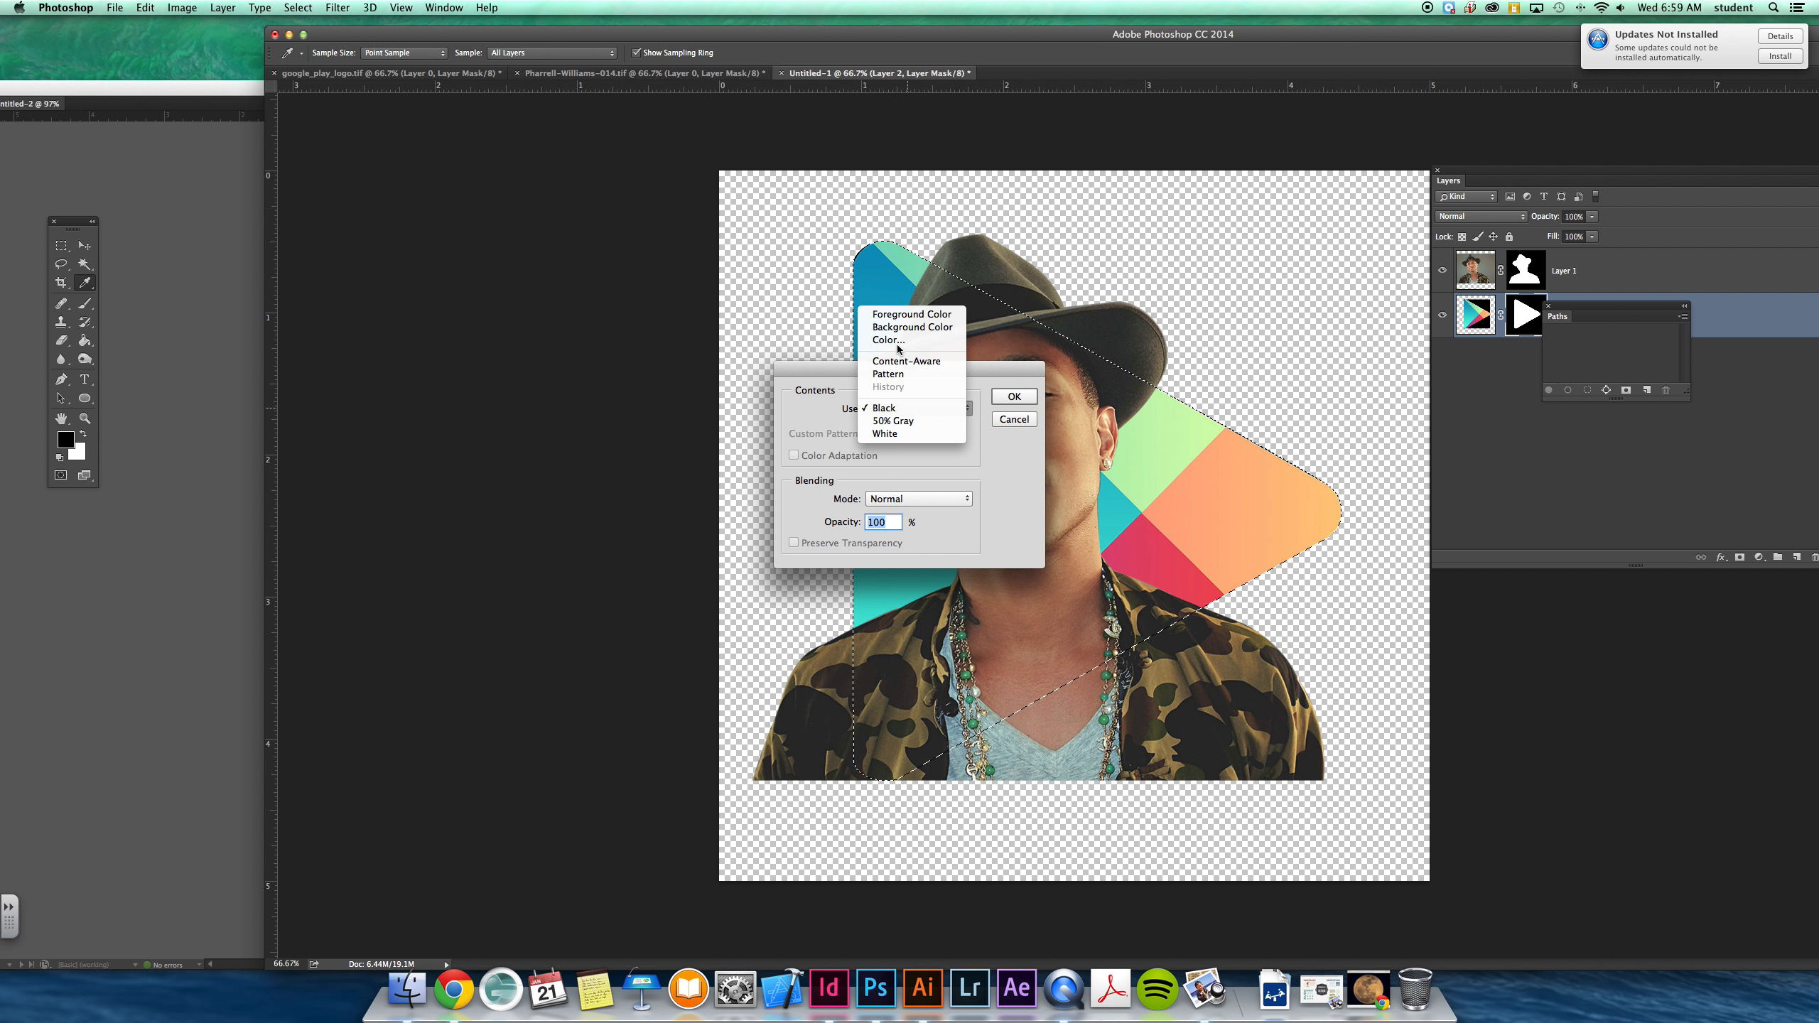
{"action": "left_click", "coordinate": [895, 342]}
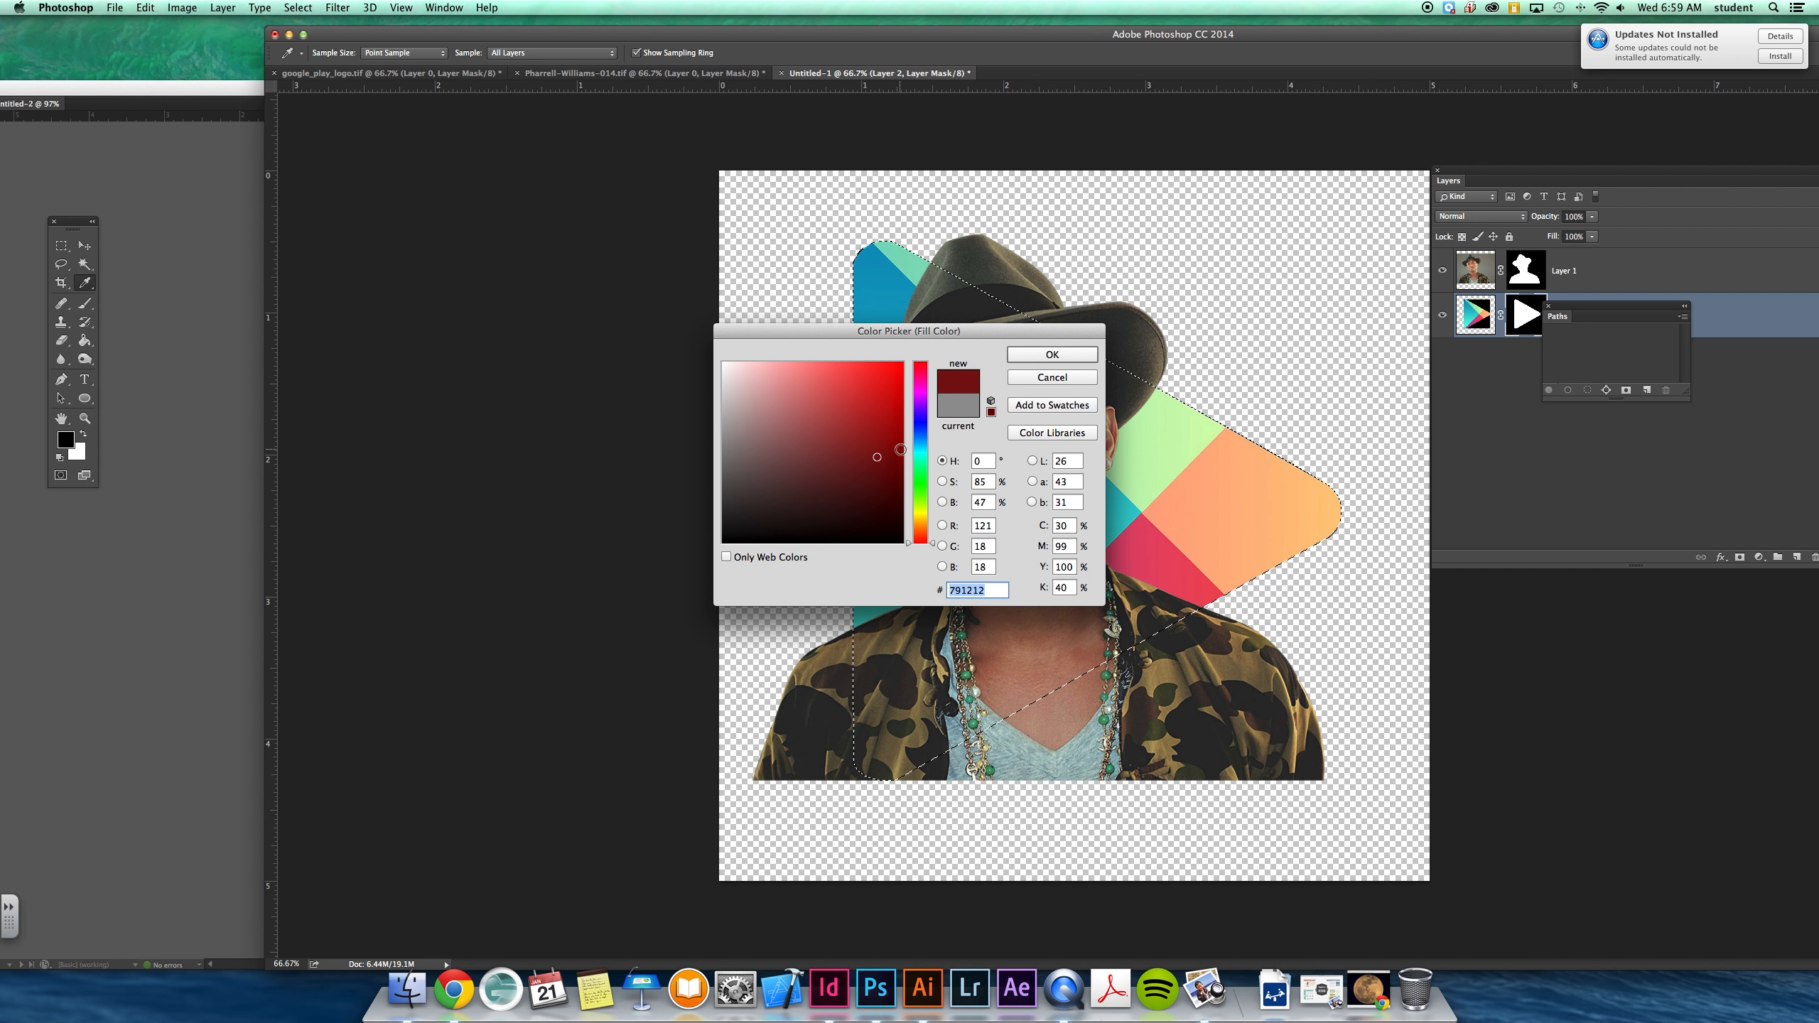
{"action": "left_click", "coordinate": [920, 444]}
{"action": "left_click", "coordinate": [1067, 350]}
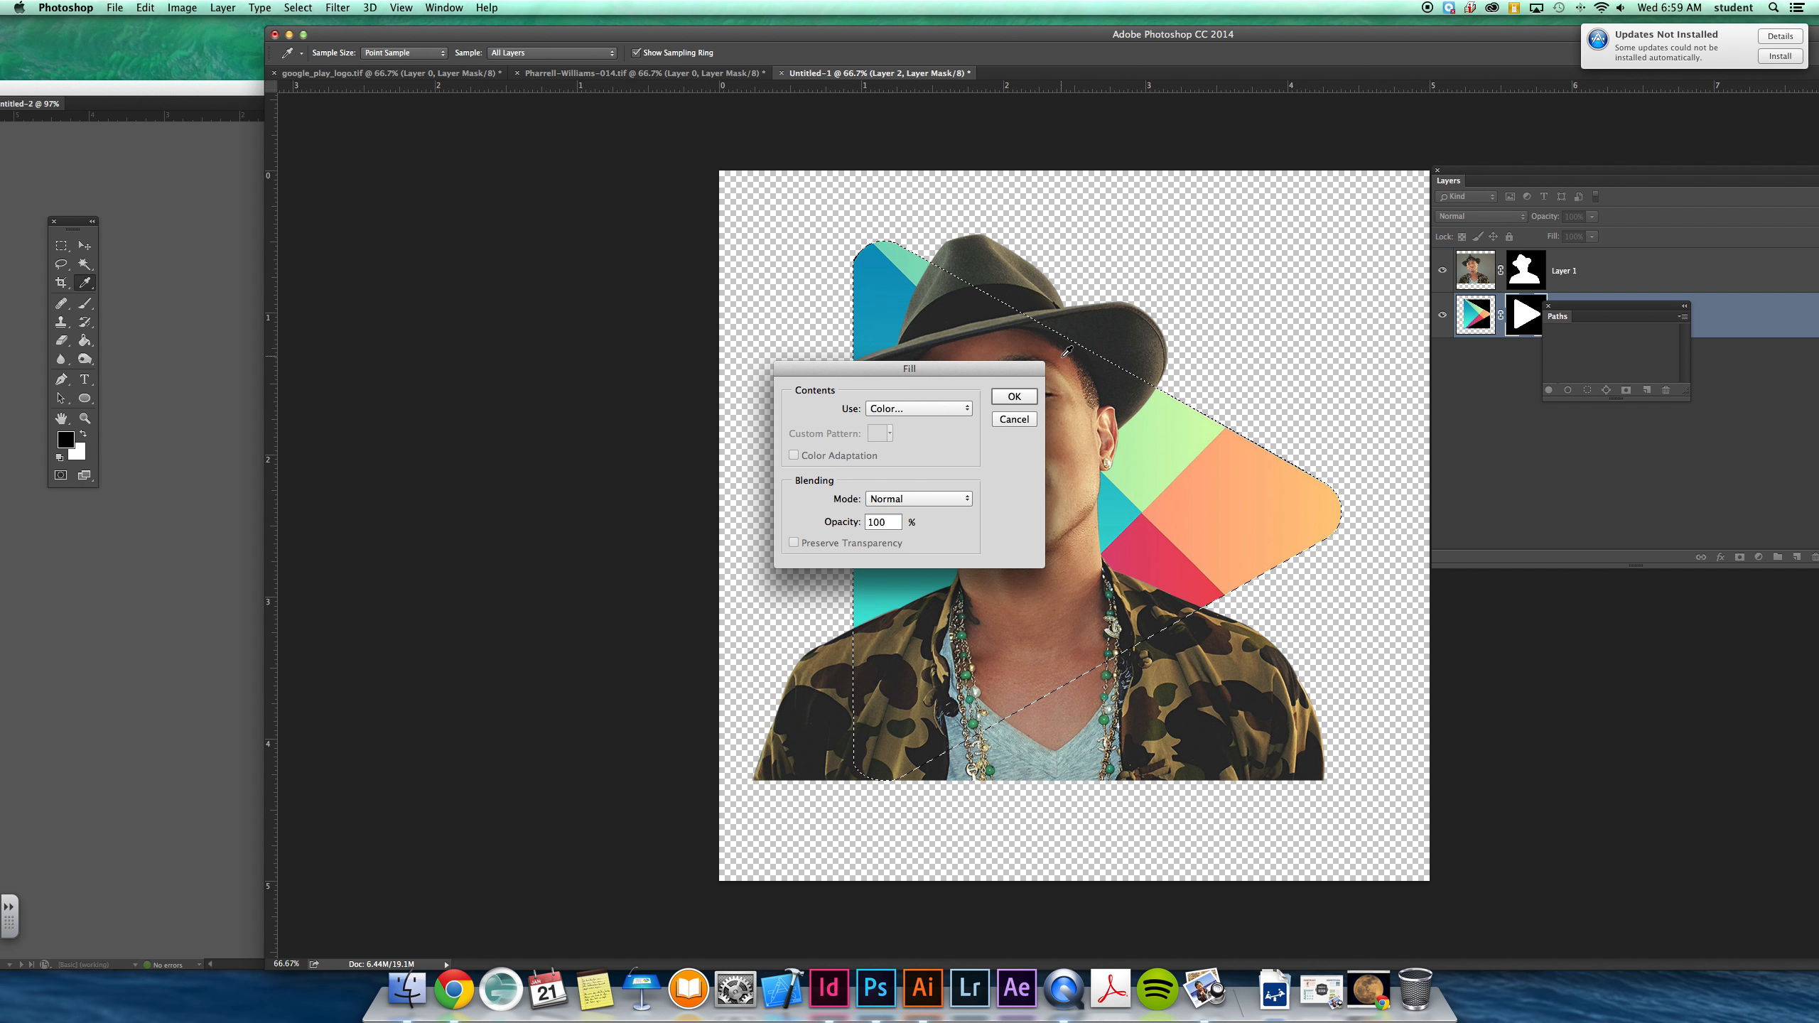
{"action": "left_click", "coordinate": [1014, 397]}
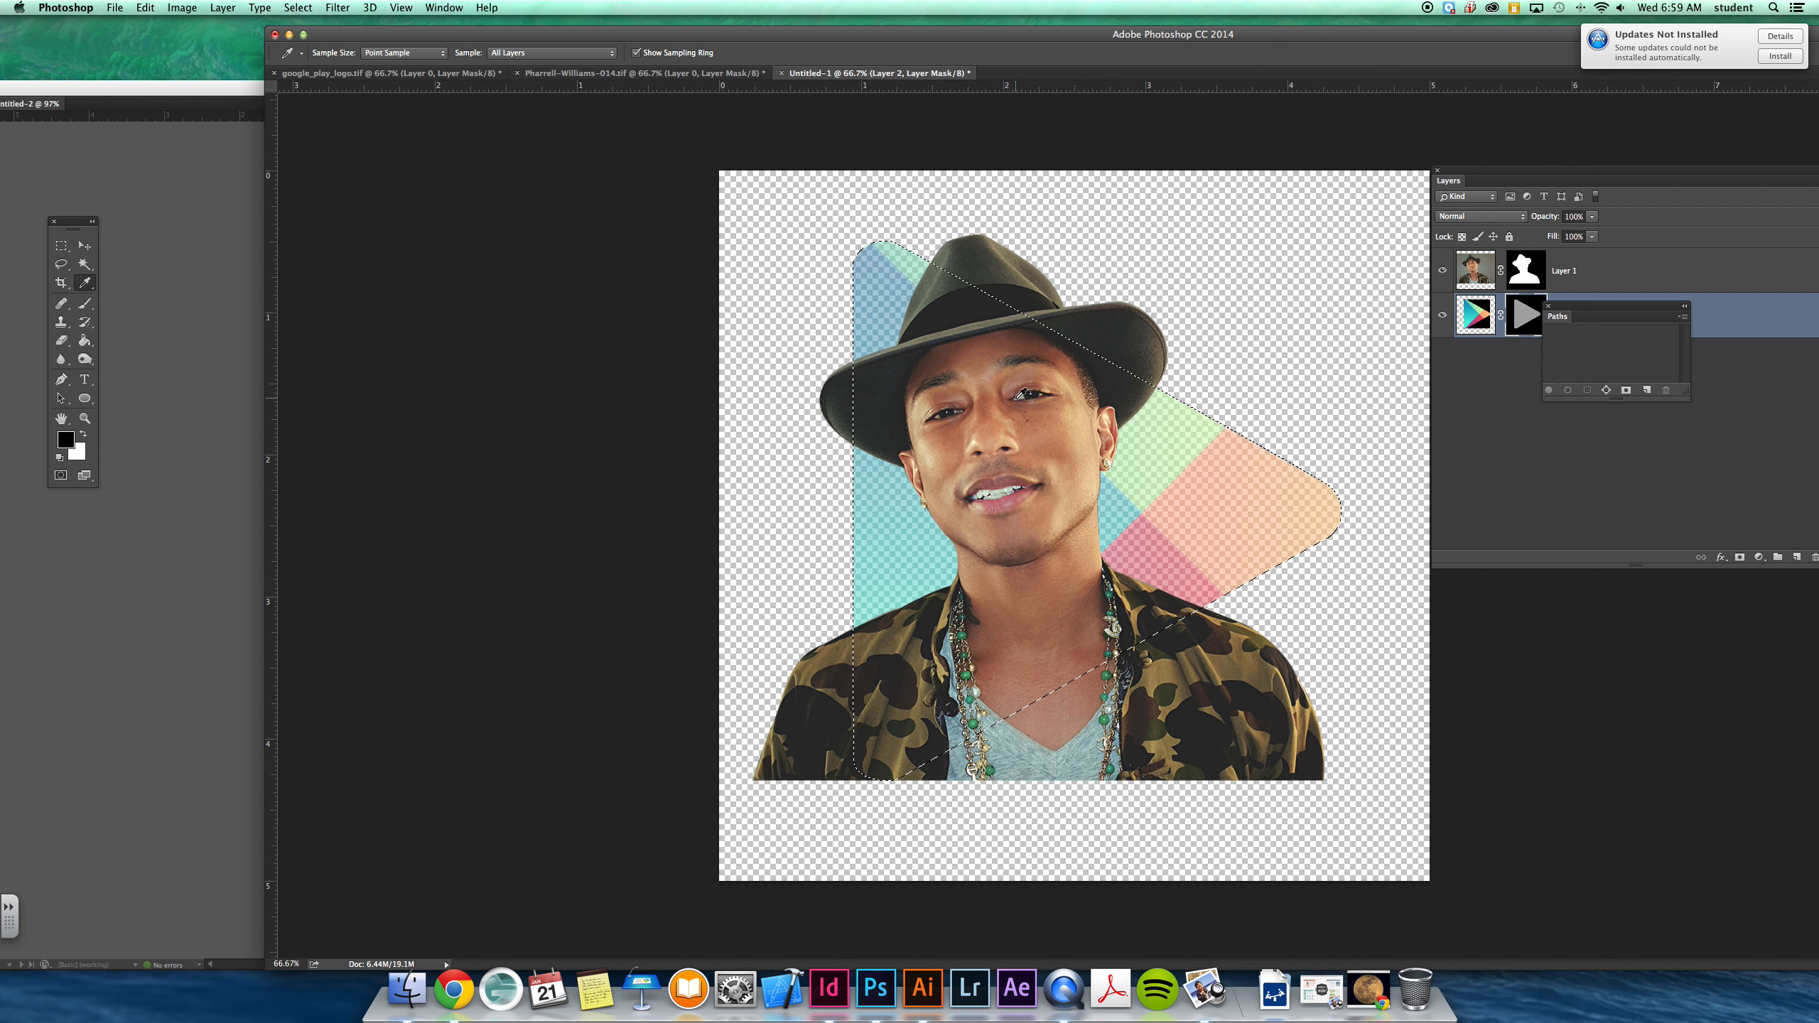
{"action": "key", "text": "super+z"}
Add a new layer above the logo and fill the triangle selection with bright blue at 100% opacity.
{"action": "left_click_drag", "start_coordinate": [1627, 307], "coordinate": [1542, 468]}
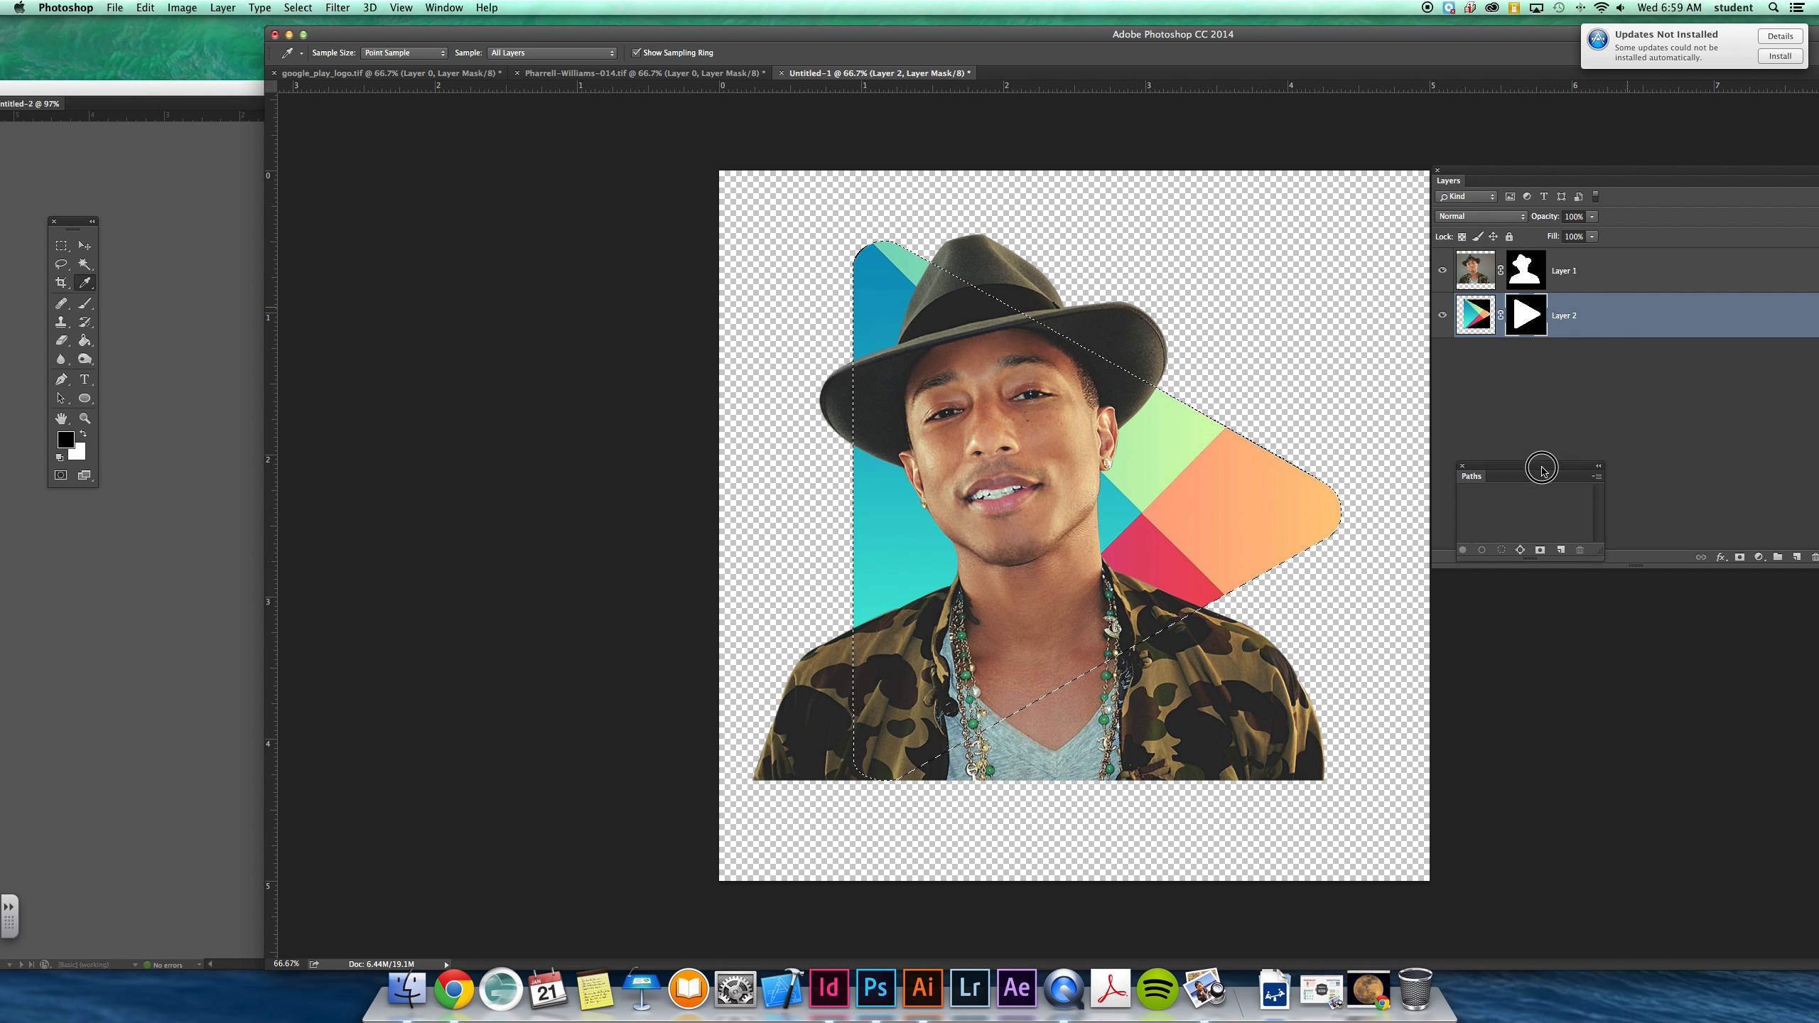
{"action": "left_click", "coordinate": [1795, 556]}
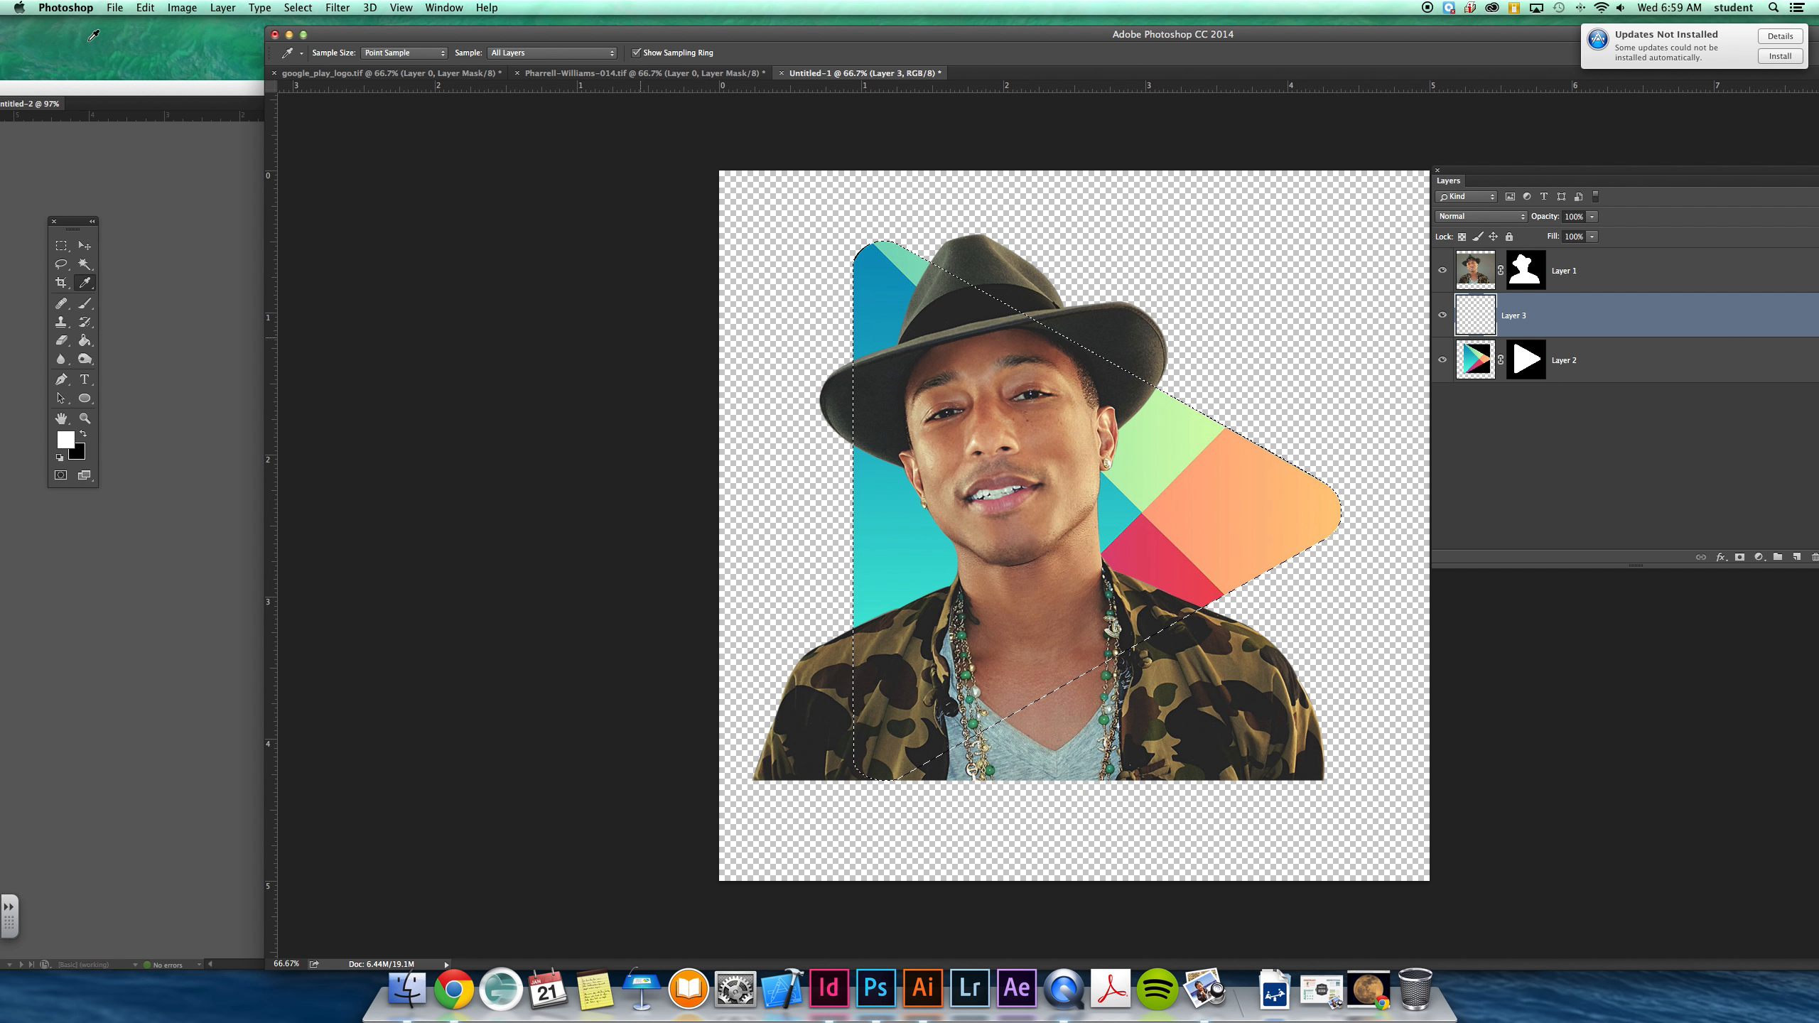
{"action": "left_click", "coordinate": [146, 7]}
{"action": "left_click", "coordinate": [174, 215]}
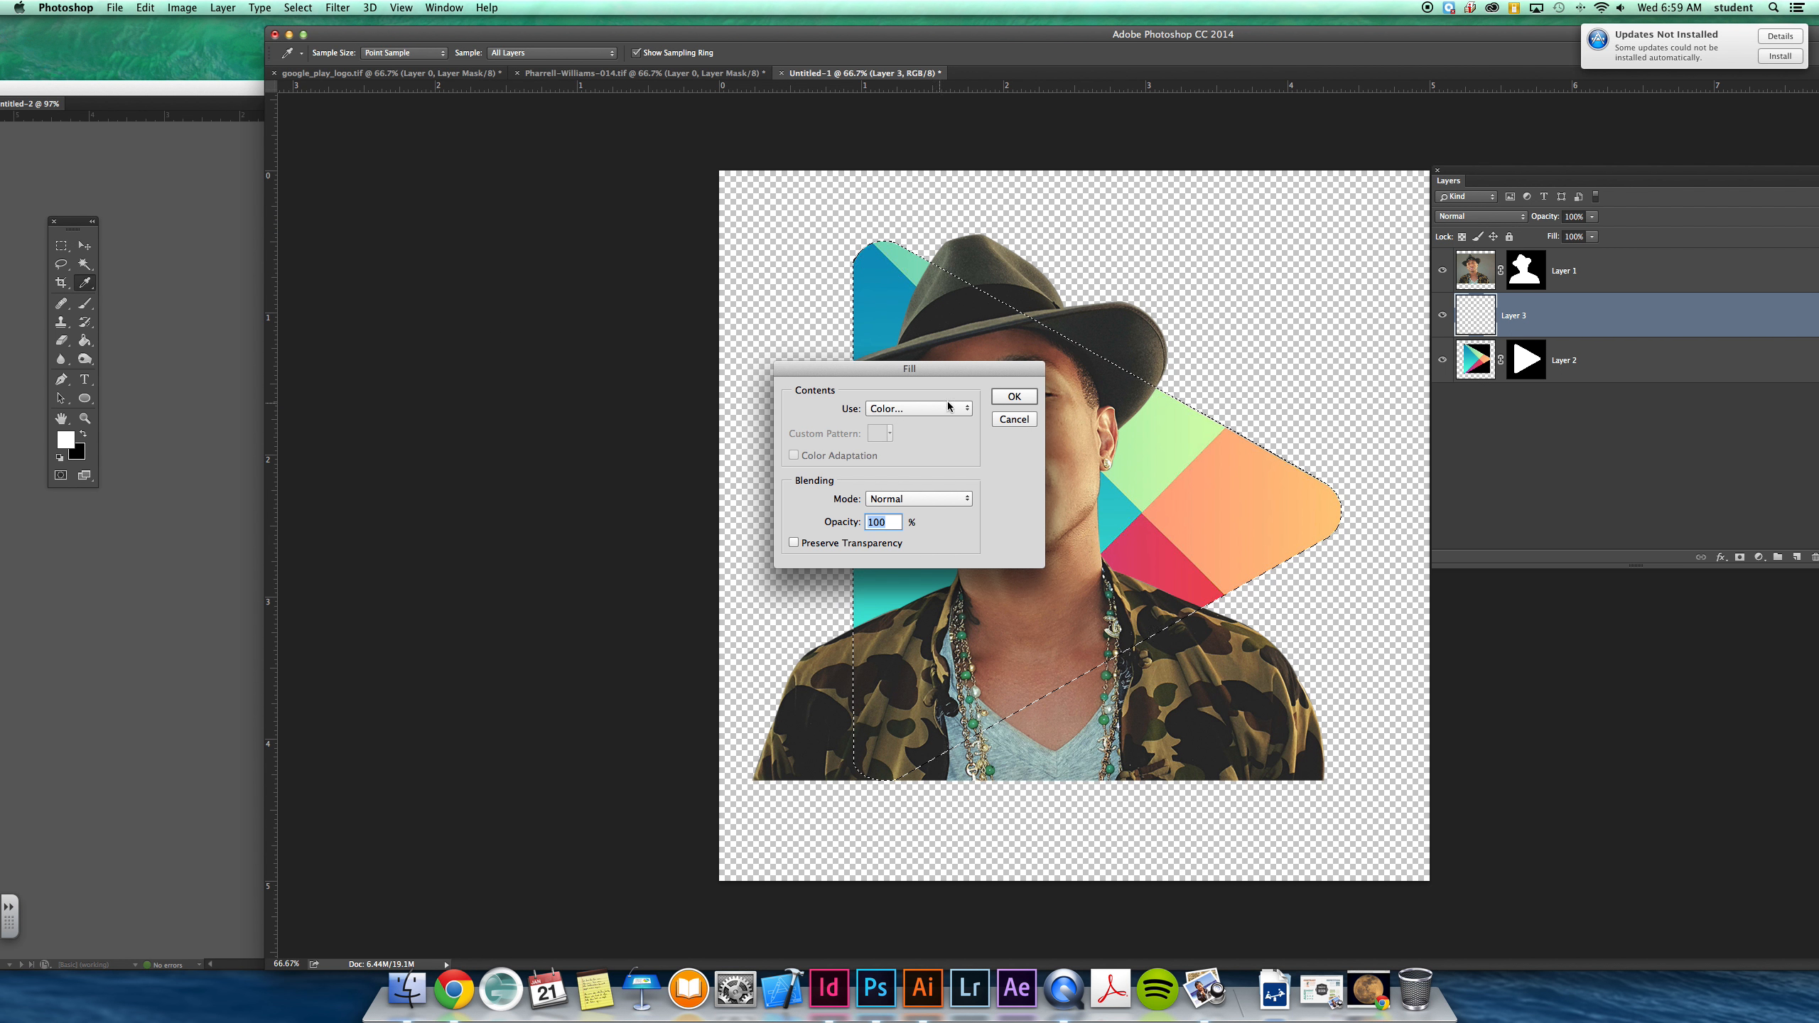
{"action": "left_click", "coordinate": [1010, 398]}
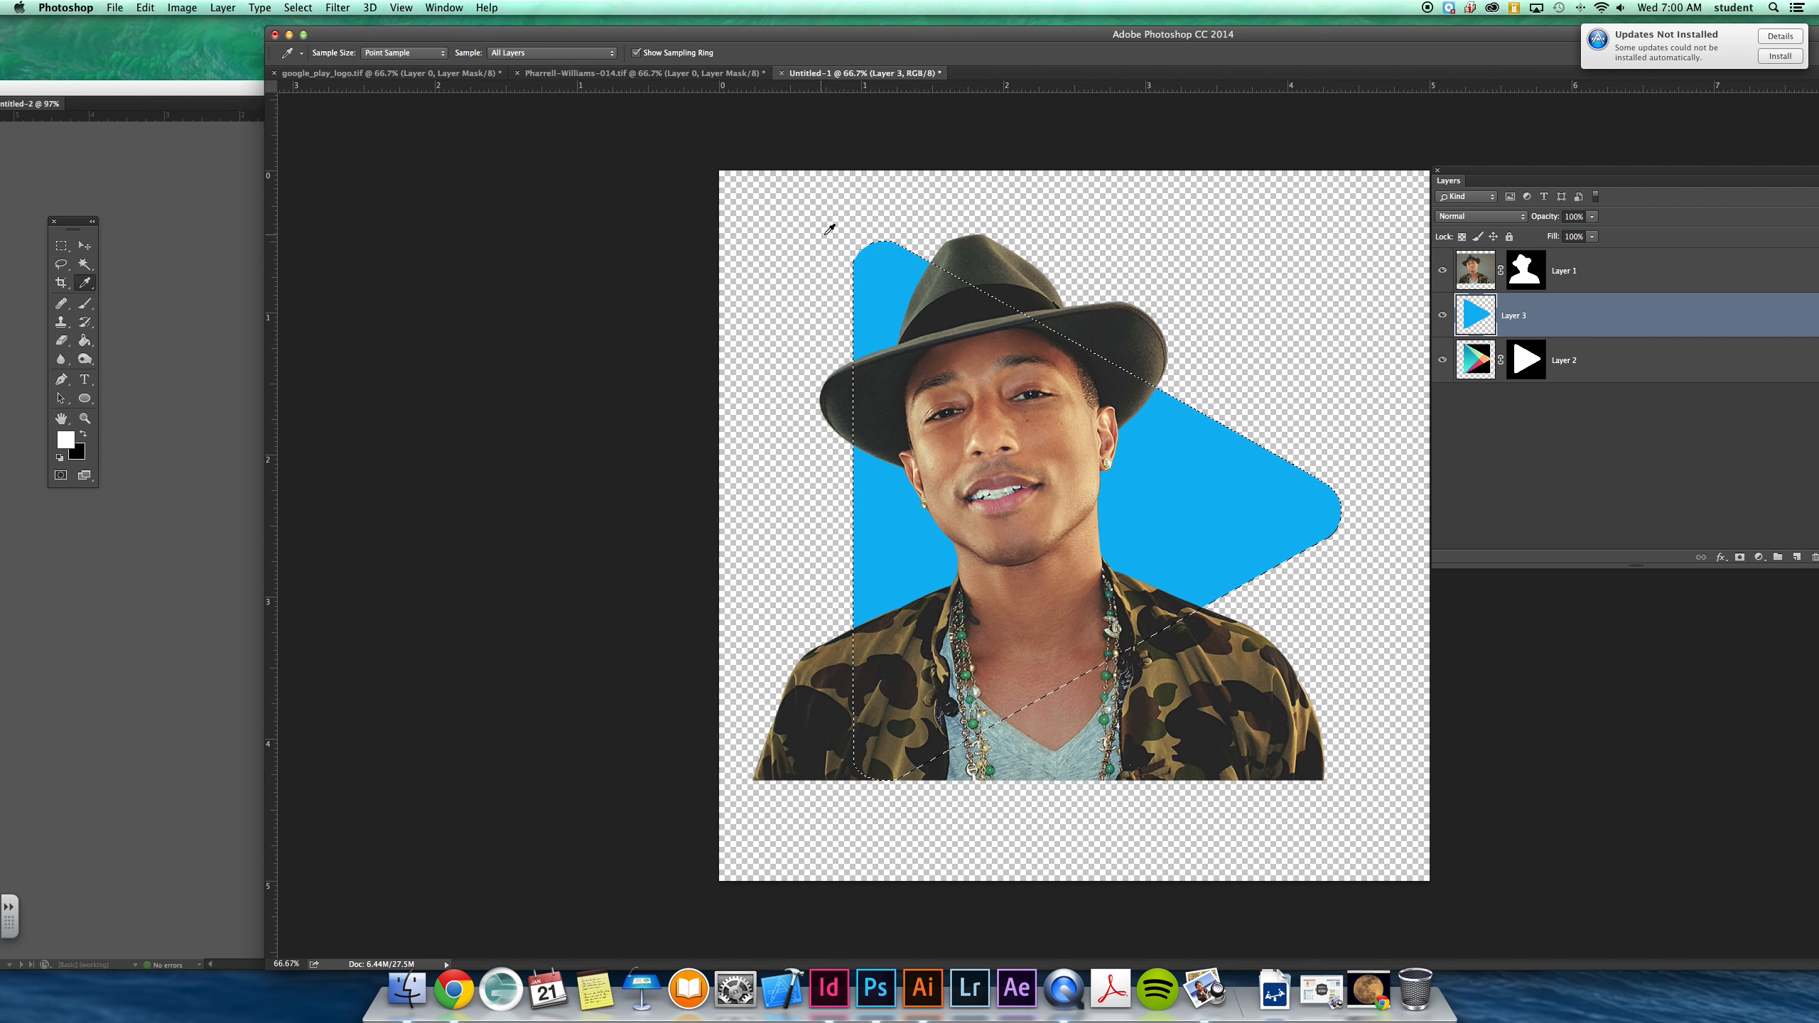
Invert the triangle selection and paint black with the Brush on the portrait's layer mask to hide the shirt outside the triangle.
{"action": "left_click", "coordinate": [298, 7]}
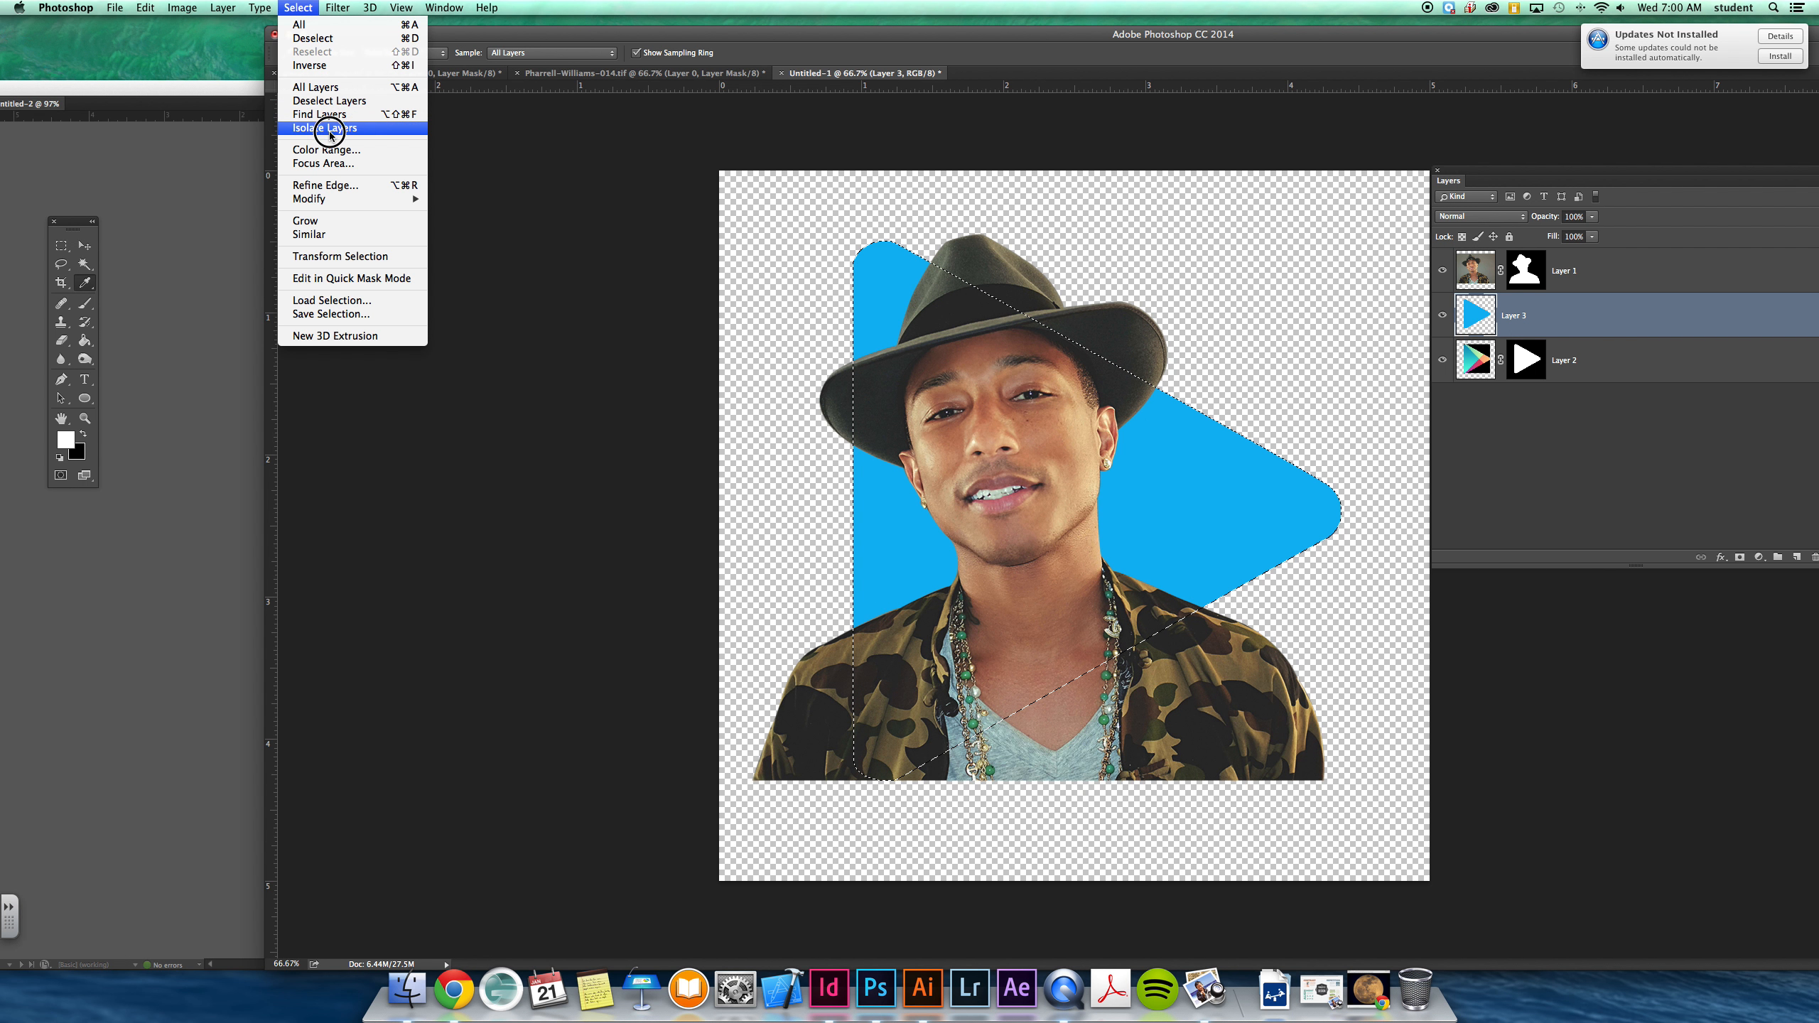
{"action": "key", "text": "shift+super+i"}
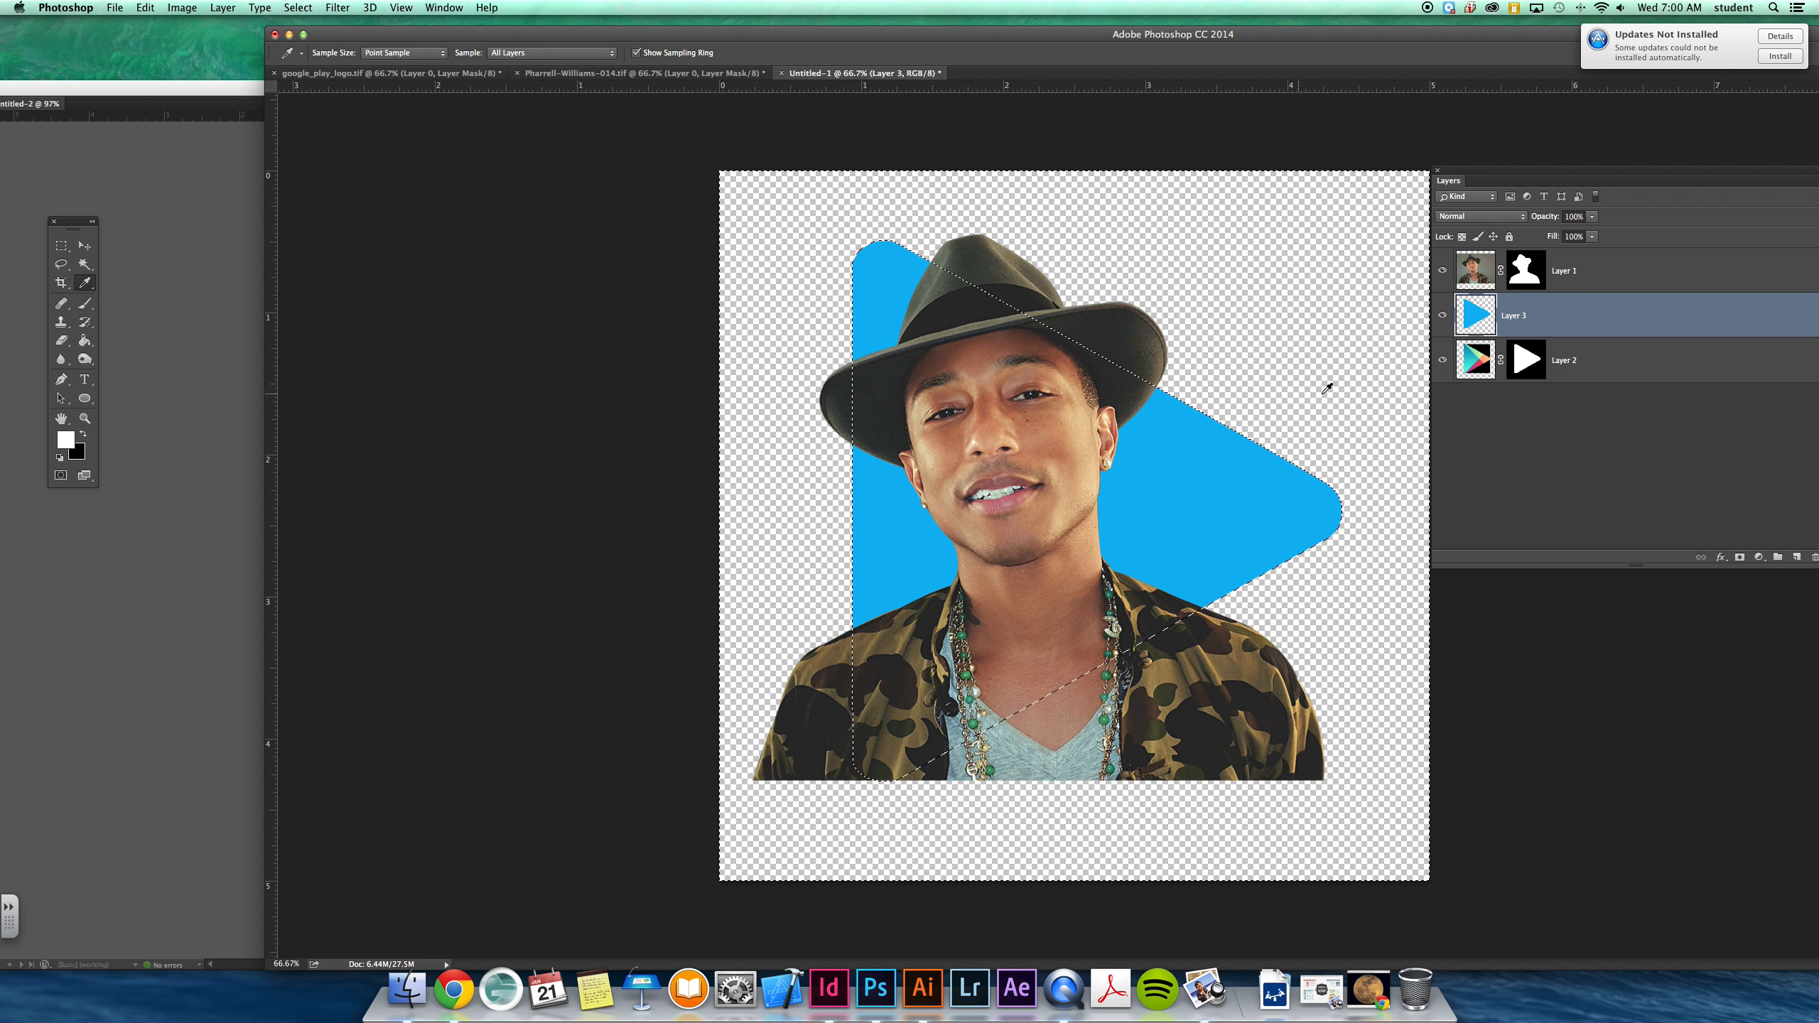
{"action": "left_click", "coordinate": [1523, 270]}
{"action": "key", "text": "x"}
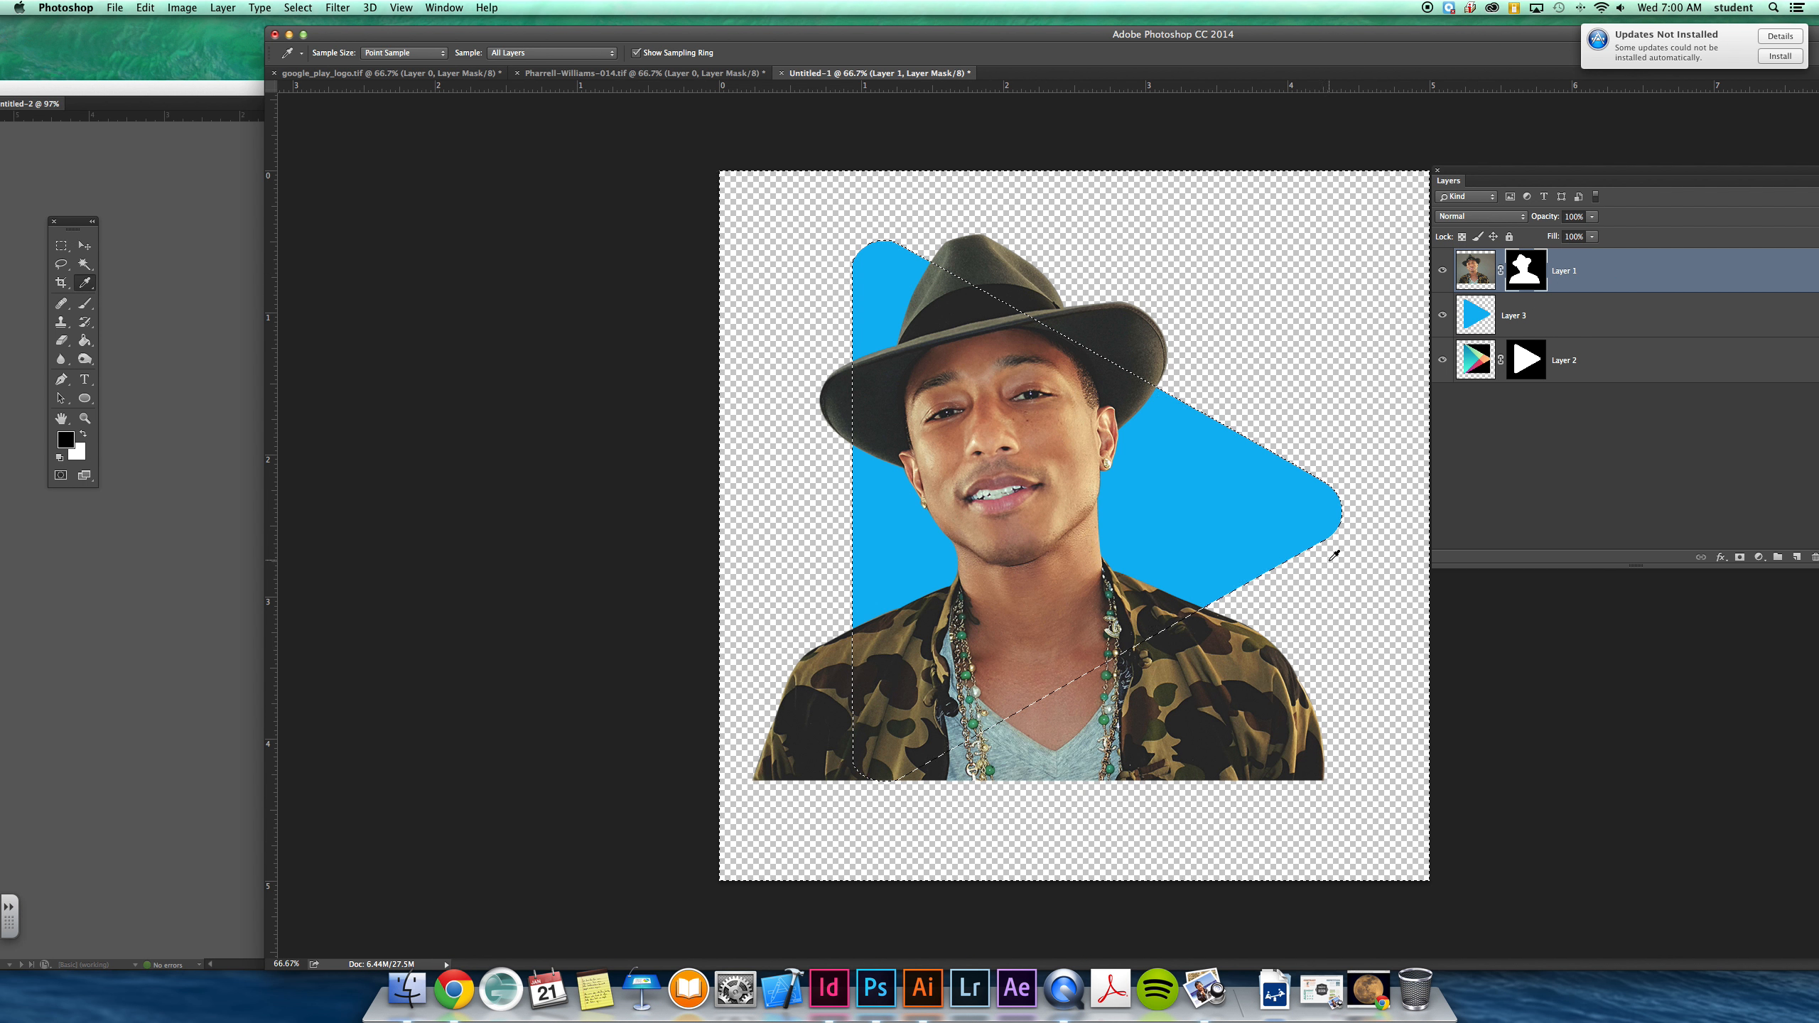
{"action": "left_click", "coordinate": [85, 304]}
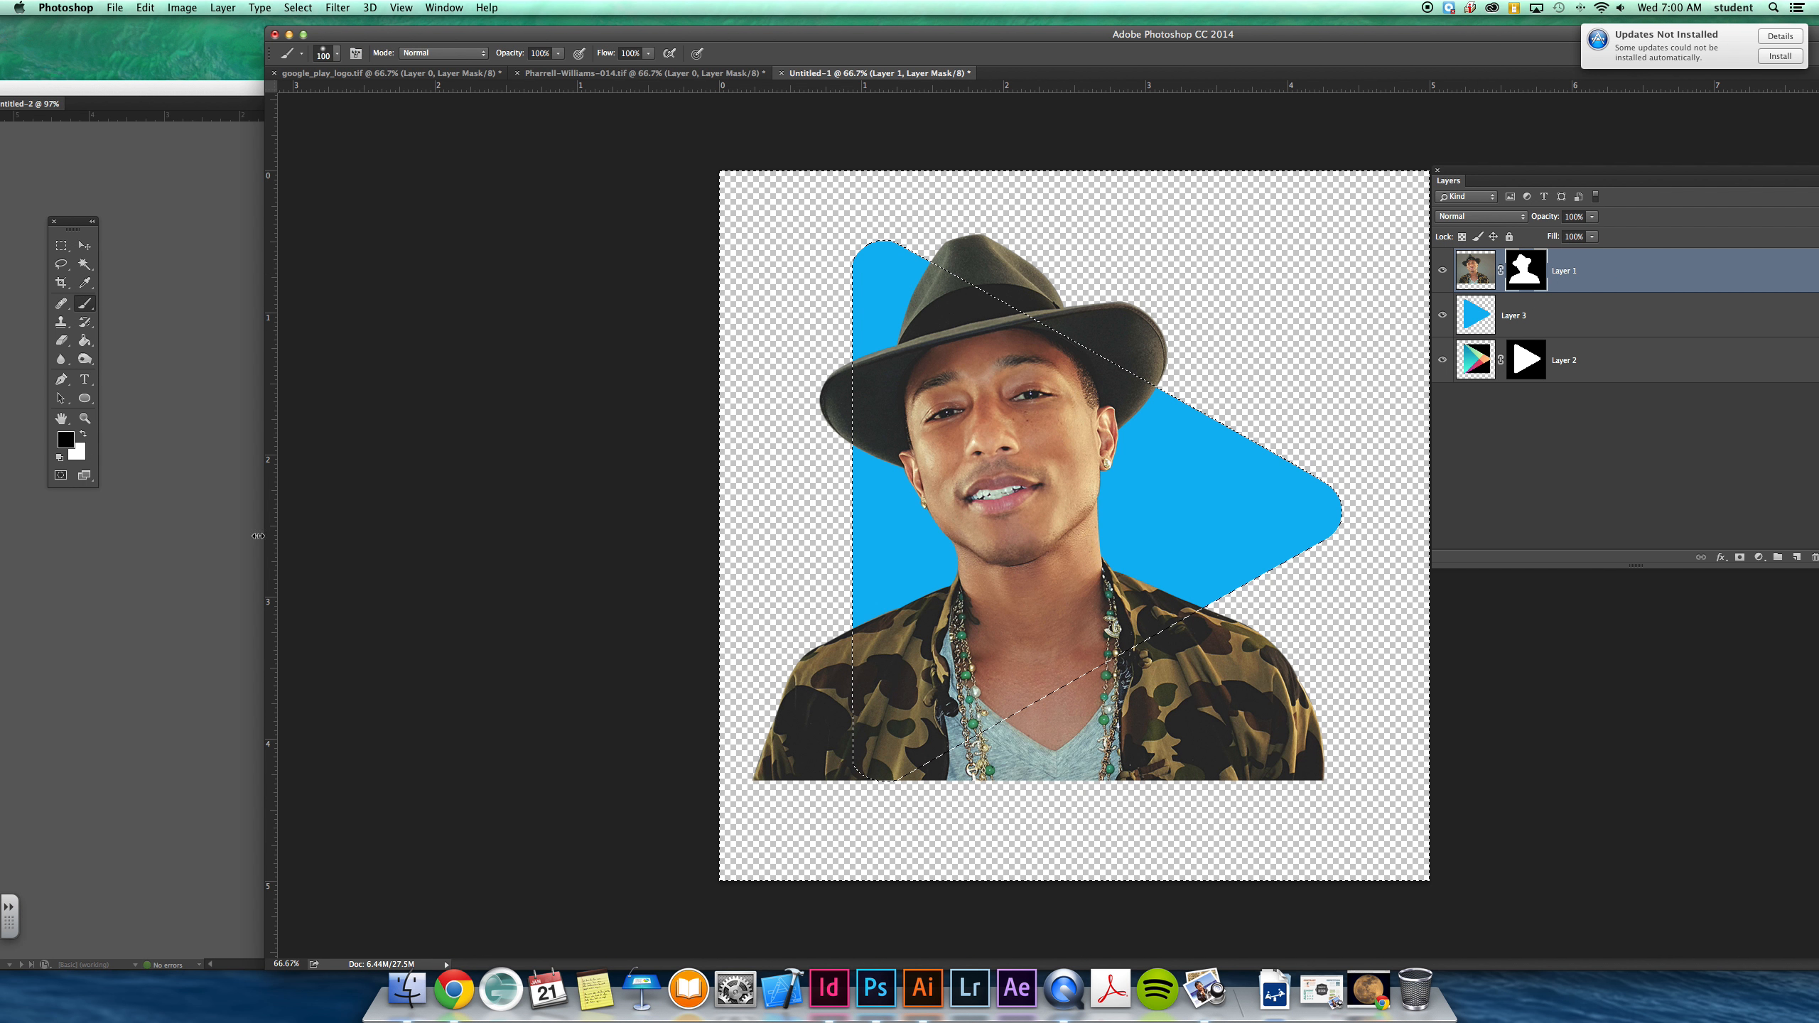
{"action": "left_click", "coordinate": [1198, 645]}
{"action": "mouse_move", "coordinate": [1002, 791]}
{"action": "left_mouse_down"}
{"action": "mouse_move", "coordinate": [804, 662]}
{"action": "mouse_move", "coordinate": [755, 820]}
{"action": "left_mouse_up"}
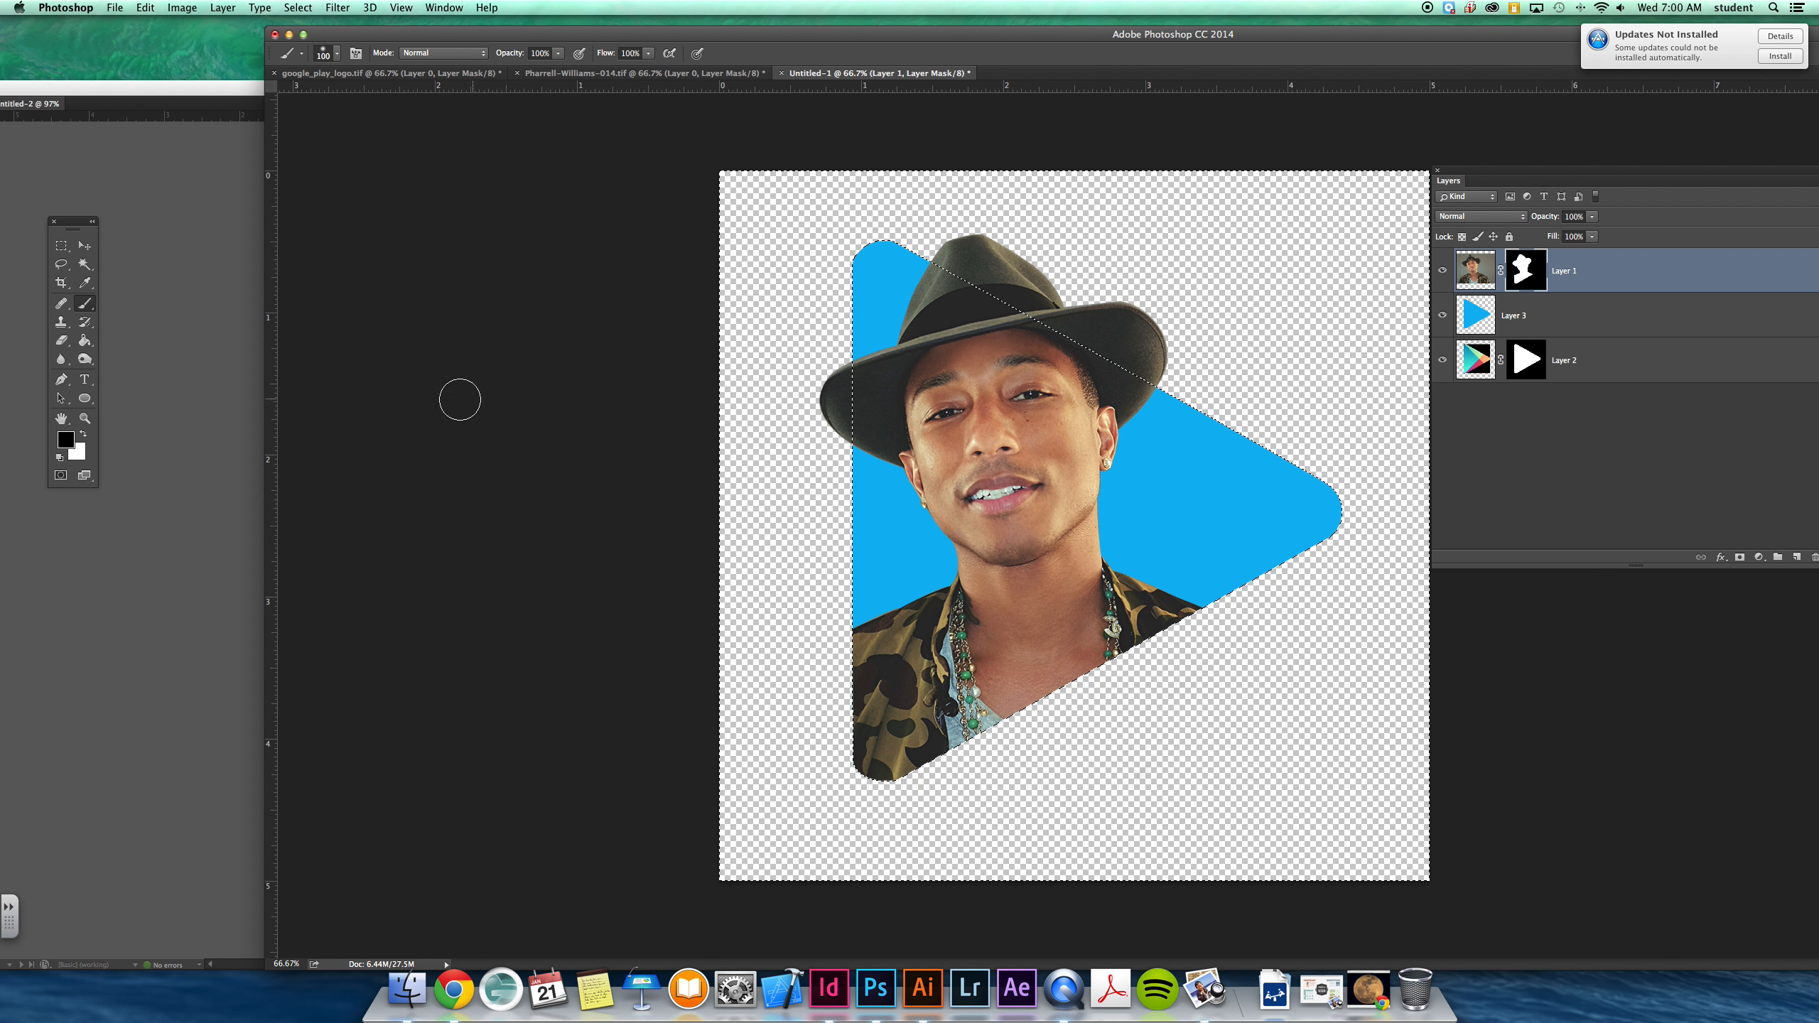
Deselect all layers, clear the selection, and shift the document window away from the layer list.
{"action": "left_click", "coordinate": [1506, 476]}
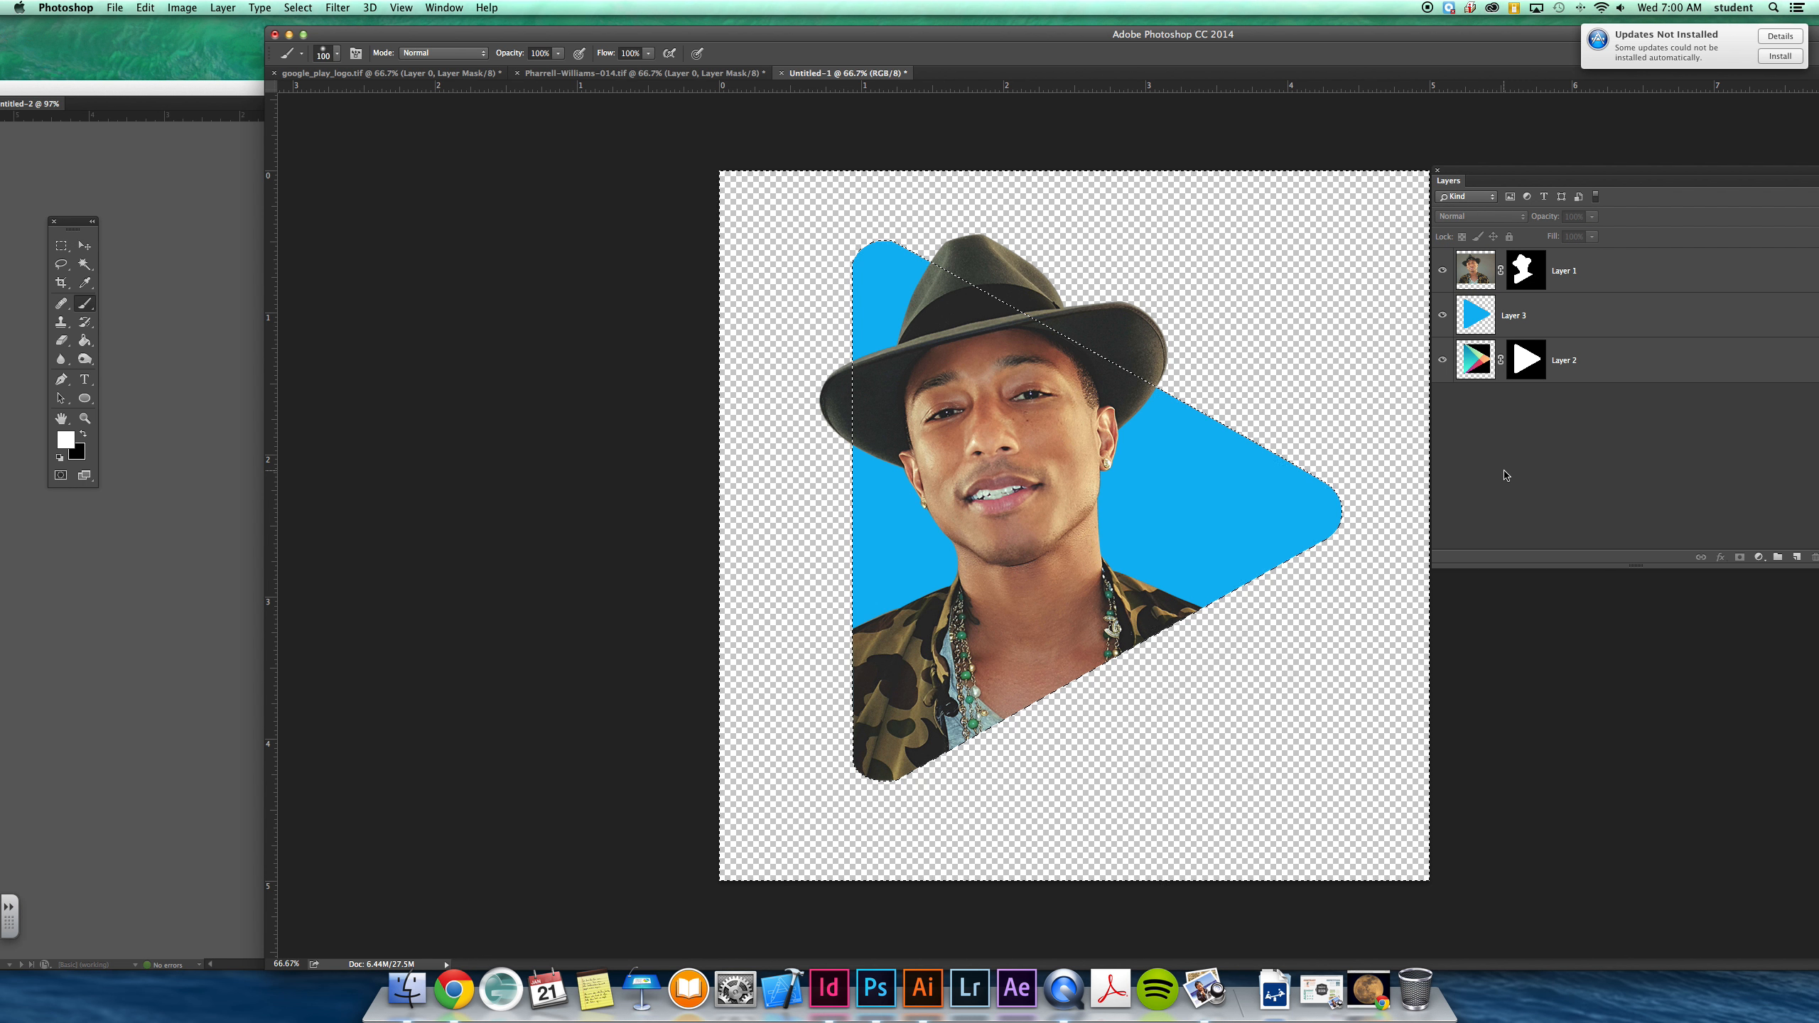
{"action": "key", "text": "x"}
{"action": "left_click", "coordinate": [290, 7]}
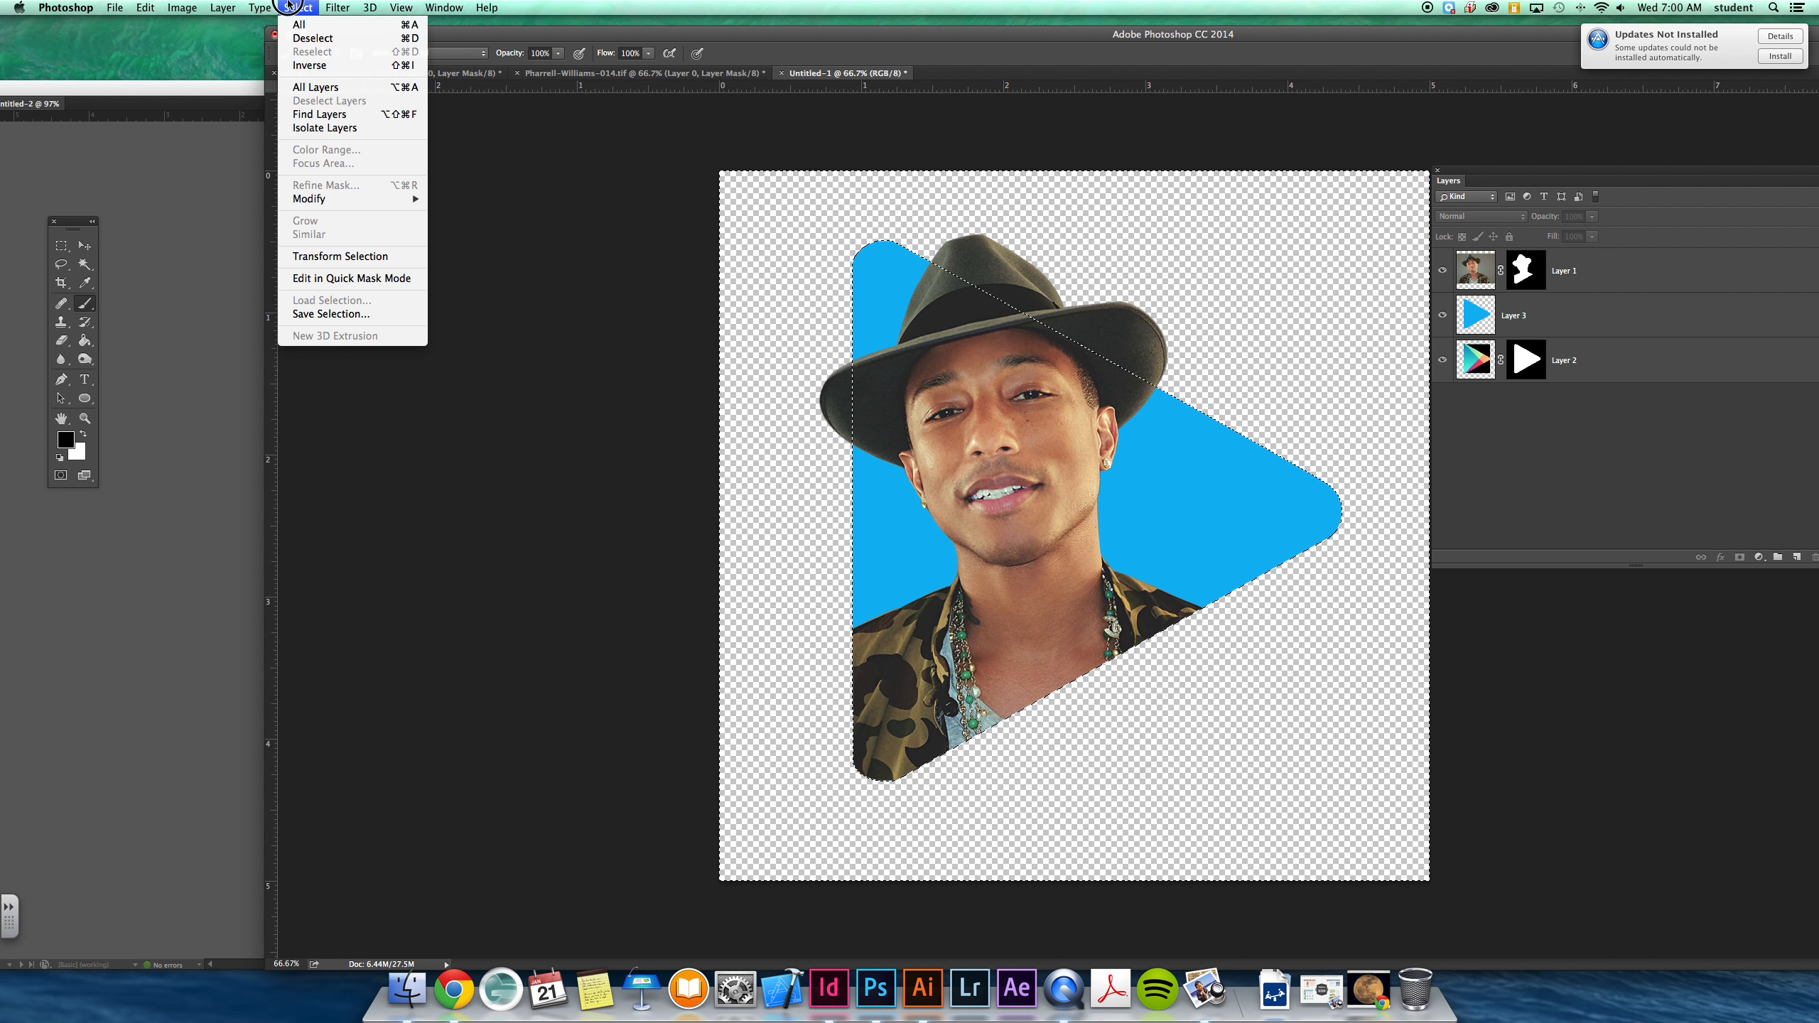
{"action": "left_click", "coordinate": [312, 38]}
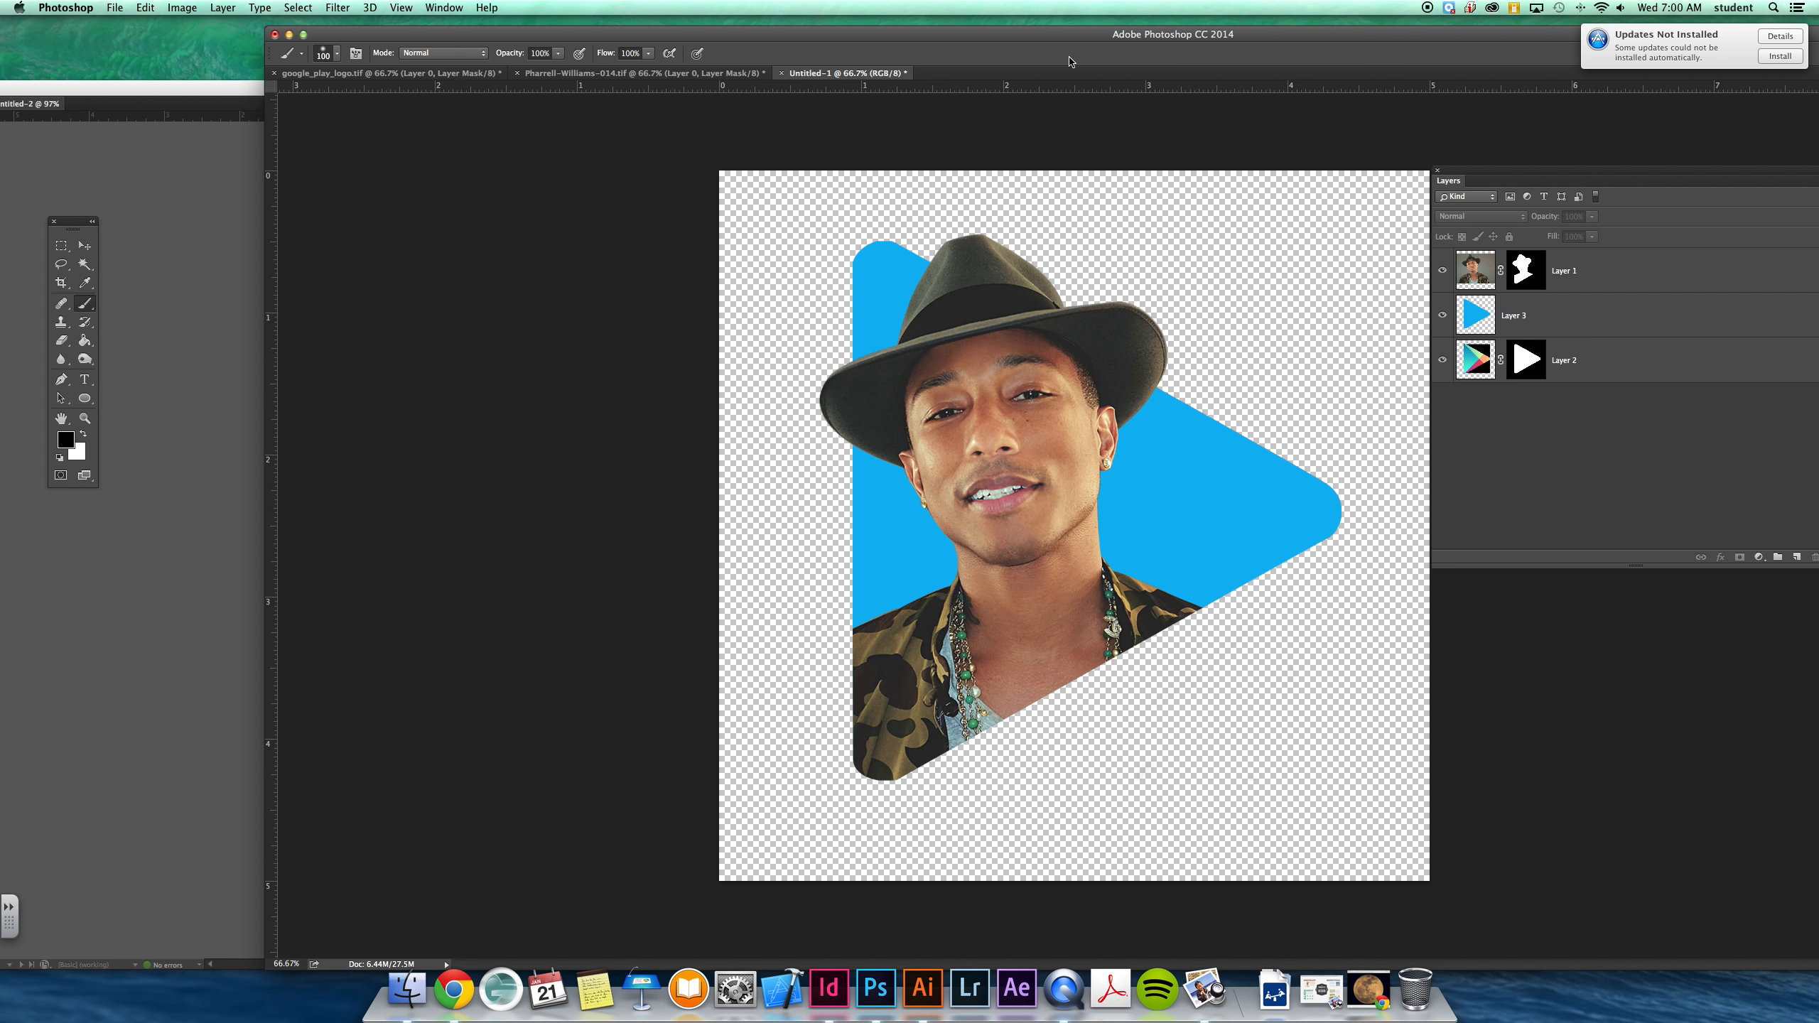
{"action": "left_click_drag", "start_coordinate": [966, 35], "coordinate": [914, 35]}
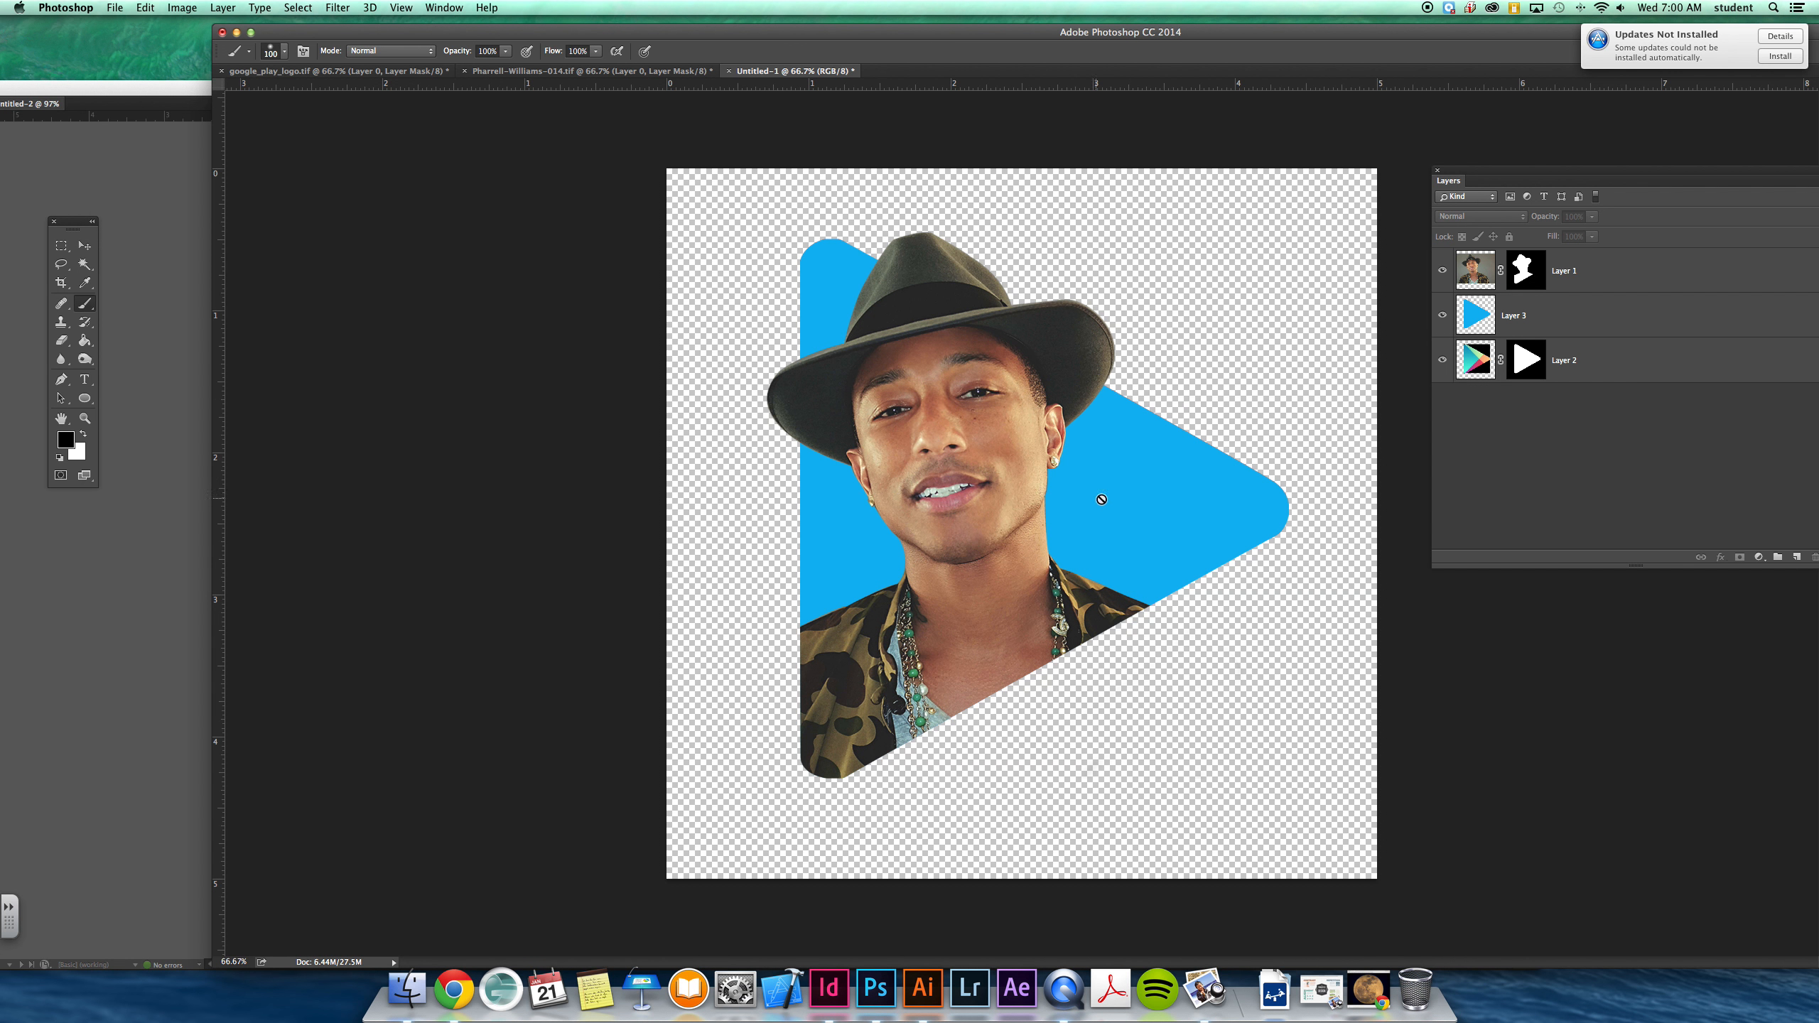
Save the composite to the Desktop as pahrrel-final.psd in Photoshop format with layers kept.
{"action": "left_click", "coordinate": [114, 7]}
{"action": "left_click", "coordinate": [161, 151]}
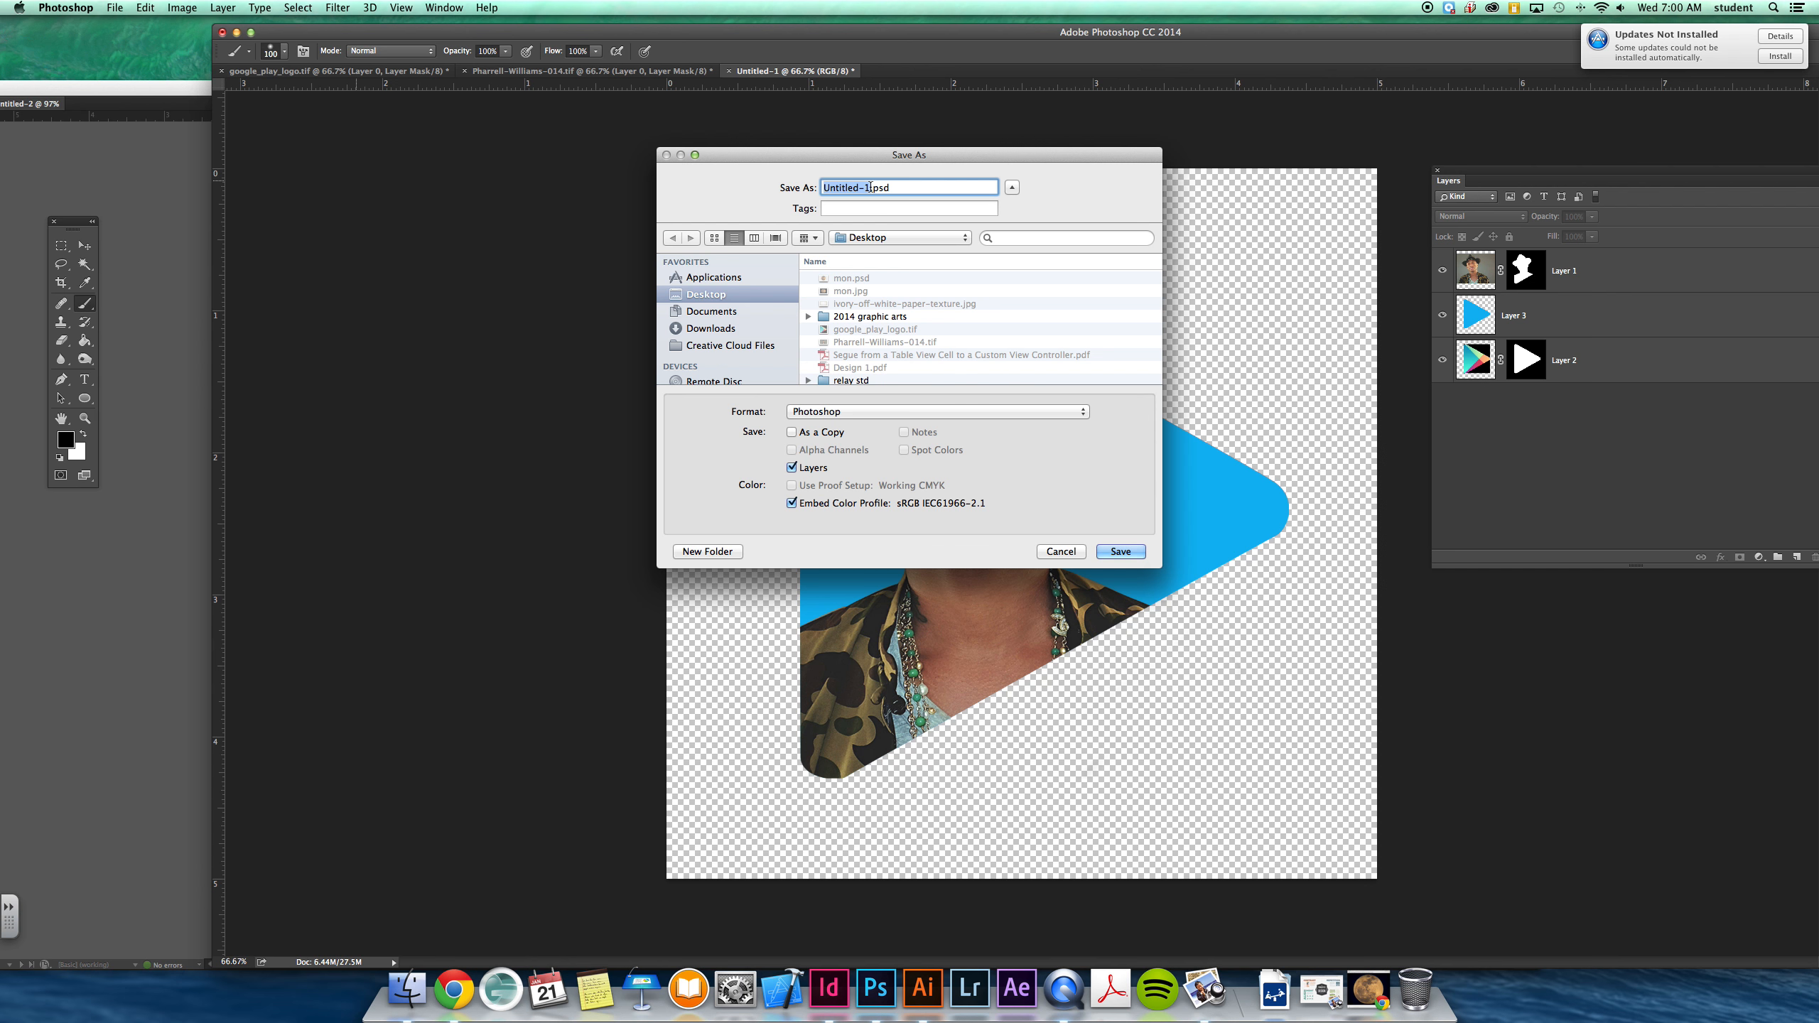
{"action": "type", "text": "pahrrel-final"}
{"action": "left_click", "coordinate": [900, 413]}
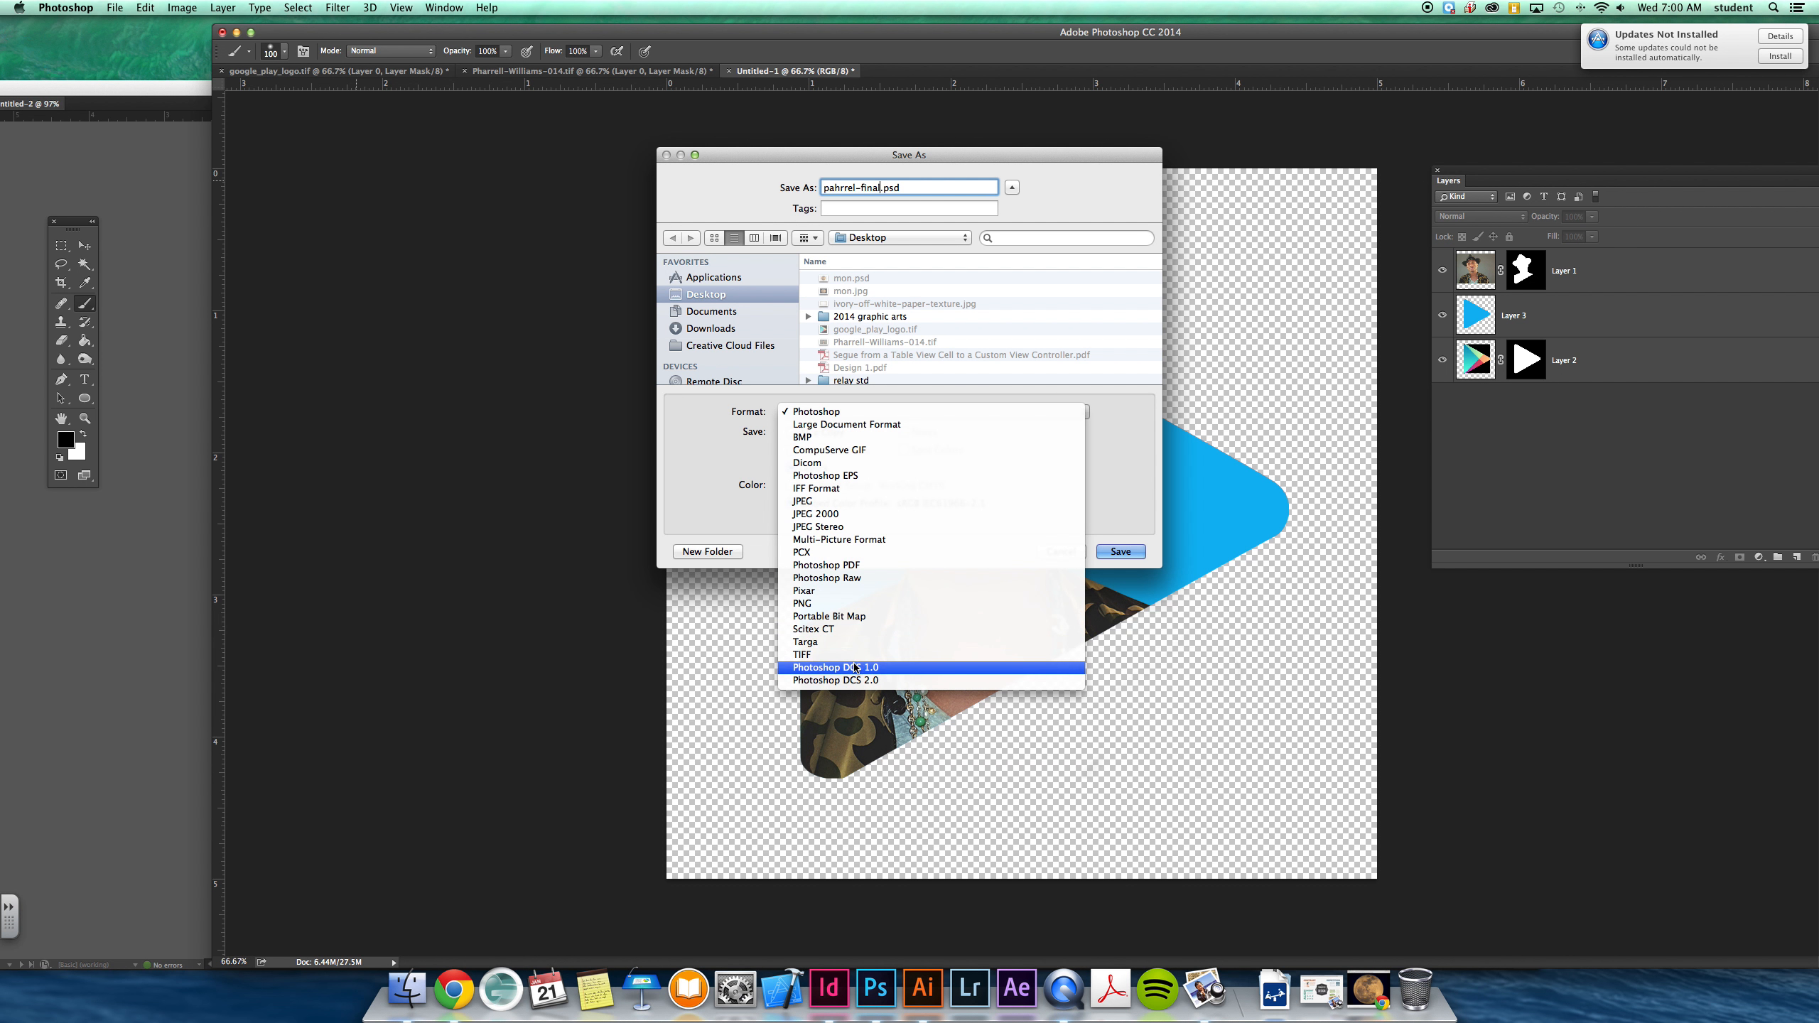
{"action": "left_click", "coordinate": [1124, 496]}
{"action": "left_click", "coordinate": [1119, 551]}
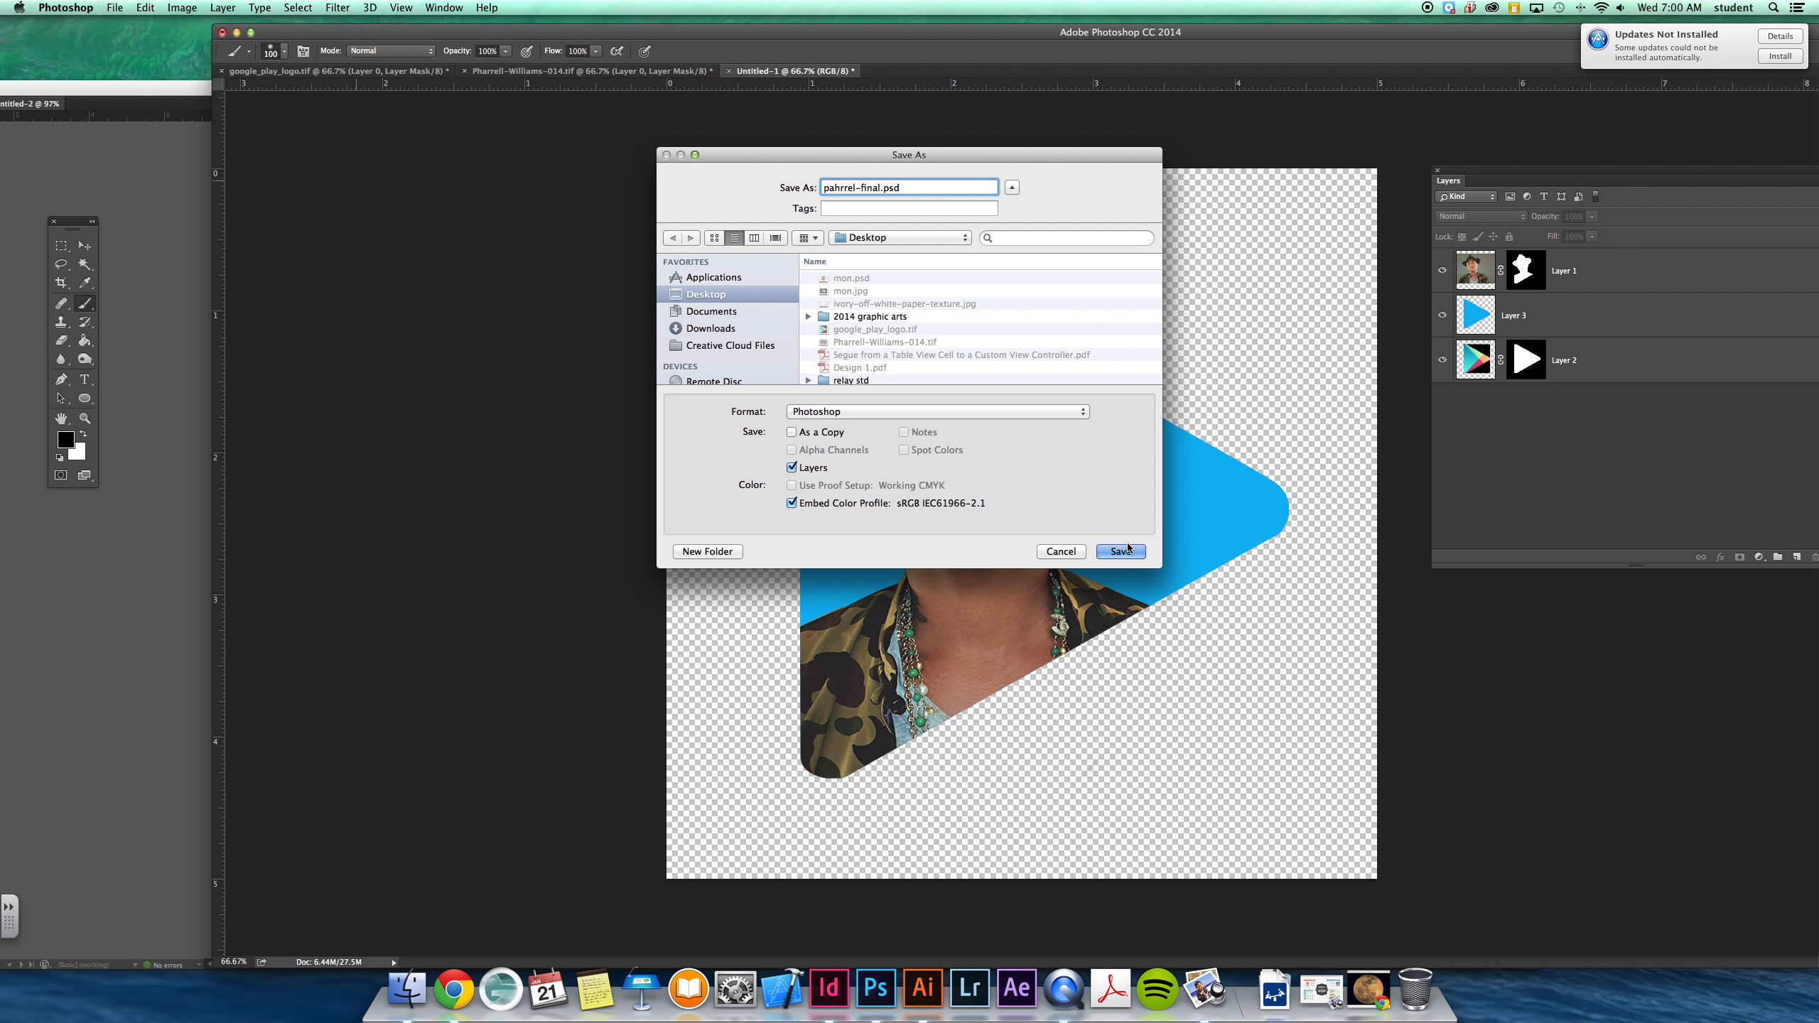
{"action": "left_click", "coordinate": [1084, 427]}
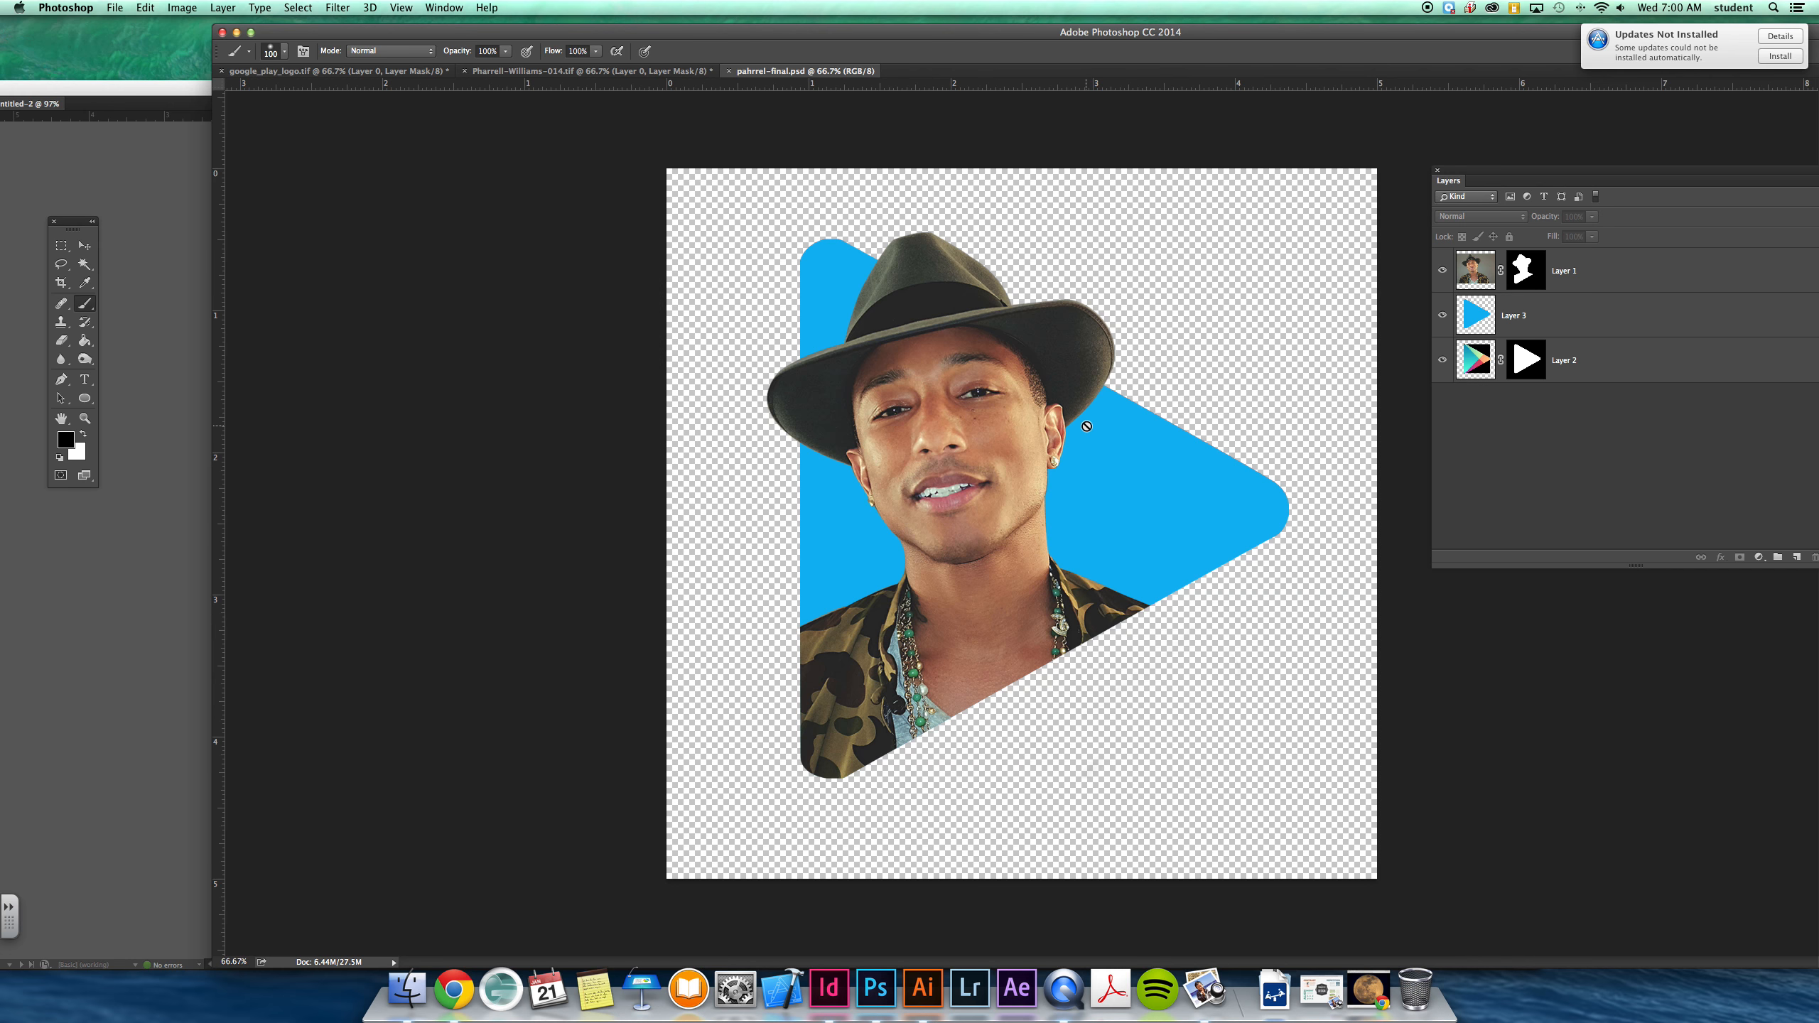
Switch to InDesign, reposition the window with the paper-texture Untitled-1 document, and zoom out to 150% to show the whole page.
{"action": "left_click", "coordinate": [828, 989]}
{"action": "left_click_drag", "start_coordinate": [158, 87], "coordinate": [278, 81]}
{"action": "left_click", "coordinate": [235, 115]}
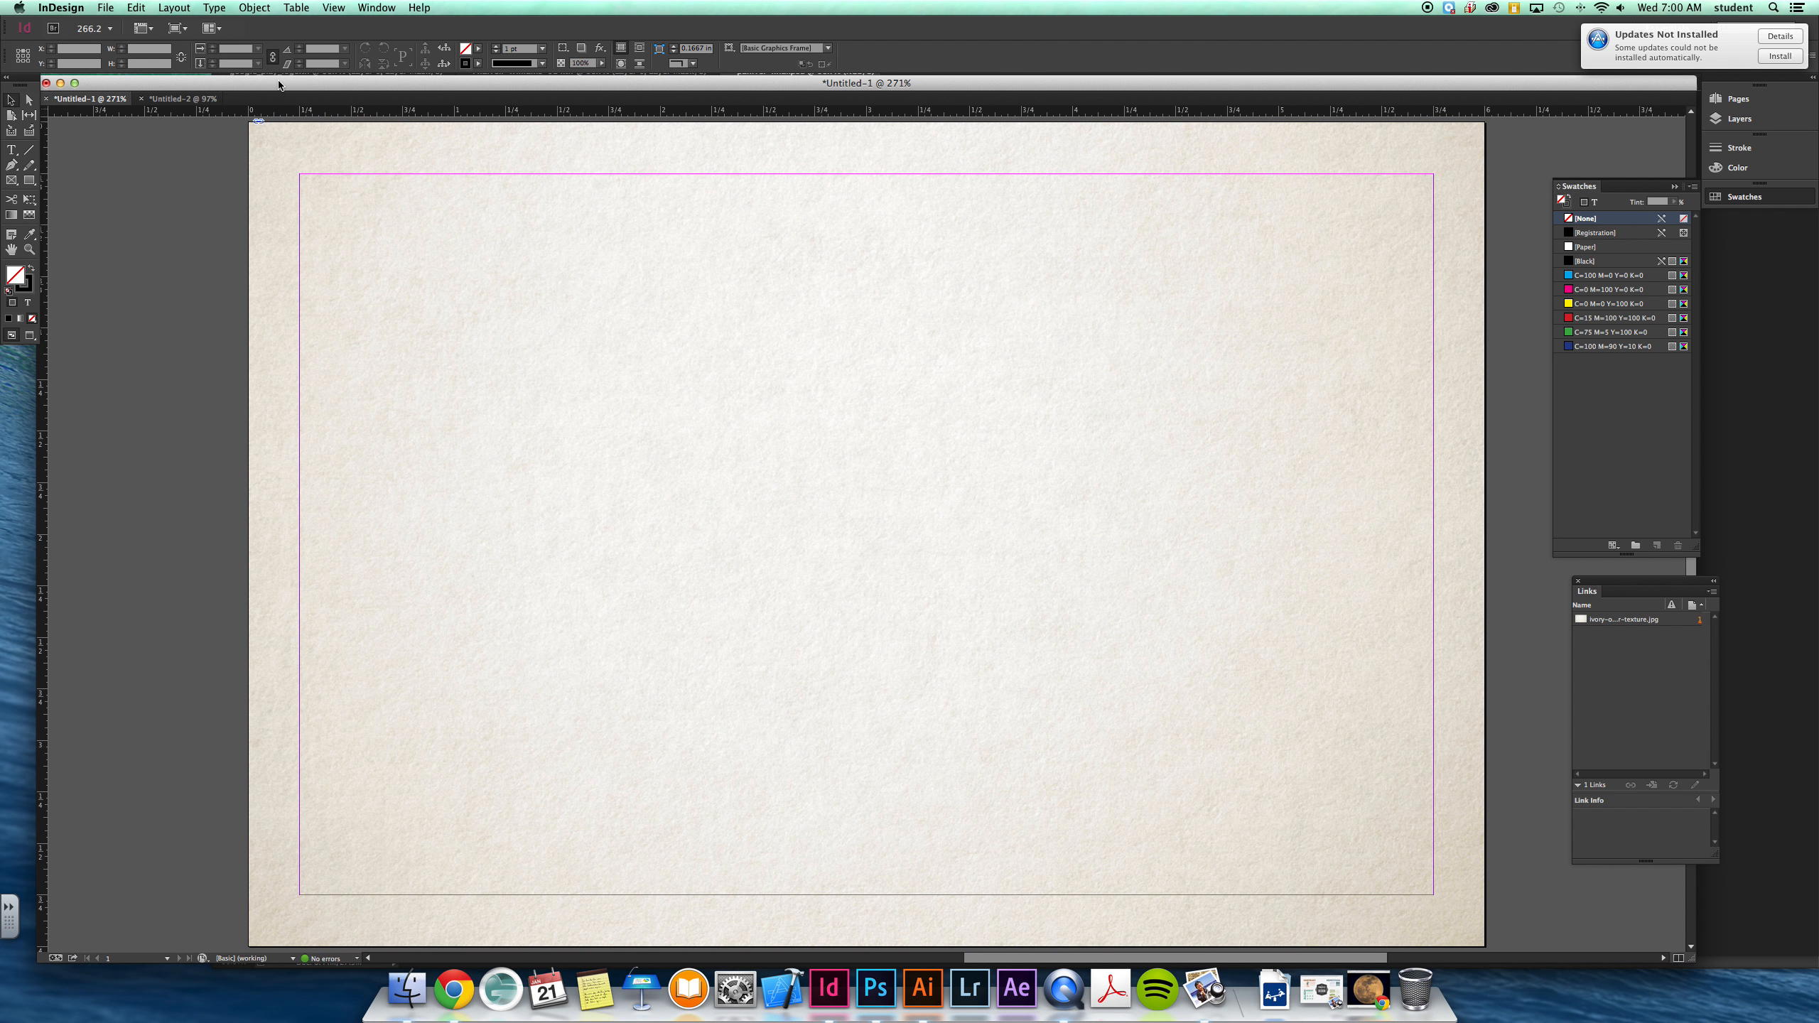
{"action": "key", "text": "super+minus"}
{"action": "key", "text": "super+minus"}
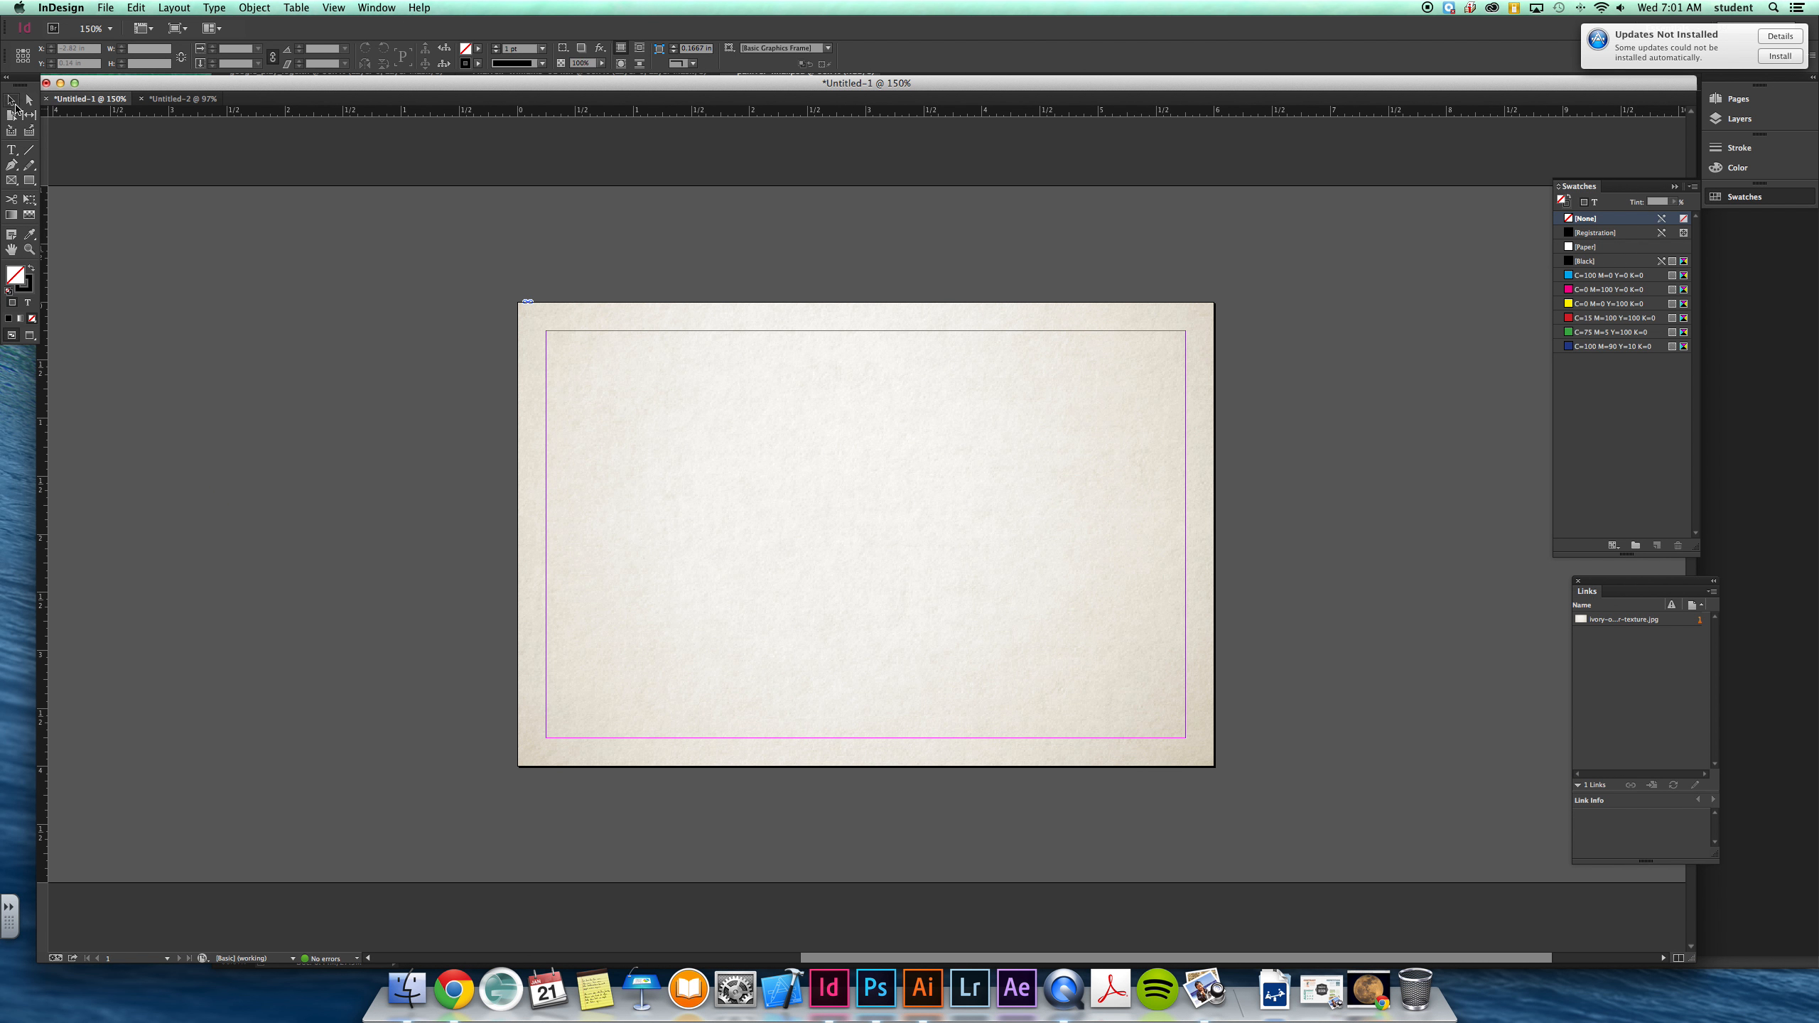
Place pahrrel-final.psd from the Desktop onto the left part of the page and enlarge its frame about its centre to about 3.86 in square.
{"action": "left_click", "coordinate": [104, 7]}
{"action": "left_click", "coordinate": [159, 173]}
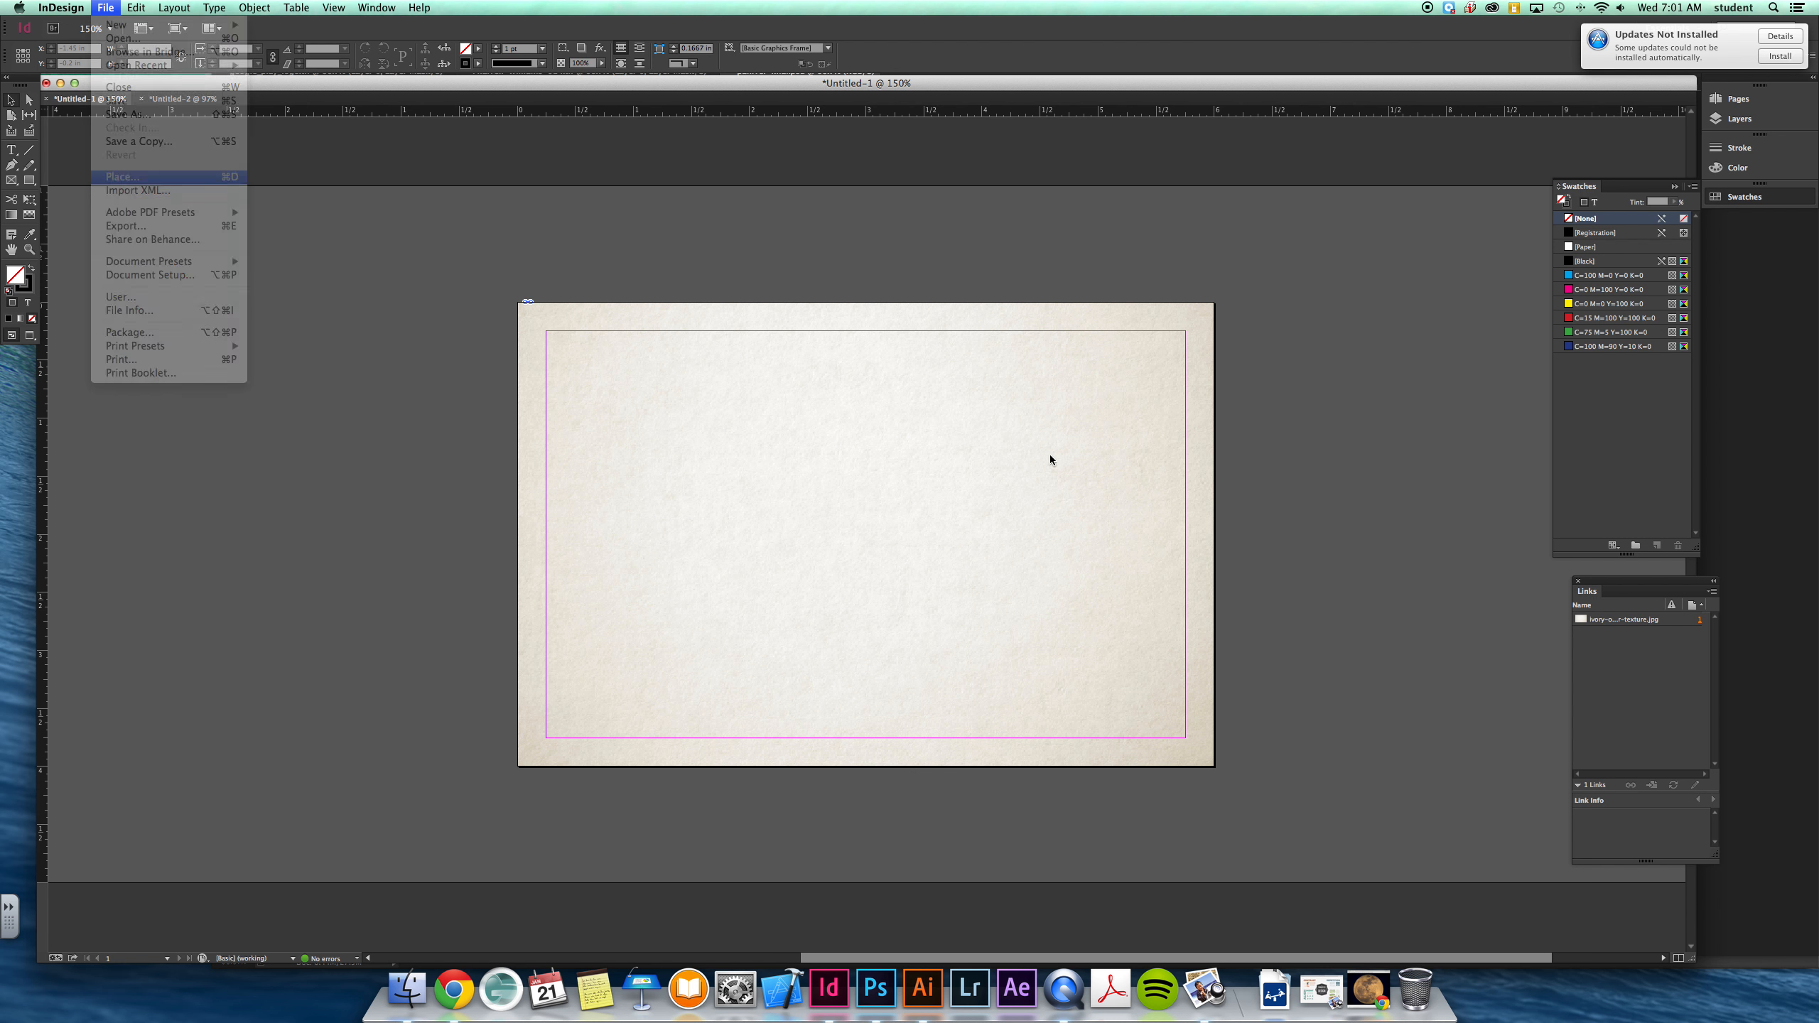
{"action": "left_click", "coordinate": [824, 160]}
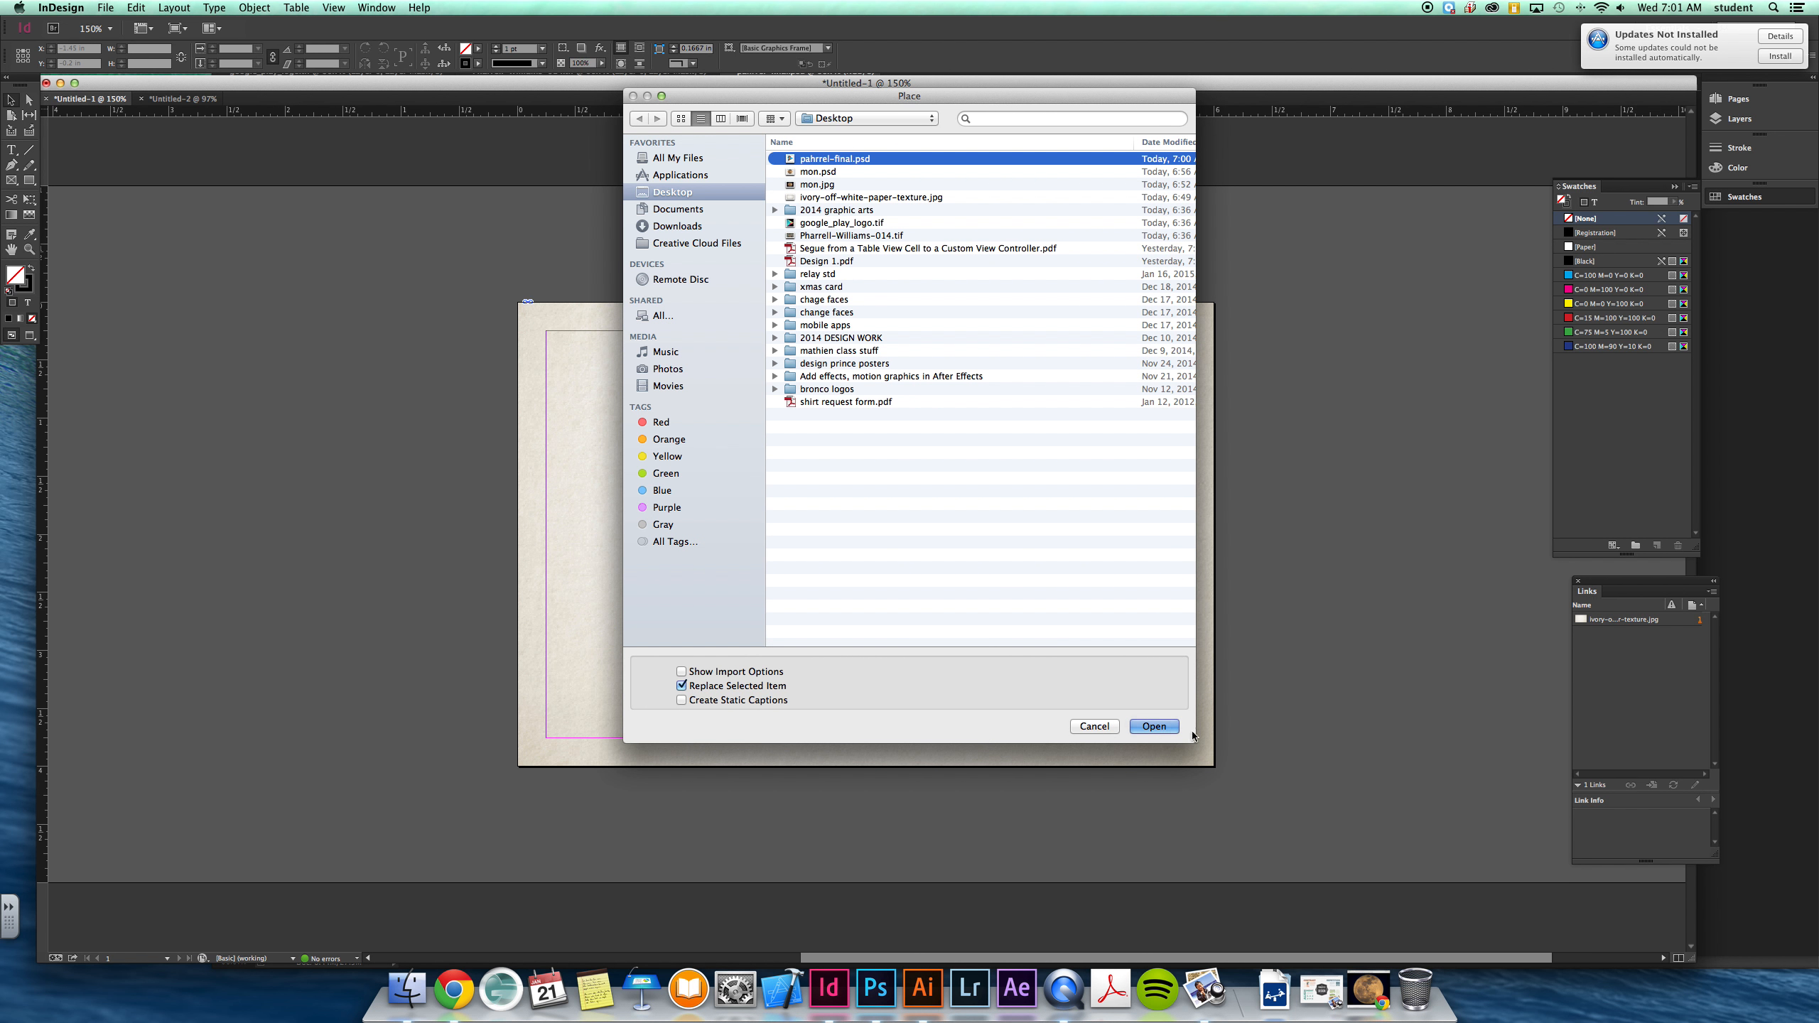
{"action": "left_click", "coordinate": [1154, 726]}
{"action": "left_click_drag", "start_coordinate": [605, 381], "coordinate": [972, 685]}
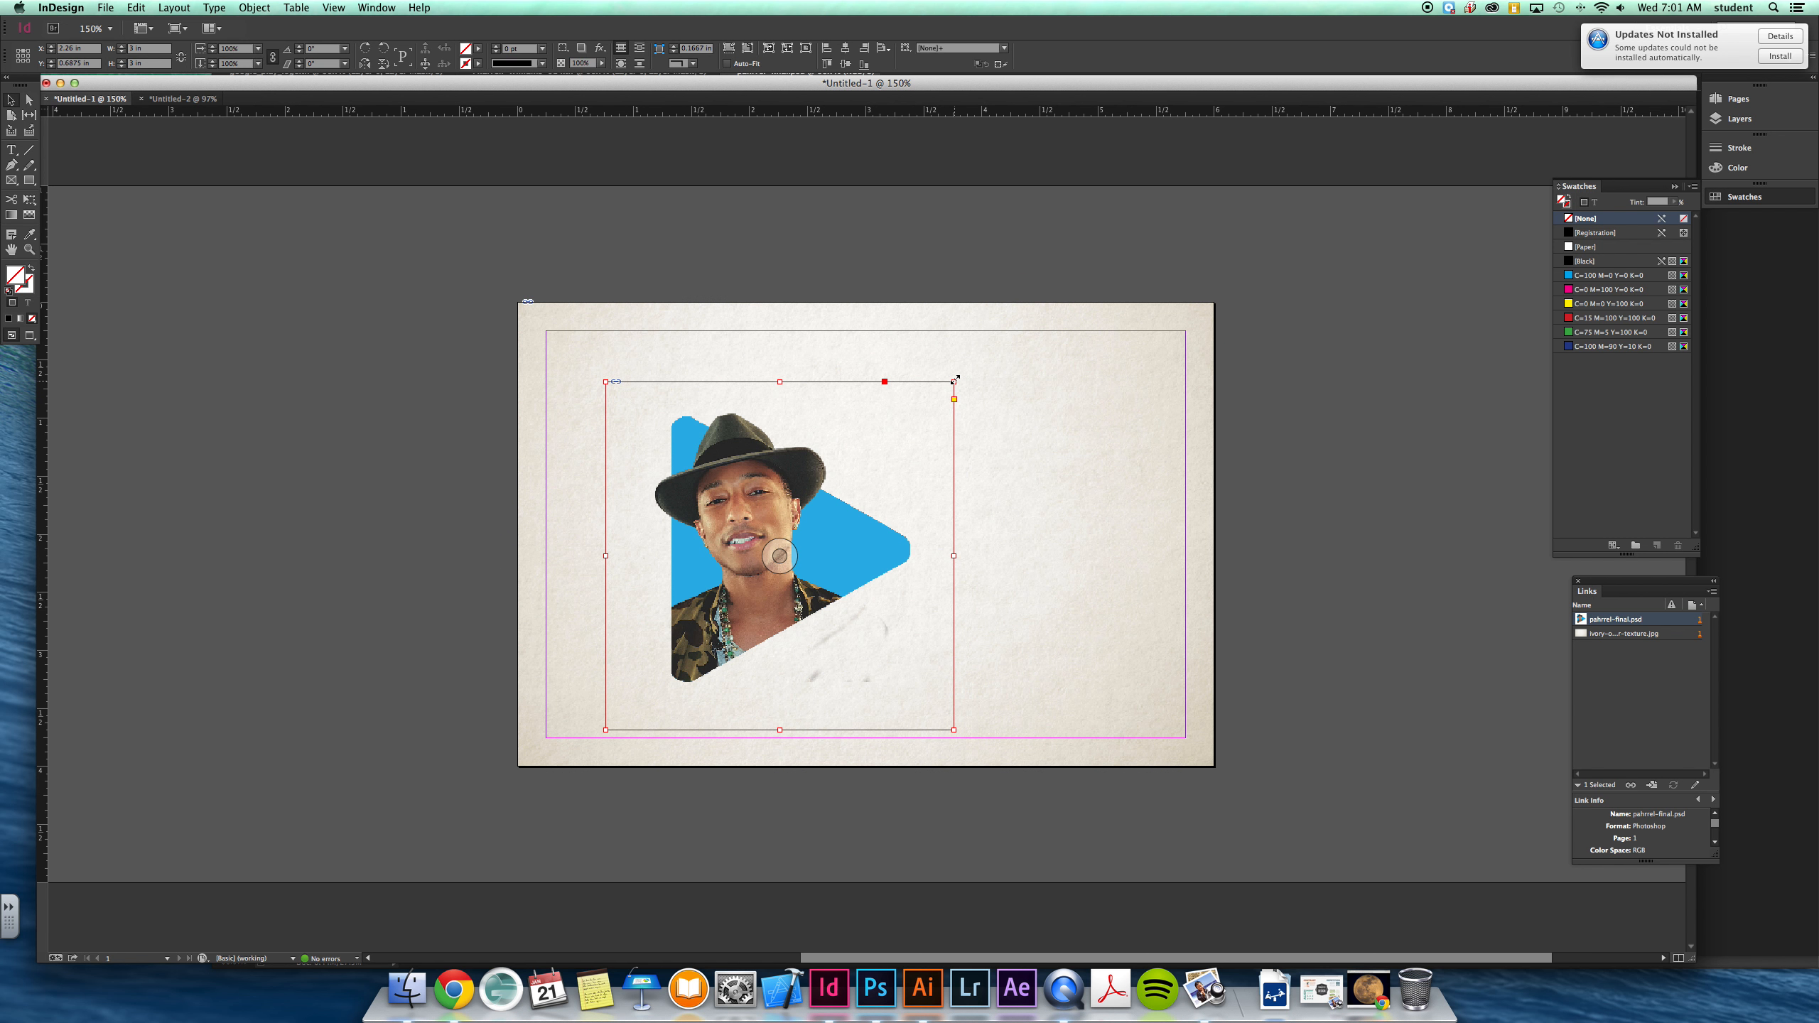
{"action": "left_click_drag", "start_coordinate": [953, 382], "coordinate": [1003, 333]}
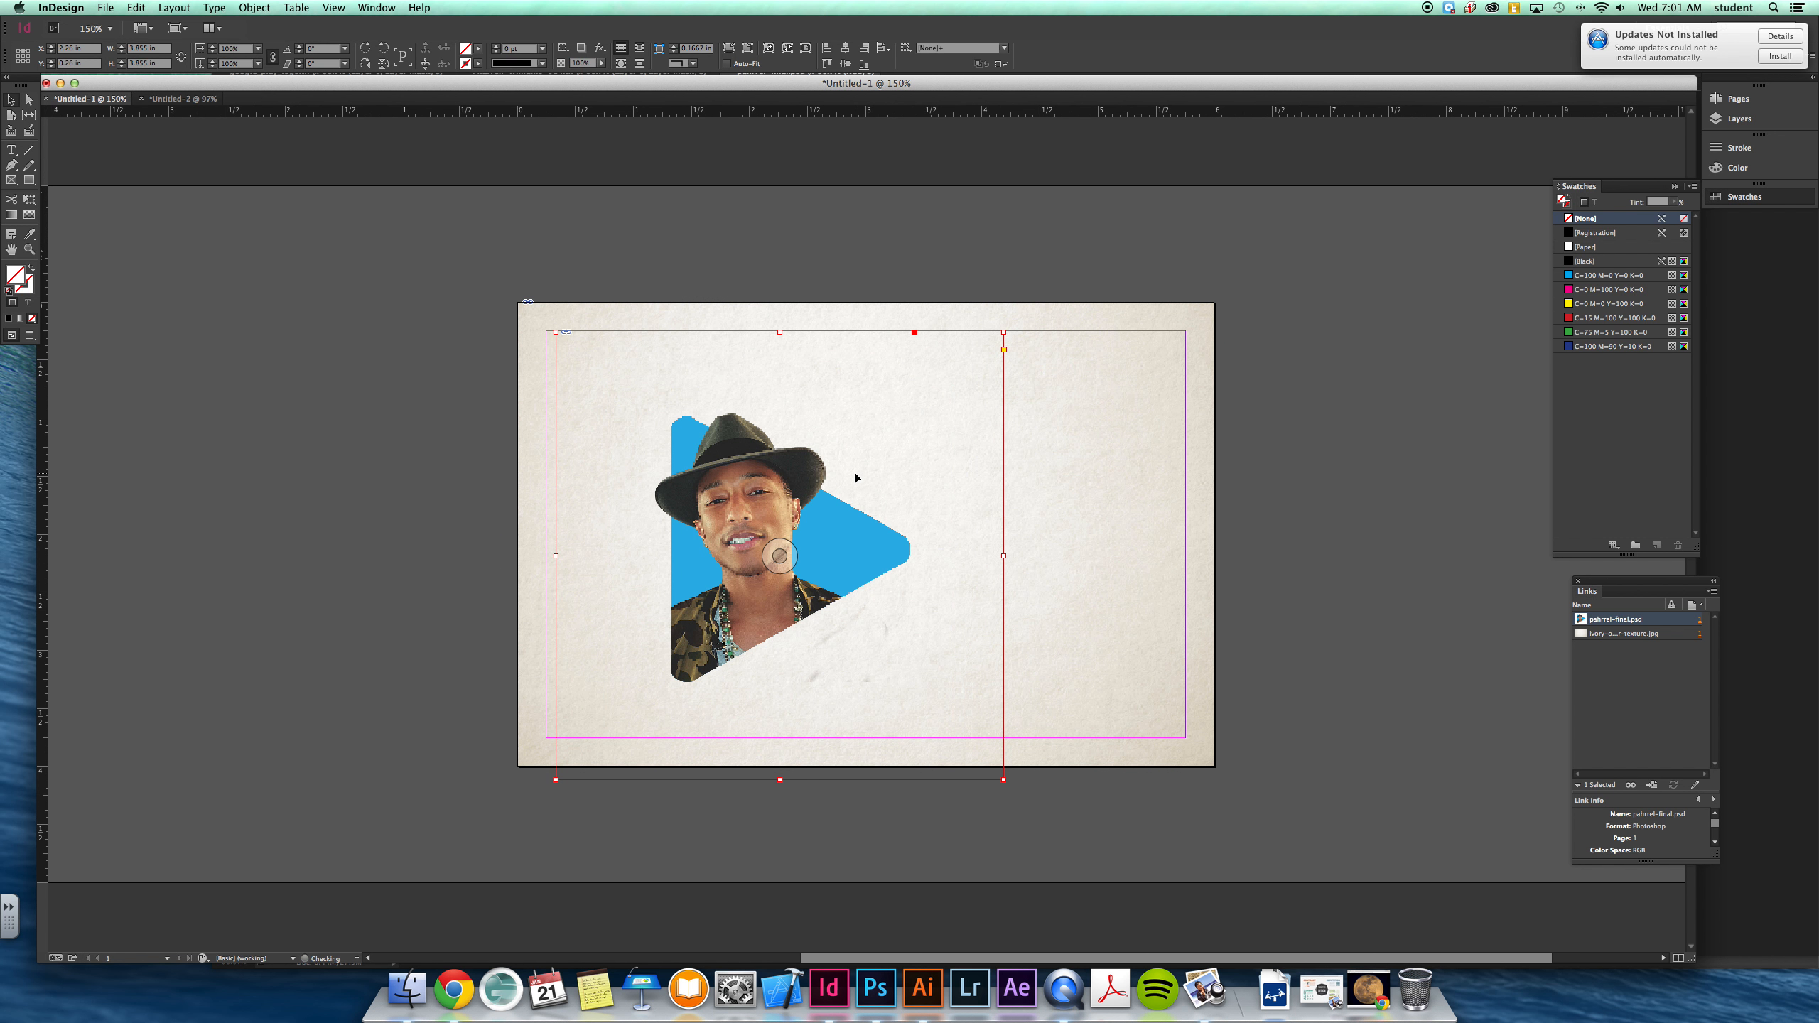
Change the placed image's display performance, and shift the image left and slightly up within the left part of the page.
{"action": "right_click", "coordinate": [834, 532]}
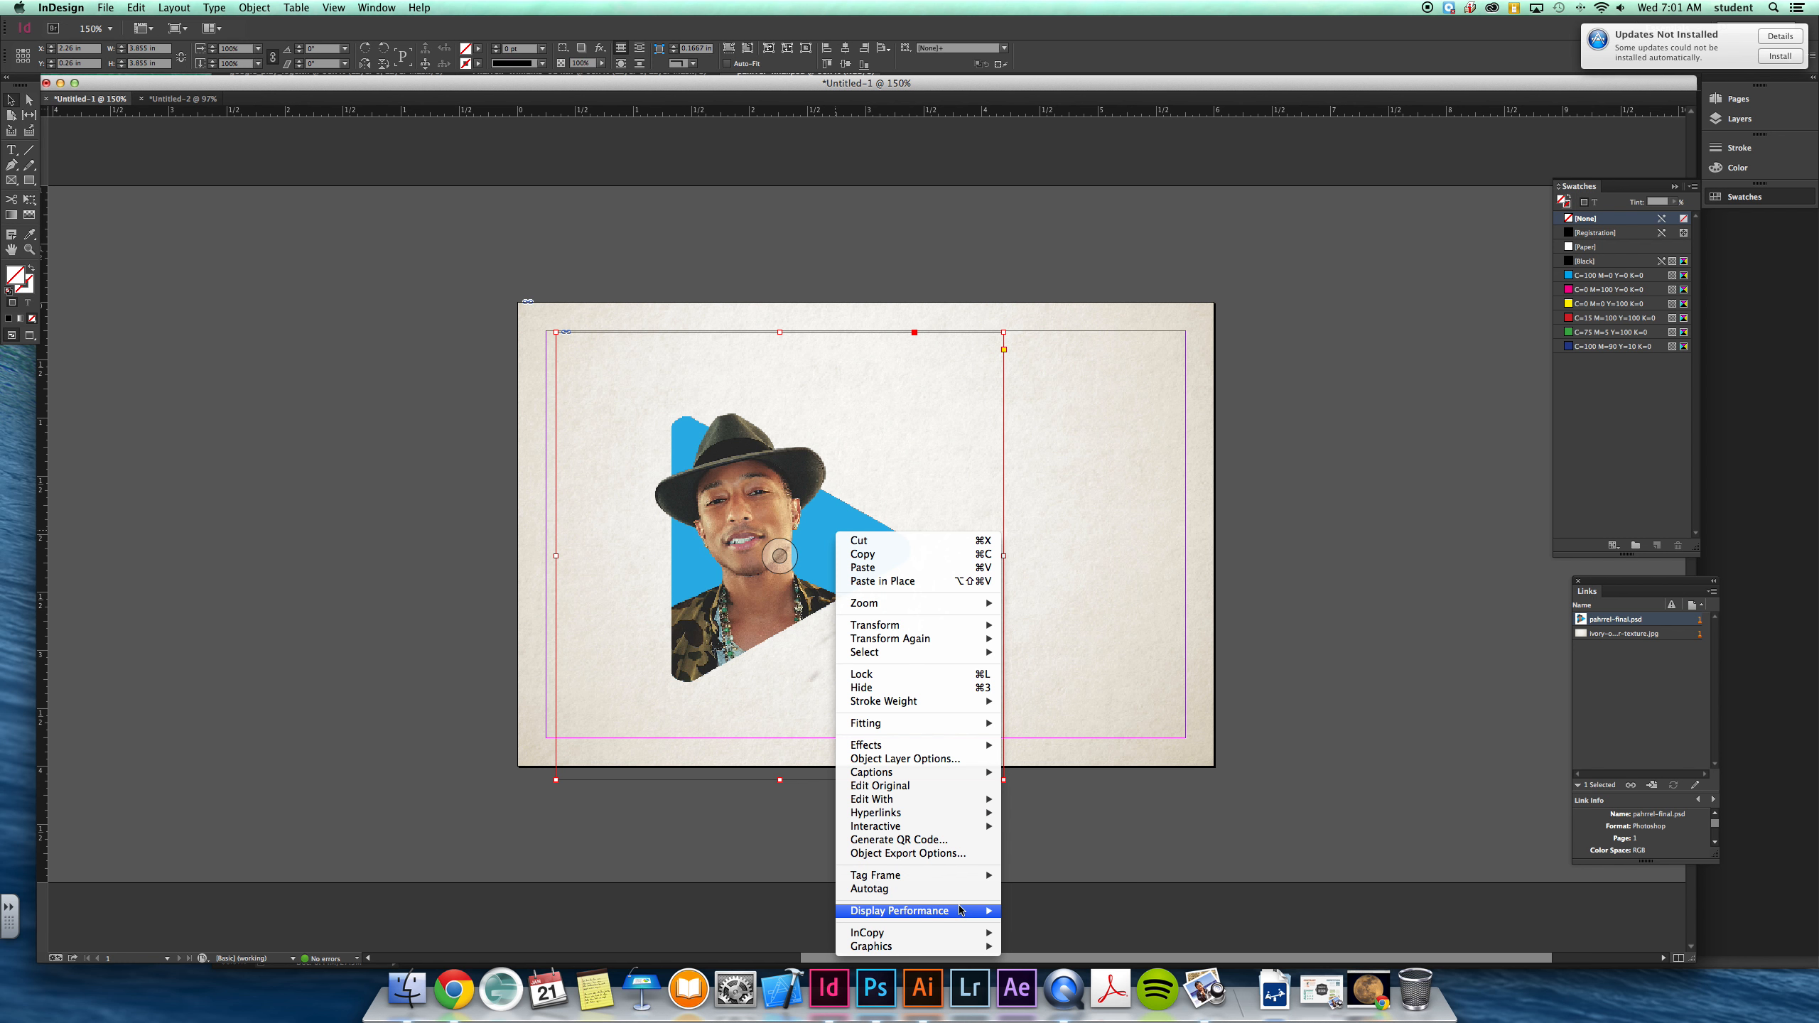
{"action": "mouse_move", "coordinate": [960, 910]}
{"action": "left_click", "coordinate": [1033, 924]}
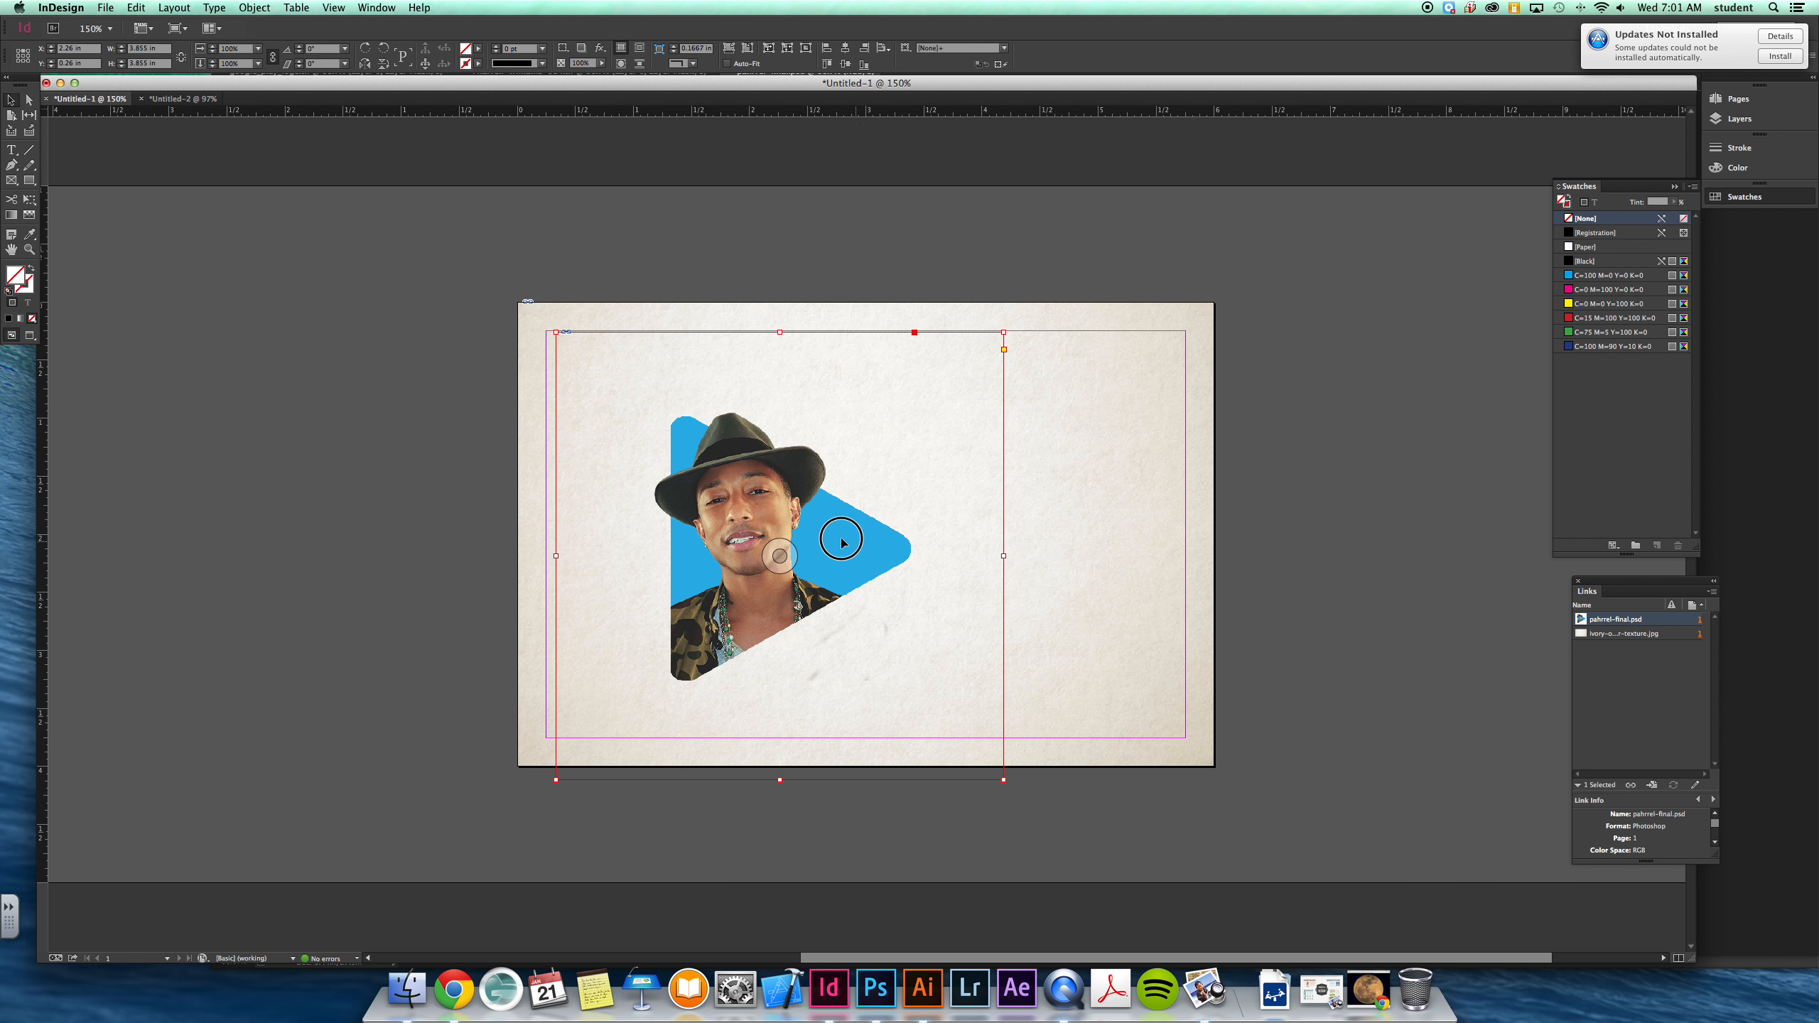
{"action": "left_click_drag", "start_coordinate": [855, 539], "coordinate": [802, 518]}
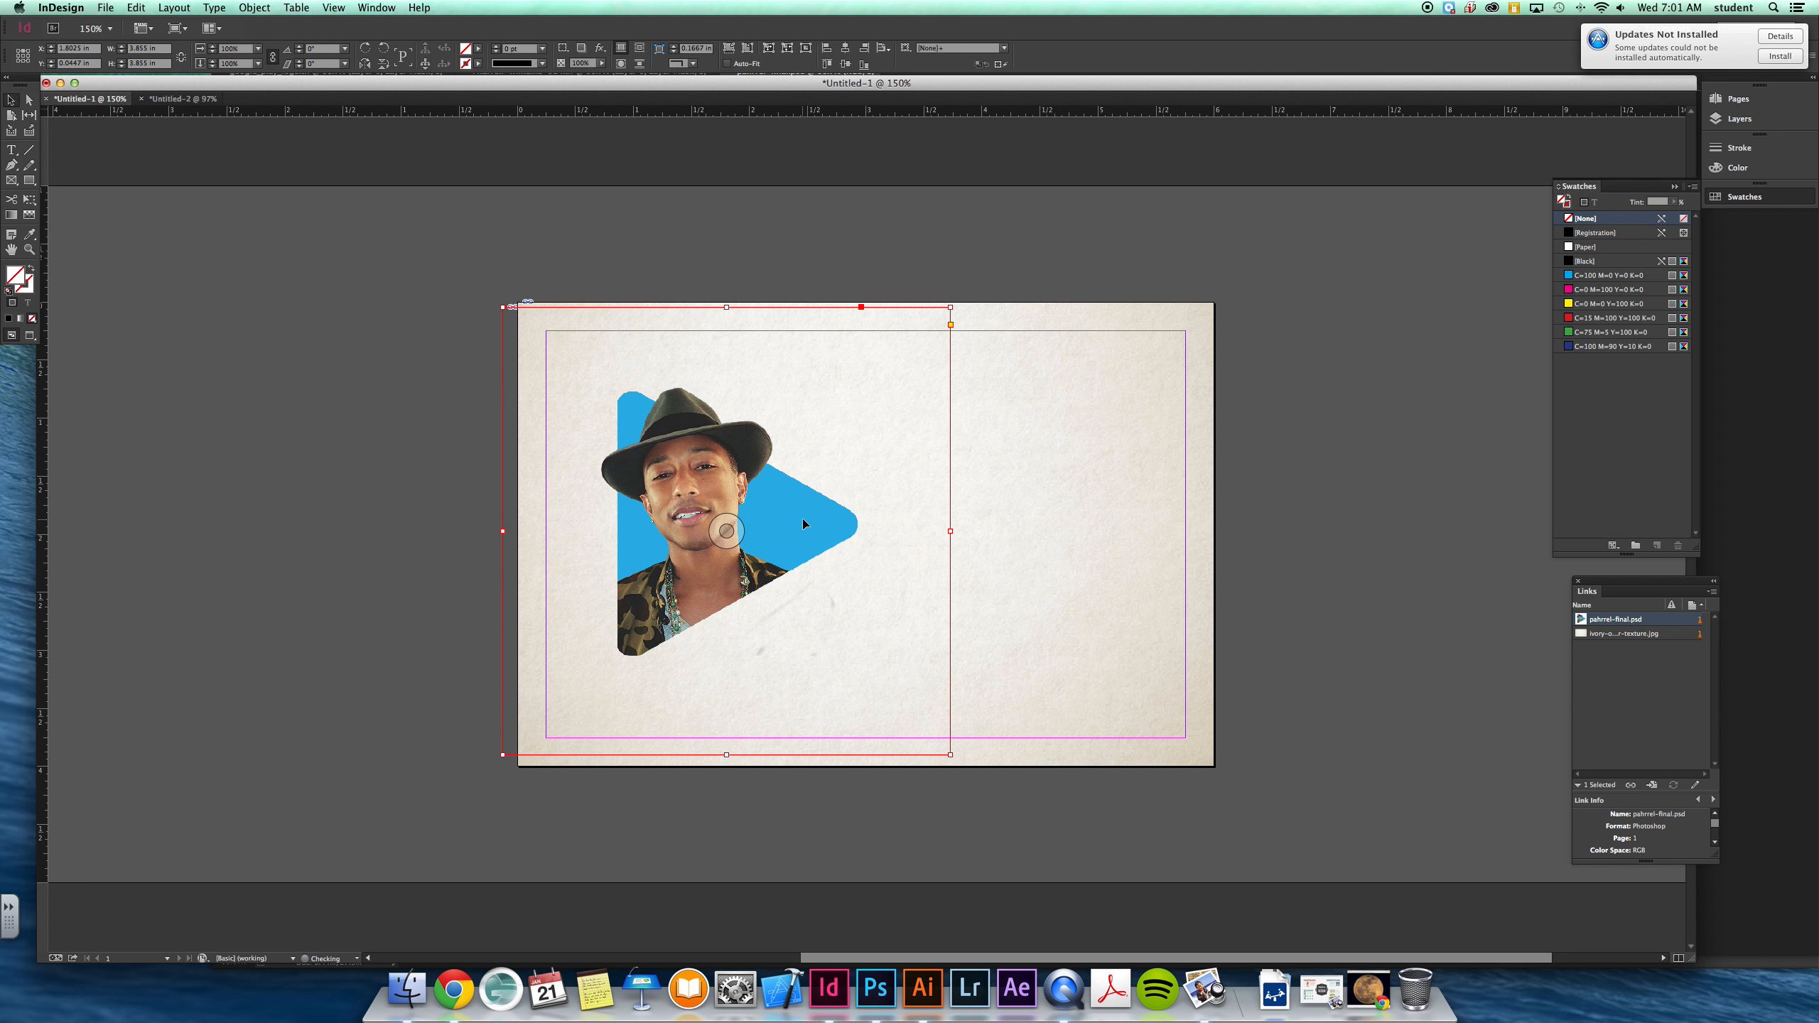
{"action": "key", "text": "Down"}
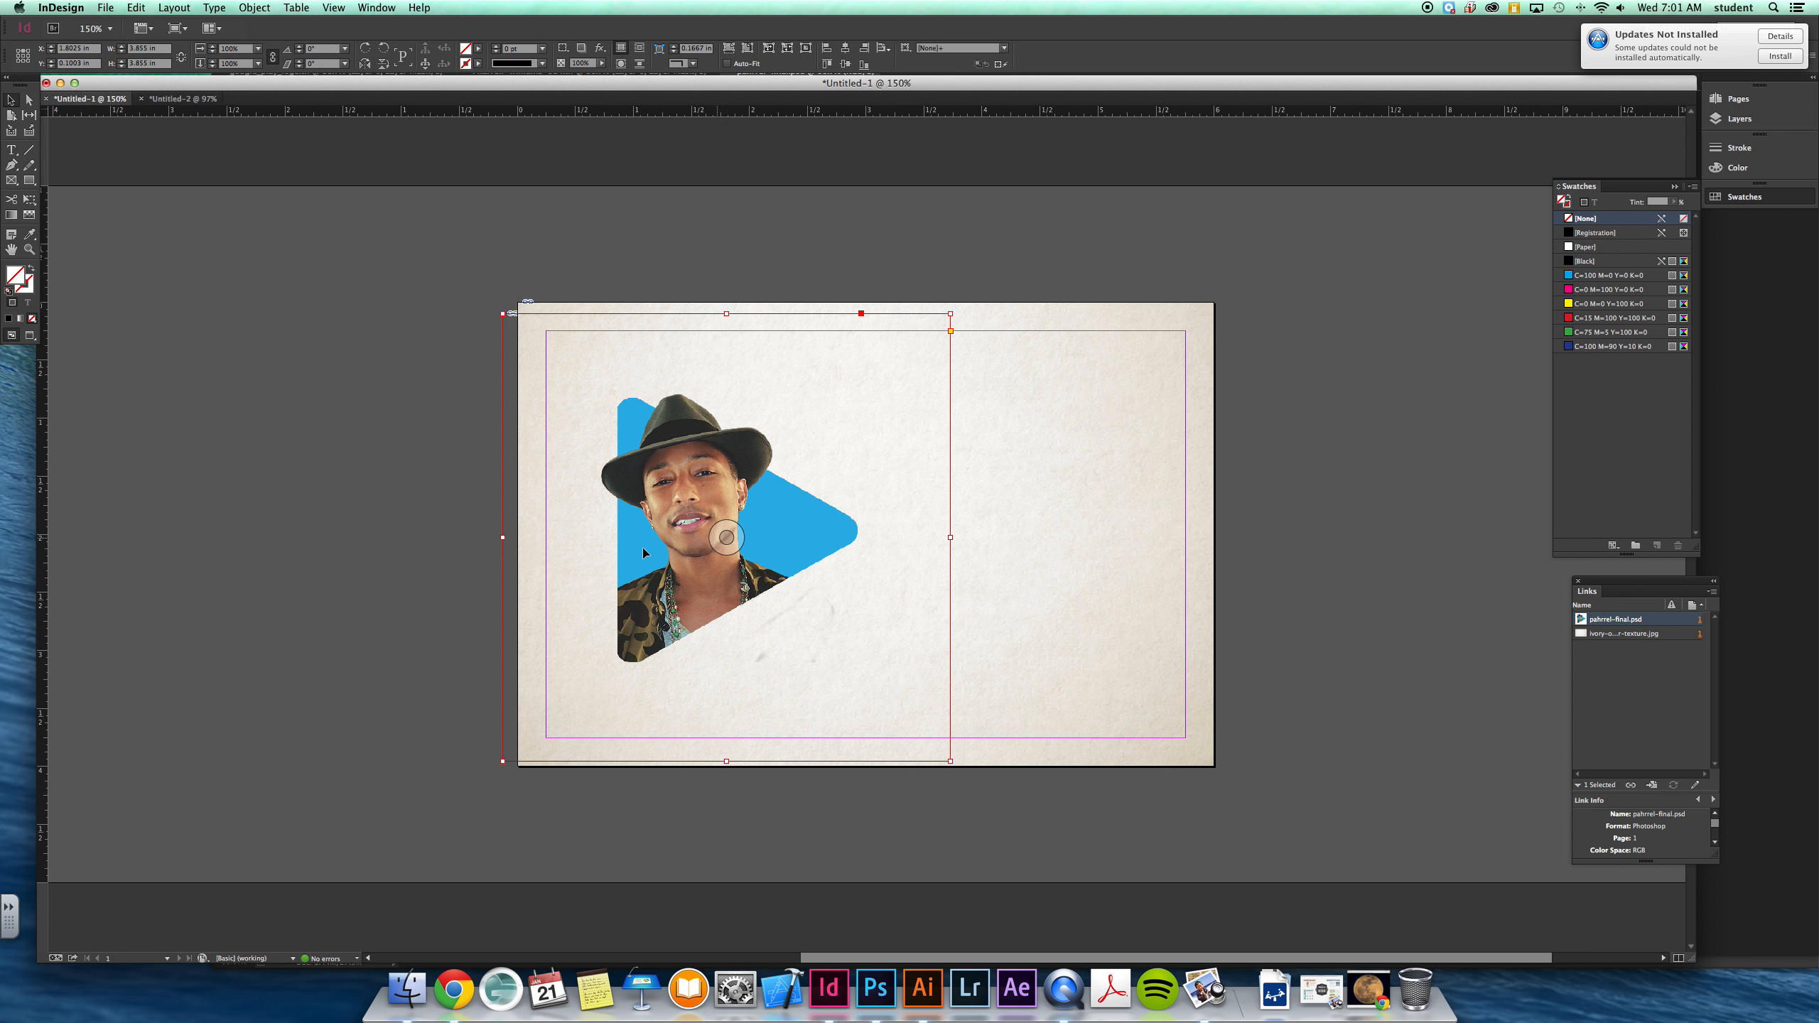
Open the placed image in Adobe Photoshop CC 2014 and brush black on the portrait's layer mask over the empty area below the triangle.
{"action": "right_click", "coordinate": [761, 533]}
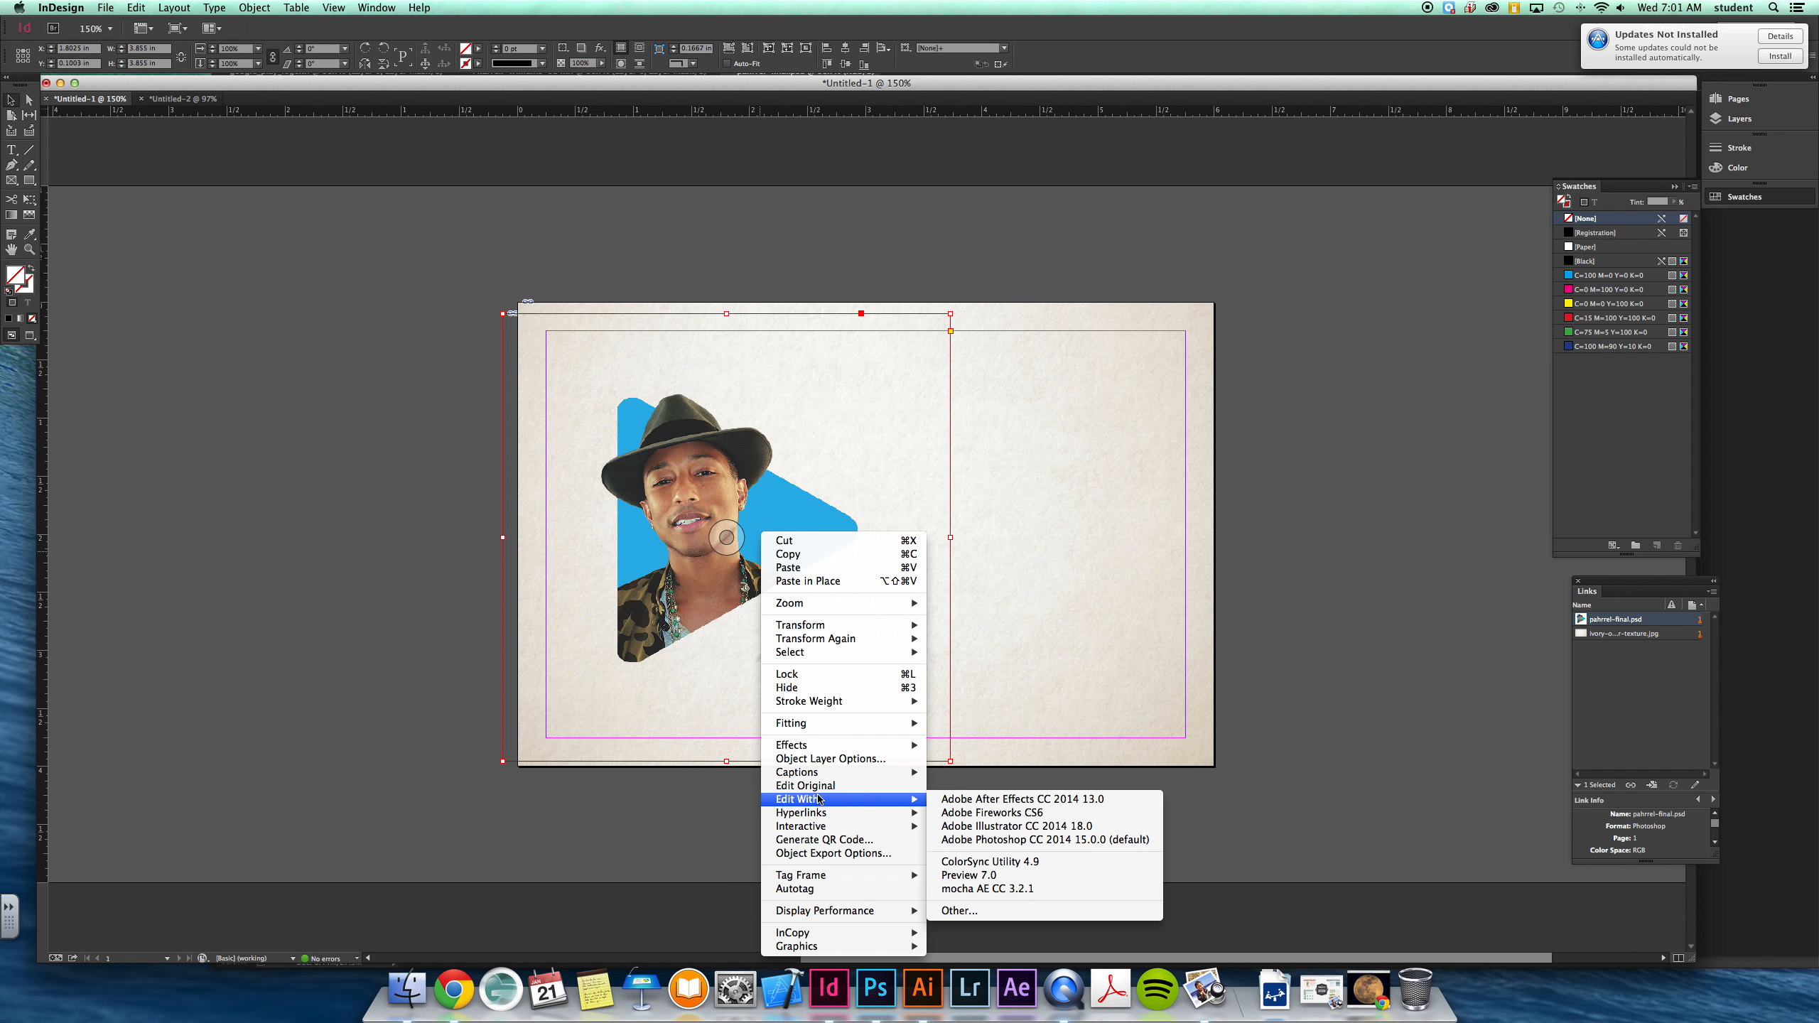
{"action": "mouse_move", "coordinate": [902, 799]}
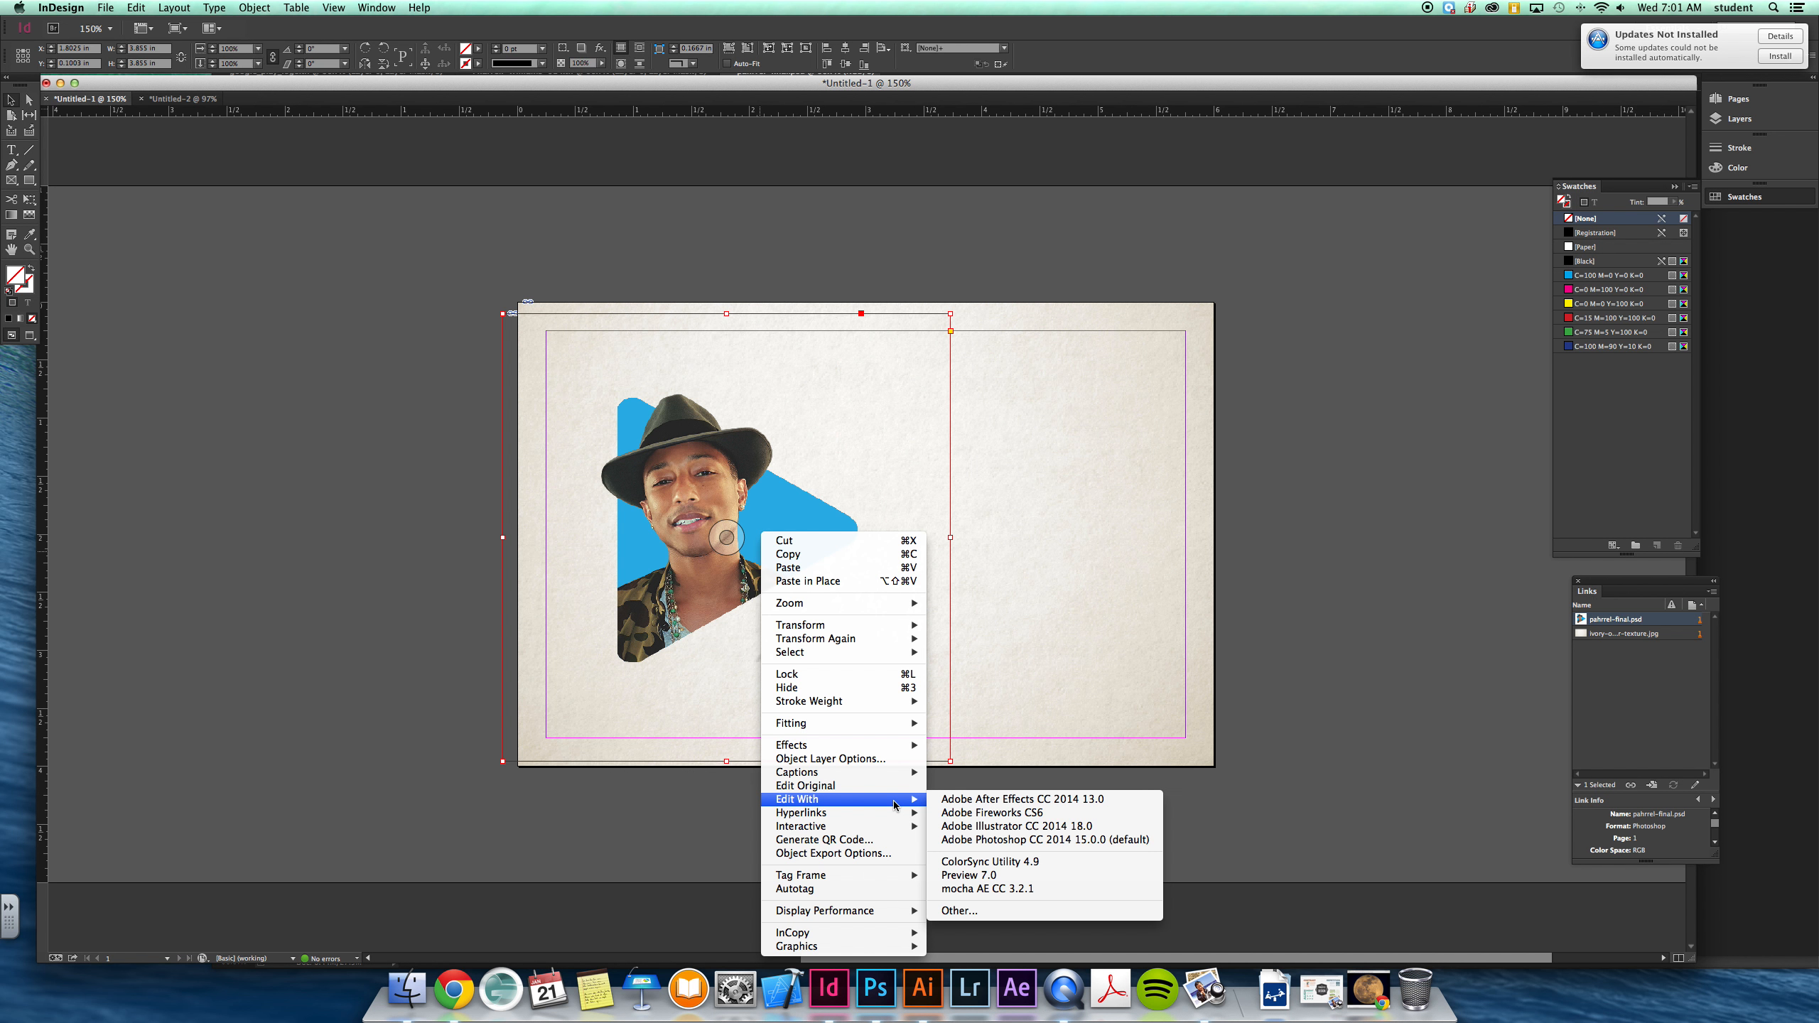
{"action": "left_click", "coordinate": [1007, 846]}
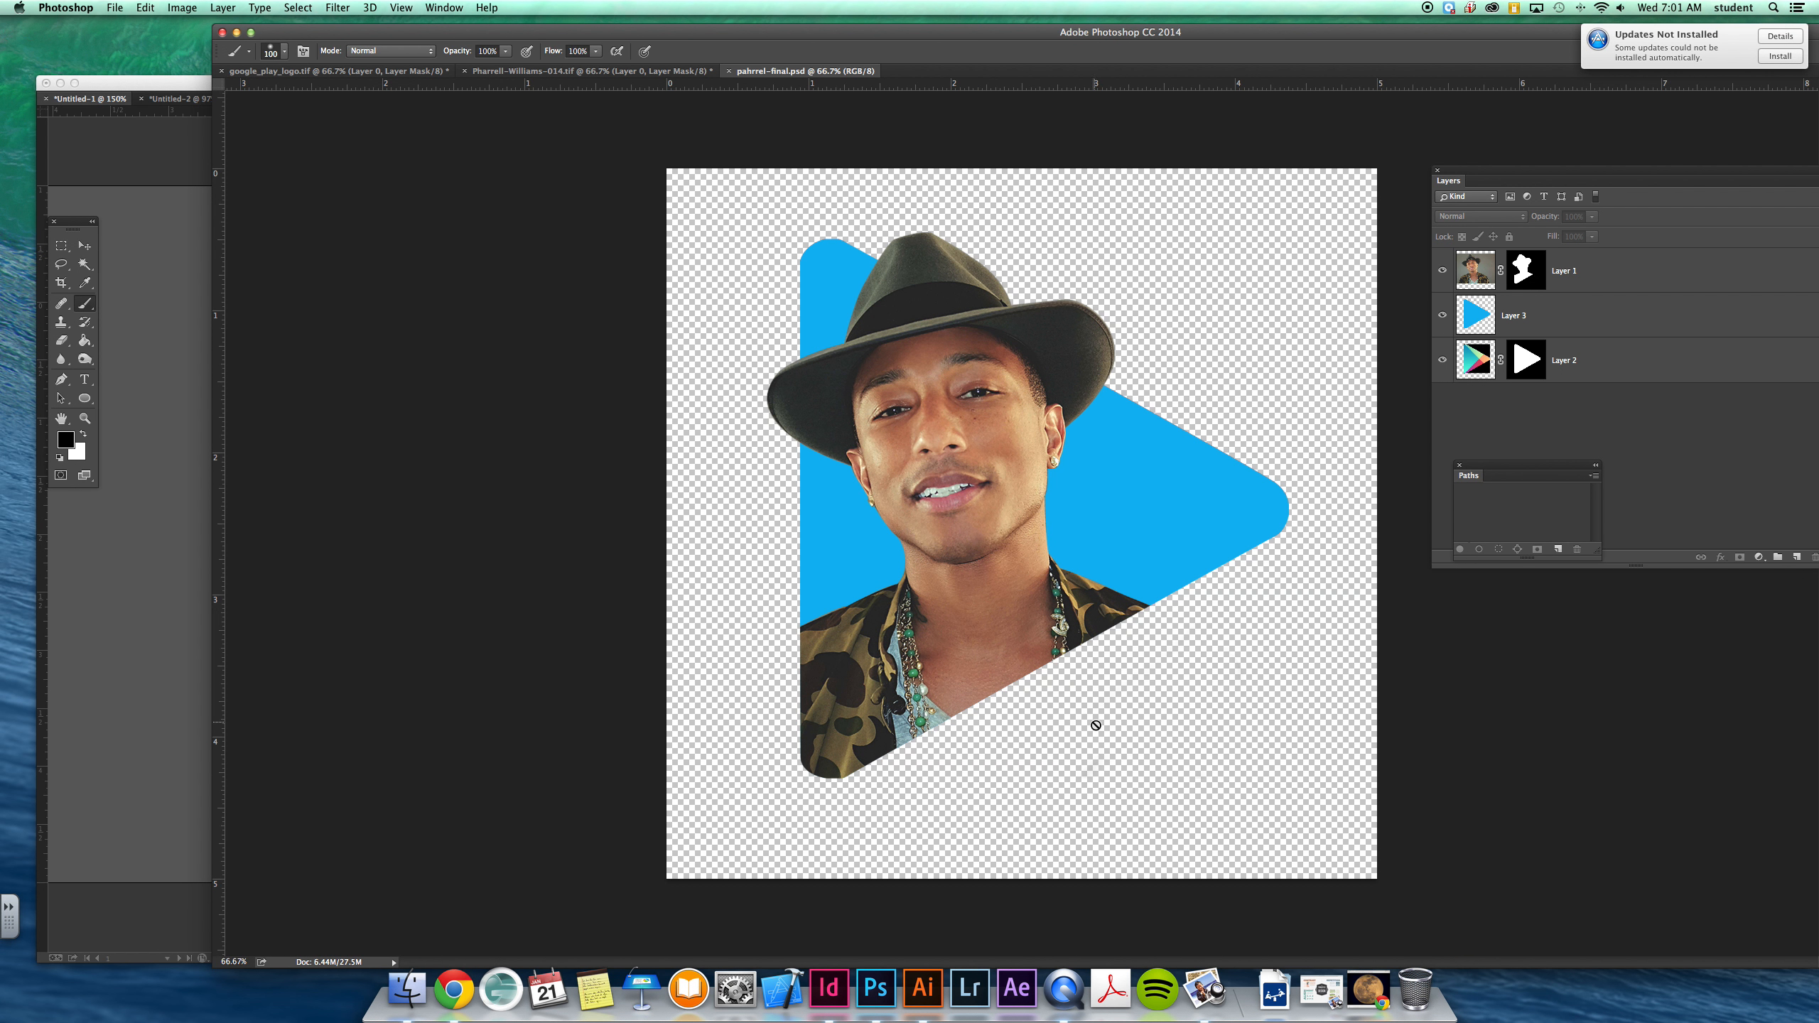
{"action": "left_click", "coordinate": [1533, 272]}
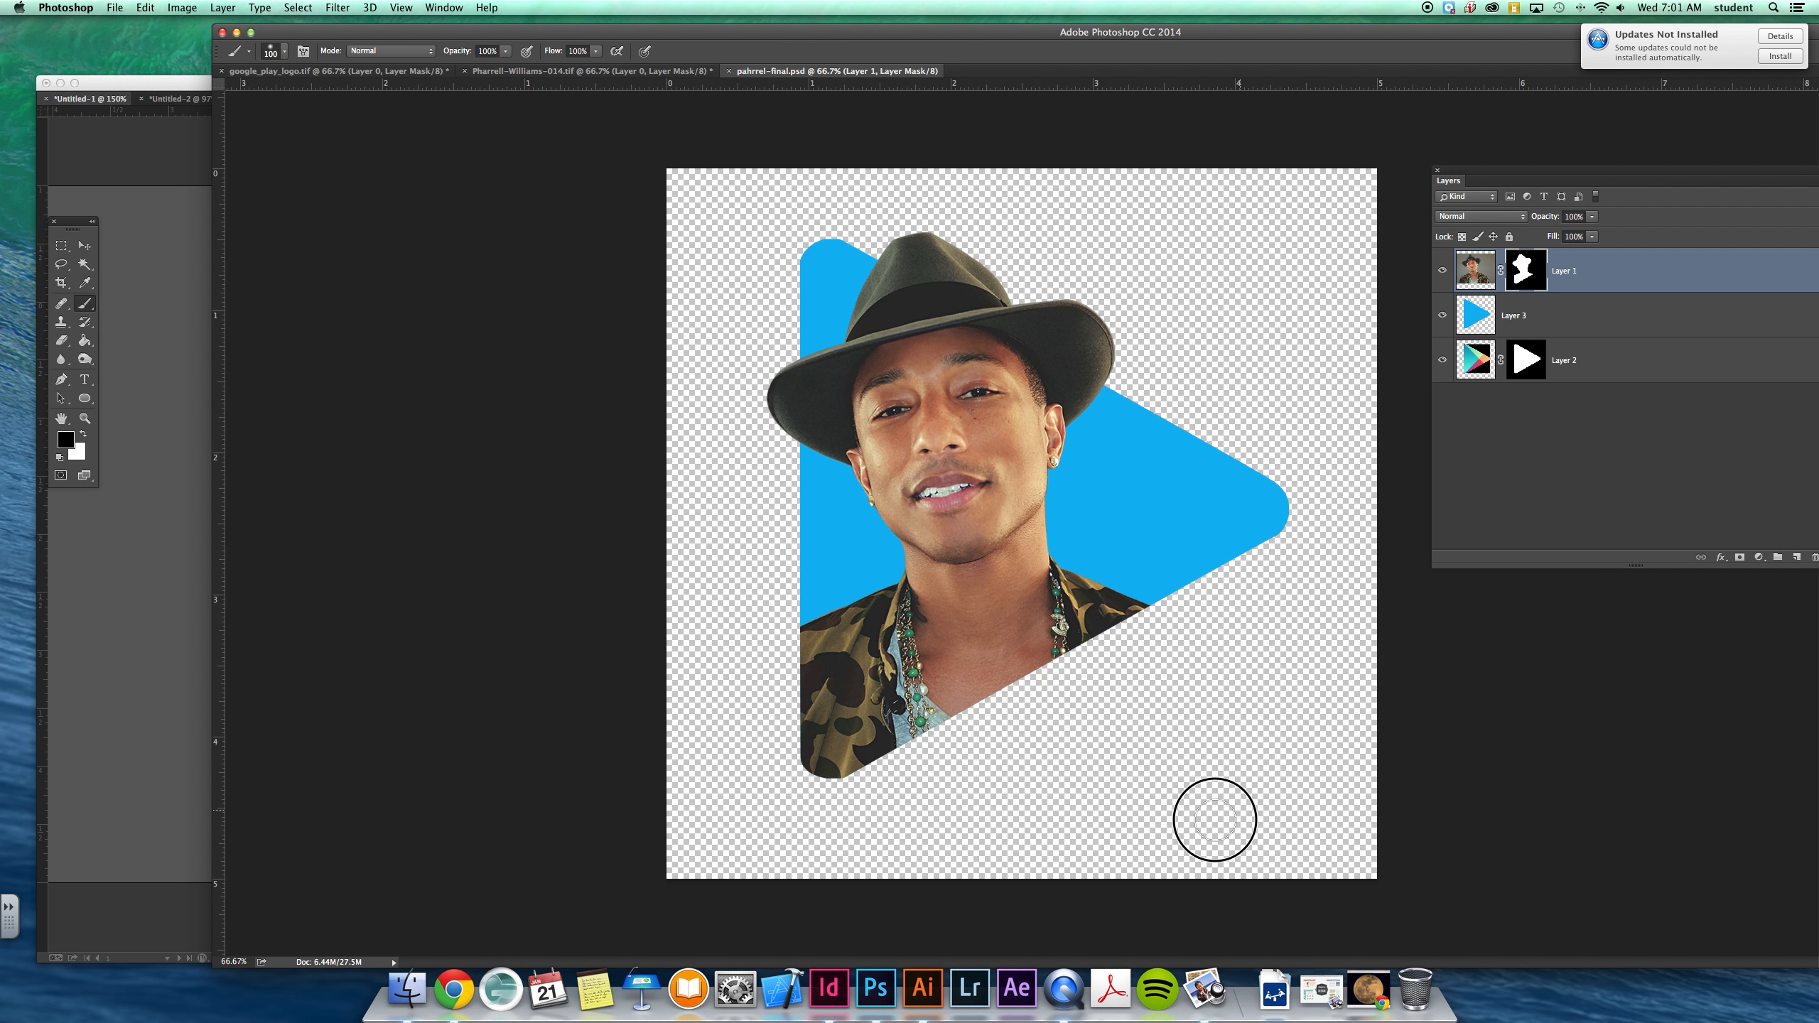
{"action": "left_click", "coordinate": [922, 859]}
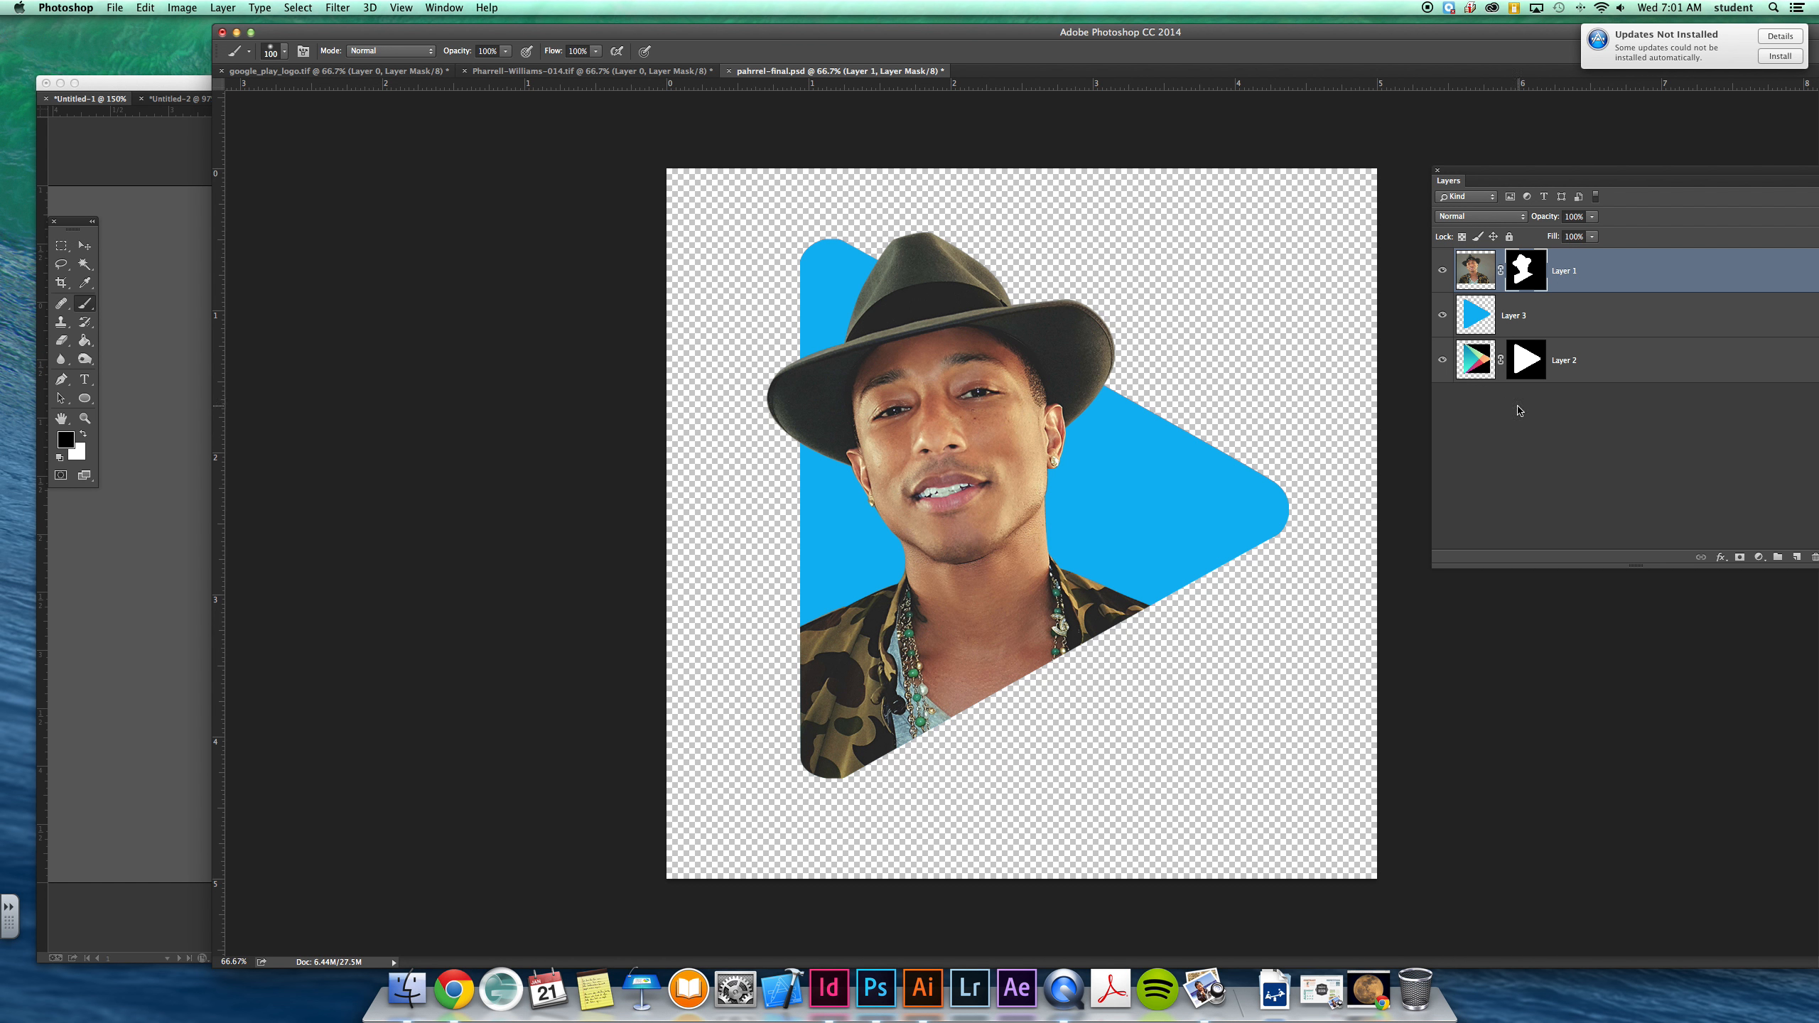